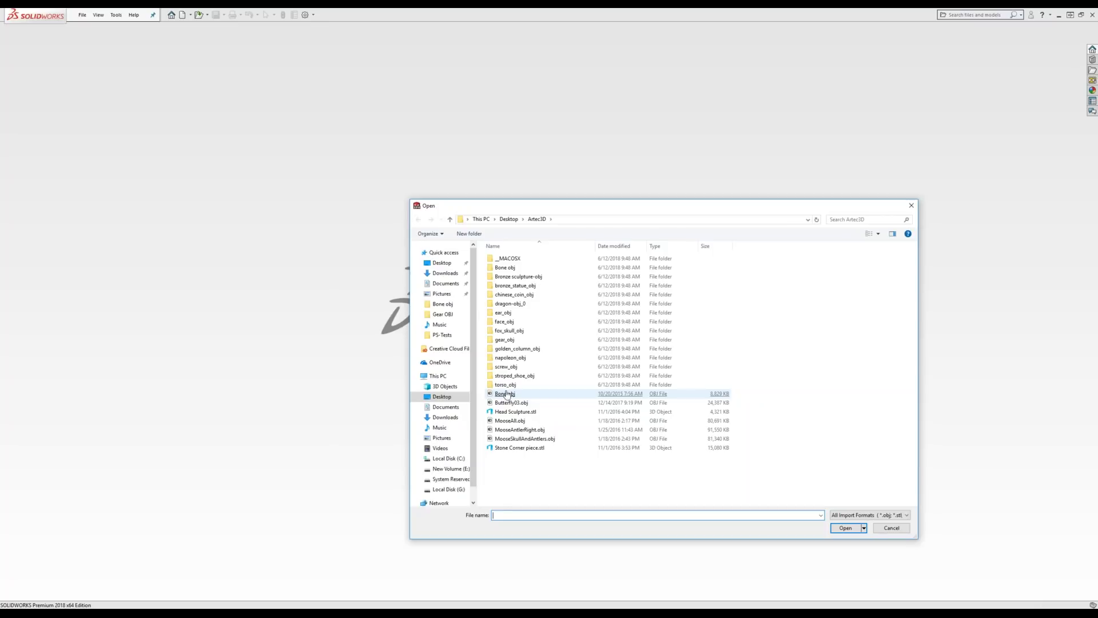
# Import Head Sculpture.stl from the Artec3D folder as a Power Surfacing reference mesh, accepting the import units.
pyautogui.doubleClick(505, 394)
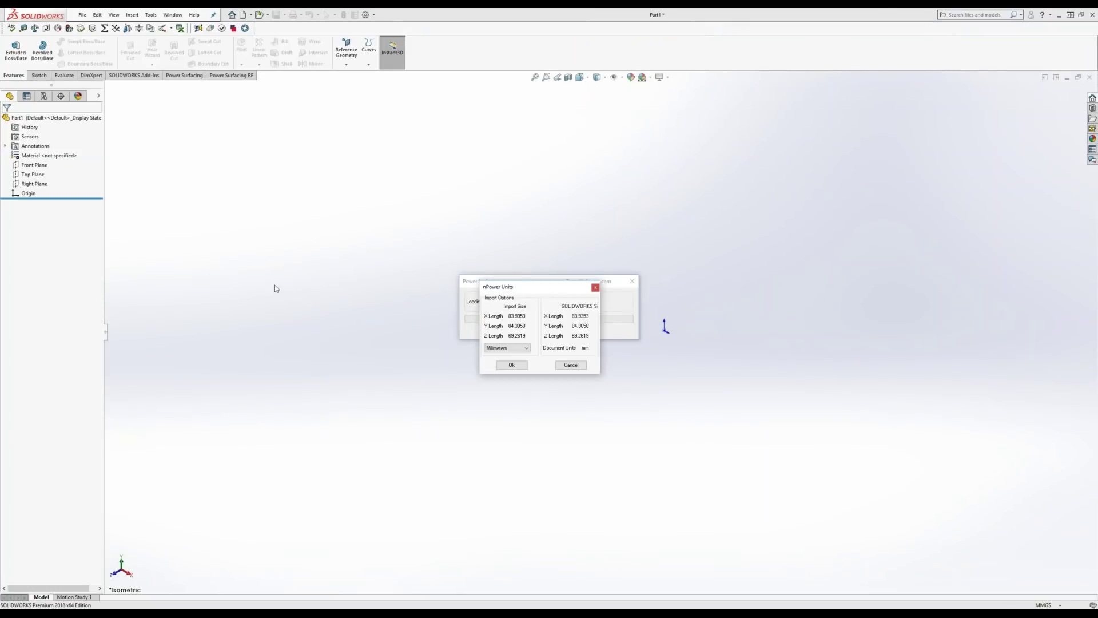
pyautogui.click(575, 367)
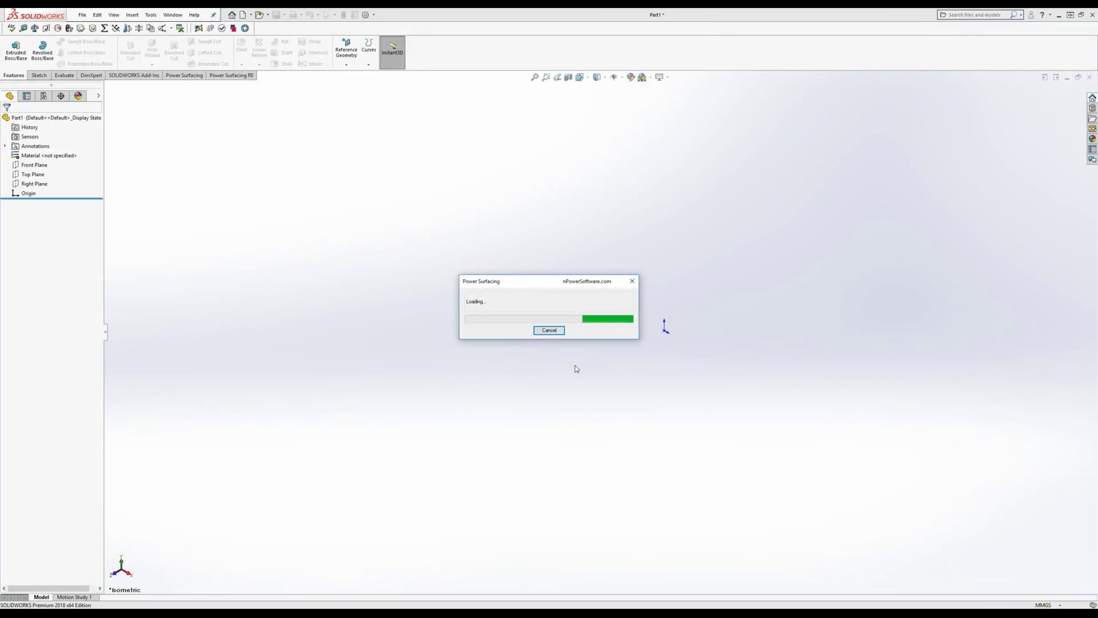
pyautogui.click(147, 16)
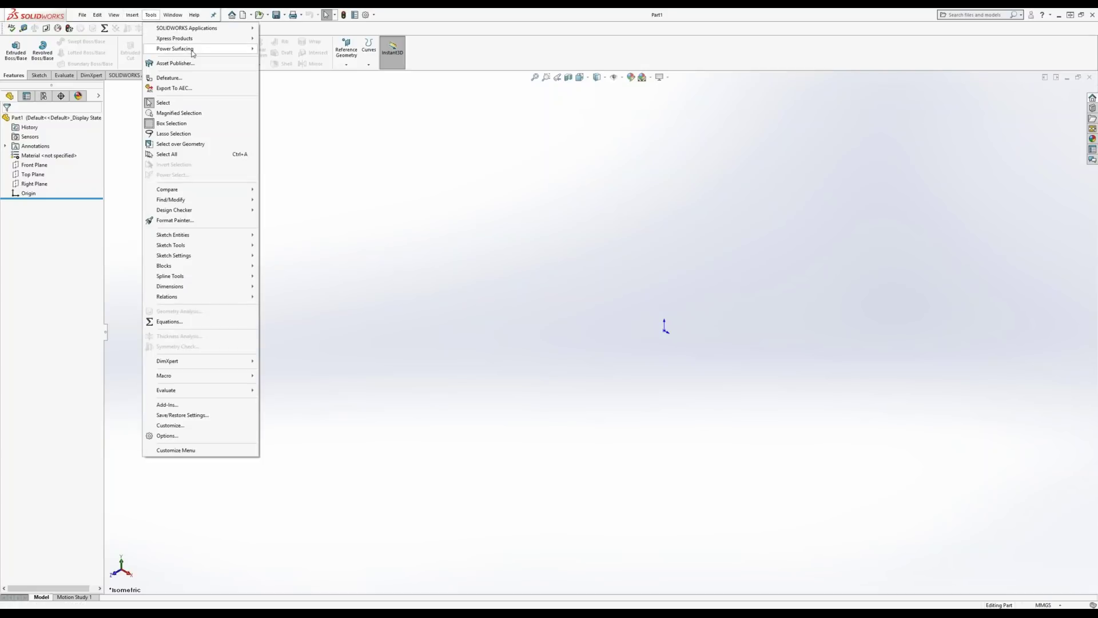
pyautogui.moveTo(210, 55)
pyautogui.click(309, 79)
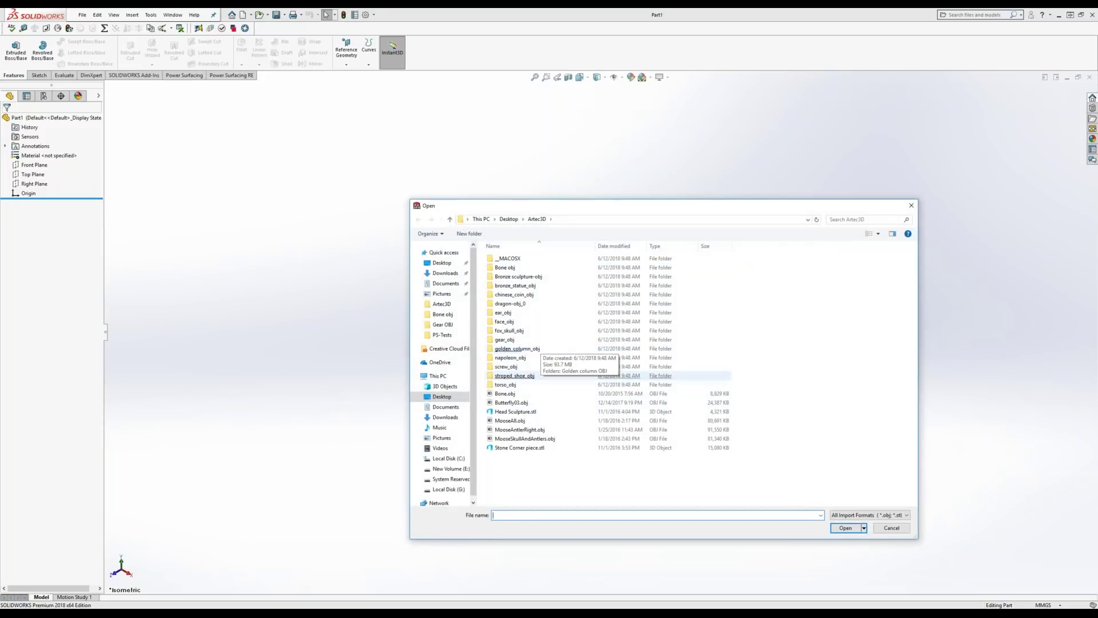
pyautogui.doubleClick(513, 412)
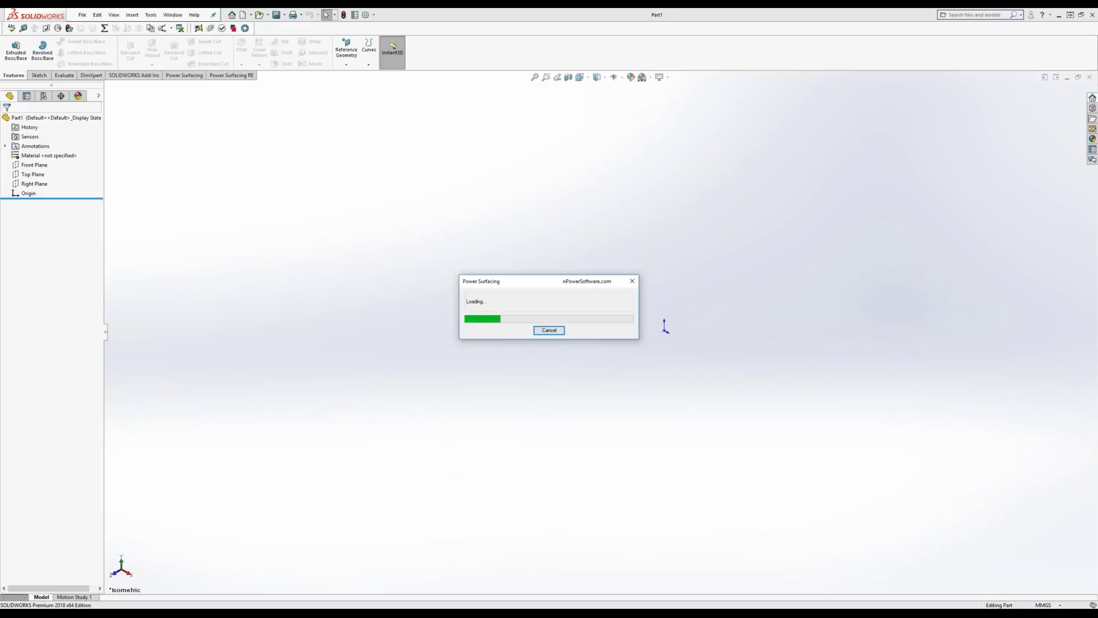
pyautogui.click(512, 365)
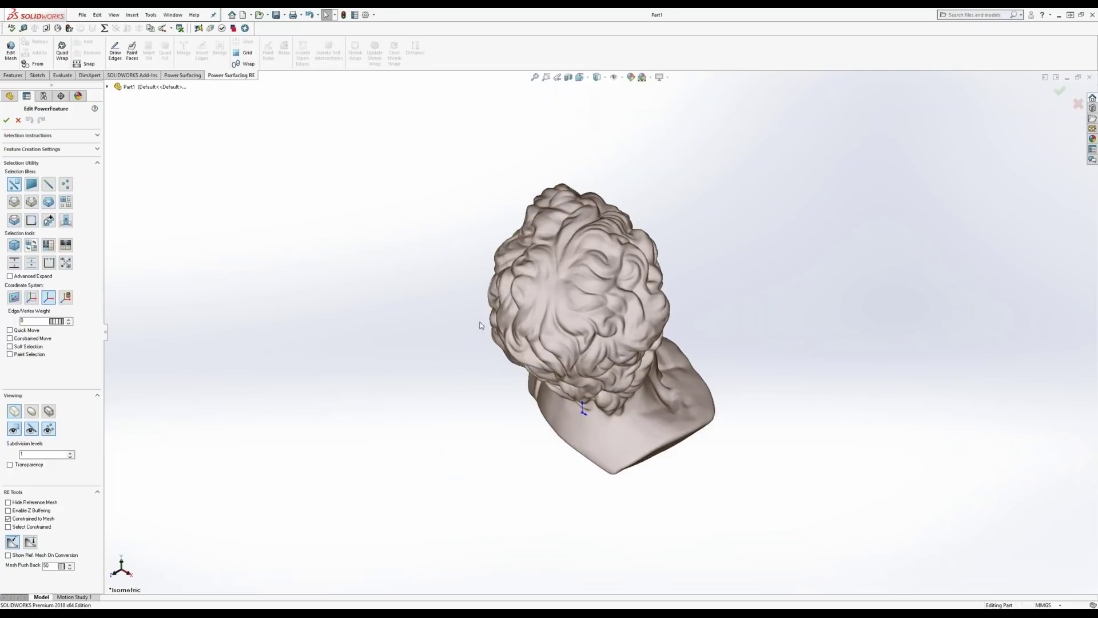
# Edit the reference mesh and paint-select a band of faces around the recesses on the bust's flat underside.
pyautogui.moveTo(536, 355); pyautogui.dragTo(605, 356, button='middle')
pyautogui.scroll(-5, 604, 356)
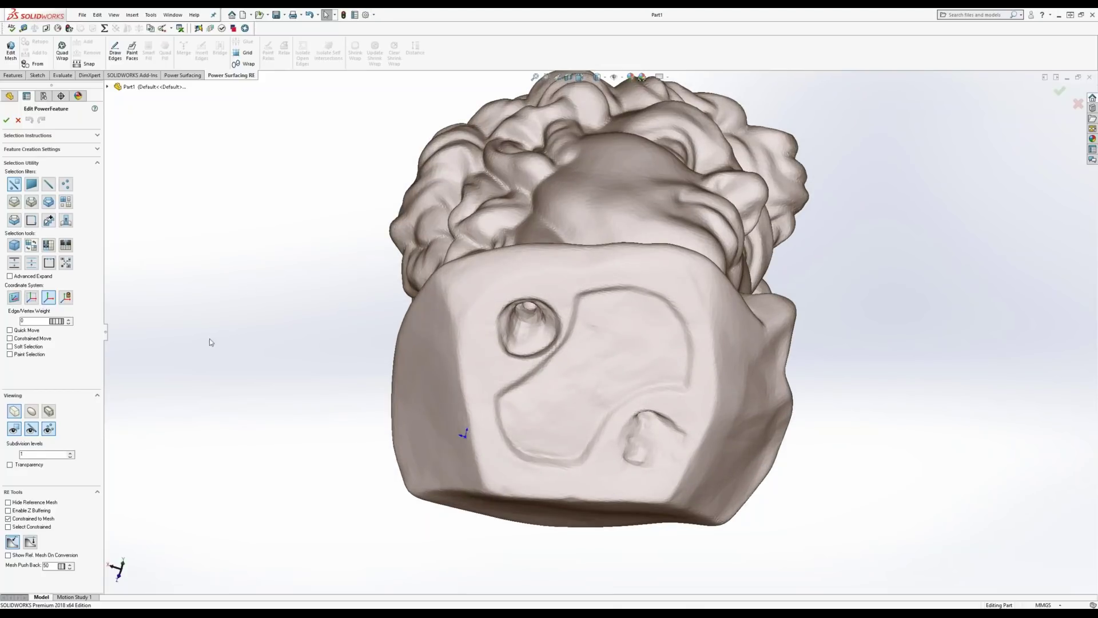
pyautogui.click(11, 52)
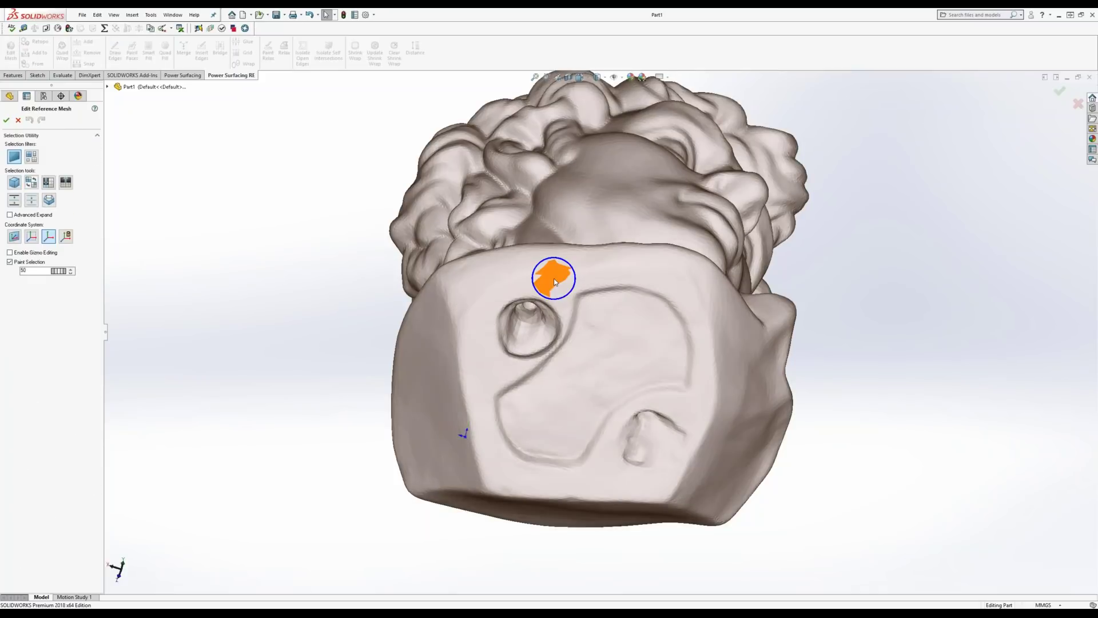
pyautogui.scroll(-1, 554, 278)
pyautogui.scroll(3, 576, 309)
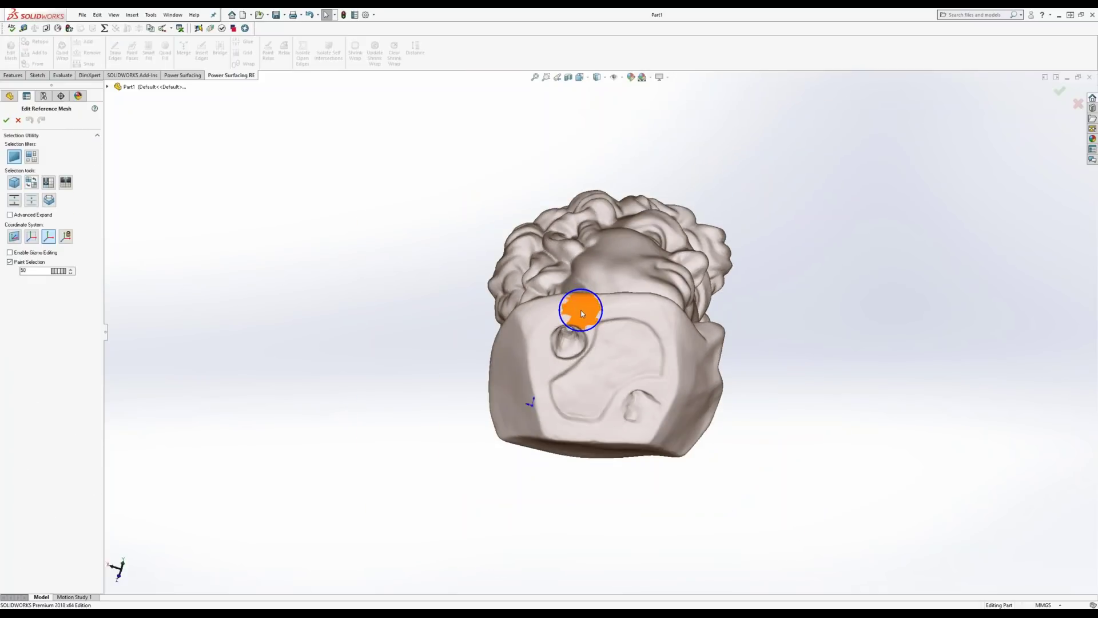
pyautogui.scroll(-5, 580, 313)
pyautogui.scroll(-1, 580, 314)
pyautogui.moveTo(595, 316)
pyautogui.mouseDown()
pyautogui.moveTo(608, 330)
pyautogui.moveTo(794, 342)
pyautogui.moveTo(829, 434)
pyautogui.moveTo(828, 555)
pyautogui.moveTo(823, 535)
pyautogui.mouseUp()
pyautogui.scroll(-2, 821, 535)
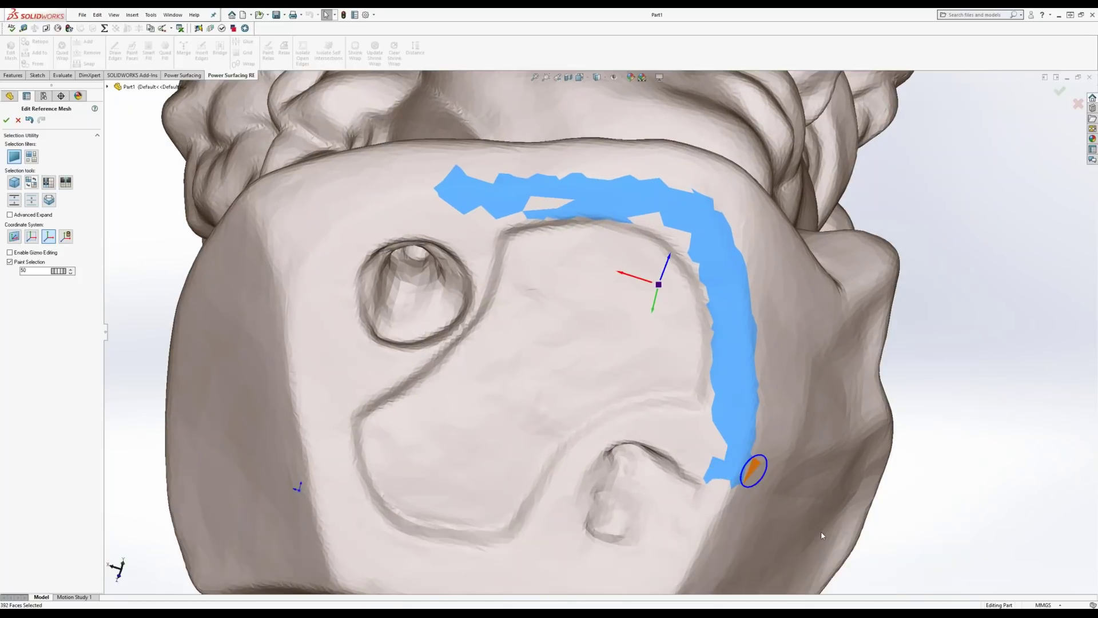
pyautogui.scroll(3, 822, 535)
pyautogui.moveTo(582, 472)
pyautogui.mouseDown()
pyautogui.moveTo(486, 461)
pyautogui.moveTo(455, 434)
pyautogui.moveTo(437, 265)
pyautogui.moveTo(527, 255)
pyautogui.mouseUp()
# Align the painted underside faces of the bust to the Y axis.
pyautogui.moveTo(576, 301)
pyautogui.mouseDown(button='middle')
pyautogui.moveTo(573, 229)
pyautogui.moveTo(573, 519)
pyautogui.moveTo(566, 505)
pyautogui.moveTo(583, 480)
pyautogui.mouseUp(button='middle')
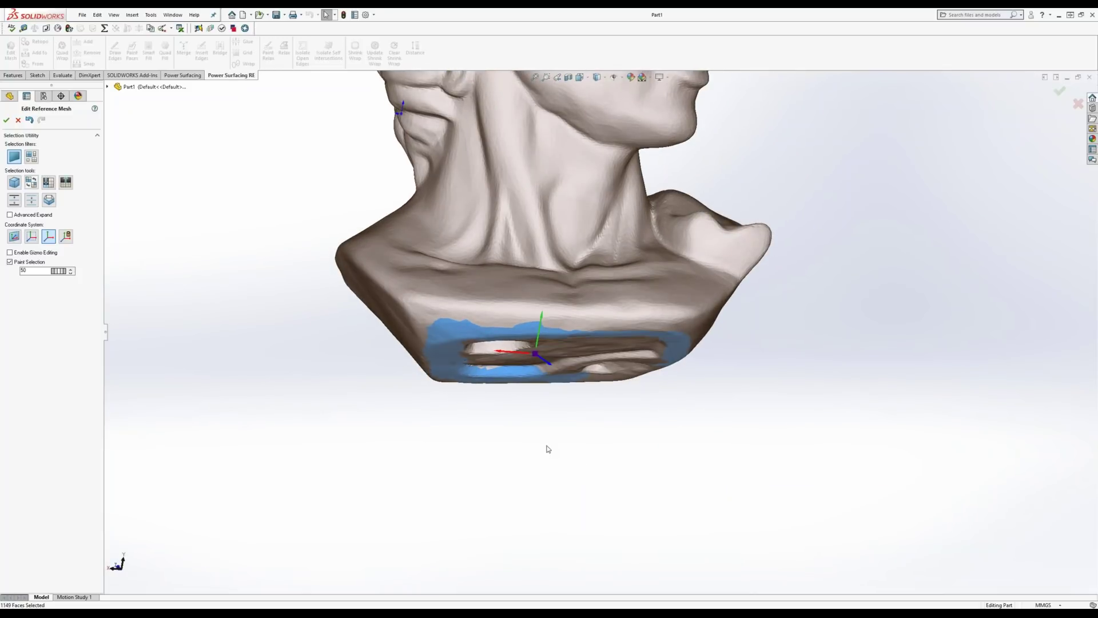
pyautogui.rightClick(548, 449)
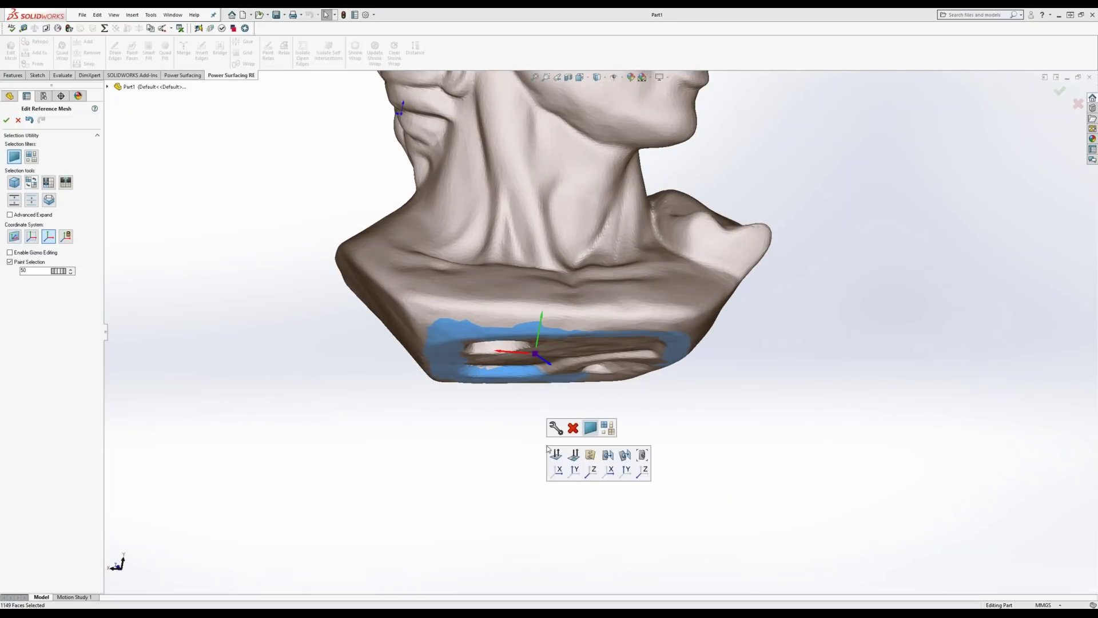
pyautogui.click(574, 472)
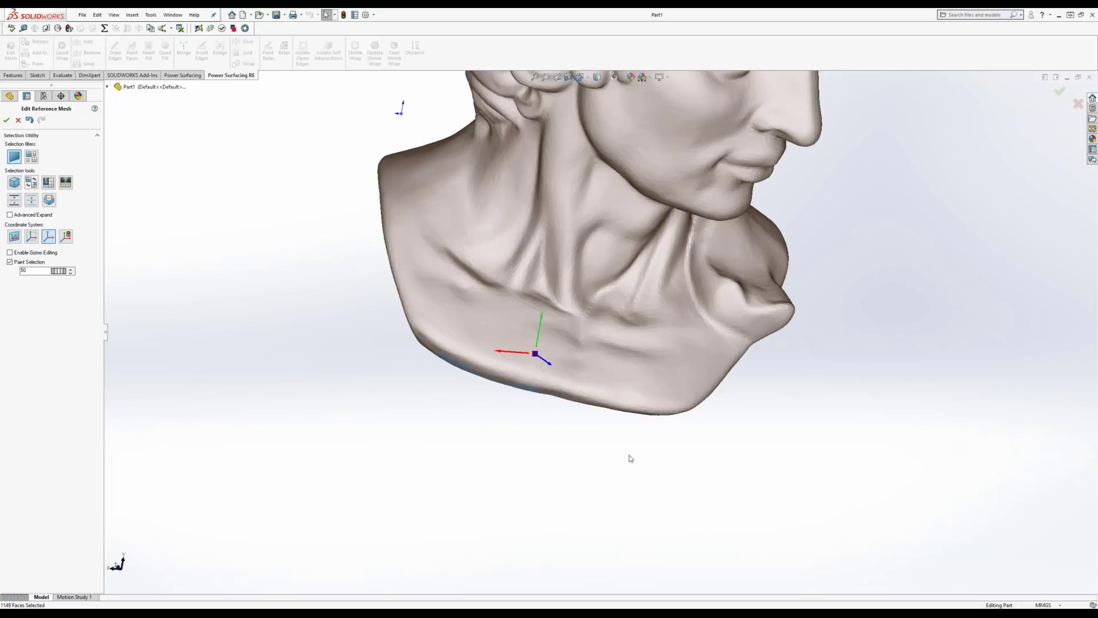
pyautogui.moveTo(643, 426)
pyautogui.mouseDown(button='middle')
pyautogui.moveTo(620, 341)
pyautogui.moveTo(654, 326)
pyautogui.moveTo(677, 332)
pyautogui.moveTo(672, 404)
pyautogui.moveTo(634, 347)
pyautogui.mouseUp(button='middle')
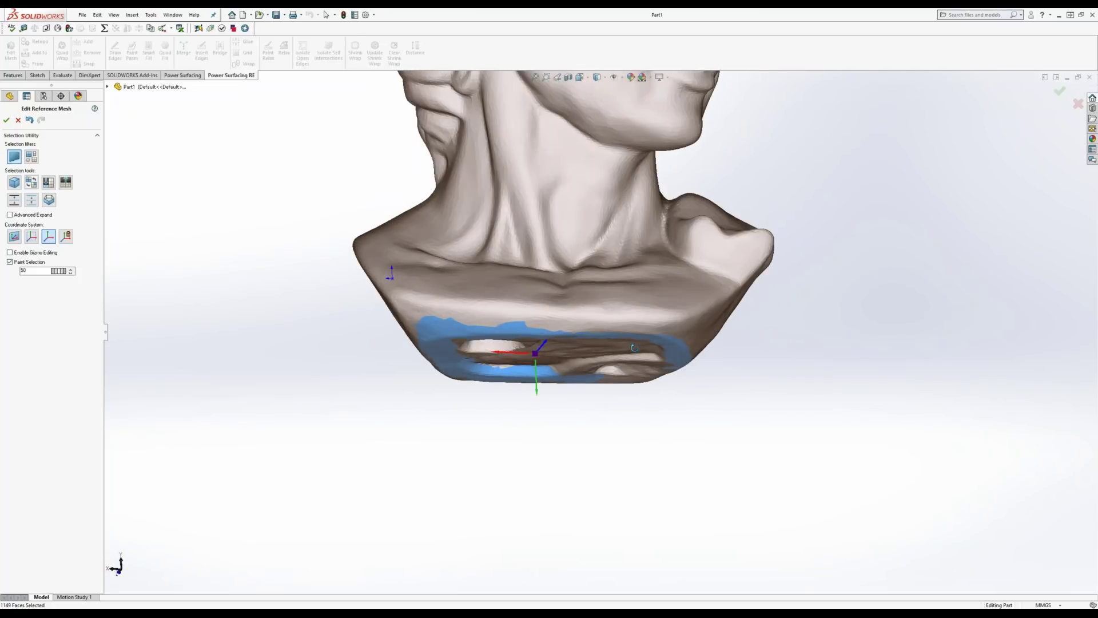
# Move the bust so the centre of the selected underside faces sits at the origin.
pyautogui.rightClick(523, 422)
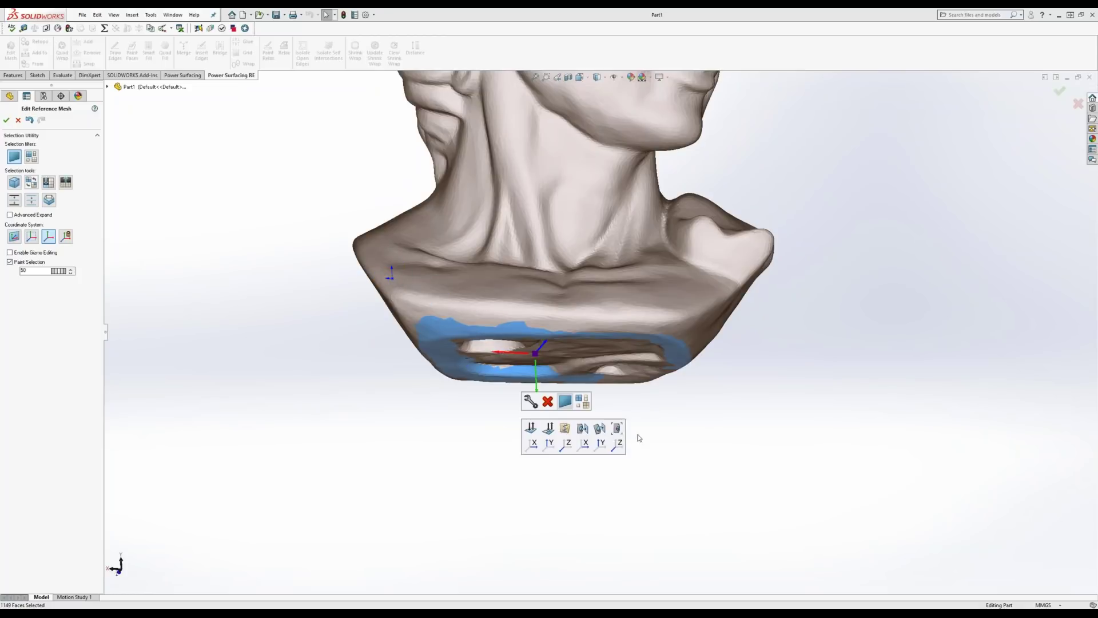
pyautogui.click(616, 429)
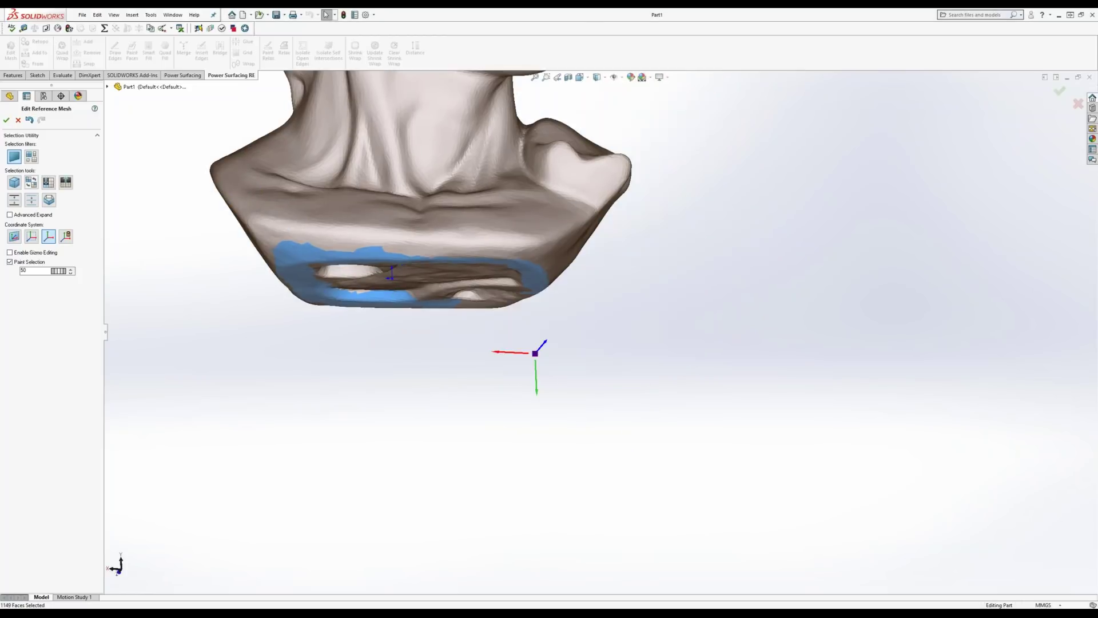
pyautogui.moveTo(566, 387); pyautogui.dragTo(592, 425, button='middle')
pyautogui.scroll(5, 592, 425)
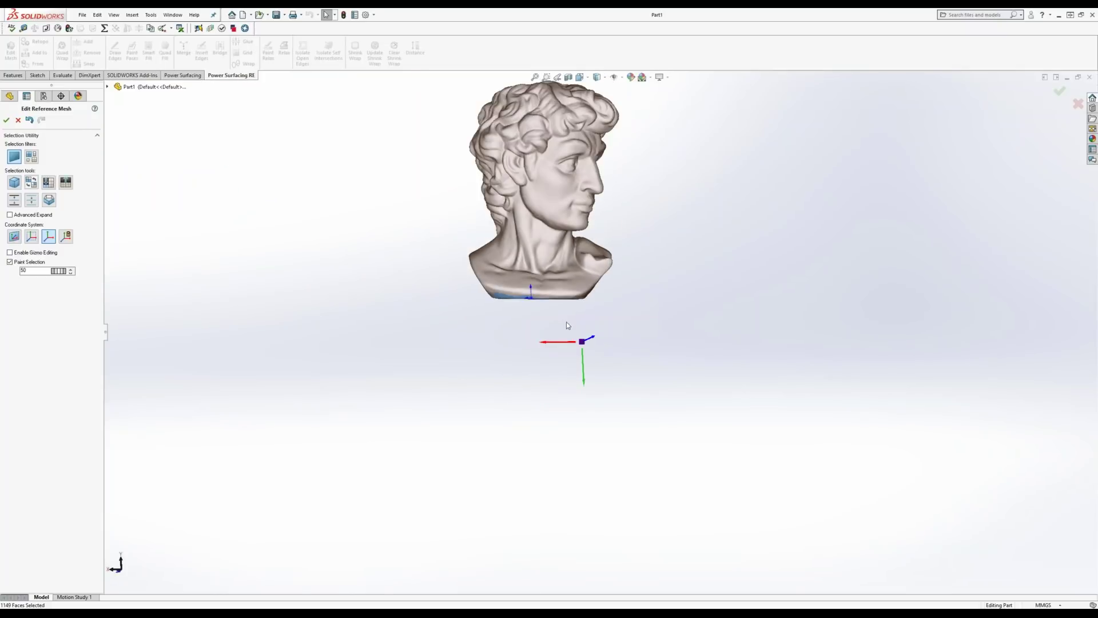
pyautogui.moveTo(552, 286)
pyautogui.mouseDown(button='middle')
pyautogui.moveTo(563, 287)
pyautogui.moveTo(648, 101)
pyautogui.mouseUp(button='middle')
pyautogui.scroll(-2, 628, 138)
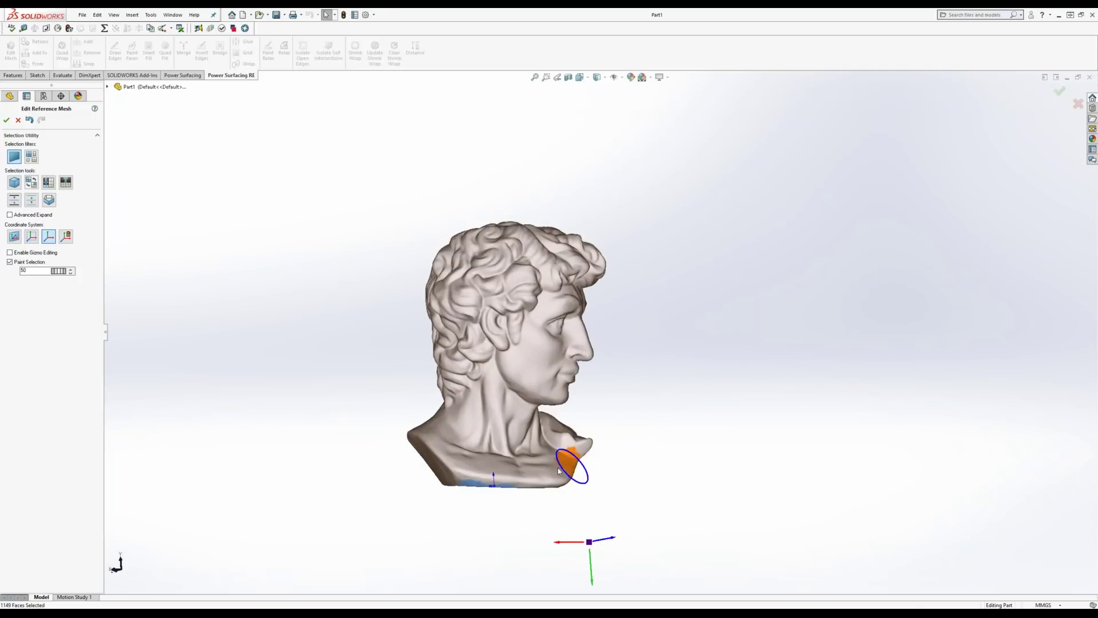
# Clear the underside face selection and accept the reference mesh edits.
pyautogui.rightClick(634, 456)
pyautogui.click(698, 341)
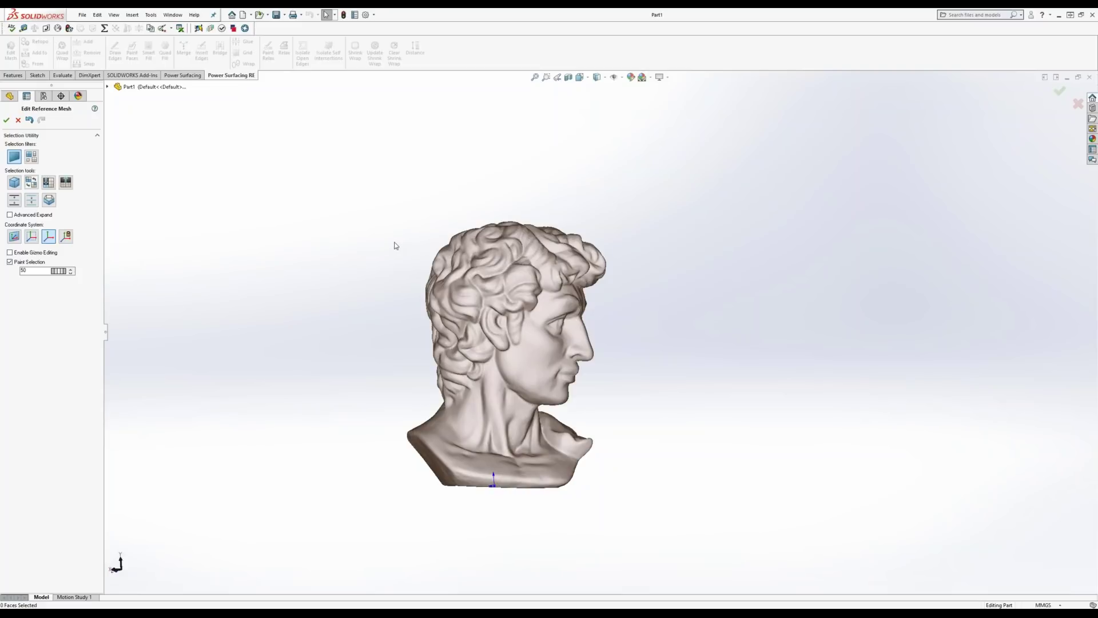
pyautogui.moveTo(498, 348); pyautogui.dragTo(525, 366)
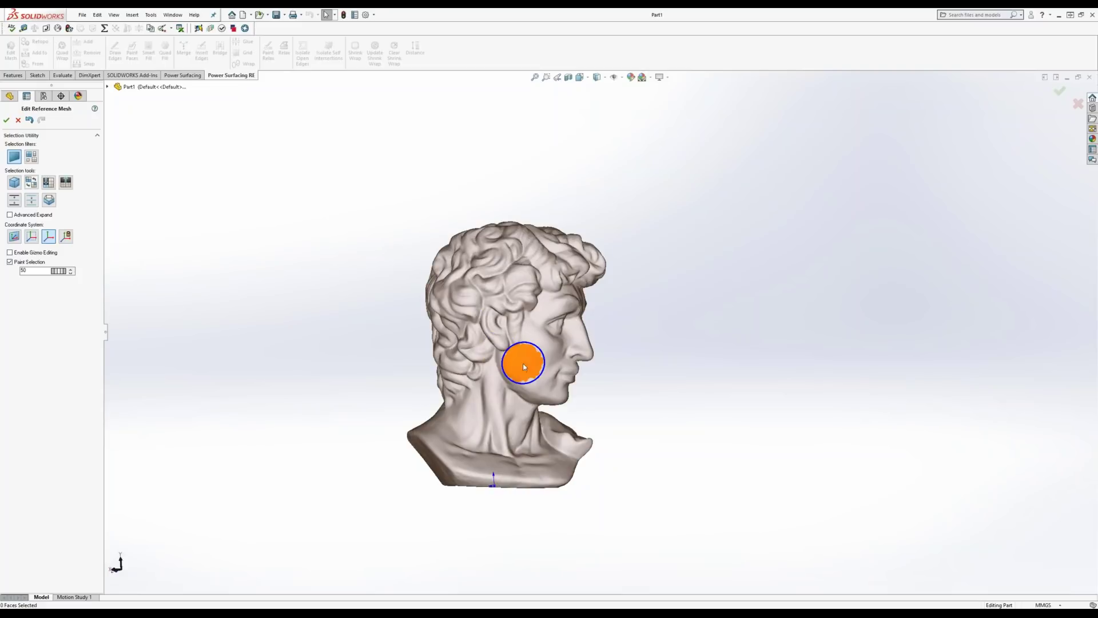
pyautogui.moveTo(525, 366); pyautogui.dragTo(336, 258, button='middle')
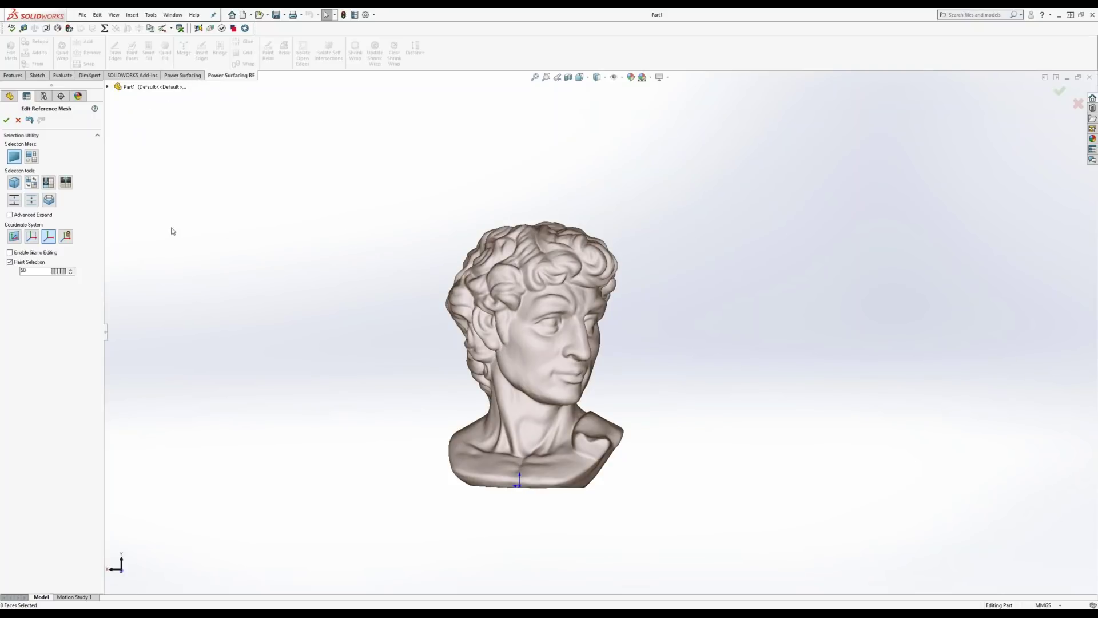
pyautogui.click(7, 120)
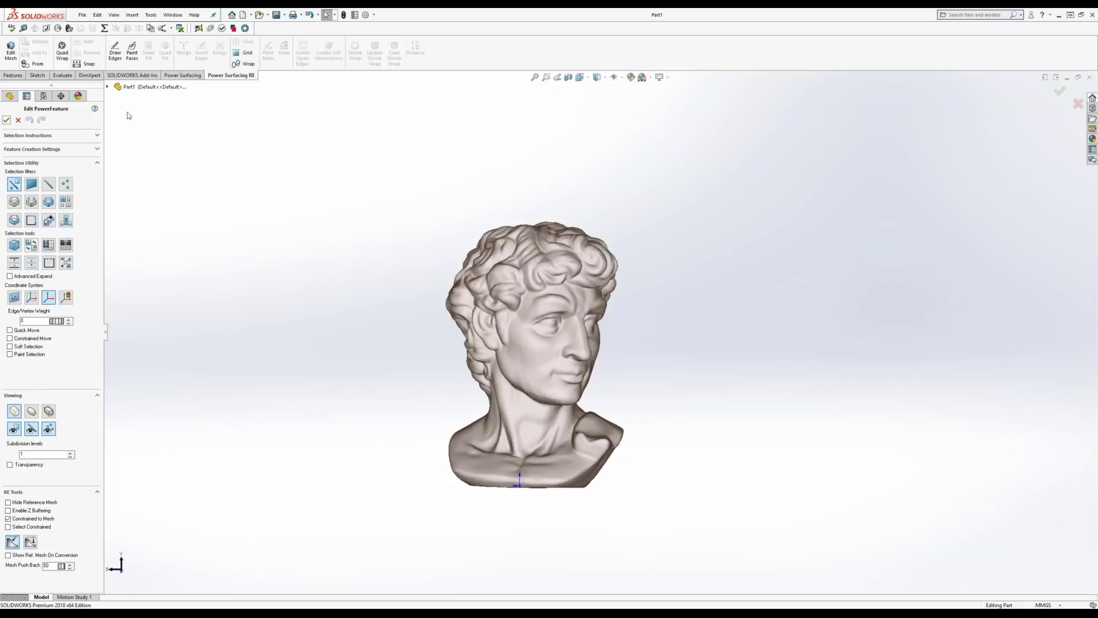
# Start a Quad Wrap of the bust with a 3% polygon size and preview the quad mesh.
pyautogui.click(61, 49)
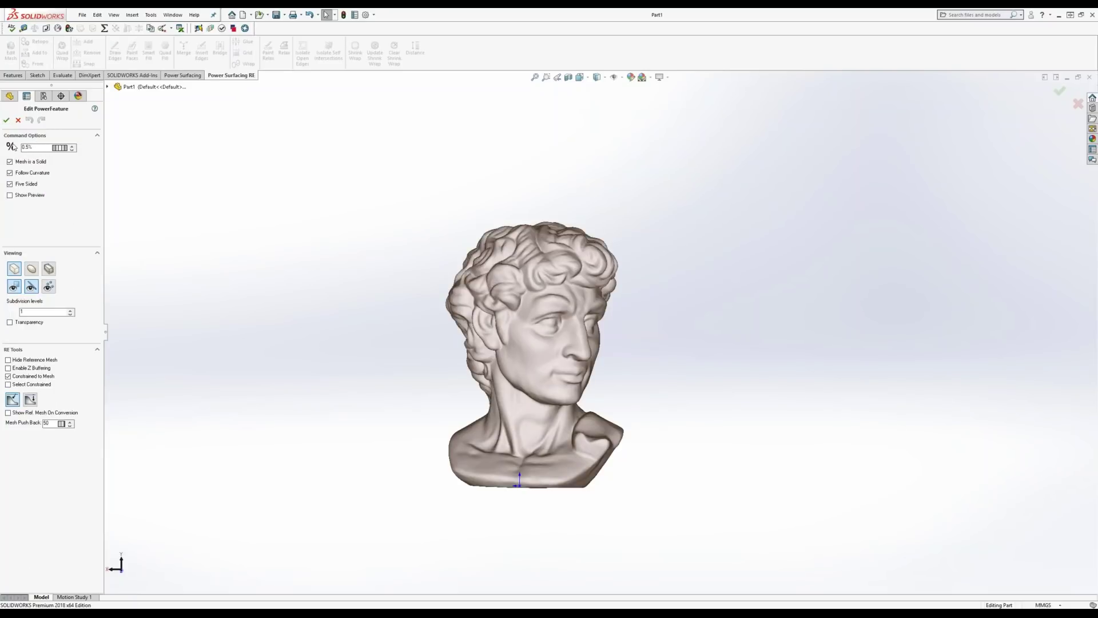
pyautogui.moveTo(34, 147); pyautogui.dragTo(21, 147)
pyautogui.write('3')
pyautogui.click(10, 196)
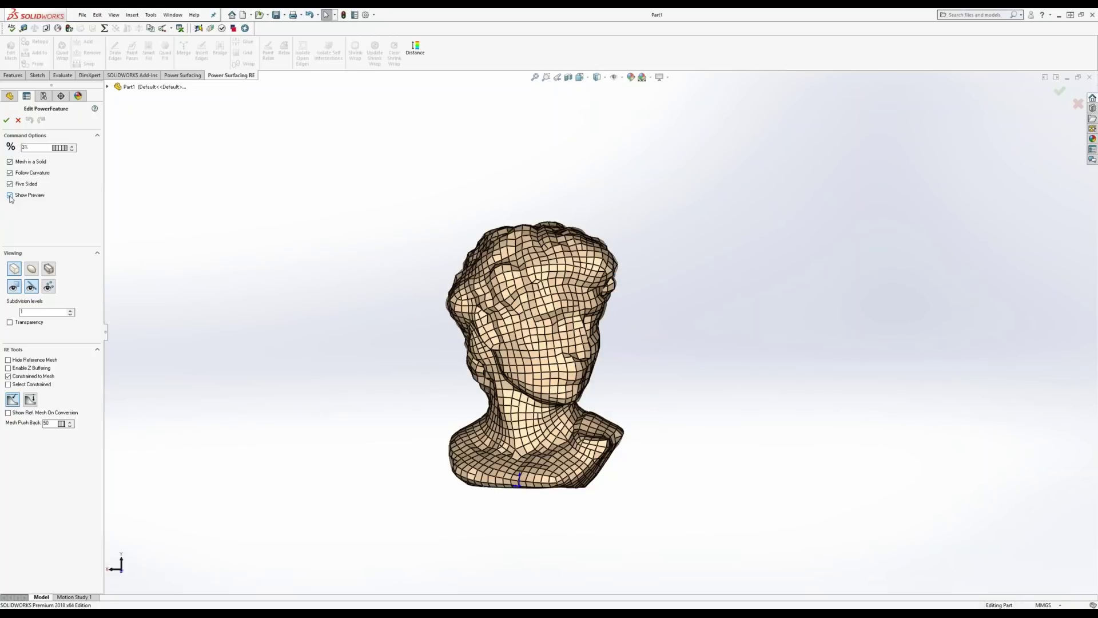
pyautogui.moveTo(520, 378); pyautogui.dragTo(480, 387, button='middle')
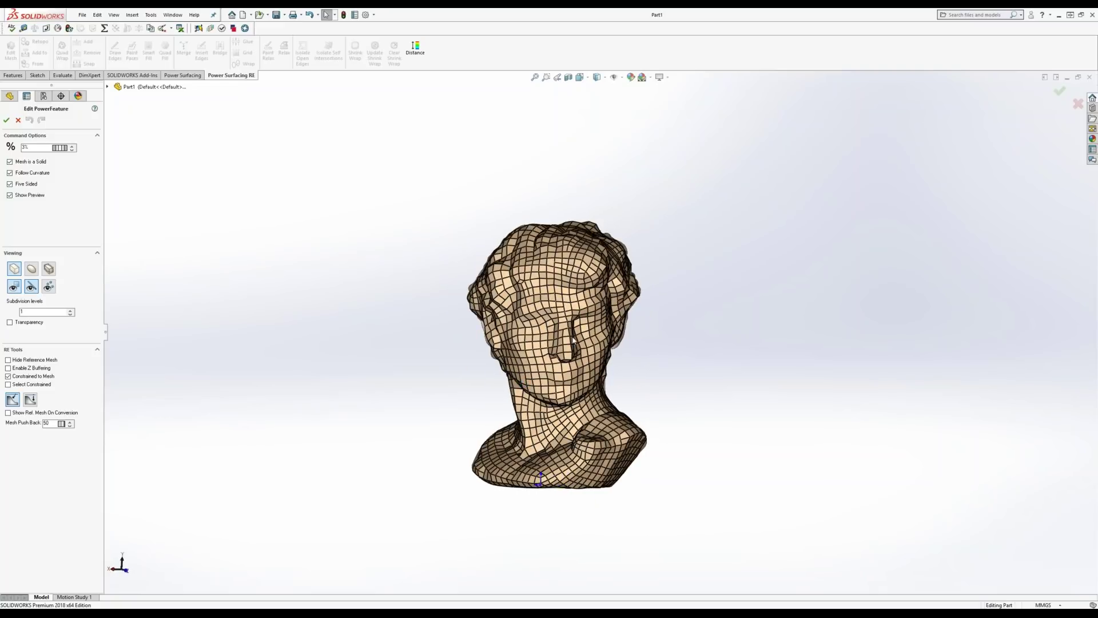
pyautogui.moveTo(572, 356); pyautogui.dragTo(551, 445, button='middle')
pyautogui.scroll(-2, 590, 366)
pyautogui.scroll(1, 577, 367)
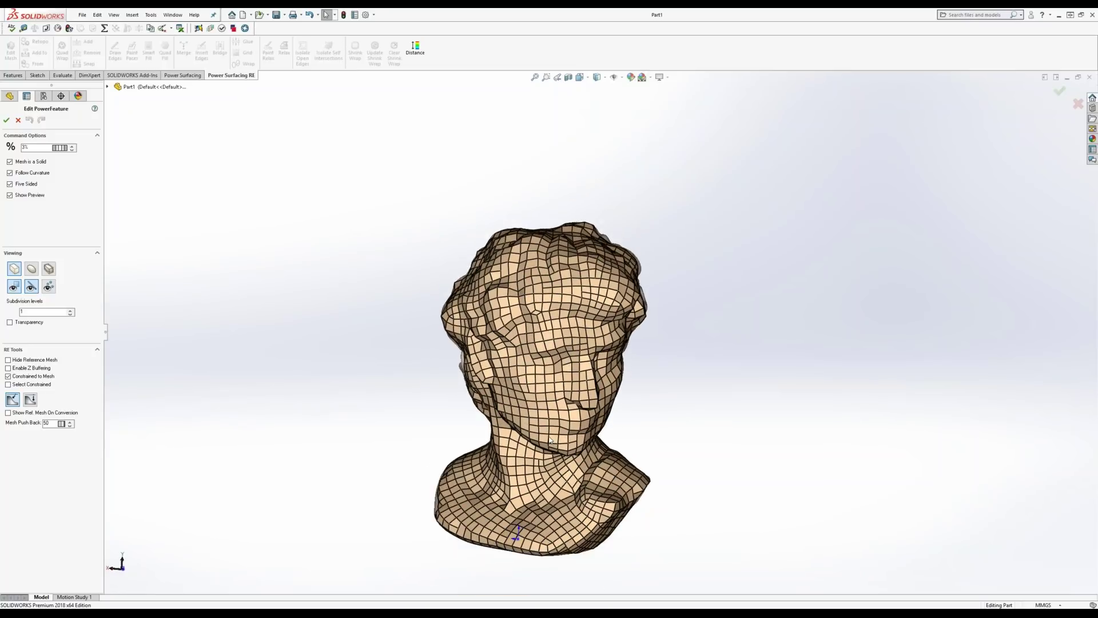
pyautogui.scroll(-1, 550, 441)
# Set the Quad Wrap polygon size to 1% and inspect the preview around the bust.
pyautogui.moveTo(38, 148); pyautogui.dragTo(17, 148)
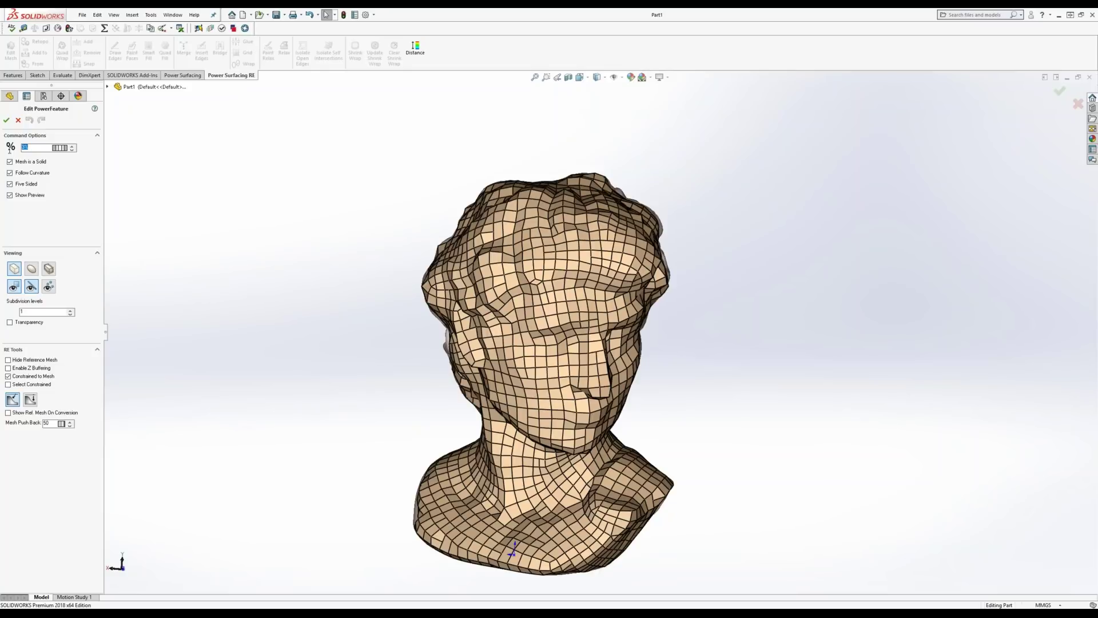
pyautogui.write('1')
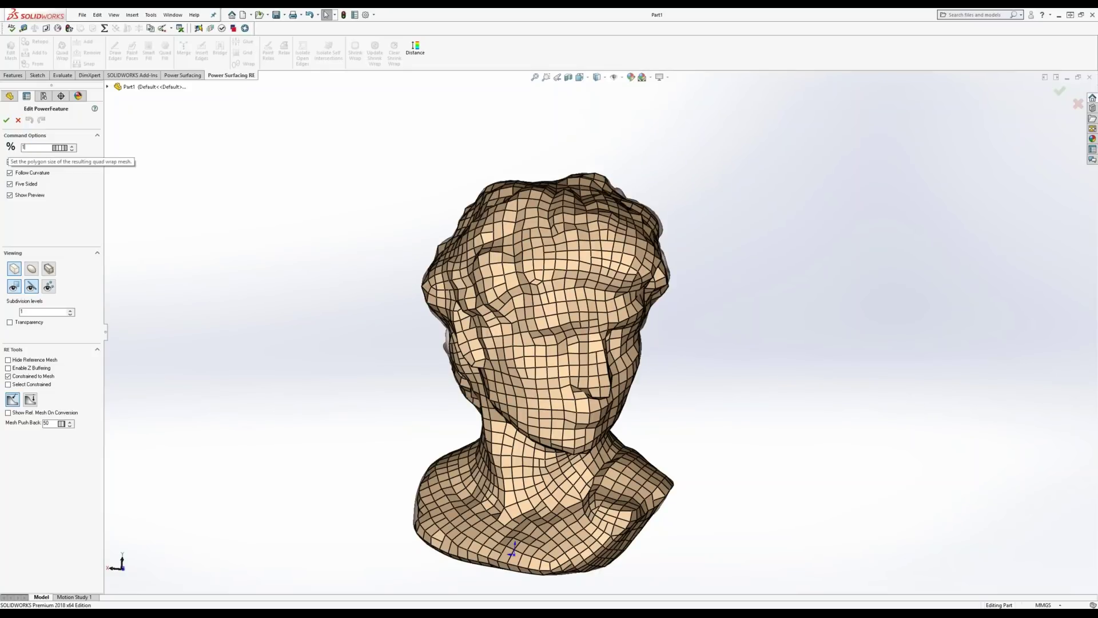
pyautogui.press('Return')
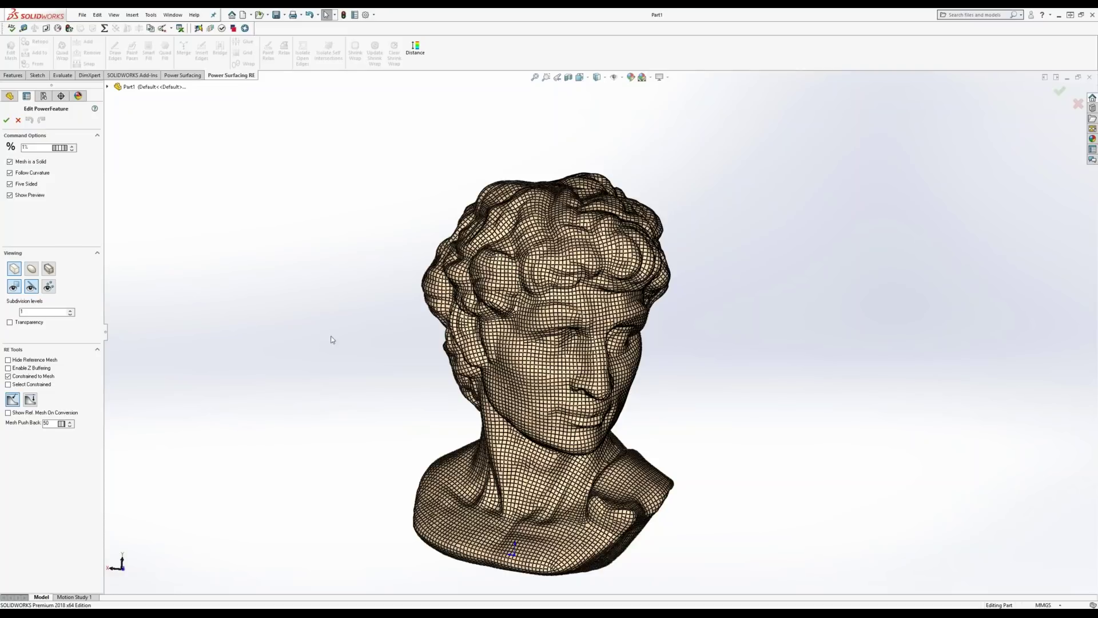
pyautogui.moveTo(540, 398); pyautogui.dragTo(563, 357, button='middle')
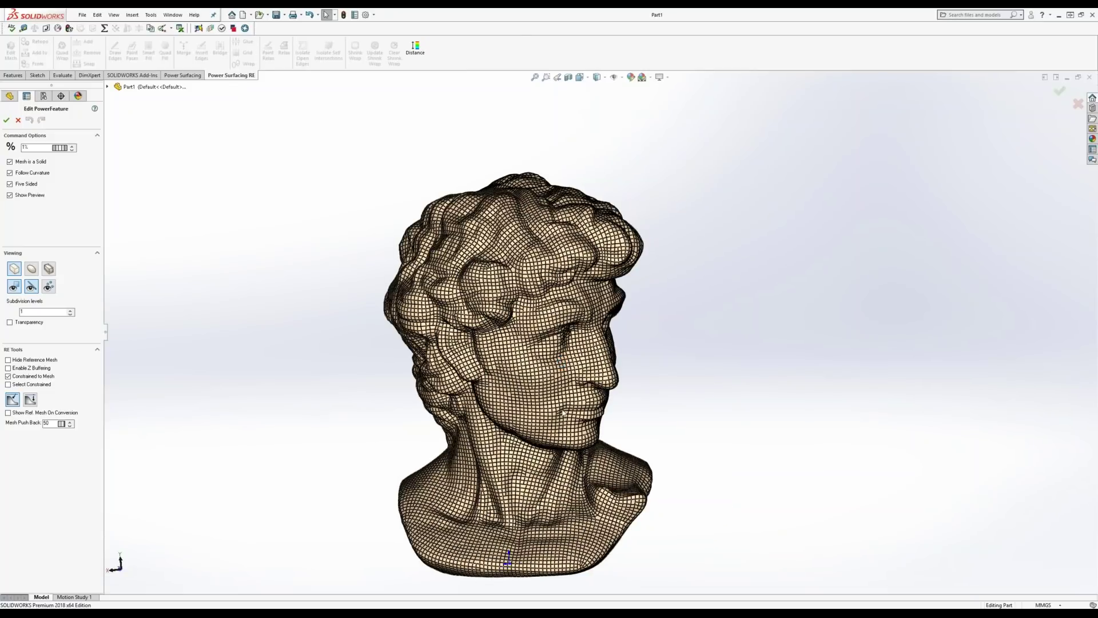
pyautogui.scroll(-2, 543, 456)
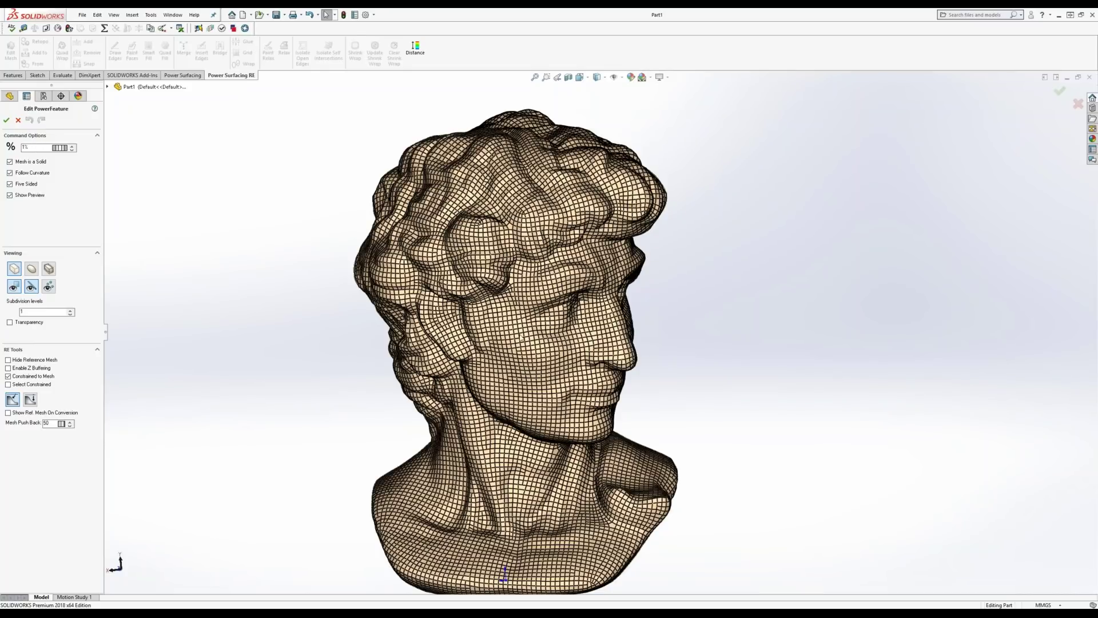
pyautogui.moveTo(521, 339); pyautogui.dragTo(401, 309, button='middle')
# Set the Quad Wrap polygon size to 1.75% and accept the quad mesh.
pyautogui.doubleClick(25, 148)
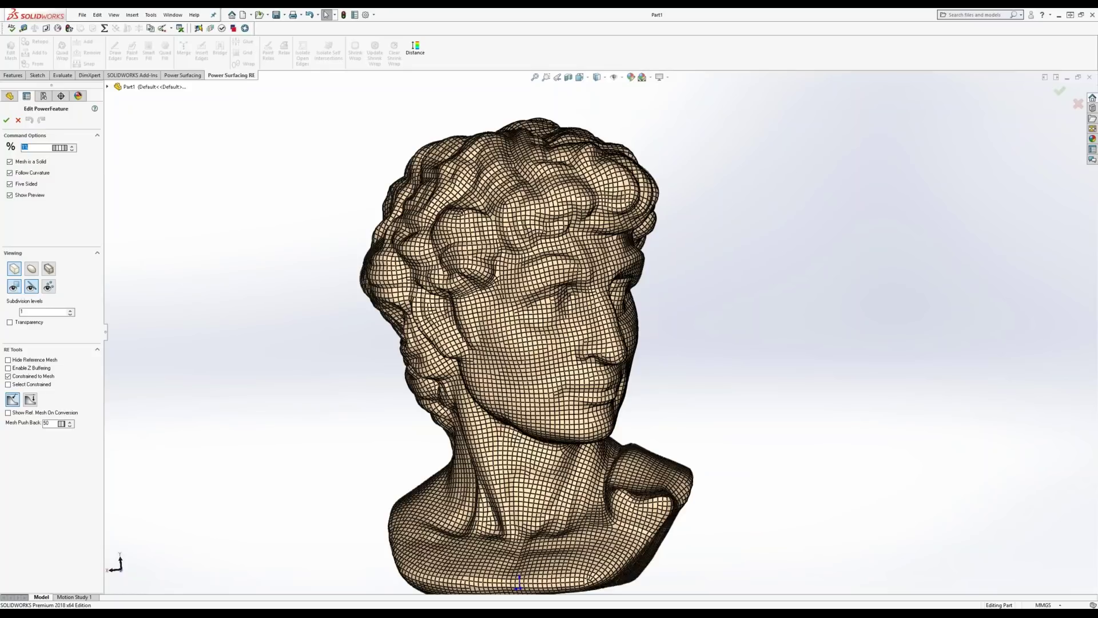
pyautogui.write('1')
pyautogui.press('Return')
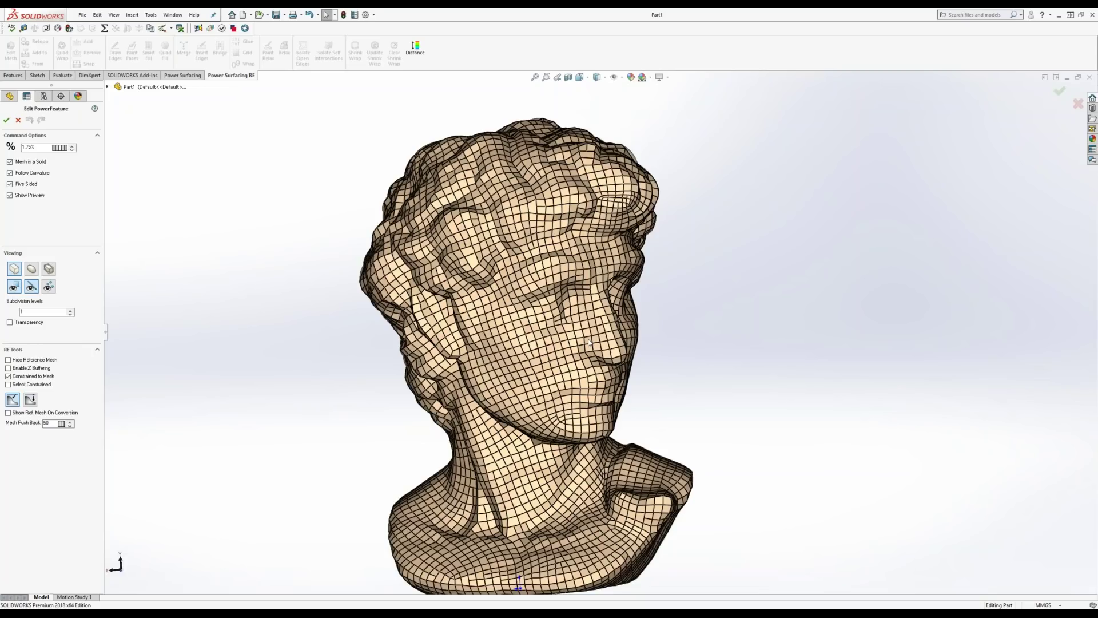
pyautogui.moveTo(589, 342); pyautogui.dragTo(567, 361, button='middle')
pyautogui.click(6, 119)
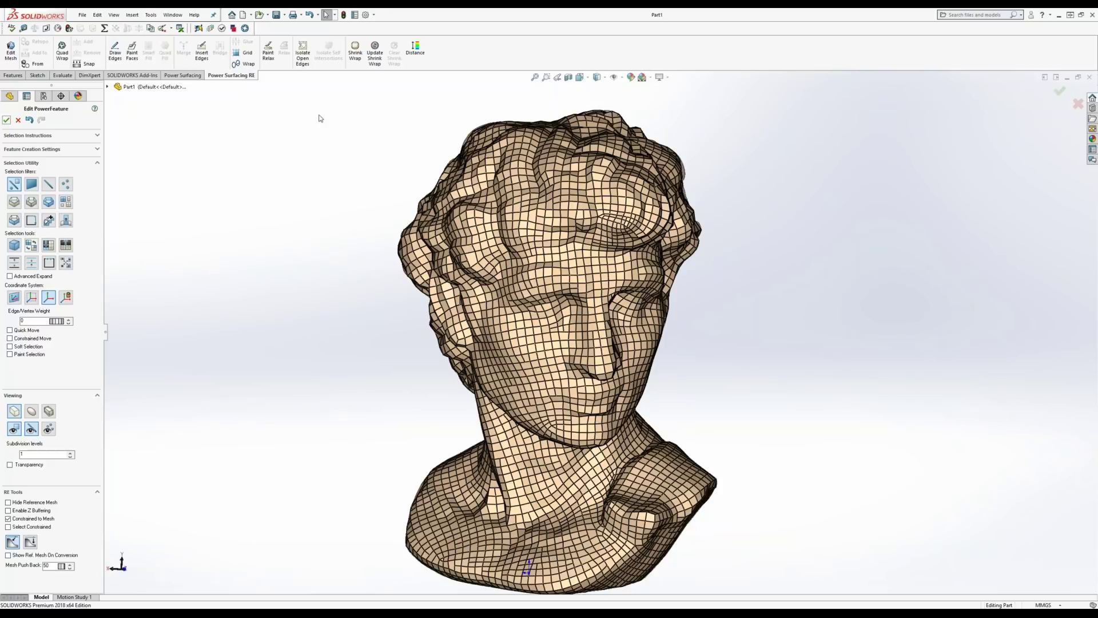
# Display the wrapped bust as a smooth subdivision surface with 2 subdivision levels.
pyautogui.click(31, 411)
pyautogui.click(71, 454)
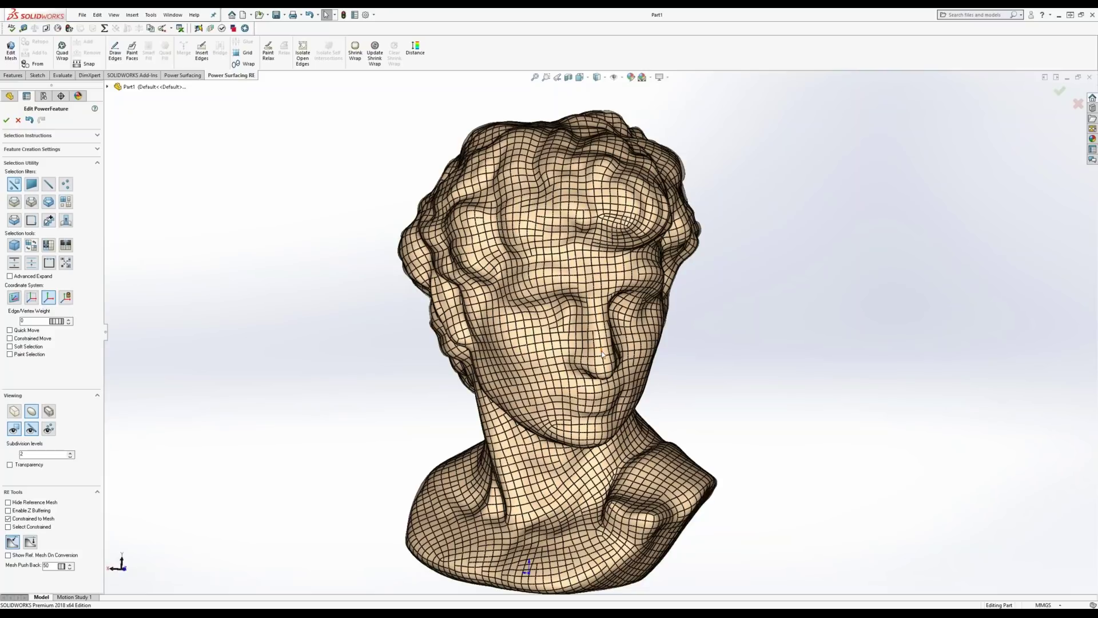
# Hide the mesh edges and preview a default Shrink Wrap of the bust at interpolation level 2.
pyautogui.moveTo(601, 357)
pyautogui.mouseDown(button='middle')
pyautogui.moveTo(522, 326)
pyautogui.moveTo(642, 247)
pyautogui.moveTo(377, 213)
pyautogui.moveTo(436, 199)
pyautogui.moveTo(530, 238)
pyautogui.moveTo(553, 276)
pyautogui.moveTo(542, 274)
pyautogui.mouseUp(button='middle')
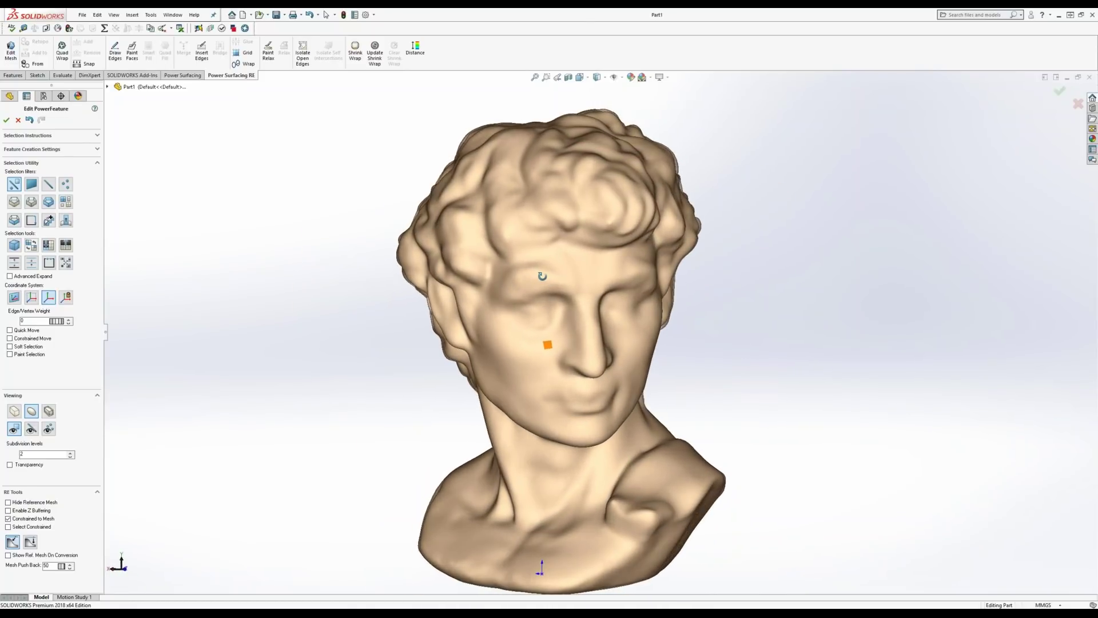
pyautogui.click(355, 51)
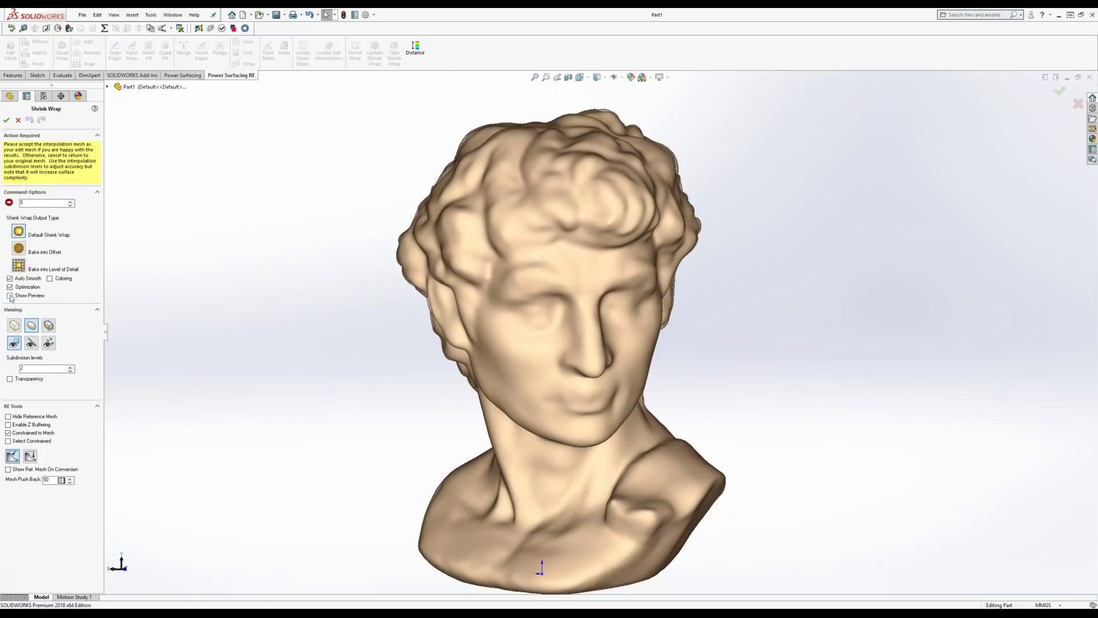
pyautogui.click(70, 201)
pyautogui.click(9, 297)
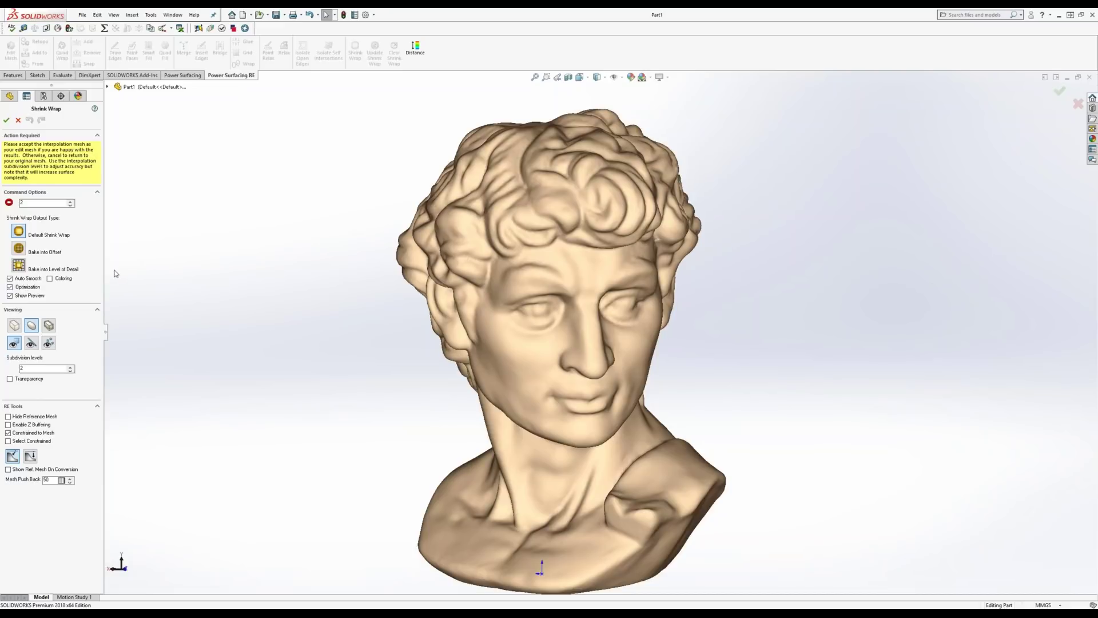
# Compare the shrink-wrapped preview of the bust with and without its mesh edges displayed.
pyautogui.click(32, 344)
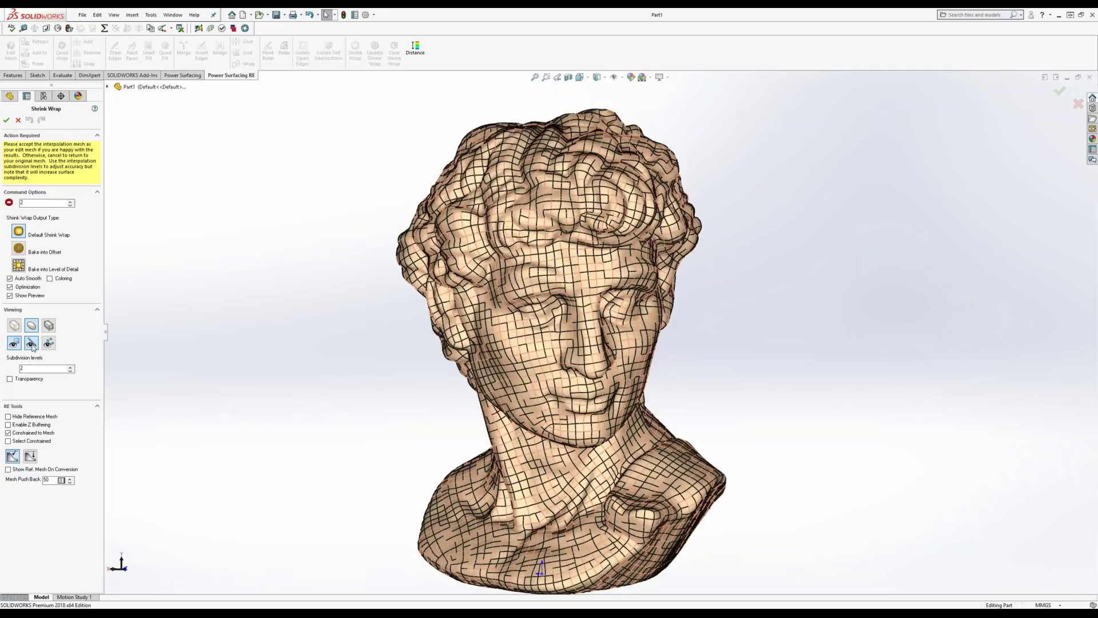
pyautogui.click(32, 344)
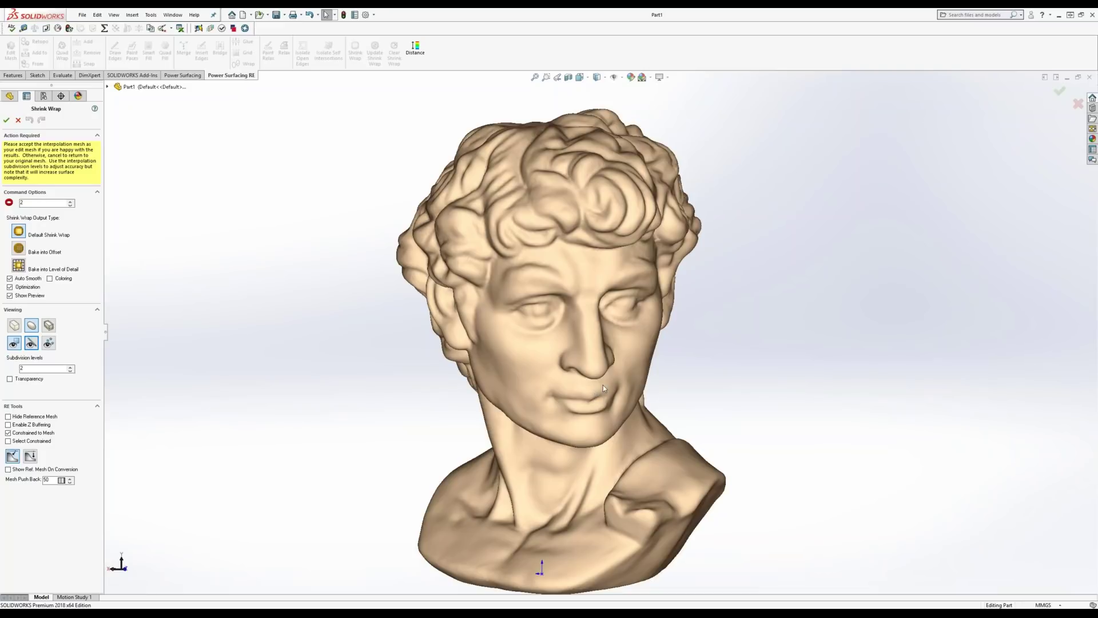
pyautogui.moveTo(594, 426); pyautogui.dragTo(569, 421, button='middle')
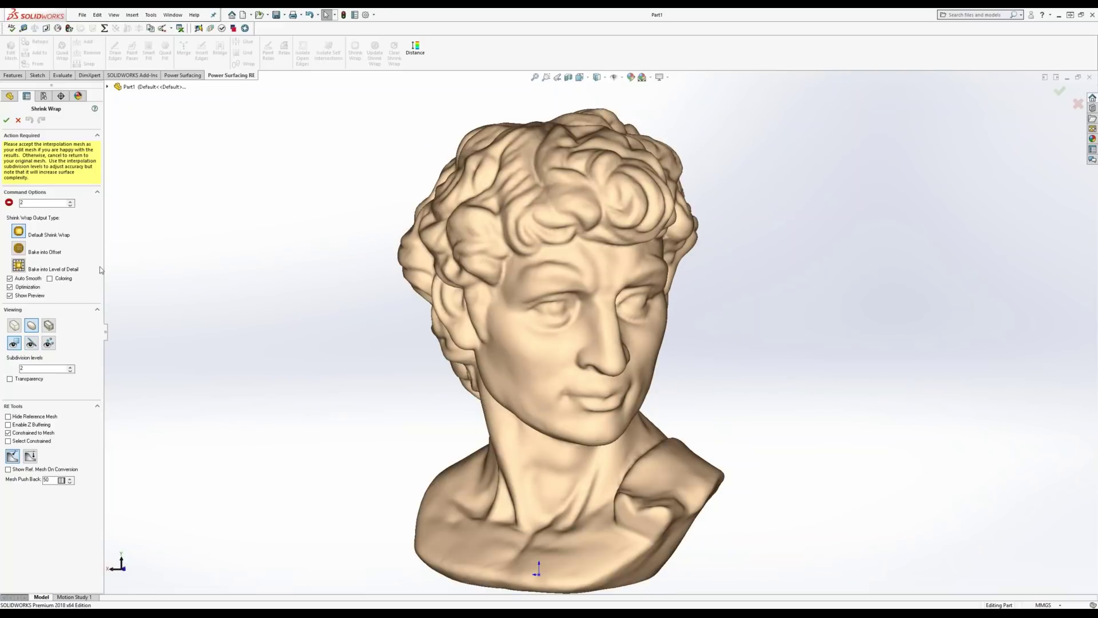
# Enable the Shrink Wrap coloring and examine the level-of-detail regions around the face, hair, neck and shoulders.
pyautogui.click(50, 279)
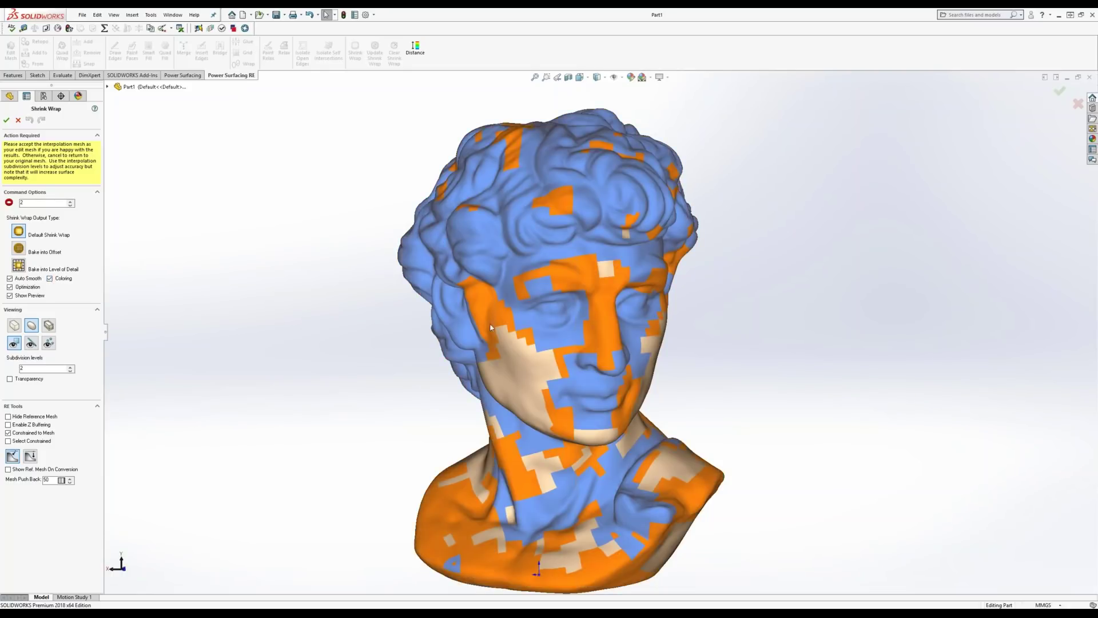
pyautogui.moveTo(574, 403); pyautogui.dragTo(485, 371, button='middle')
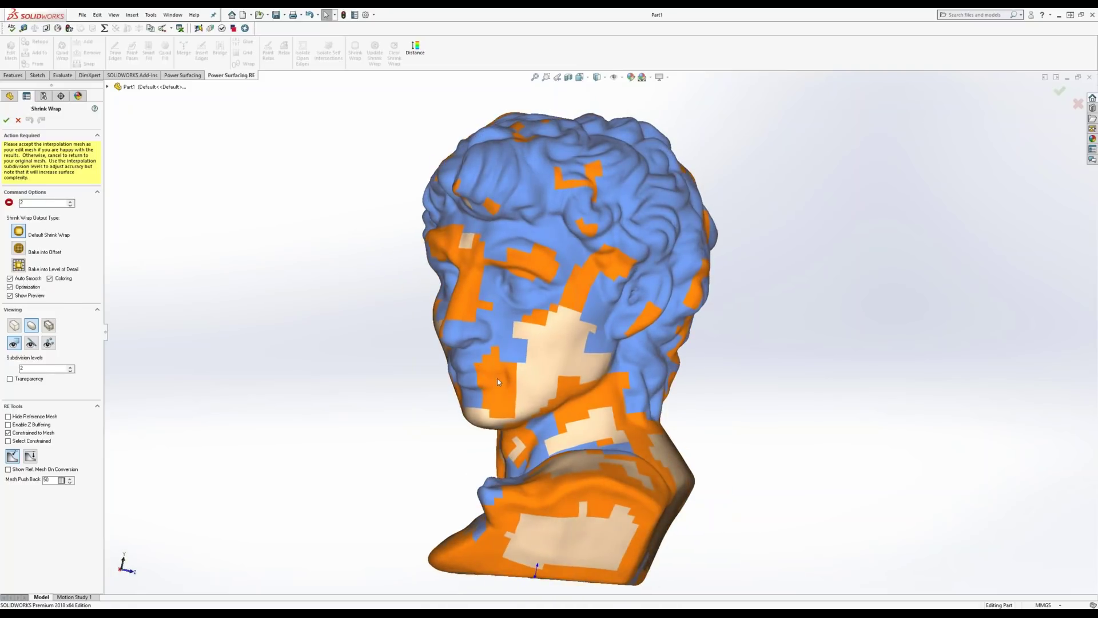
pyautogui.moveTo(496, 380); pyautogui.dragTo(507, 385, button='middle')
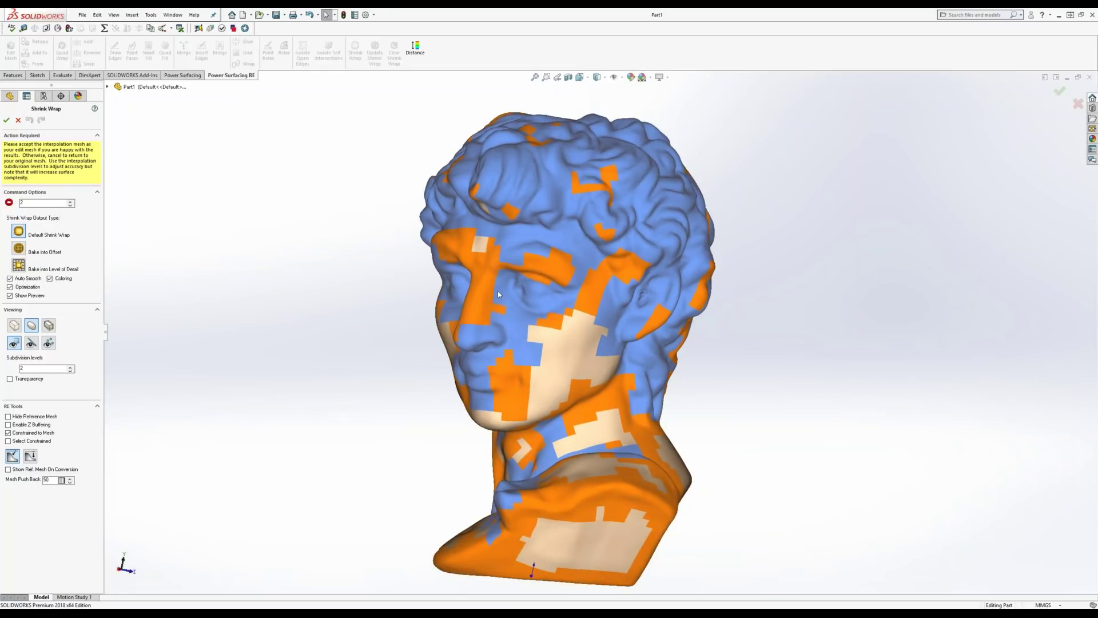
pyautogui.moveTo(522, 277); pyautogui.dragTo(651, 236, button='middle')
pyautogui.scroll(-3, 601, 376)
pyautogui.scroll(-2, 601, 377)
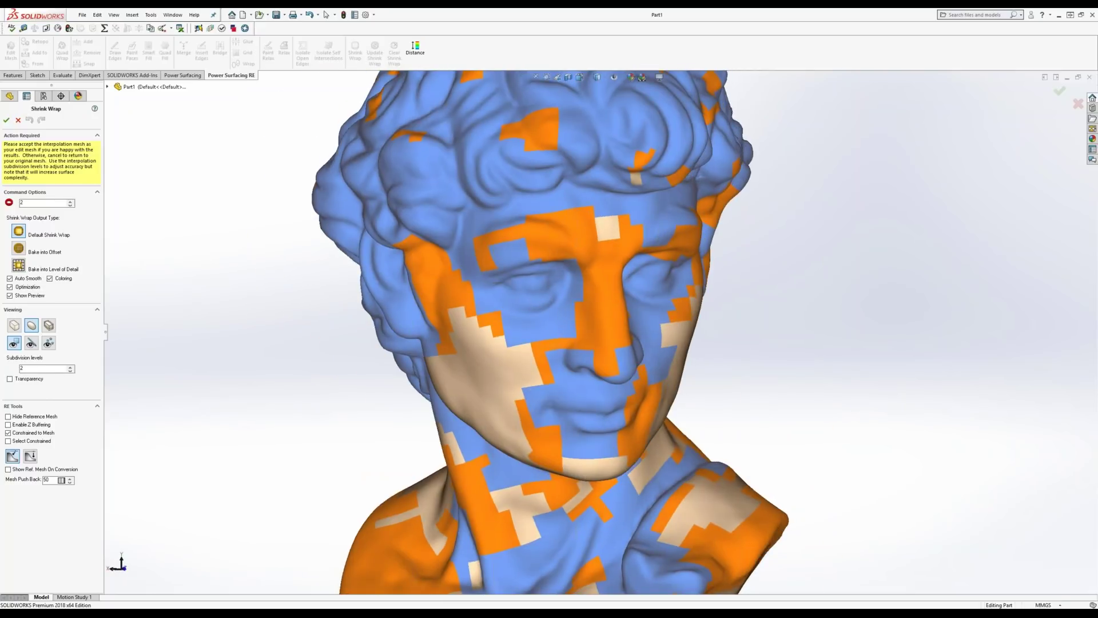
pyautogui.scroll(-3, 597, 350)
pyautogui.scroll(6, 597, 350)
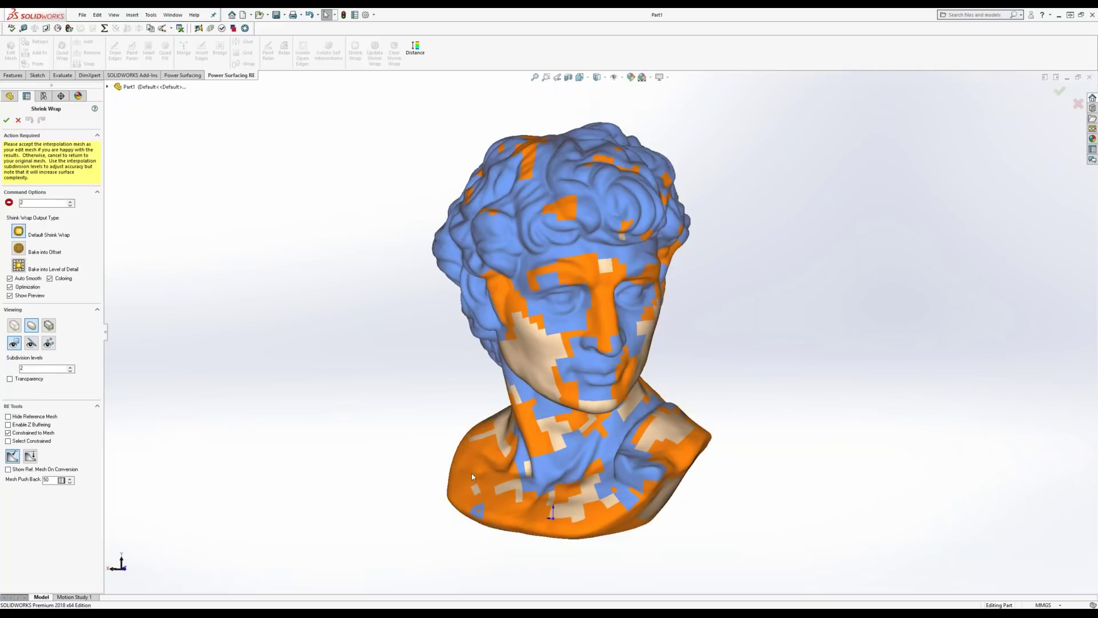
pyautogui.scroll(-2, 558, 469)
pyautogui.scroll(3, 545, 229)
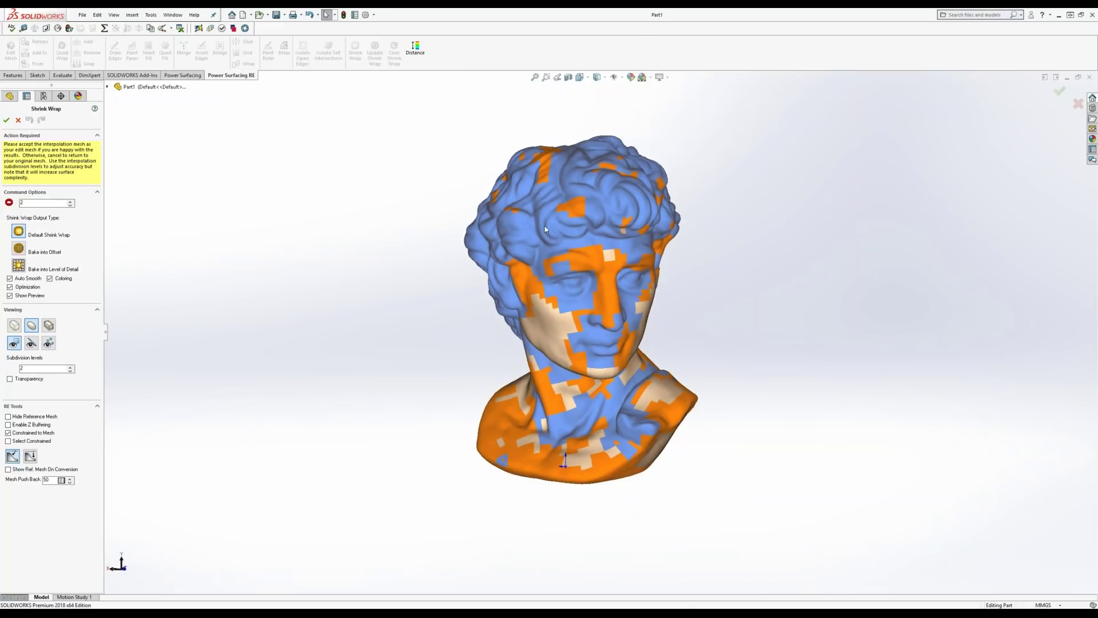
pyautogui.scroll(-2, 612, 231)
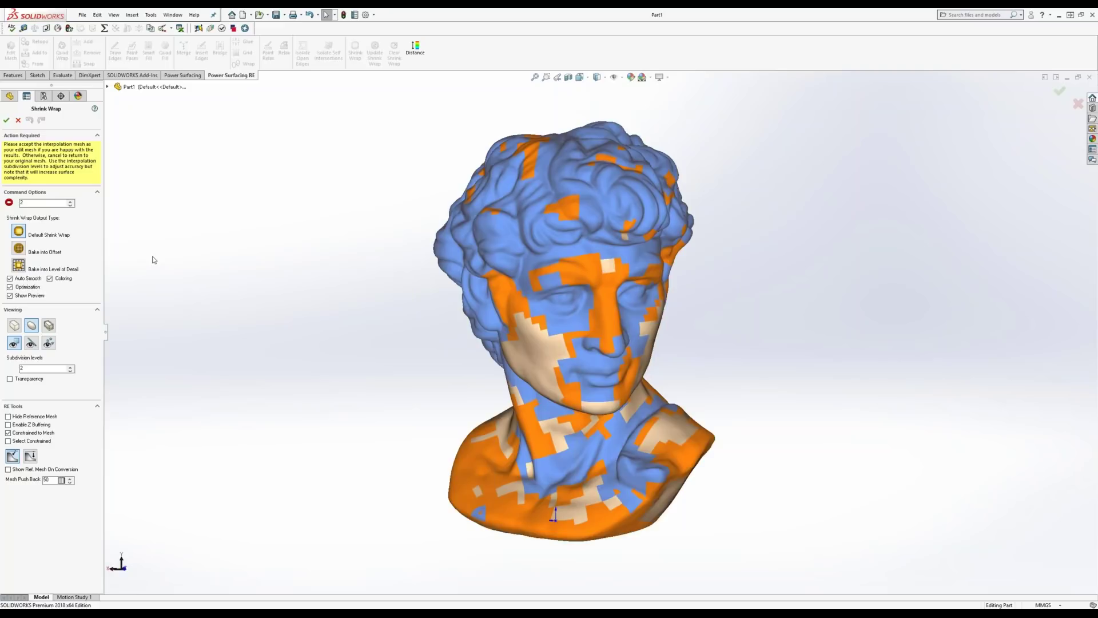
# Turn off the Shrink Wrap coloring and accept the shrink-wrapped bust.
pyautogui.click(50, 279)
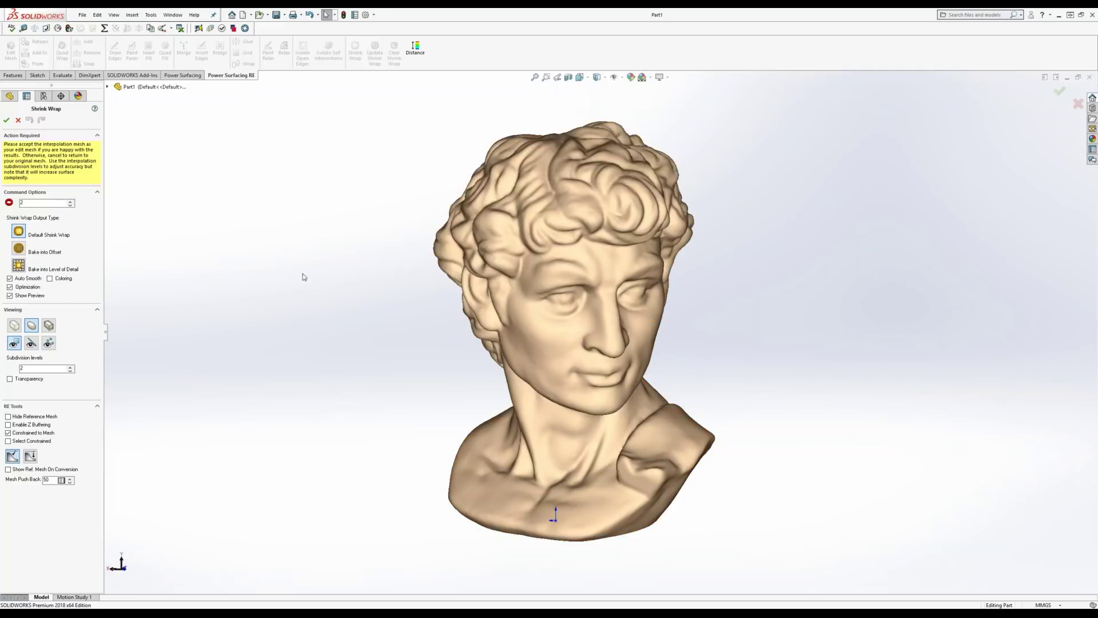
pyautogui.click(7, 120)
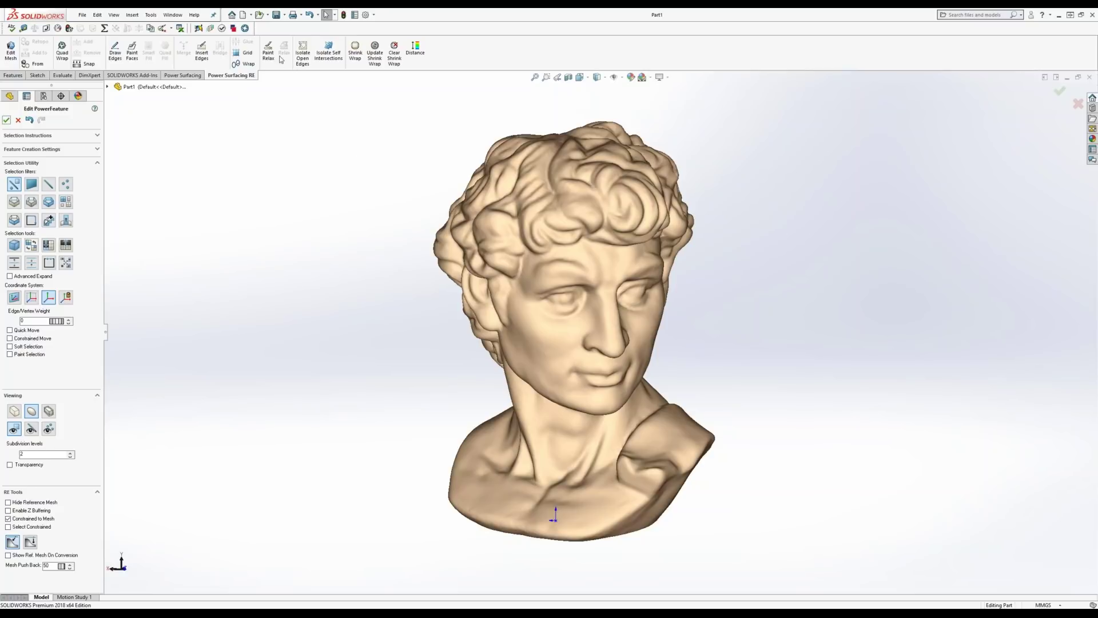
# Check the shrink-wrapped bust for open edges.
pyautogui.click(303, 53)
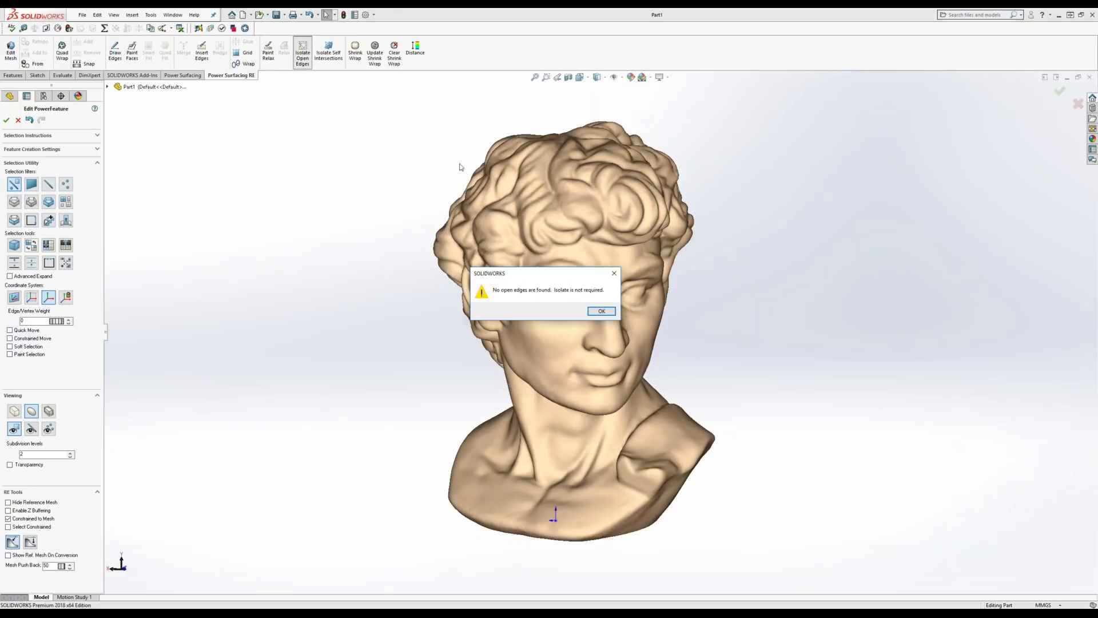
pyautogui.click(601, 311)
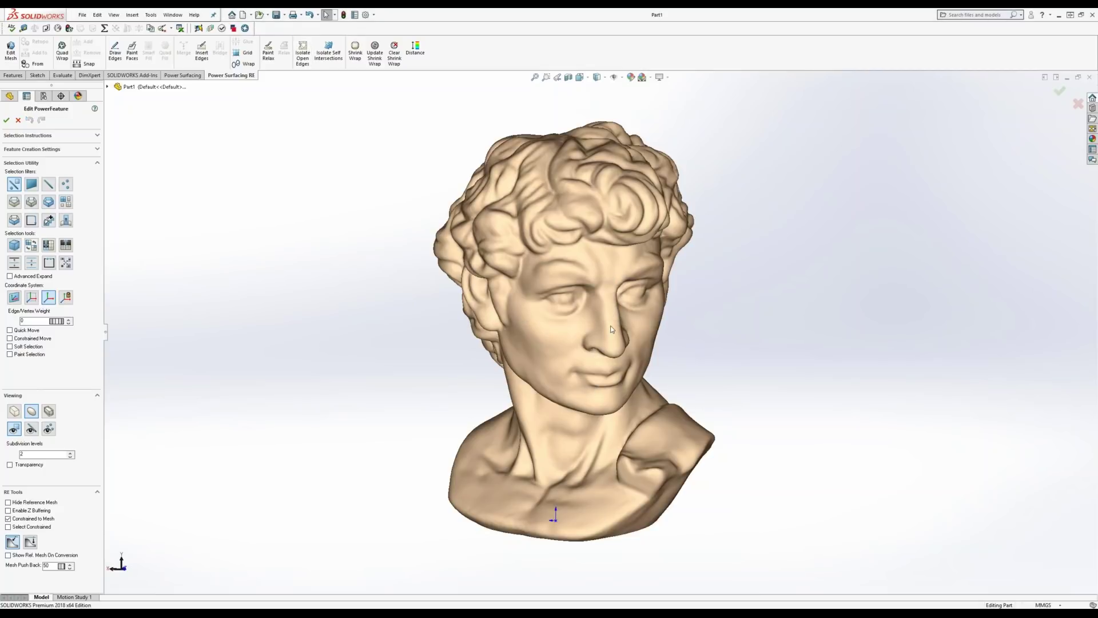
pyautogui.scroll(-2, 611, 331)
pyautogui.moveTo(609, 333); pyautogui.dragTo(577, 289, button='middle')
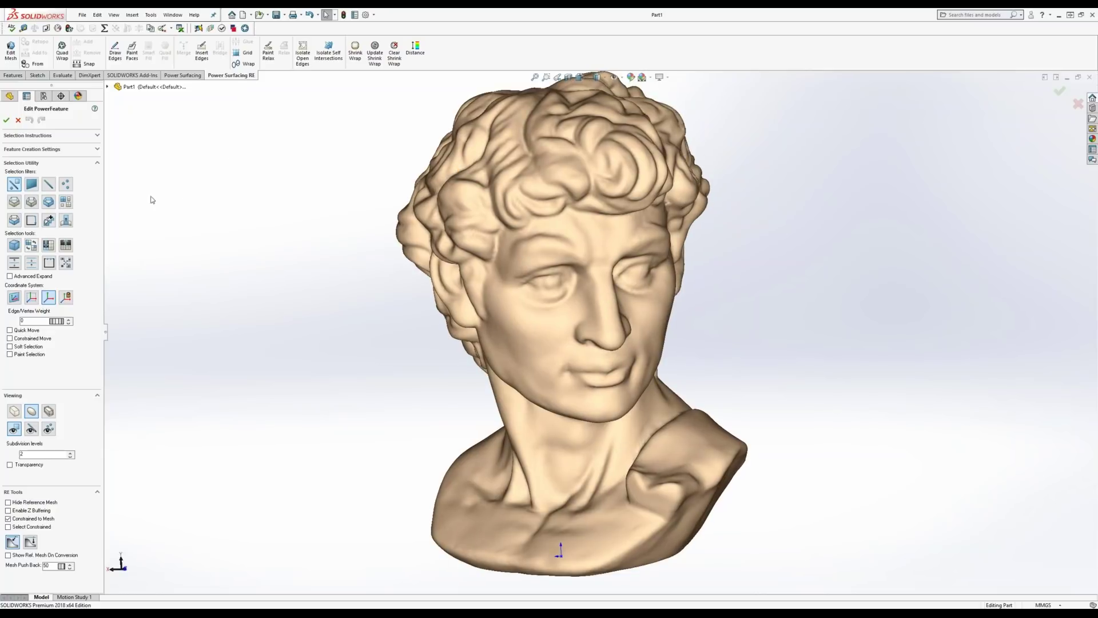
# Isolate the self-intersecting faces of the bust and examine the isolated patches, especially the crumpled stem-shaped one.
pyautogui.click(331, 56)
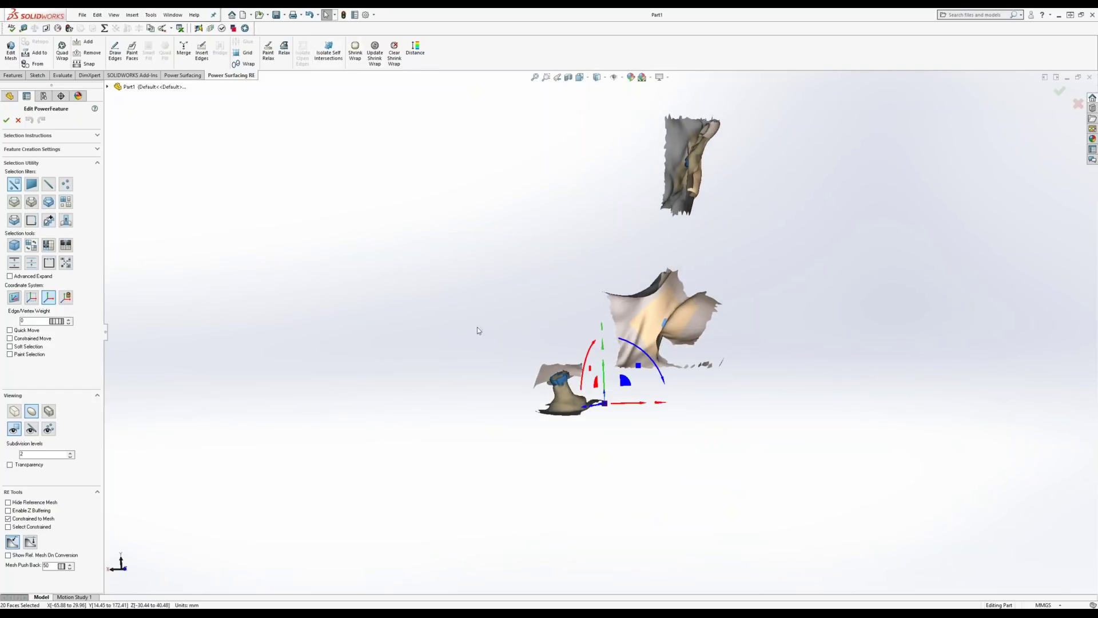
pyautogui.scroll(-10, 564, 384)
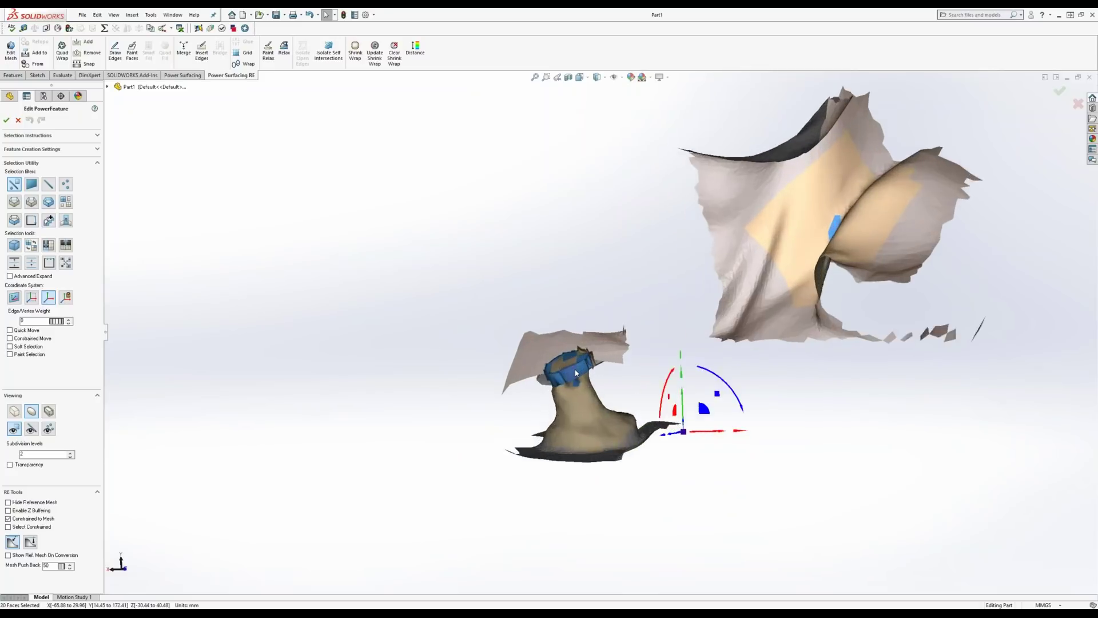
pyautogui.moveTo(576, 372)
pyautogui.mouseDown(button='middle')
pyautogui.moveTo(551, 281)
pyautogui.moveTo(607, 341)
pyautogui.moveTo(589, 171)
pyautogui.moveTo(568, 324)
pyautogui.moveTo(583, 371)
pyautogui.mouseUp(button='middle')
pyautogui.moveTo(583, 372); pyautogui.dragTo(439, 270, button='middle')
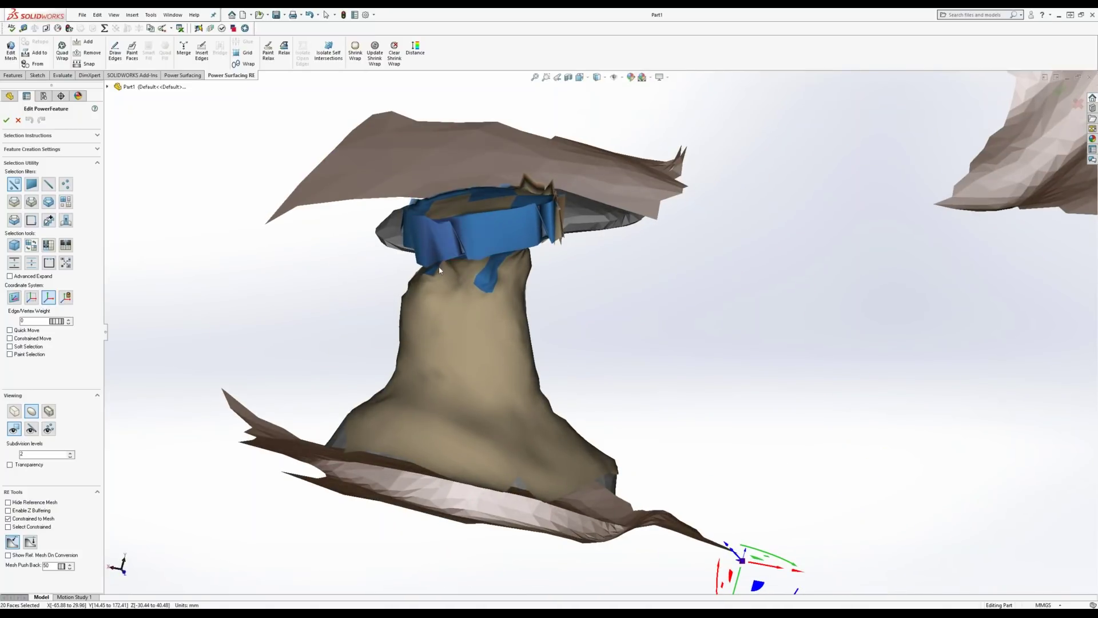
pyautogui.moveTo(508, 231); pyautogui.dragTo(465, 197, button='middle')
pyautogui.scroll(5, 633, 271)
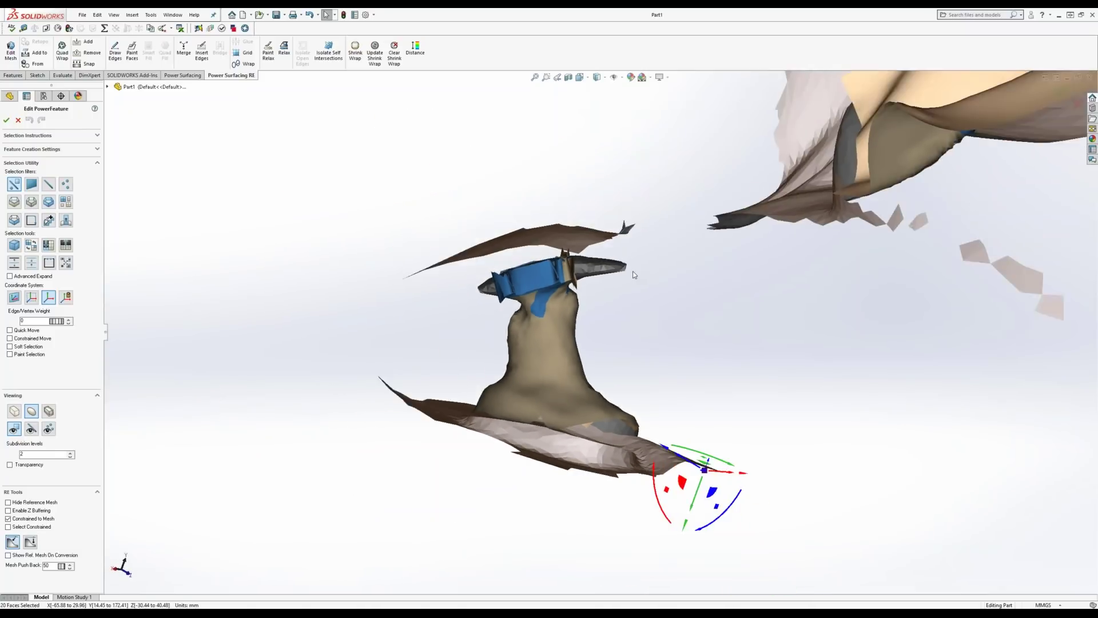
pyautogui.scroll(2, 633, 274)
pyautogui.moveTo(633, 274); pyautogui.dragTo(775, 177, button='middle')
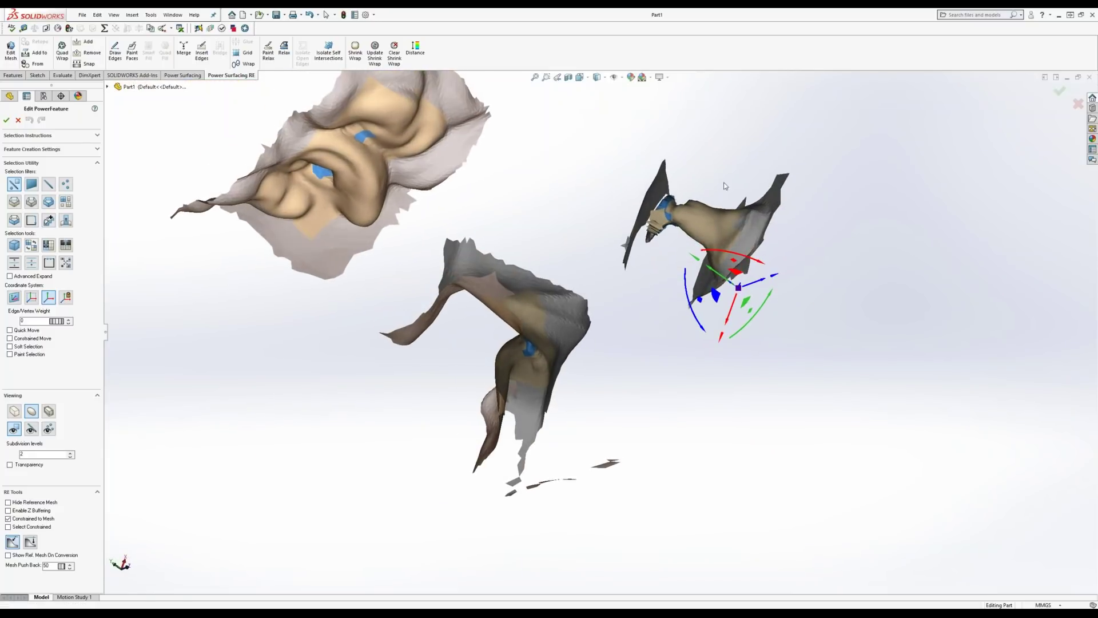
# Release the selected self-intersecting faces from the reference mesh and check the smoothed end of the stem-shaped patch.
pyautogui.press('s')
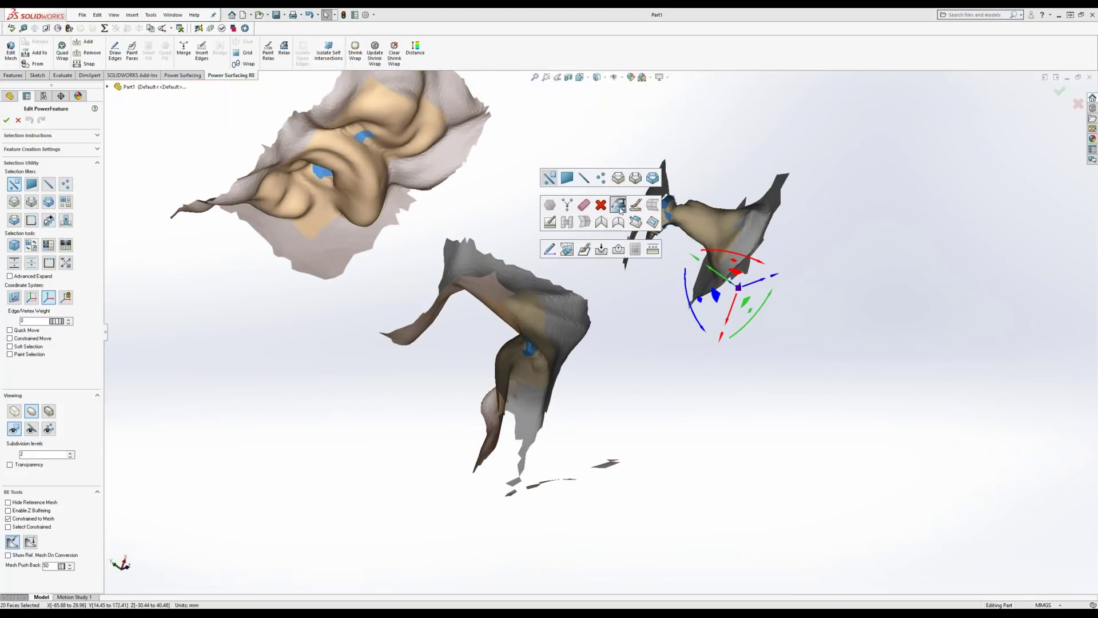
pyautogui.click(618, 250)
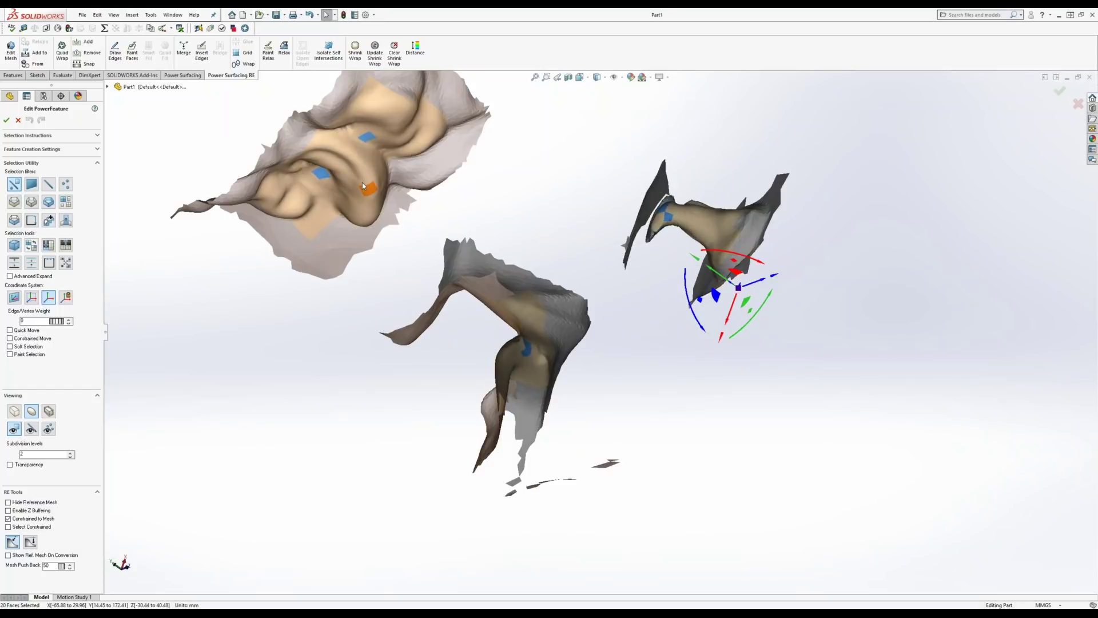
pyautogui.moveTo(364, 179); pyautogui.dragTo(618, 336, button='middle')
pyautogui.scroll(-10, 618, 336)
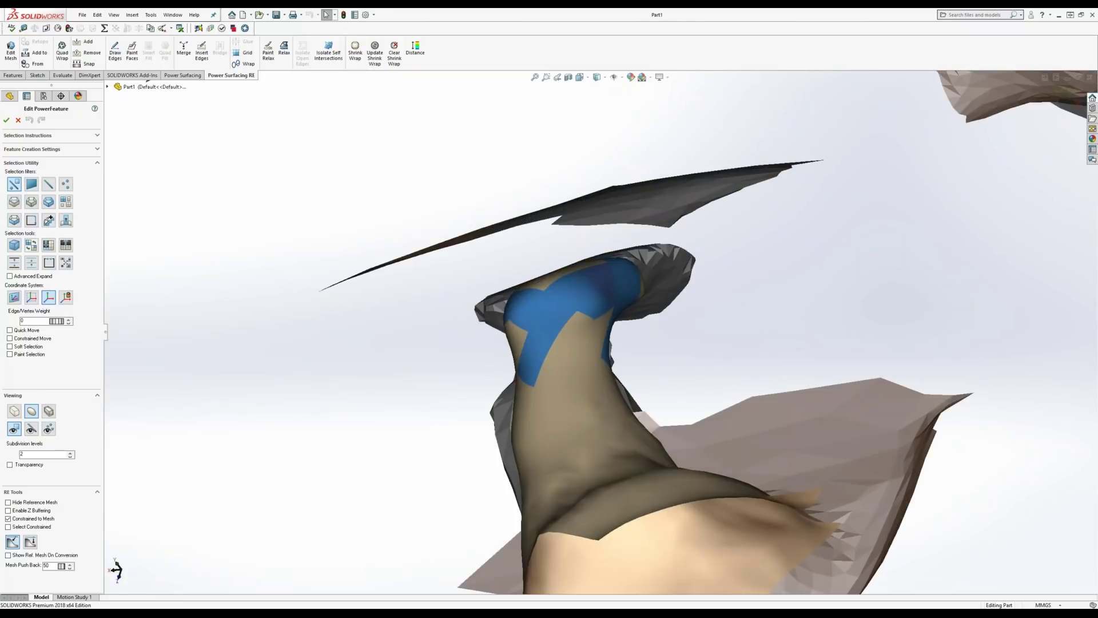
pyautogui.moveTo(588, 300); pyautogui.dragTo(577, 278, button='middle')
pyautogui.scroll(4, 620, 290)
pyautogui.scroll(-6, 620, 286)
pyautogui.scroll(8, 620, 280)
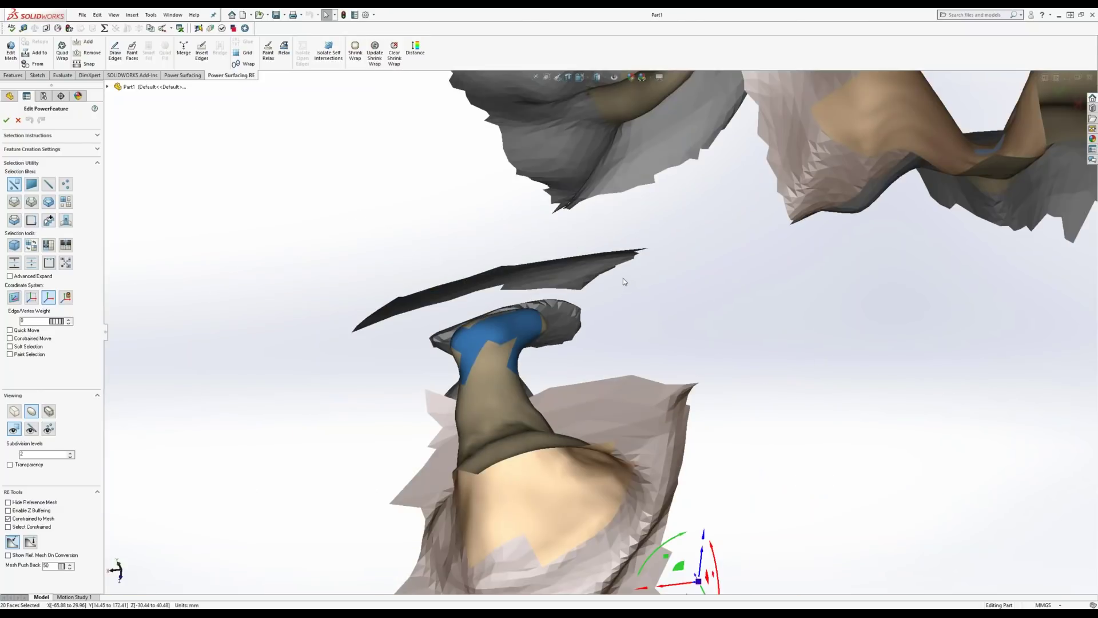
# Box-select only the faces at the upper end of the stem-shaped patch and delete them.
pyautogui.click(654, 326)
pyautogui.moveTo(656, 331); pyautogui.dragTo(701, 309, button='middle')
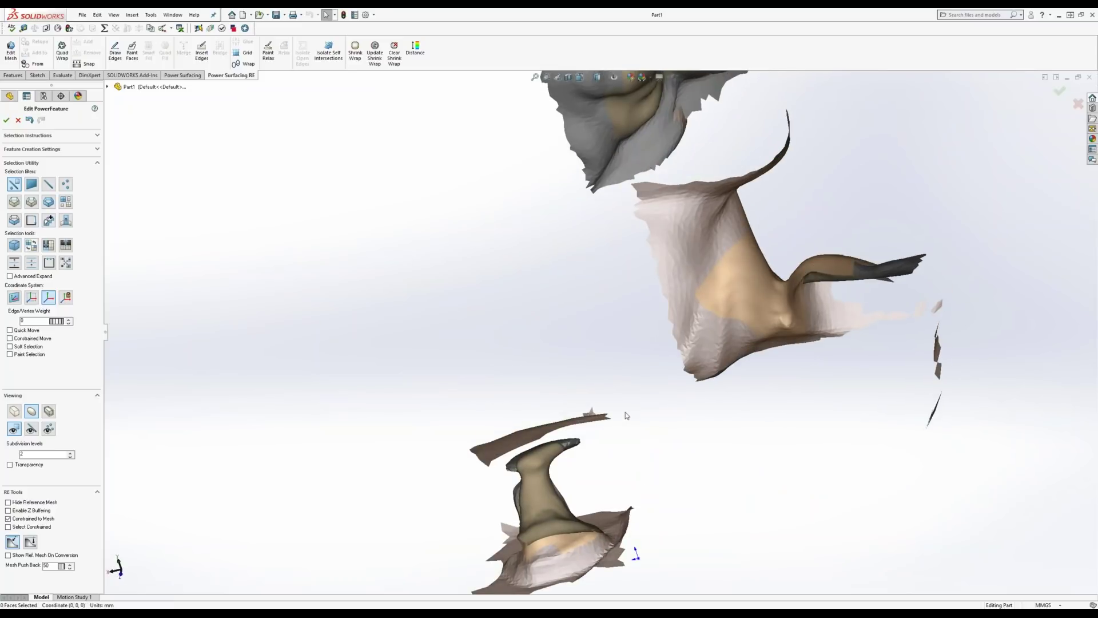
pyautogui.moveTo(493, 503); pyautogui.dragTo(445, 500)
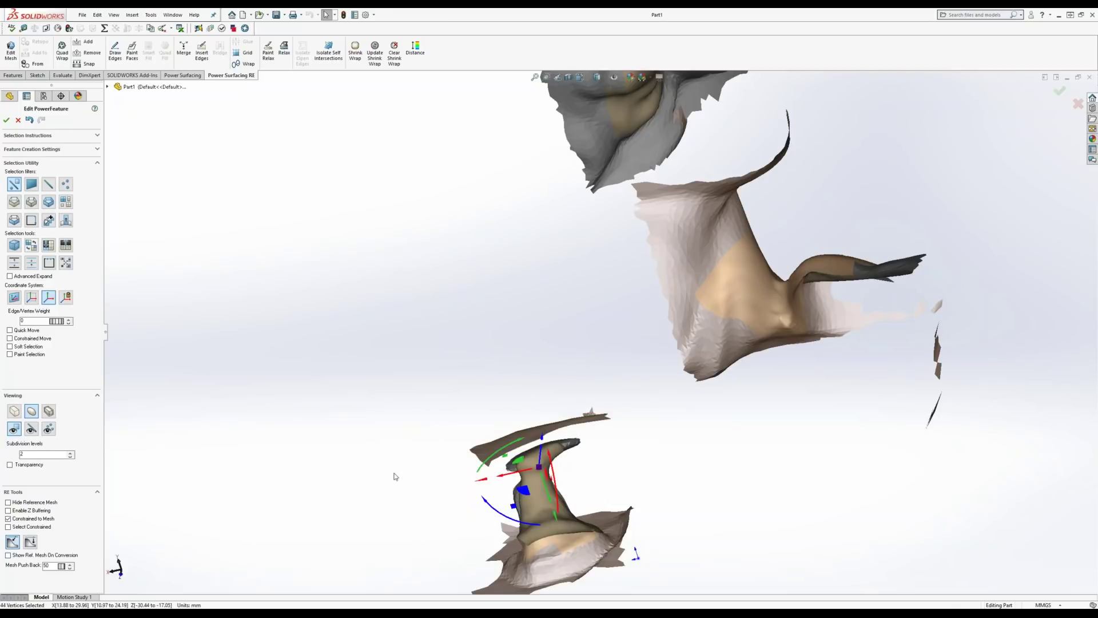
pyautogui.click(32, 184)
pyautogui.click(427, 440)
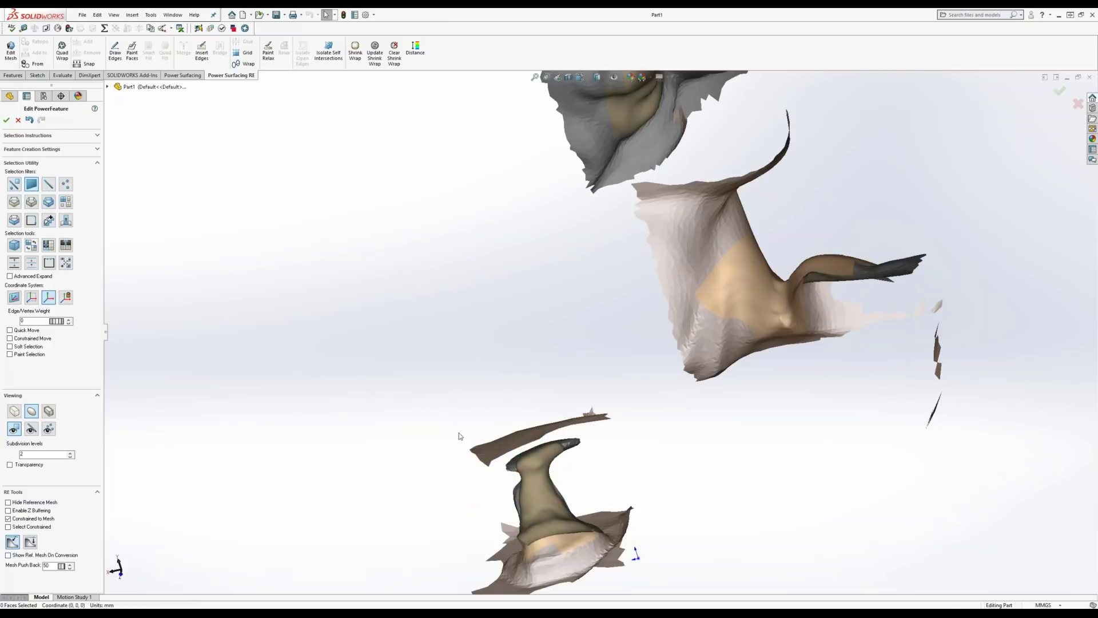
pyautogui.moveTo(450, 420); pyautogui.dragTo(606, 481)
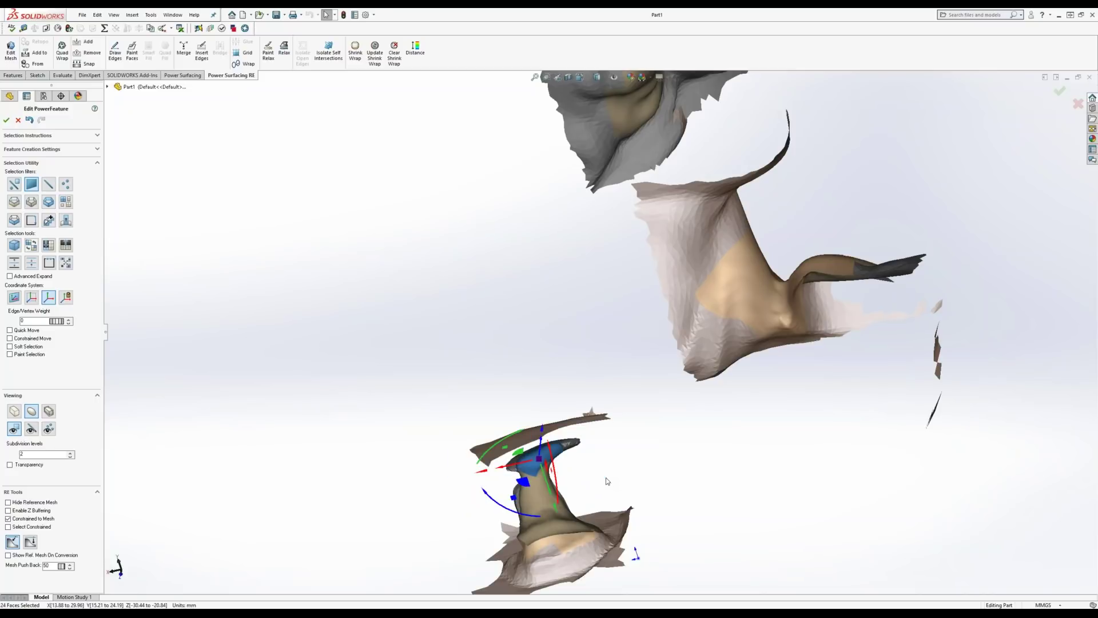
pyautogui.click(606, 481)
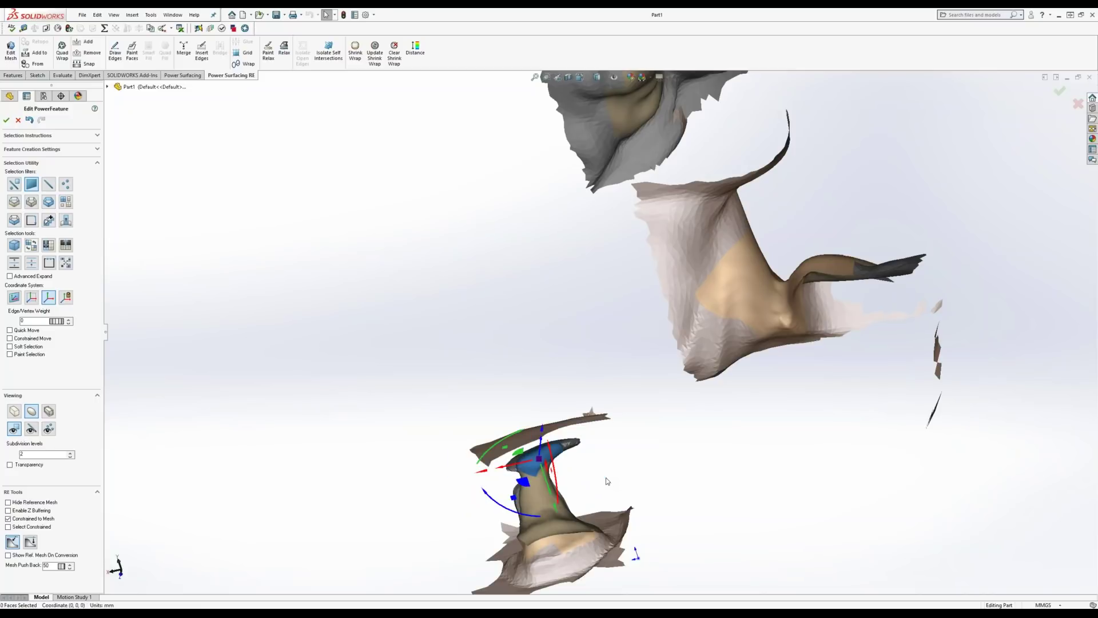
pyautogui.scroll(-5, 478, 469)
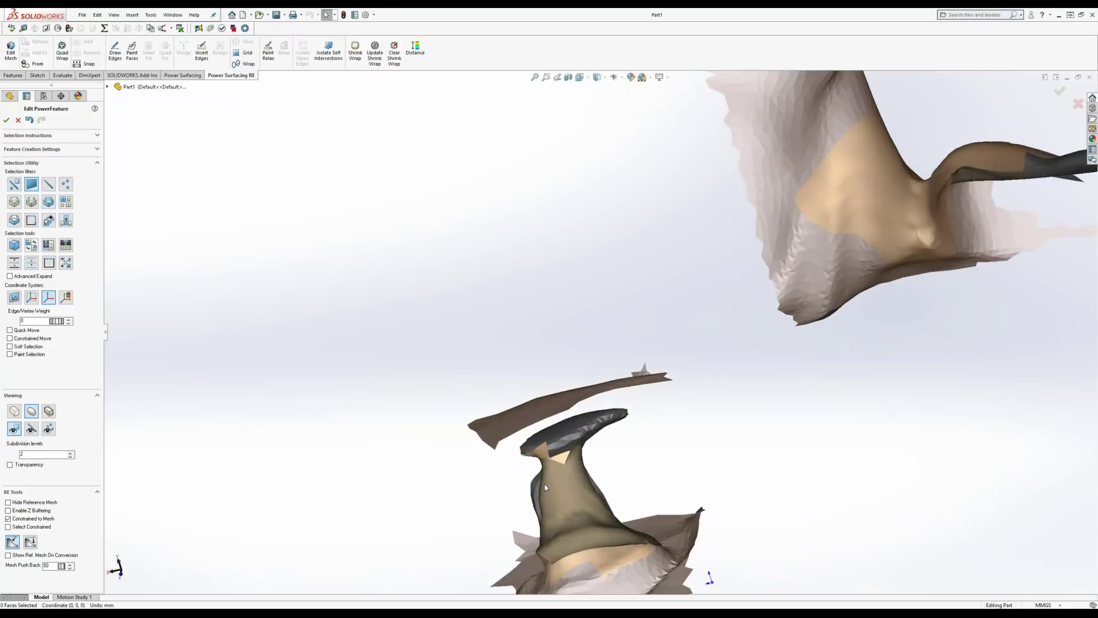
pyautogui.hotkey('ctrl', 'z')
# Show the mesh edges and fill the open hole at the upper end of the stem-shaped patch.
pyautogui.scroll(-3, 602, 452)
pyautogui.moveTo(606, 469); pyautogui.dragTo(596, 465, button='middle')
pyautogui.press('Escape')
pyautogui.click(34, 431)
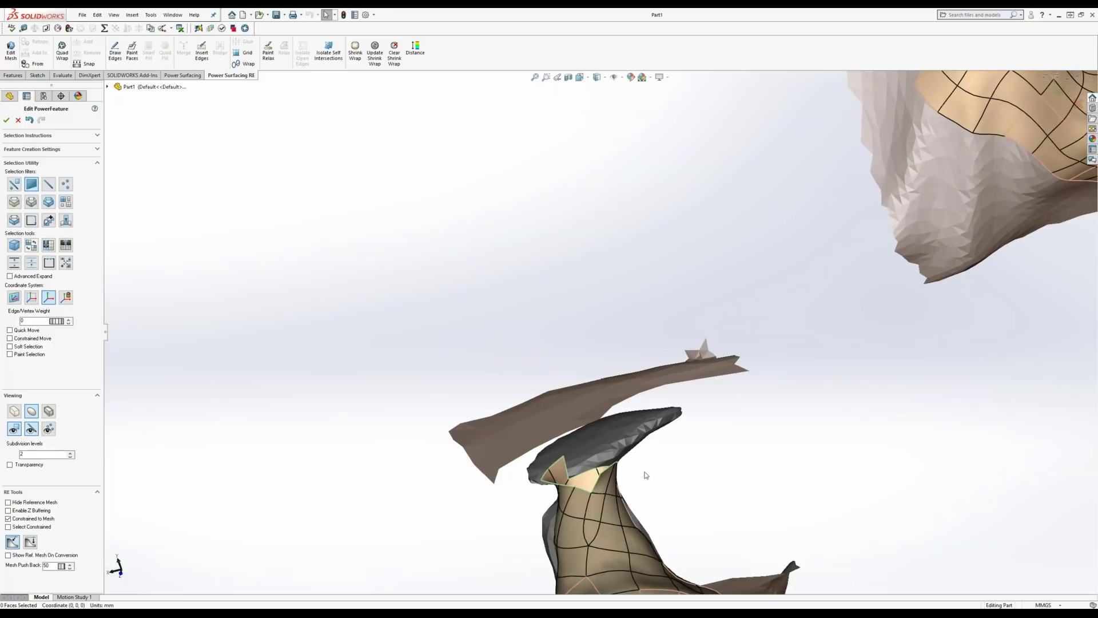
pyautogui.click(581, 489)
pyautogui.rightClick(581, 489)
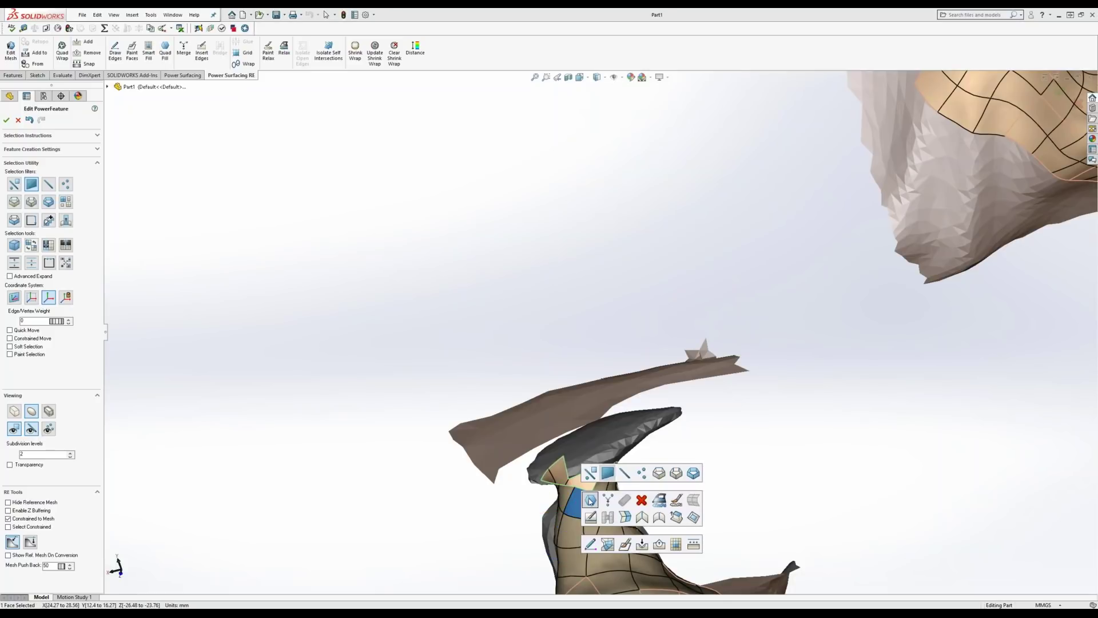
pyautogui.click(591, 500)
pyautogui.moveTo(657, 502); pyautogui.dragTo(683, 485, button='middle')
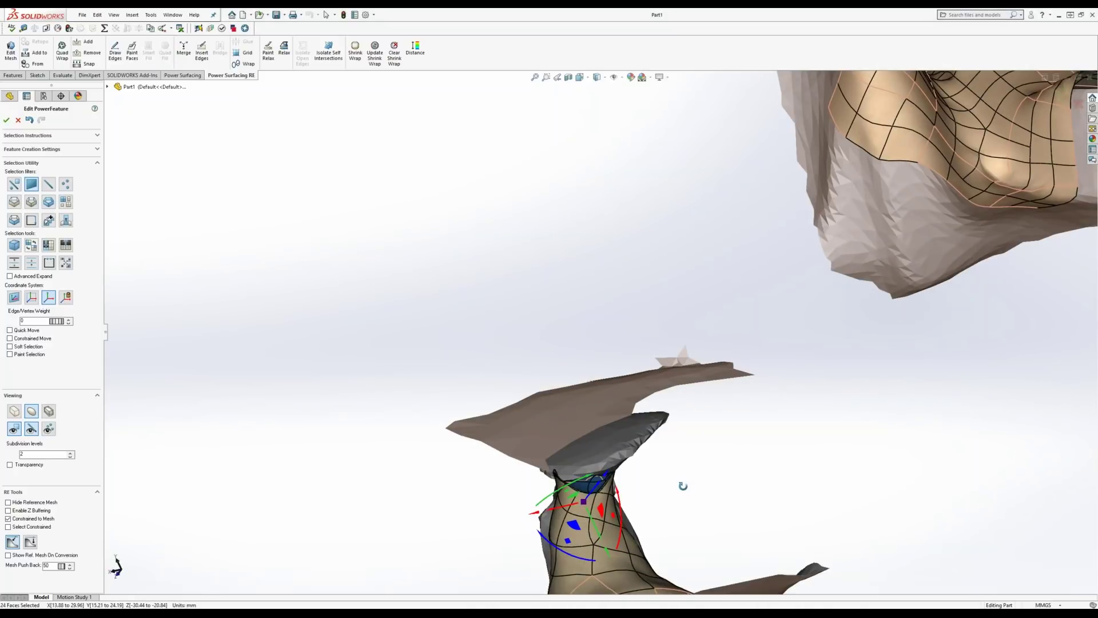
# Extend the selection from the filled faces to the stem's whole upper portion and remove the reference-mesh constraints from all these faces.
pyautogui.click(592, 489)
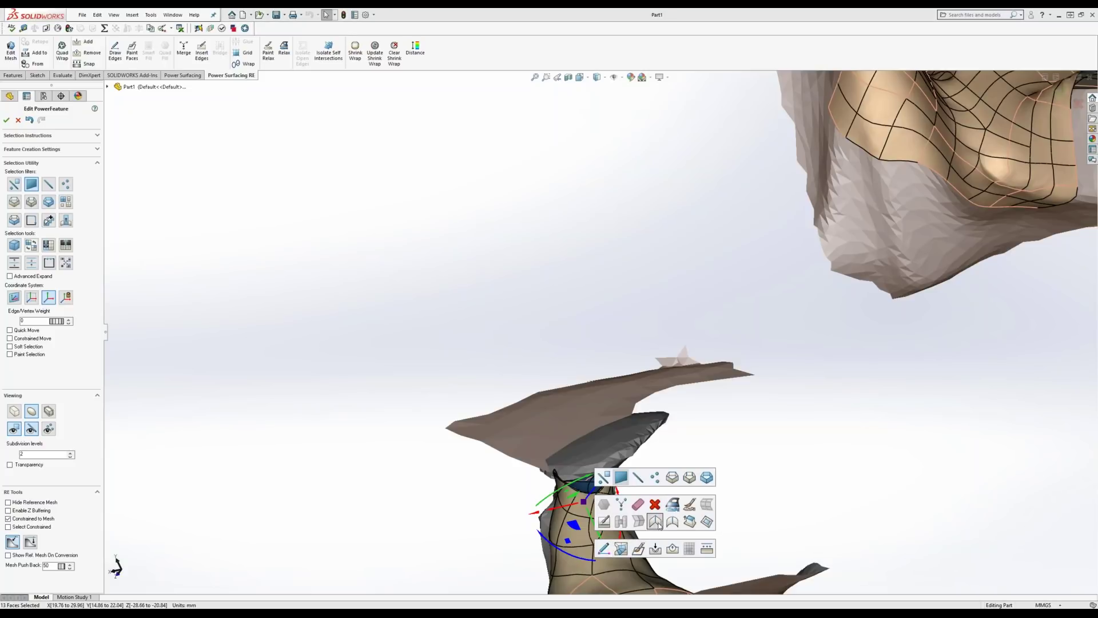
pyautogui.click(672, 549)
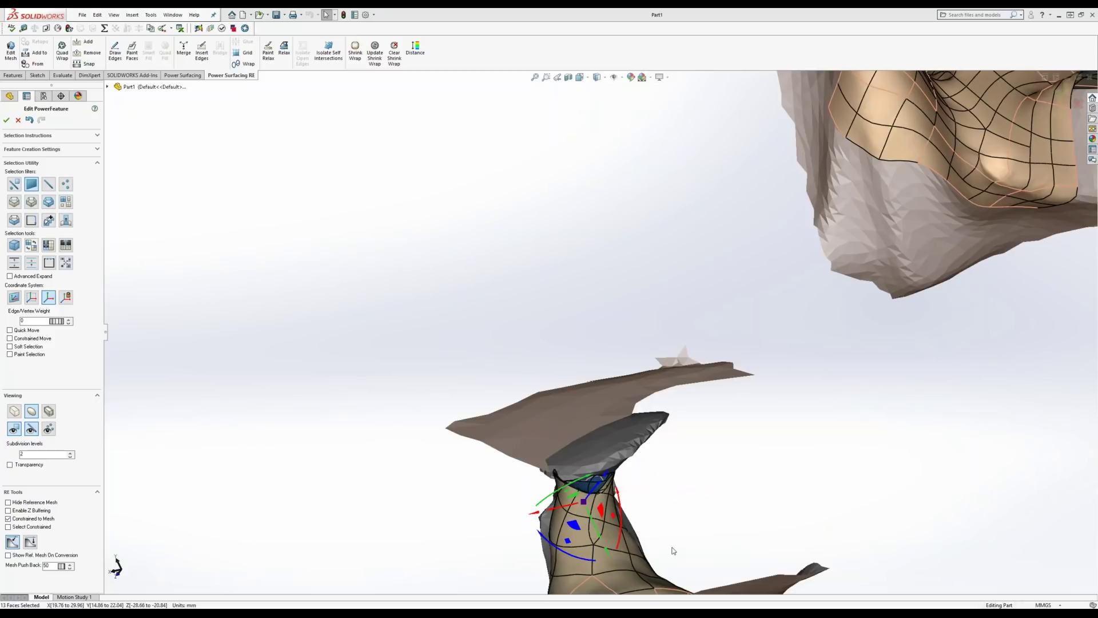
pyautogui.moveTo(592, 489); pyautogui.dragTo(514, 501, button='middle')
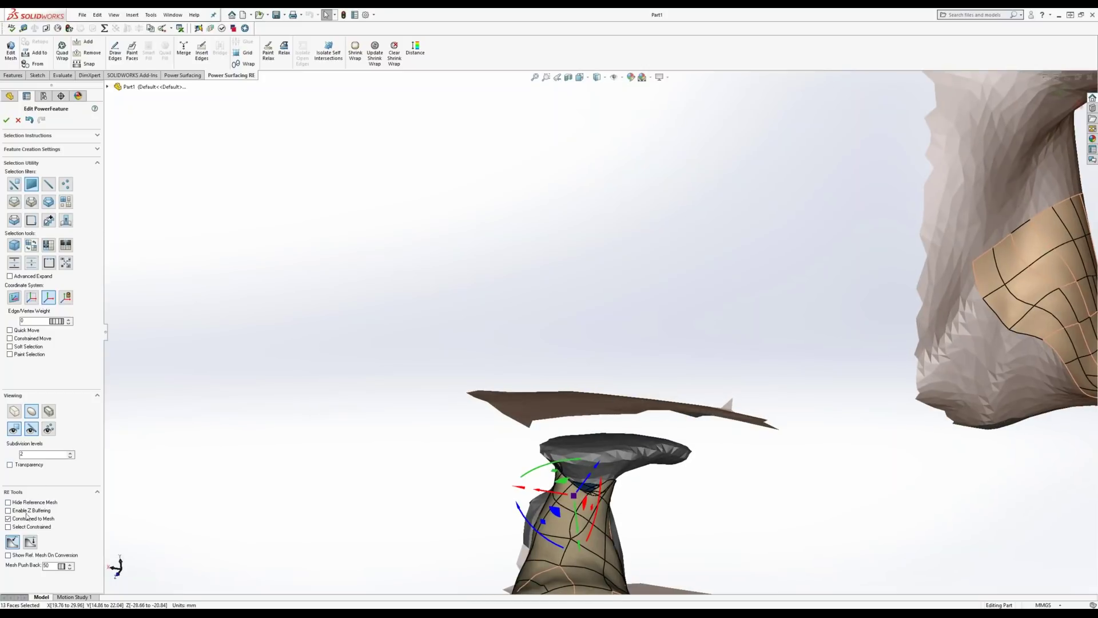
pyautogui.click(14, 262)
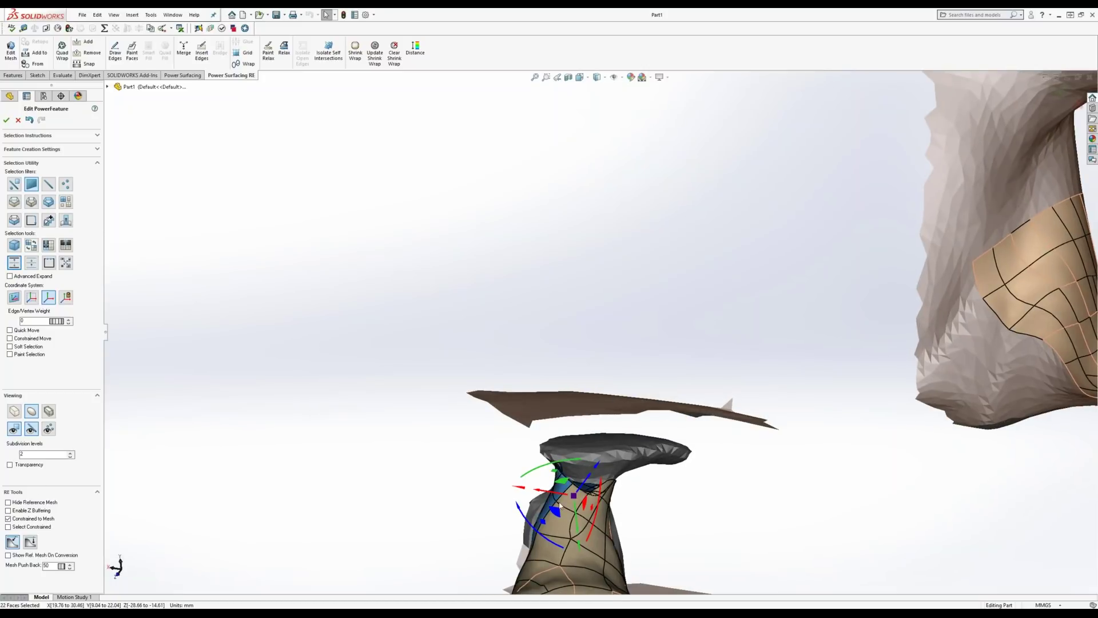
pyautogui.moveTo(556, 517); pyautogui.dragTo(545, 542, button='middle')
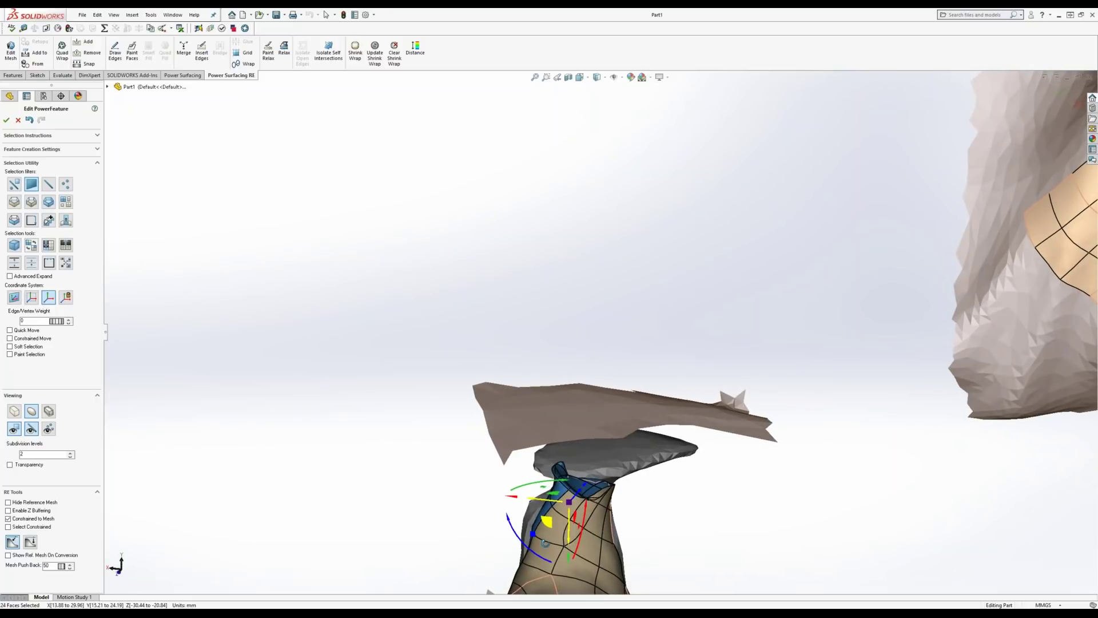
pyautogui.moveTo(692, 441); pyautogui.dragTo(464, 579)
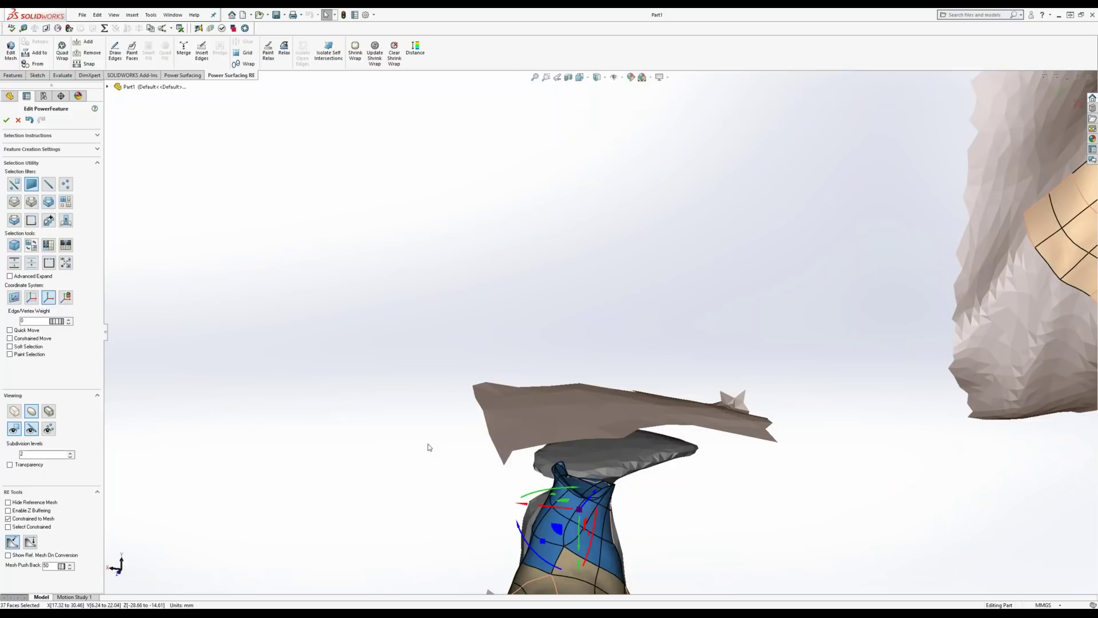
pyautogui.press('s')
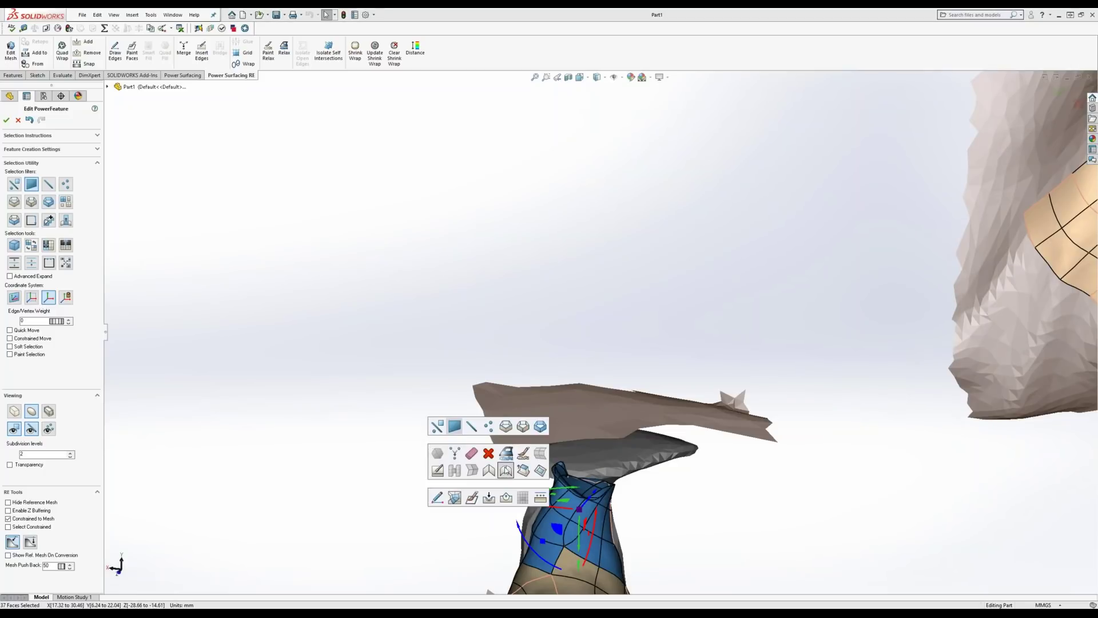
pyautogui.click(506, 498)
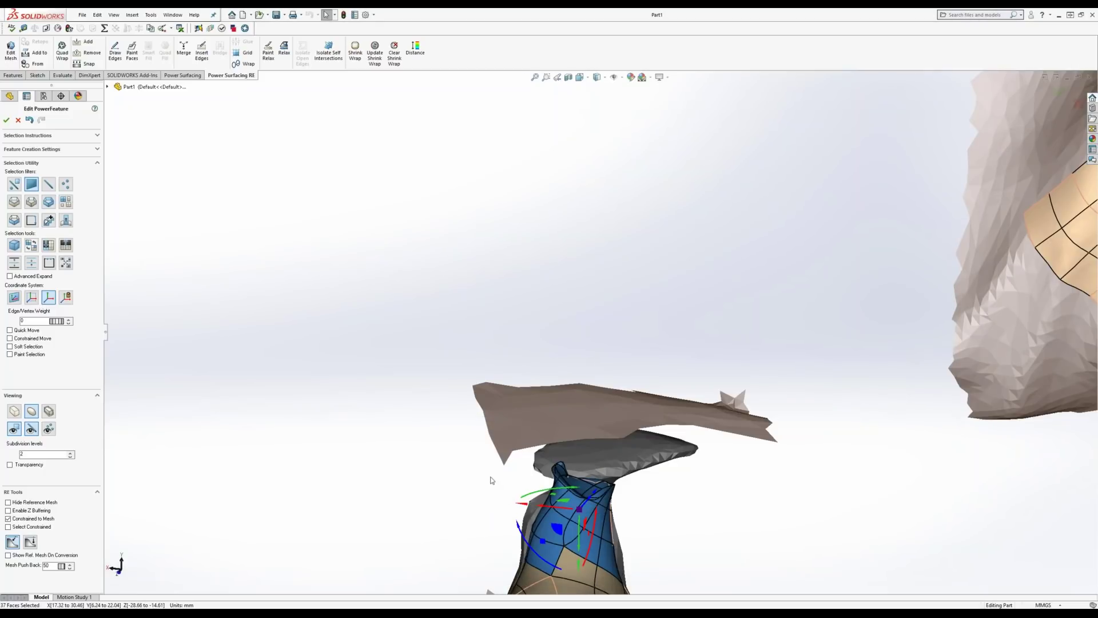
# Relax the selected stem faces with a value of 300.
pyautogui.moveTo(495, 479); pyautogui.dragTo(432, 476, button='middle')
pyautogui.click(284, 51)
pyautogui.moveTo(547, 518); pyautogui.dragTo(602, 553, button='middle')
pyautogui.scroll(-5, 602, 553)
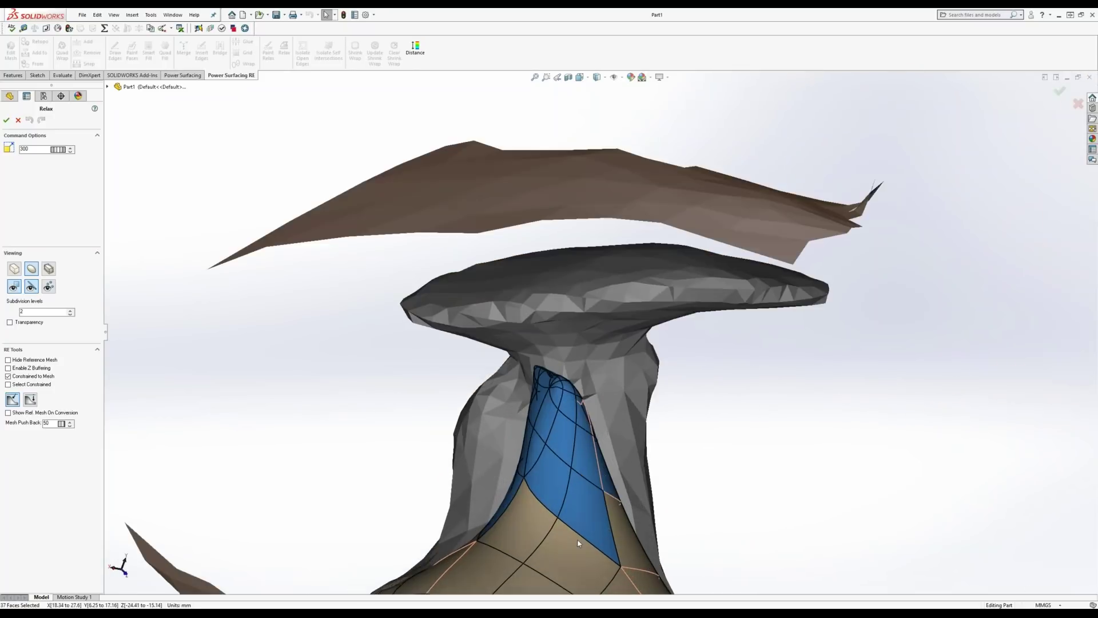
pyautogui.moveTo(585, 433); pyautogui.dragTo(326, 518, button='middle')
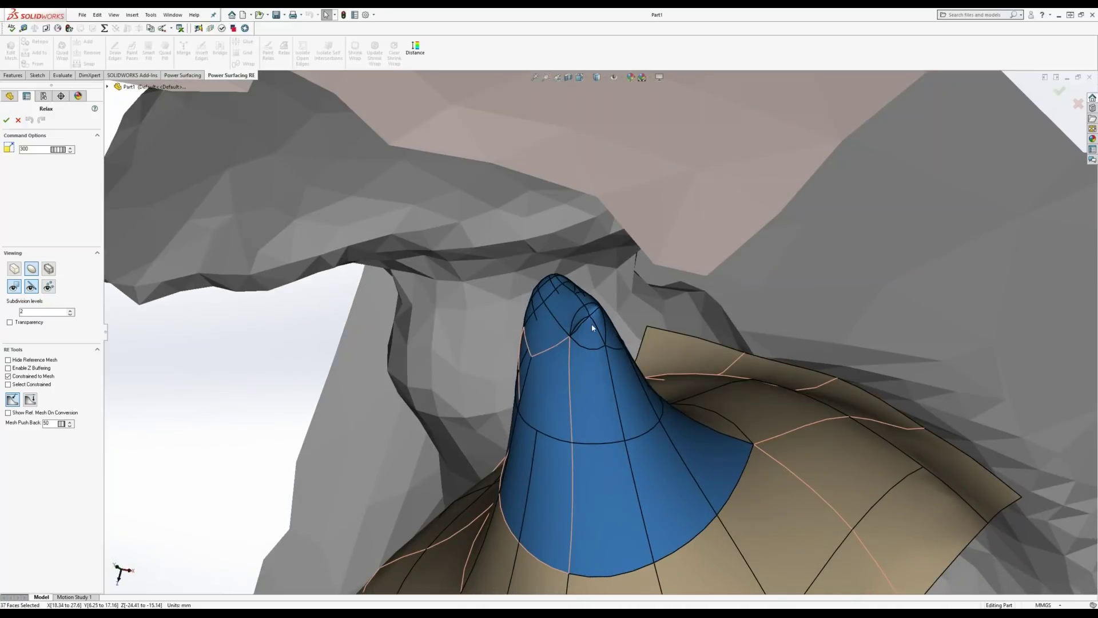
pyautogui.scroll(-3, 591, 326)
pyautogui.press('Return')
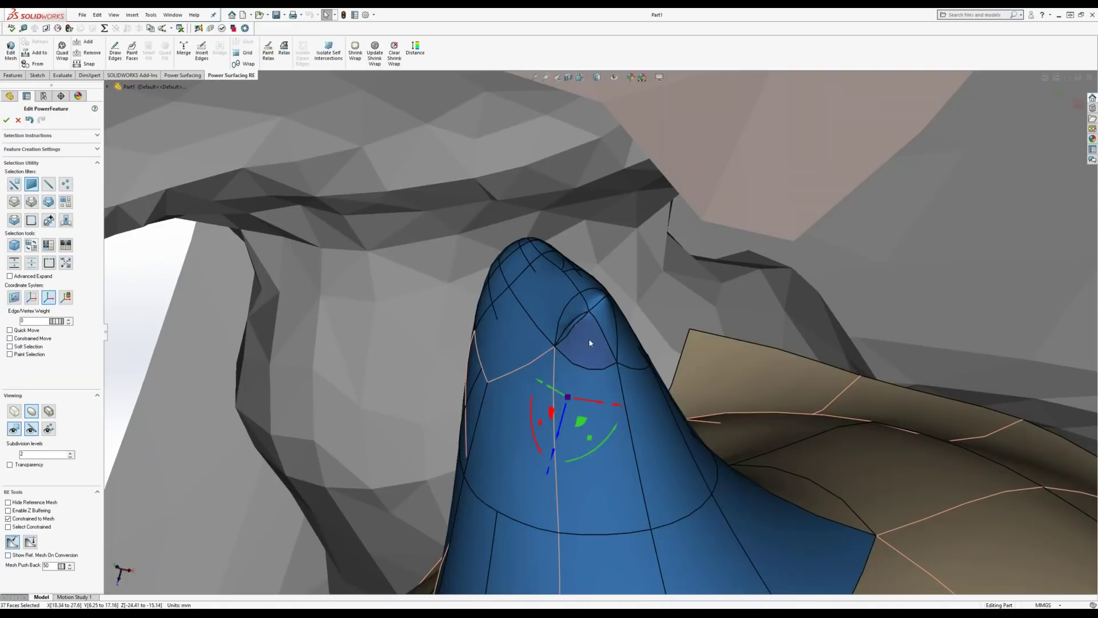
# Delete the small folded faces bulging beside the stem's rounded tip and fill the hole they leave.
pyautogui.click(588, 338)
pyautogui.keyDown('ctrl'); pyautogui.click(602, 314); pyautogui.keyUp('ctrl')
pyautogui.keyDown('ctrl'); pyautogui.click(595, 299); pyautogui.keyUp('ctrl')
pyautogui.keyDown('ctrl'); pyautogui.click(573, 314); pyautogui.keyUp('ctrl')
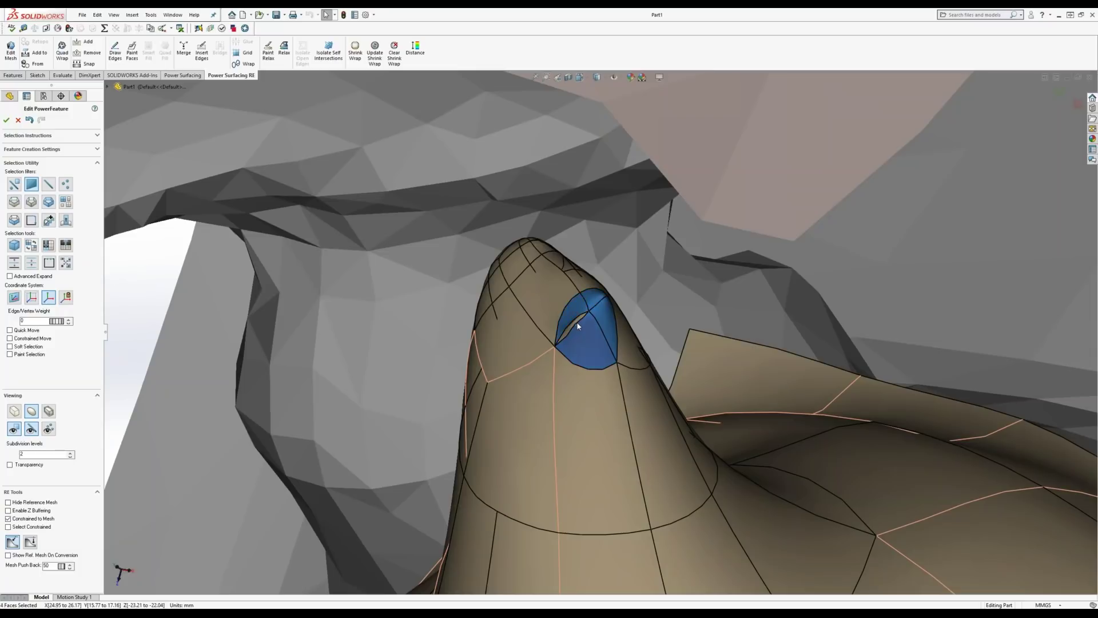
pyautogui.keyDown('ctrl'); pyautogui.click(576, 323); pyautogui.keyUp('ctrl')
pyautogui.press('Delete')
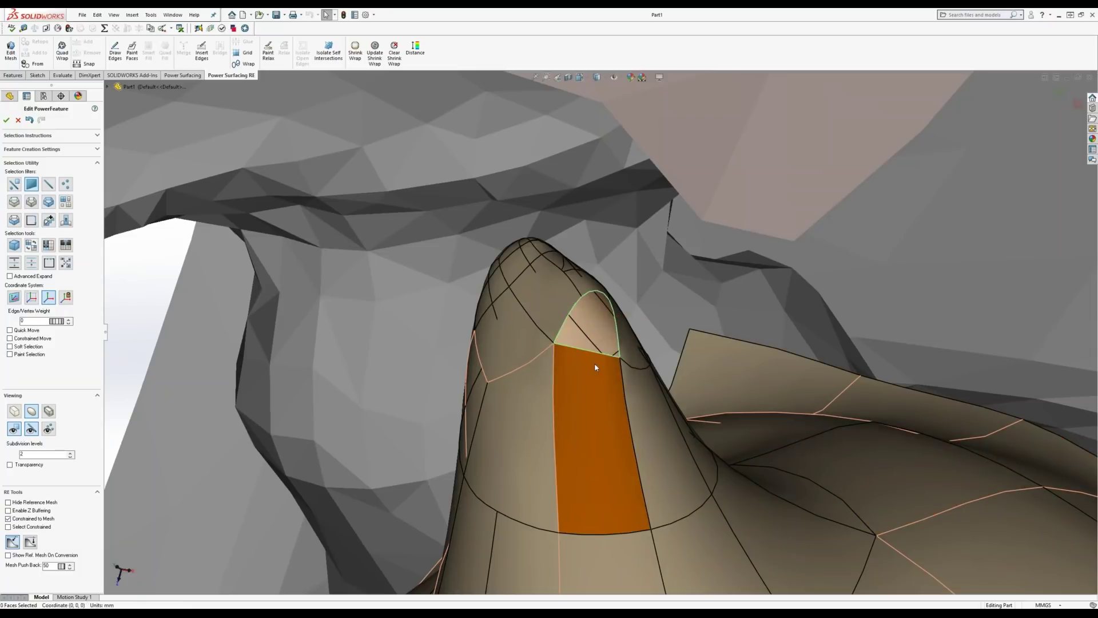
pyautogui.click(594, 363)
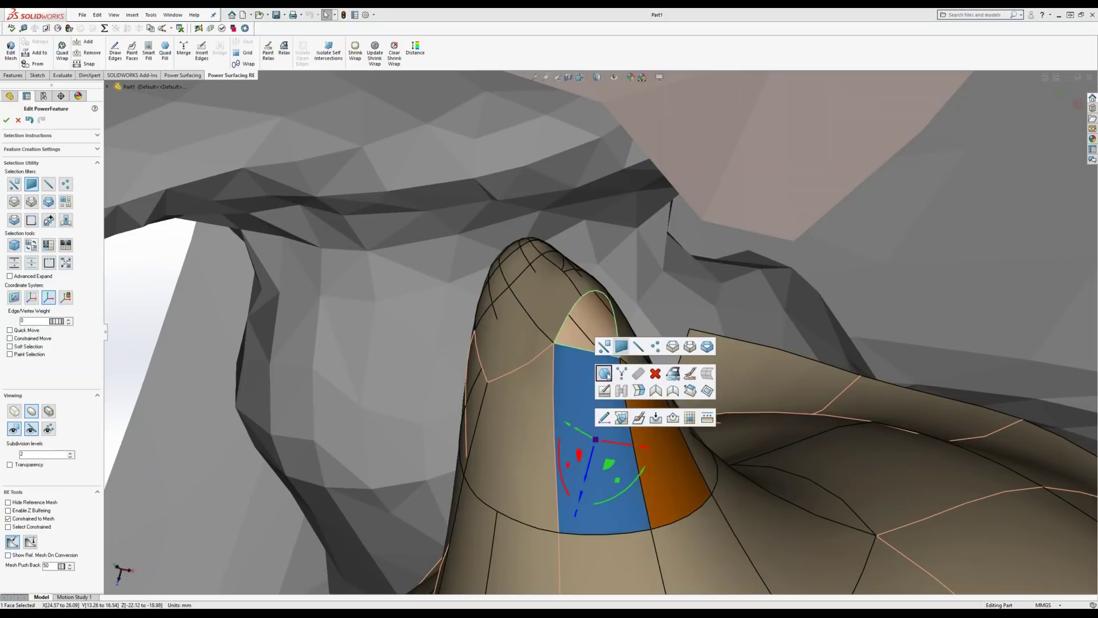
pyautogui.click(605, 374)
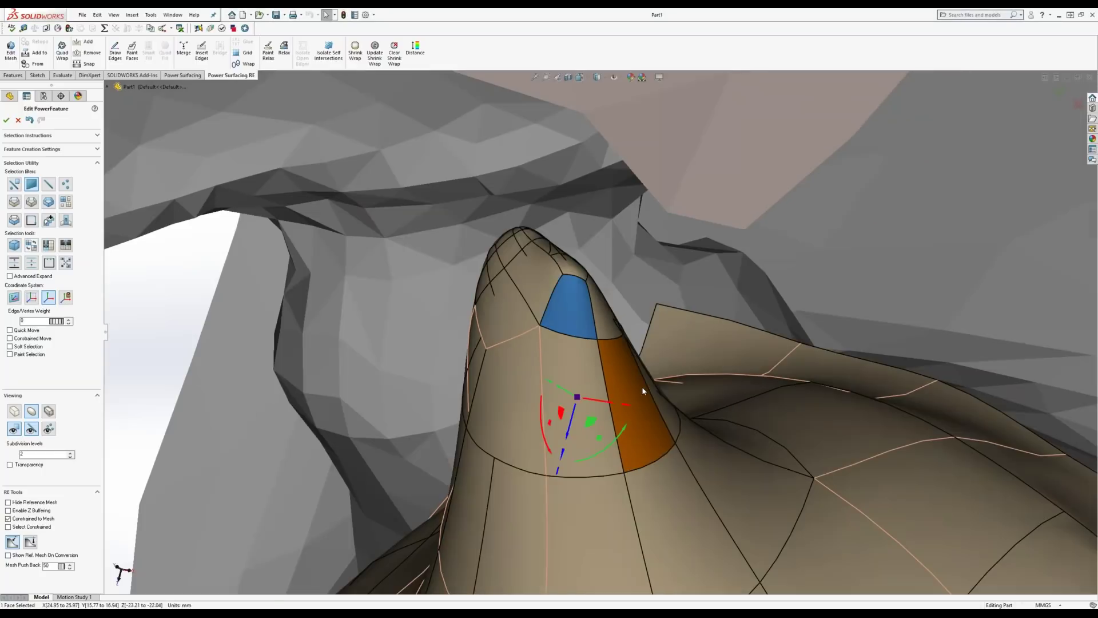
# Check the patches again for self-intersections and continue isolating the remaining ones.
pyautogui.scroll(10, 643, 386)
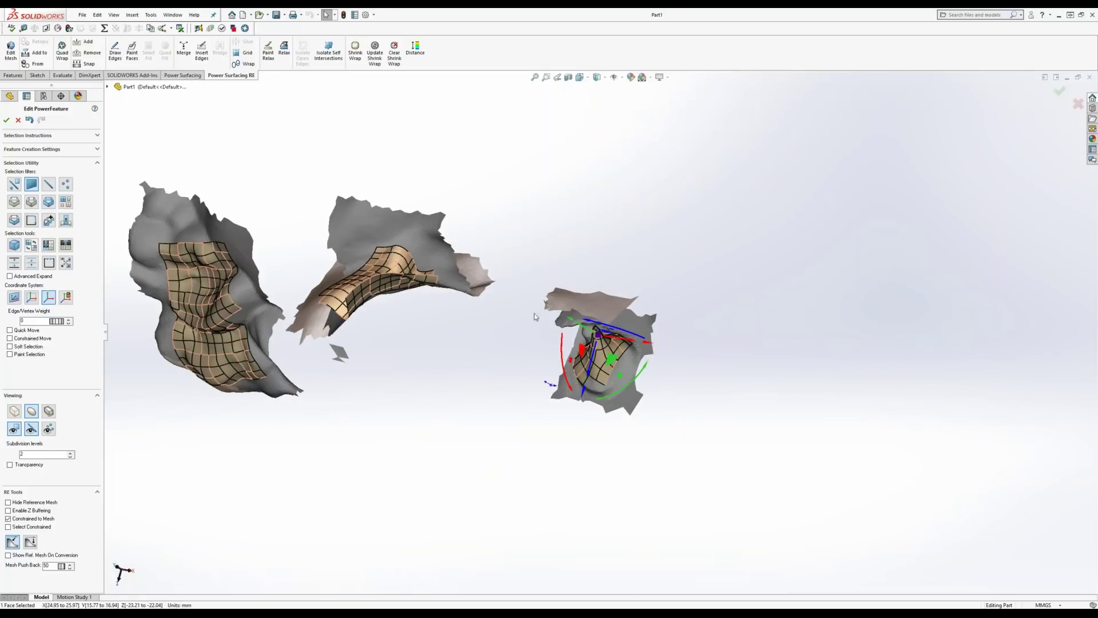
pyautogui.click(326, 52)
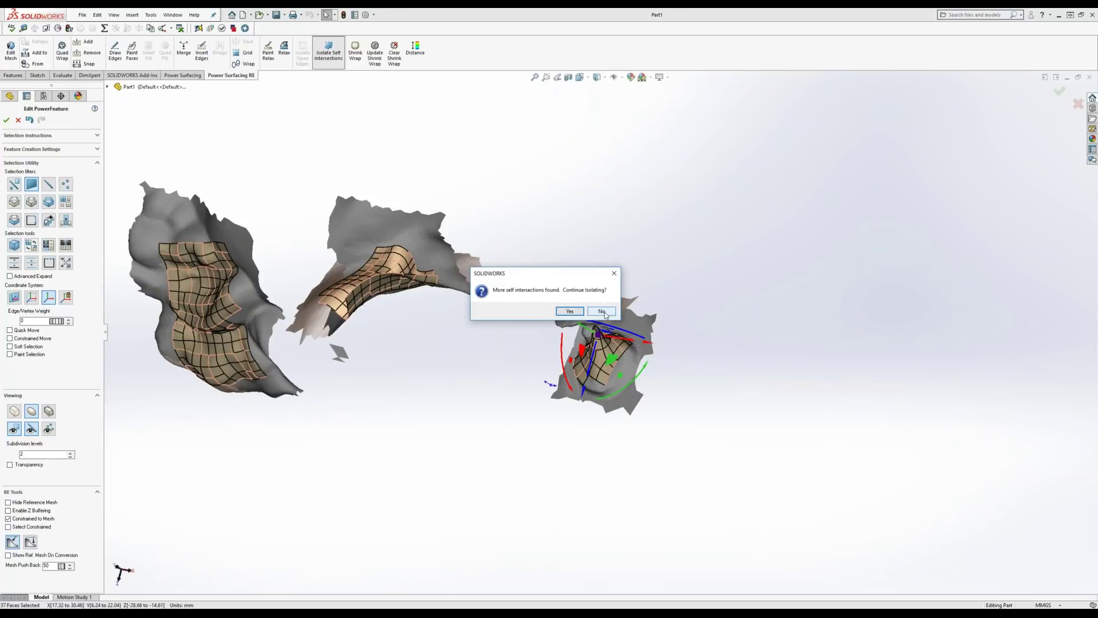
pyautogui.click(569, 312)
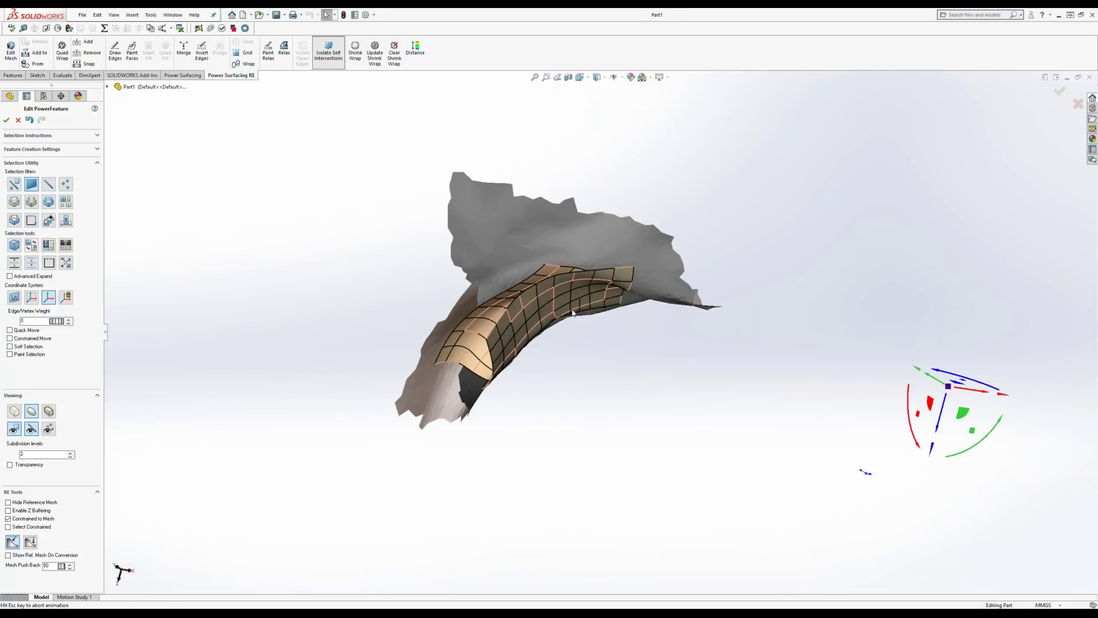
# Remove the reference-mesh constraints from the single face in the middle of the isolated patch's crease.
pyautogui.moveTo(572, 355); pyautogui.dragTo(645, 416, button='middle')
pyautogui.scroll(-4, 598, 333)
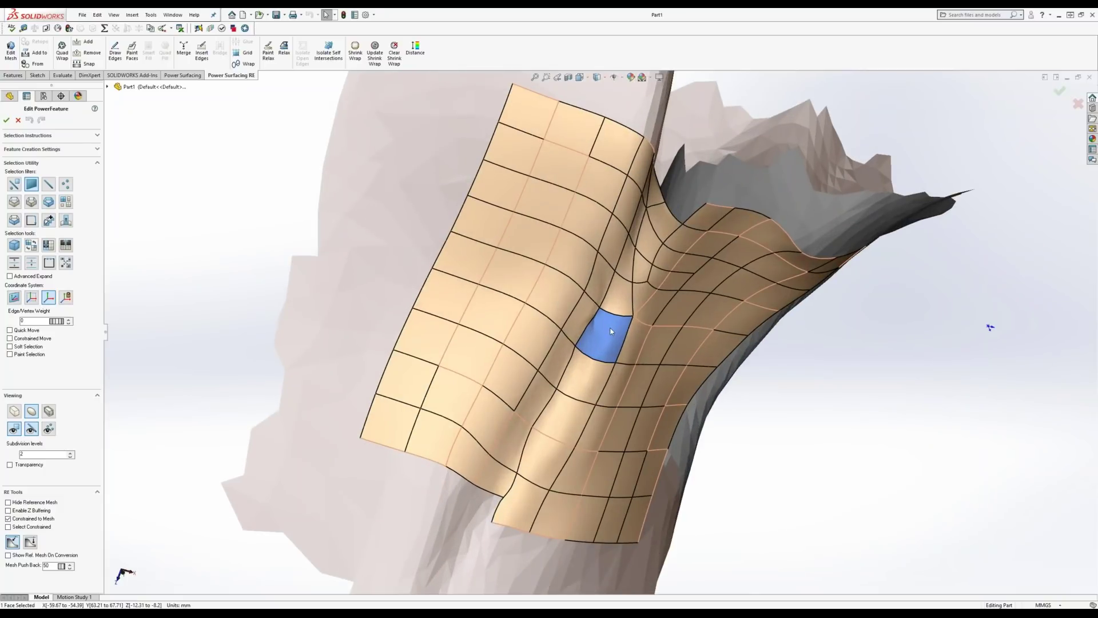
pyautogui.click(611, 330)
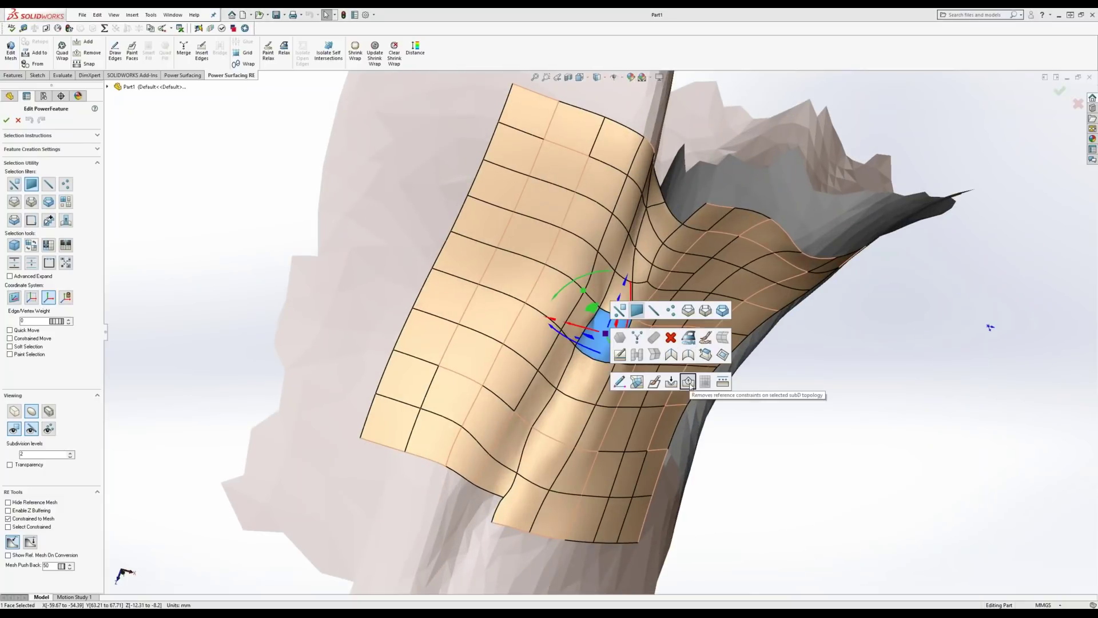
pyautogui.press('r')
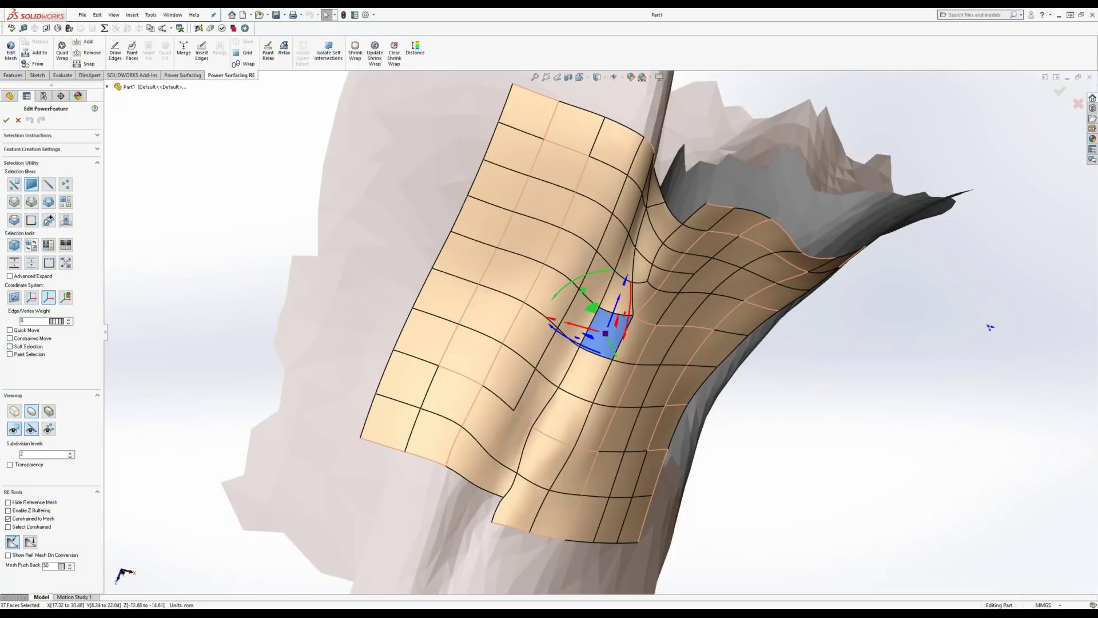
# Finish editing the full bust and continue its conversion to SOLIDWORKS geometry despite the concave-vertex faces.
pyautogui.moveTo(990, 327); pyautogui.dragTo(605, 261, button='middle')
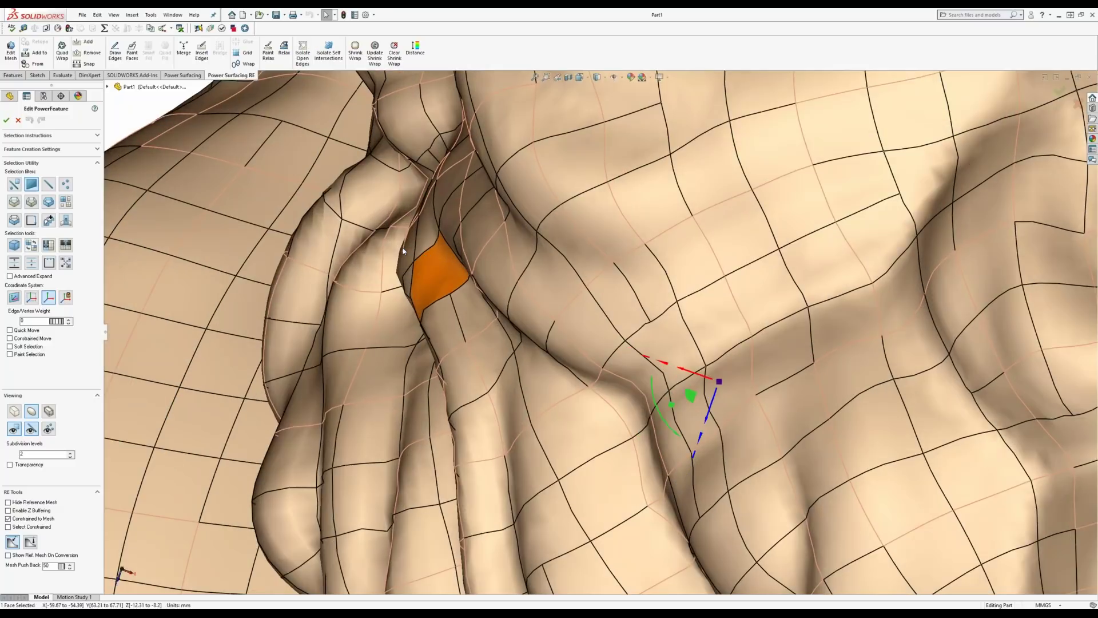
pyautogui.scroll(5, 403, 249)
pyautogui.scroll(3, 402, 250)
pyautogui.moveTo(403, 250); pyautogui.dragTo(637, 253, button='middle')
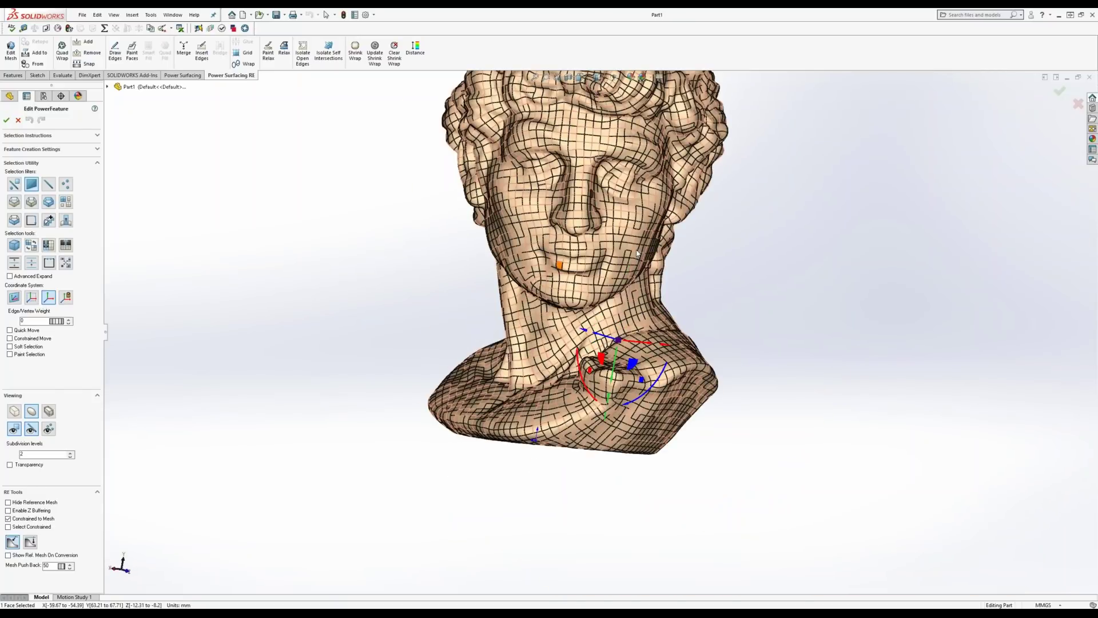
pyautogui.scroll(-4, 638, 253)
pyautogui.scroll(5, 638, 253)
pyautogui.scroll(-1, 638, 246)
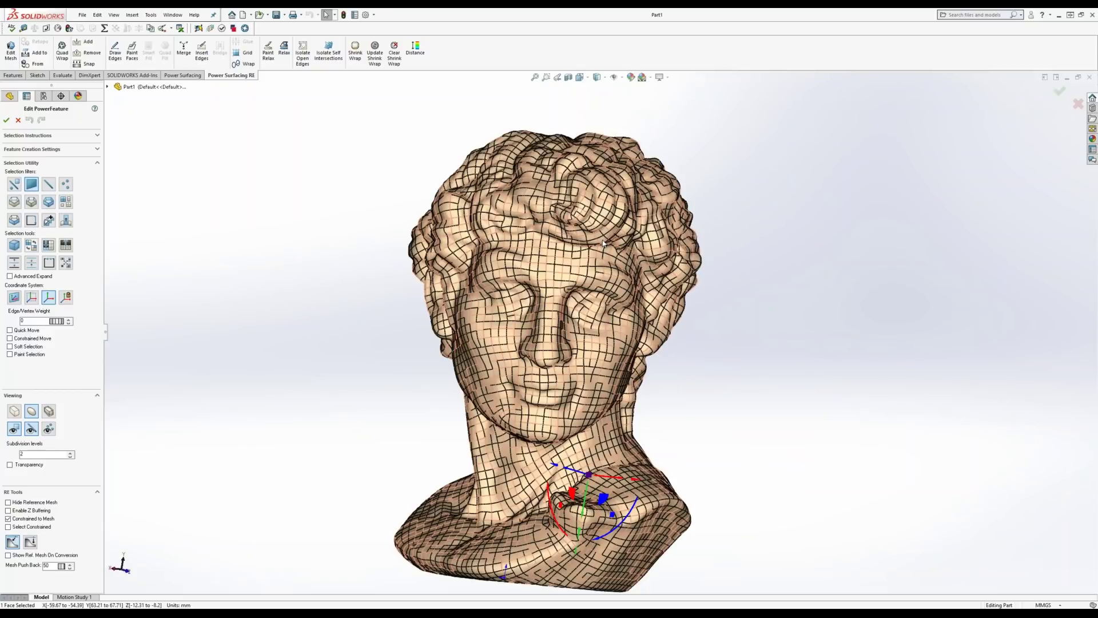
pyautogui.click(7, 120)
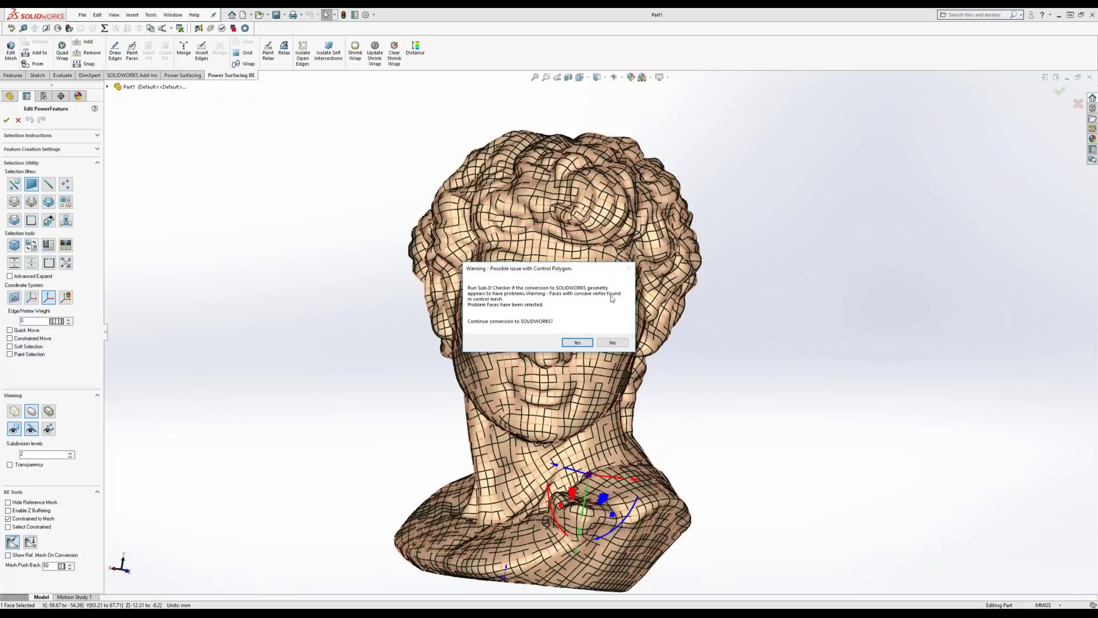
pyautogui.click(578, 342)
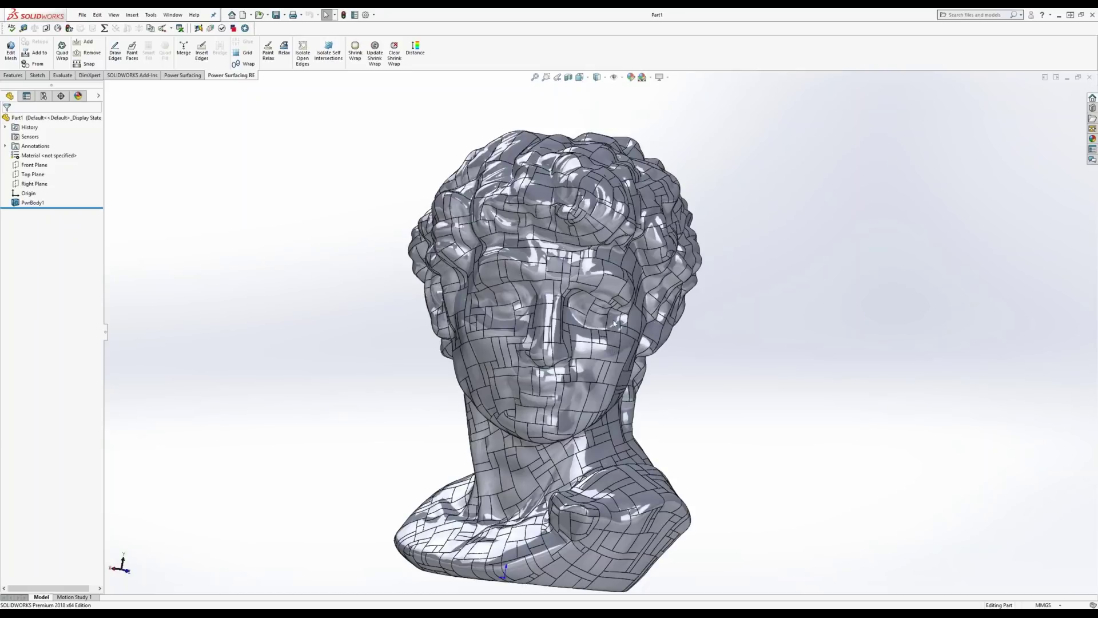
# Examine the surface of the converted bust from several angles and distances.
pyautogui.click(654, 230)
pyautogui.moveTo(653, 229); pyautogui.dragTo(633, 315, button='middle')
pyautogui.scroll(1, 633, 316)
pyautogui.scroll(1, 634, 316)
pyautogui.moveTo(649, 377)
pyautogui.mouseDown(button='middle')
pyautogui.moveTo(667, 335)
pyautogui.moveTo(728, 340)
pyautogui.moveTo(732, 355)
pyautogui.moveTo(735, 341)
pyautogui.moveTo(718, 335)
pyautogui.moveTo(629, 372)
pyautogui.mouseUp(button='middle')
pyautogui.scroll(-4, 631, 376)
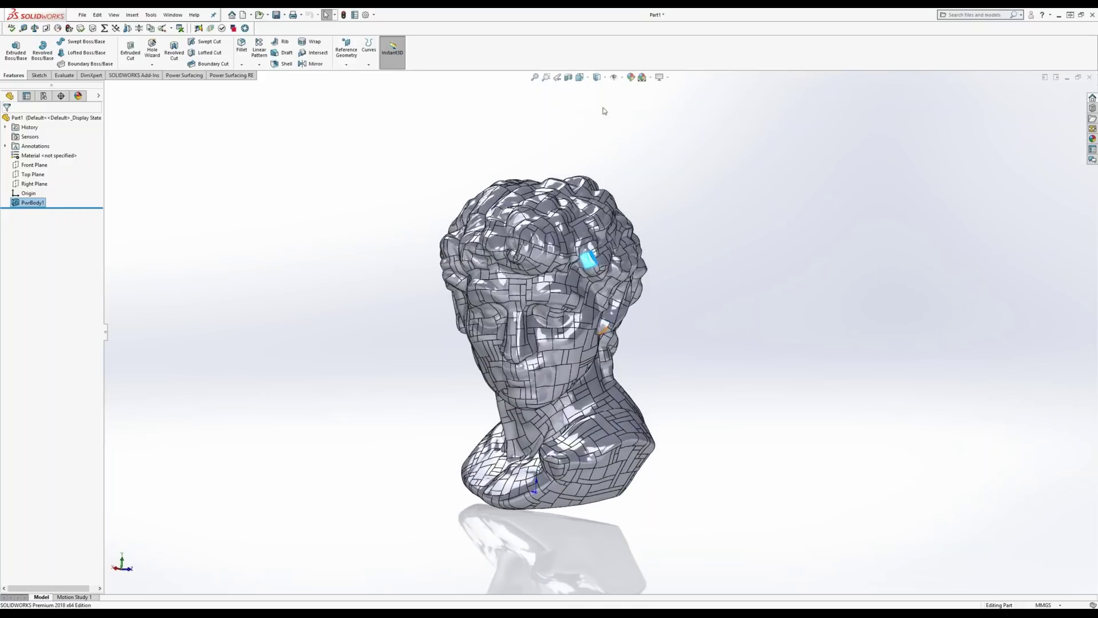
# Section the bust parallel to the Front Plane to inspect its interior, and discard the section view.
pyautogui.click(567, 78)
pyautogui.moveTo(522, 342); pyautogui.dragTo(365, 358)
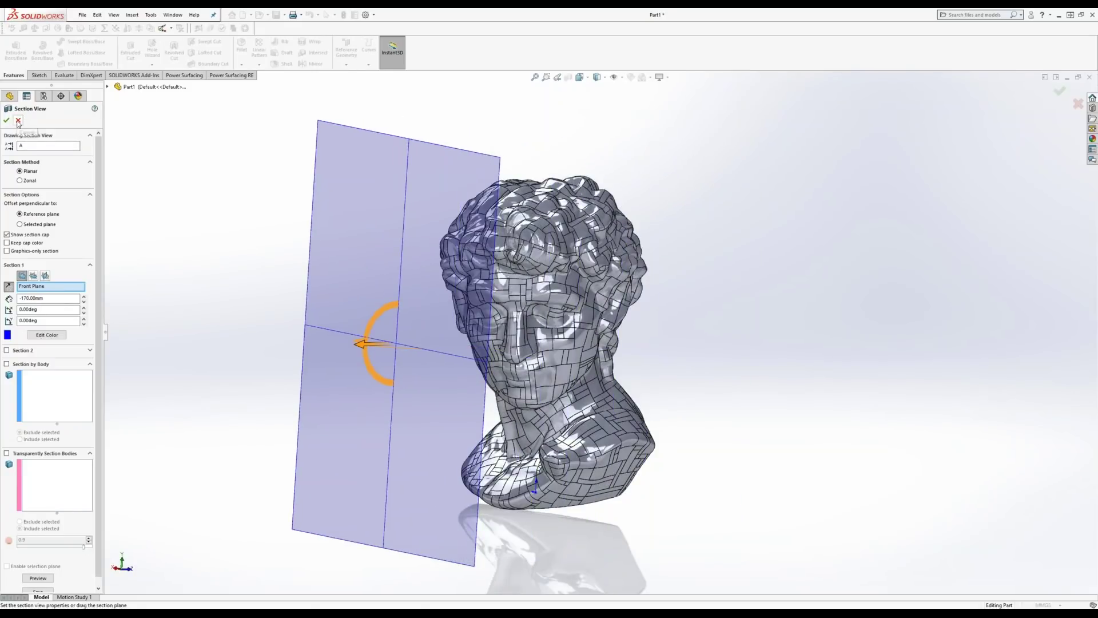
pyautogui.click(18, 120)
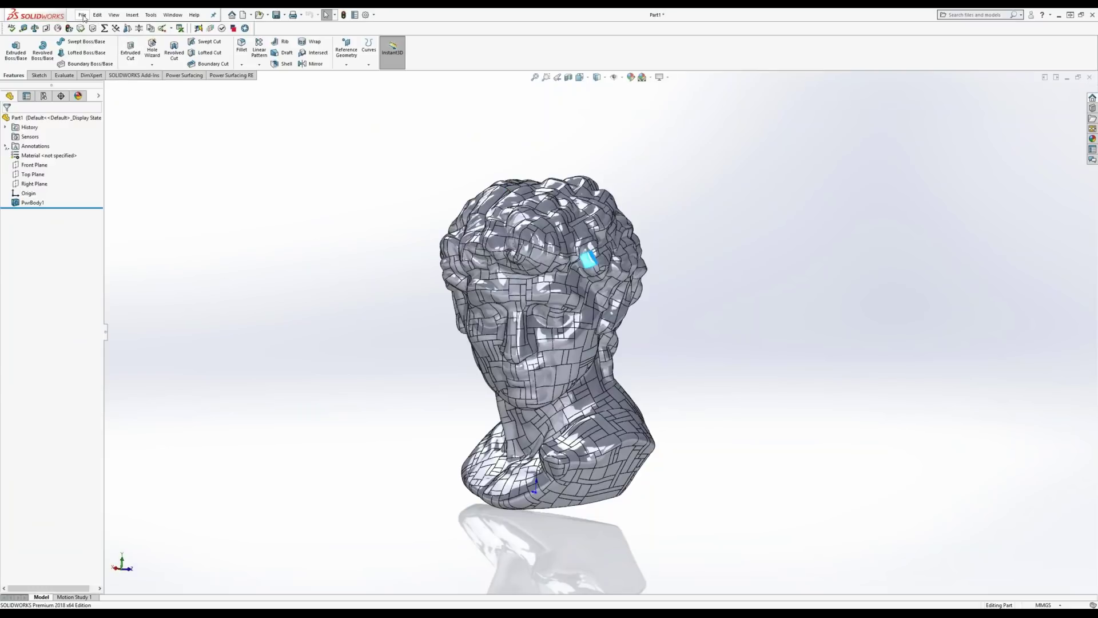
# Close the bust part without saving the changes.
pyautogui.click(82, 15)
pyautogui.click(97, 69)
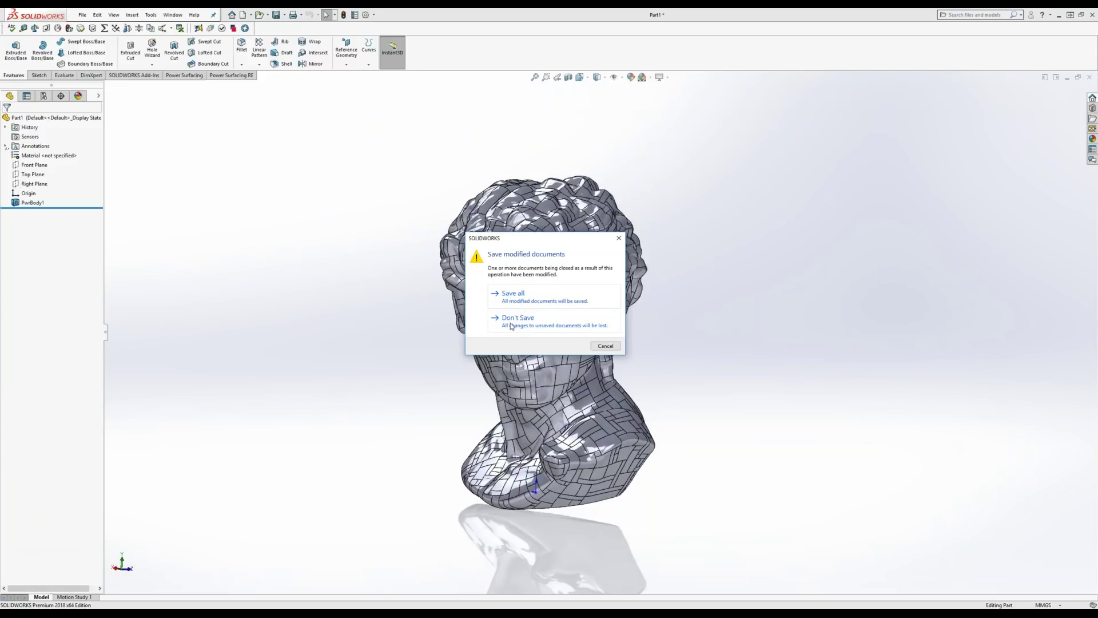
pyautogui.click(511, 324)
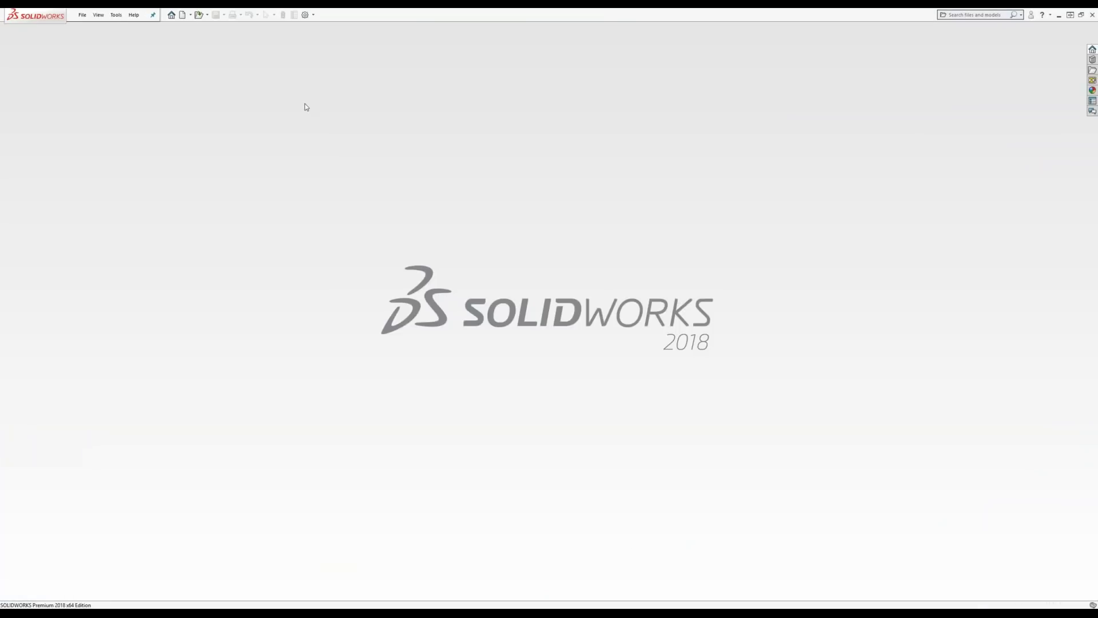
# Import Bone.obj as a Power Surfacing reference mesh in millimeters.
pyautogui.click(118, 16)
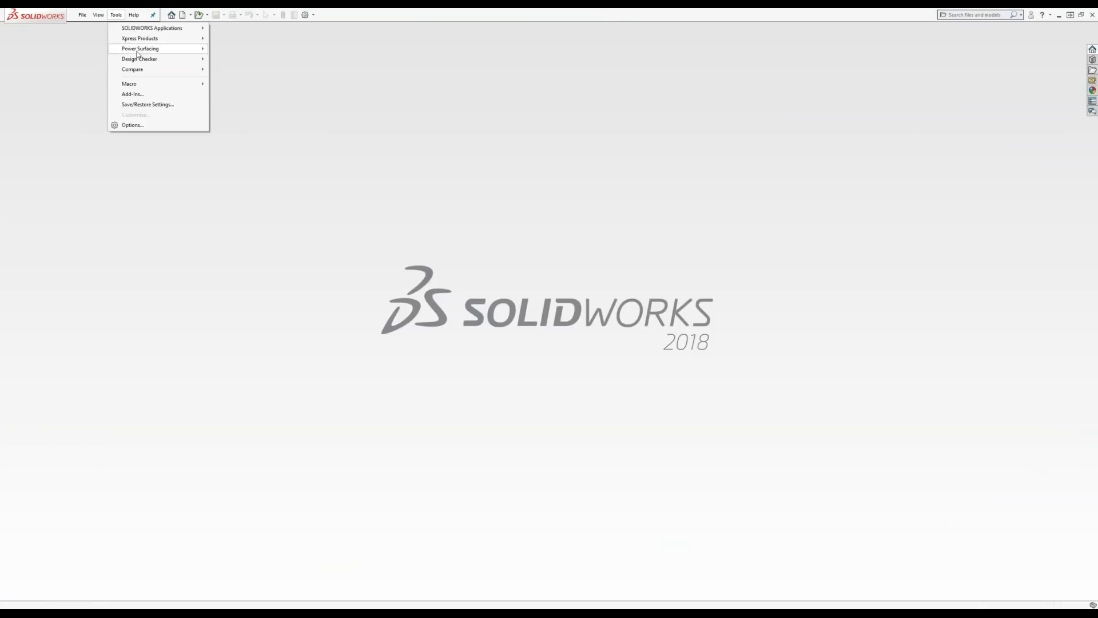
pyautogui.moveTo(163, 51)
pyautogui.click(263, 80)
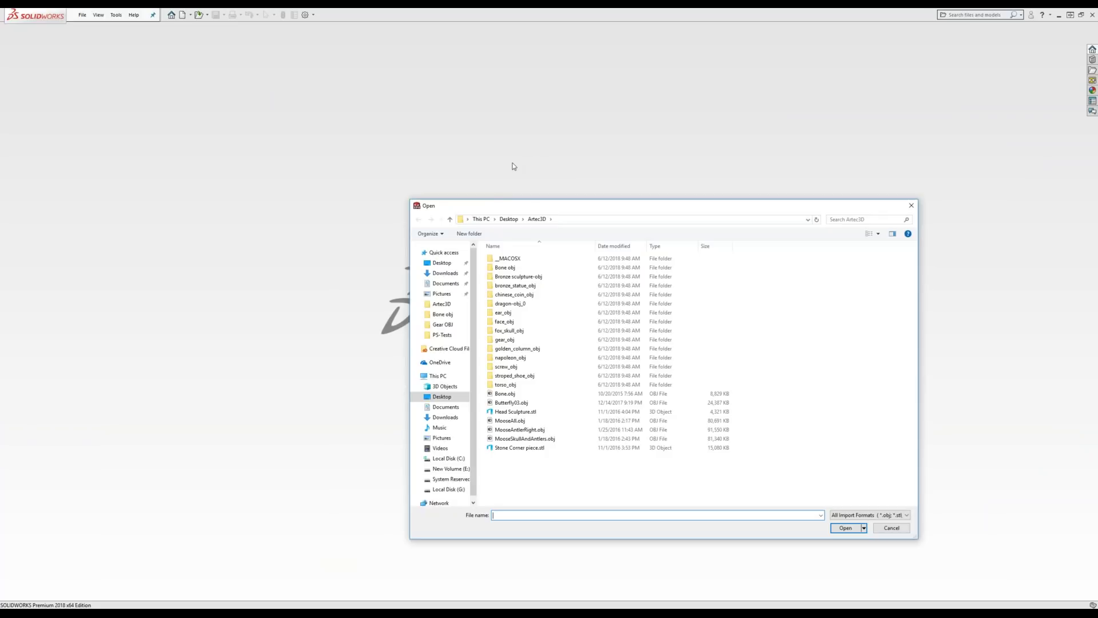
pyautogui.doubleClick(501, 394)
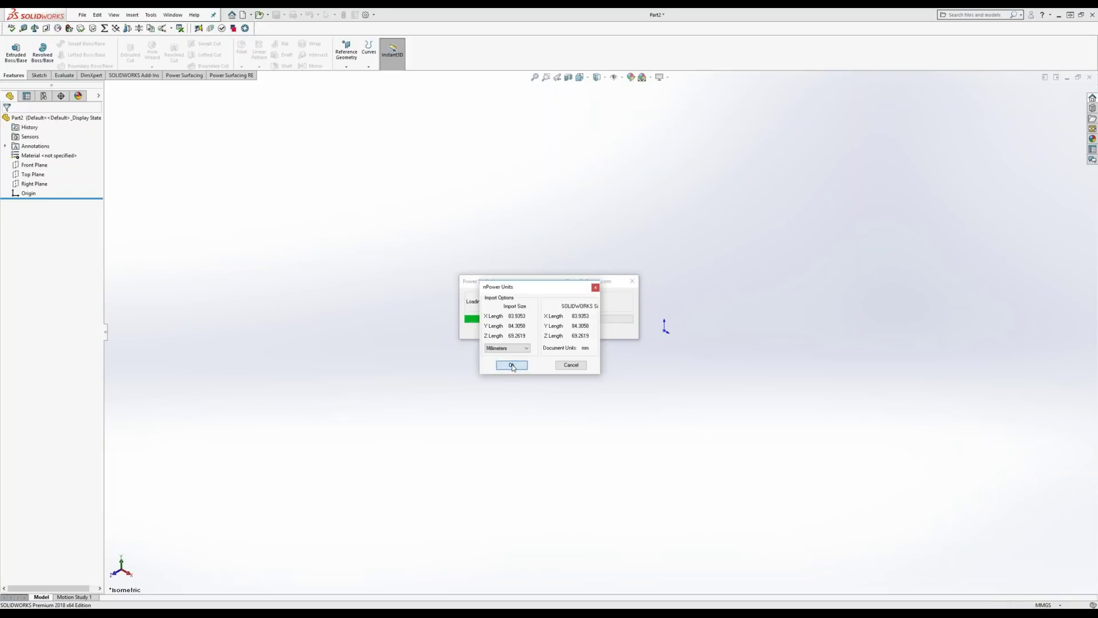
pyautogui.click(512, 365)
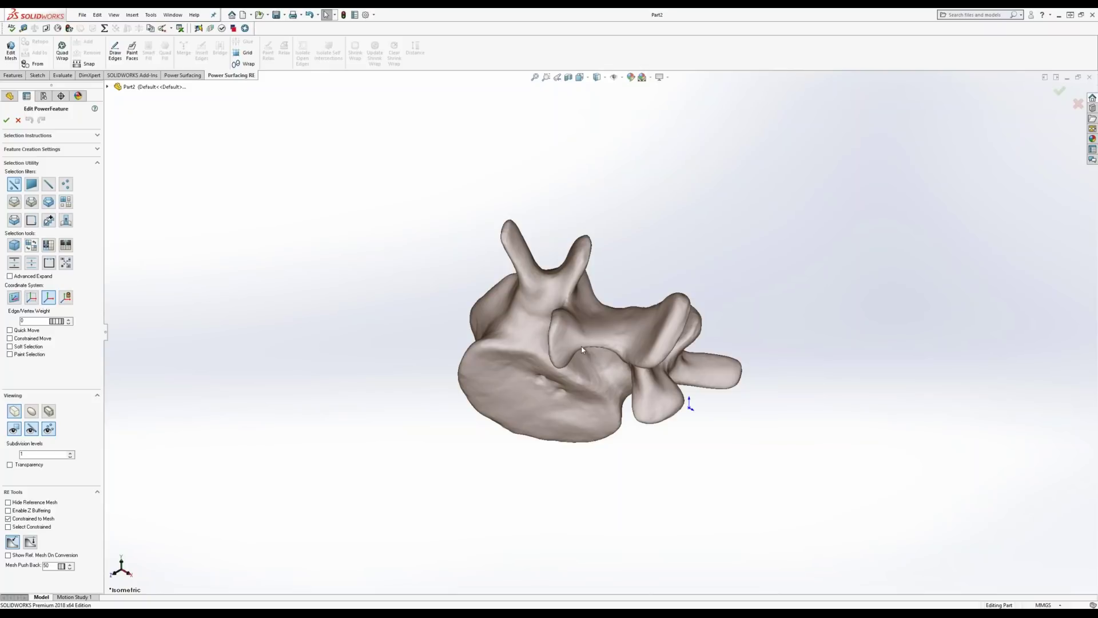
# Examine the imported vertebra mesh from several angles, focusing on the ridge along the rim of its upper face.
pyautogui.moveTo(580, 345); pyautogui.dragTo(426, 348, button='middle')
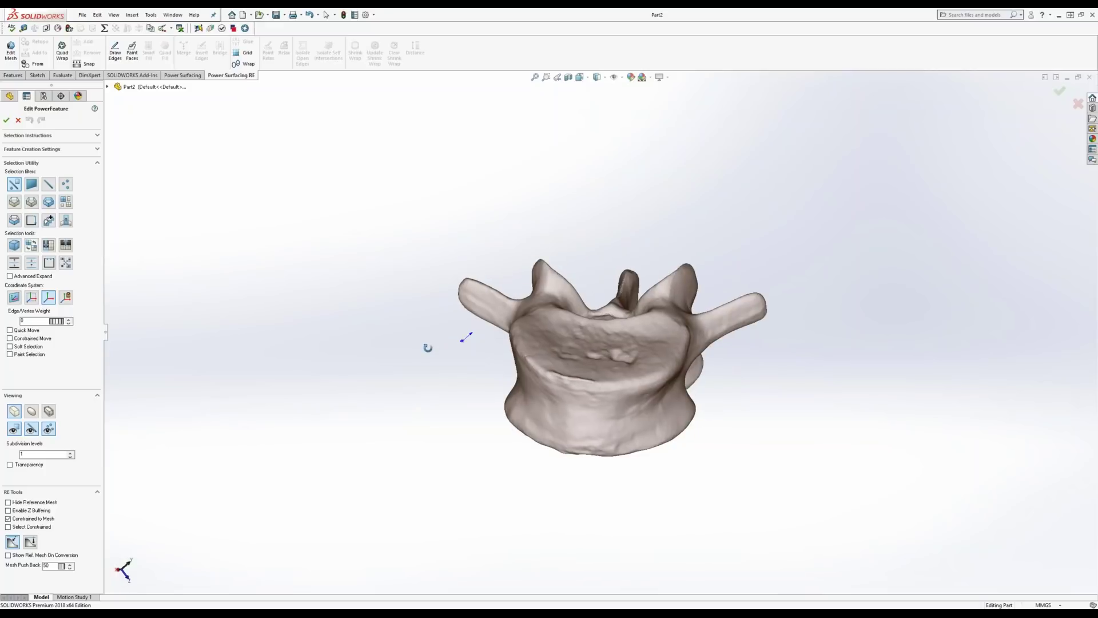
pyautogui.scroll(-2, 676, 352)
pyautogui.scroll(-2, 676, 352)
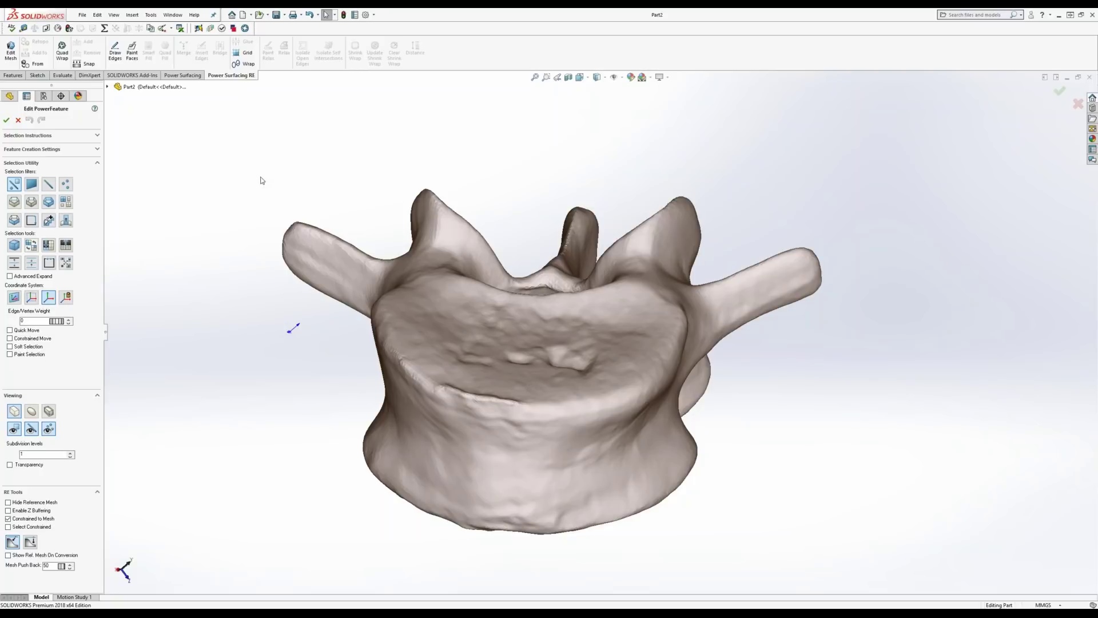
pyautogui.moveTo(606, 341); pyautogui.dragTo(558, 309, button='middle')
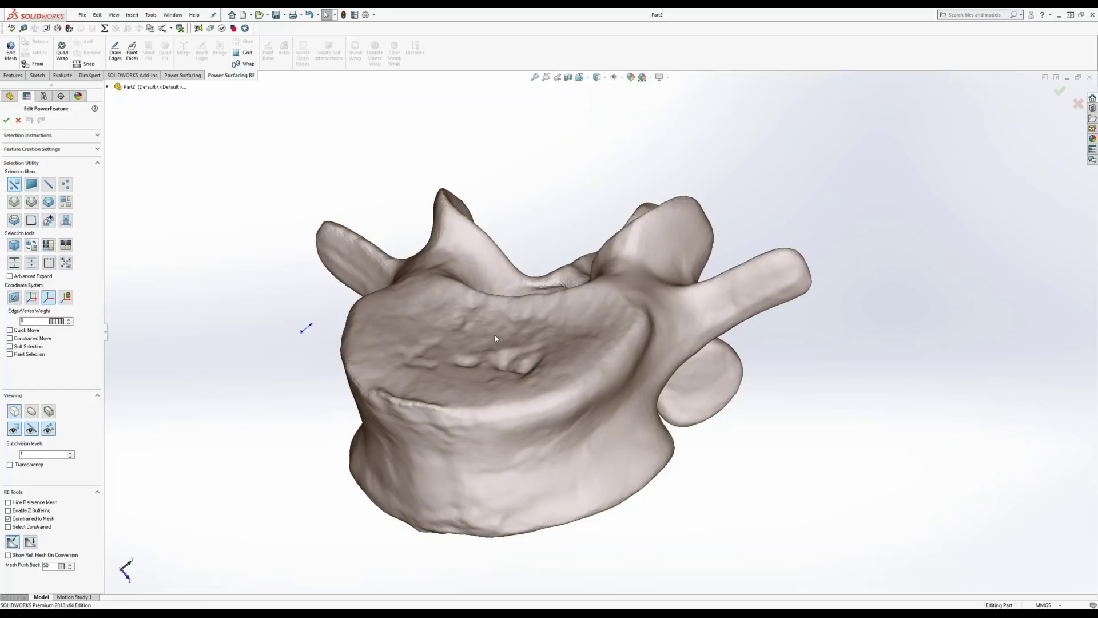
pyautogui.moveTo(495, 338); pyautogui.dragTo(492, 366, button='middle')
pyautogui.scroll(-1, 404, 424)
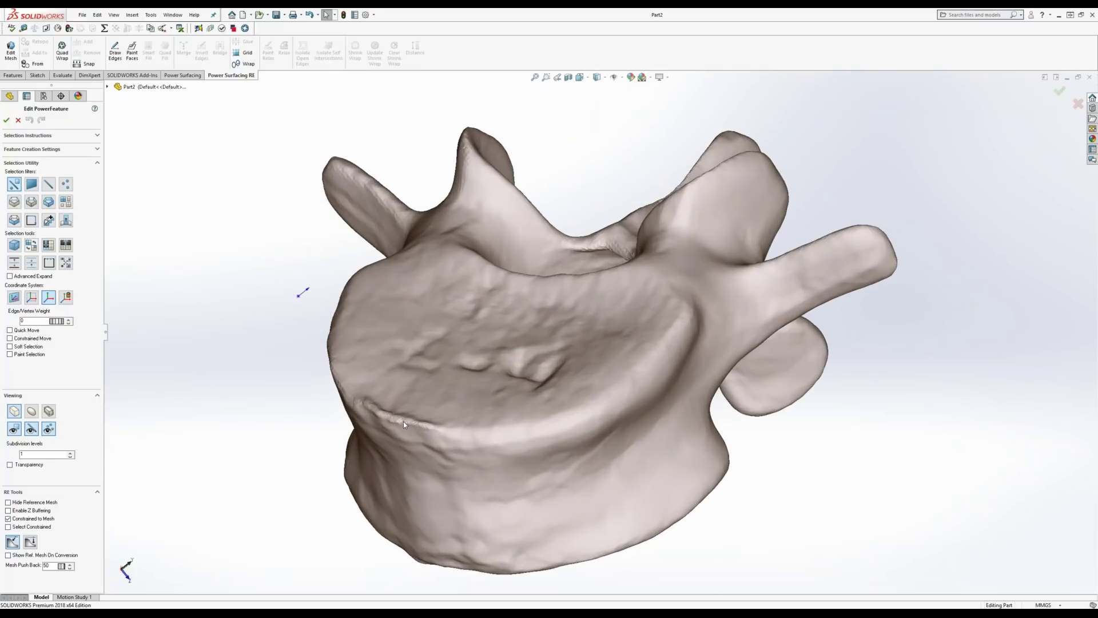
pyautogui.scroll(-1, 404, 423)
pyautogui.moveTo(426, 418); pyautogui.dragTo(399, 380, button='middle')
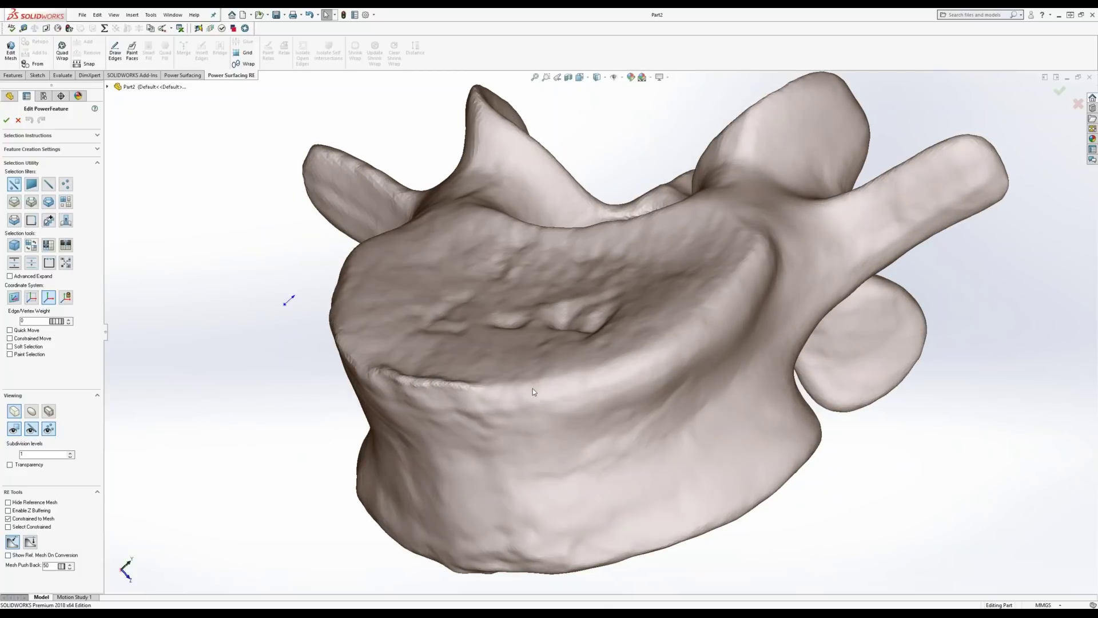
pyautogui.scroll(-3, 533, 391)
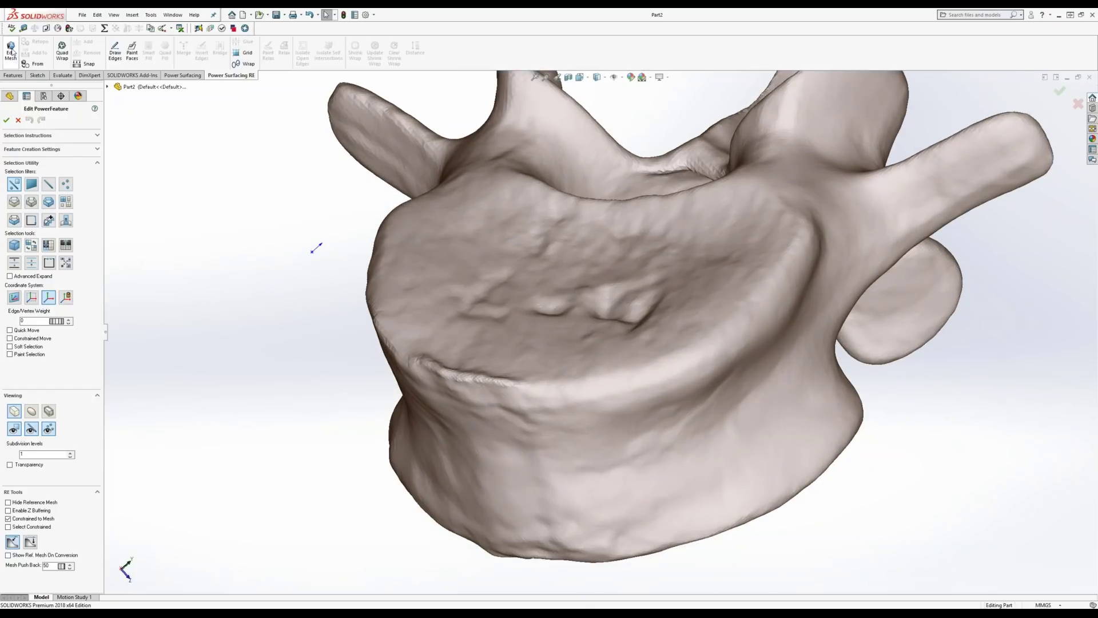
# Edit the reference mesh, paint-select the faces around the rim ridge, and open them for editing with the SubD commands.
pyautogui.click(12, 52)
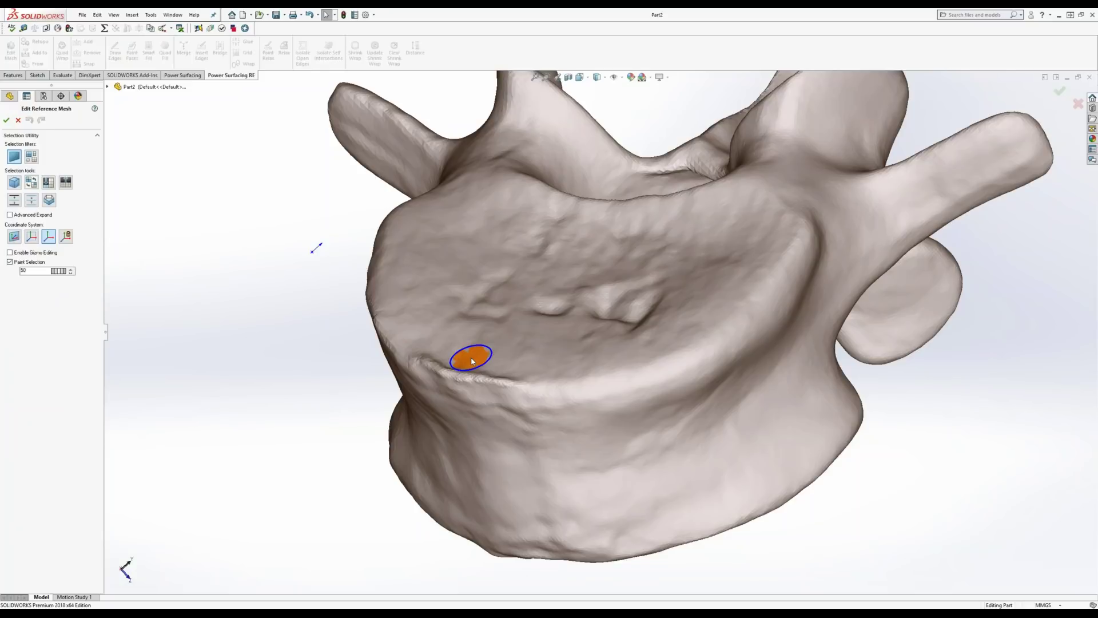
pyautogui.scroll(3, 472, 360)
pyautogui.moveTo(486, 345)
pyautogui.mouseDown()
pyautogui.moveTo(576, 367)
pyautogui.moveTo(526, 352)
pyautogui.mouseUp()
pyautogui.scroll(2, 501, 348)
pyautogui.moveTo(513, 356)
pyautogui.mouseDown()
pyautogui.moveTo(583, 370)
pyautogui.moveTo(574, 353)
pyautogui.moveTo(517, 343)
pyautogui.mouseUp()
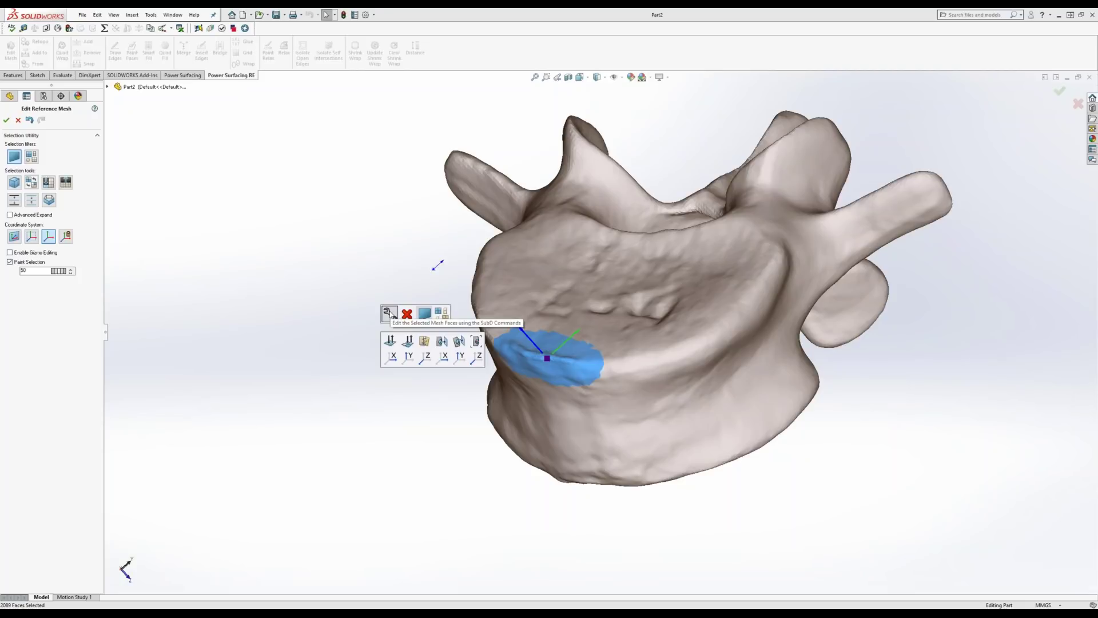
pyautogui.click(389, 313)
pyautogui.click(385, 350)
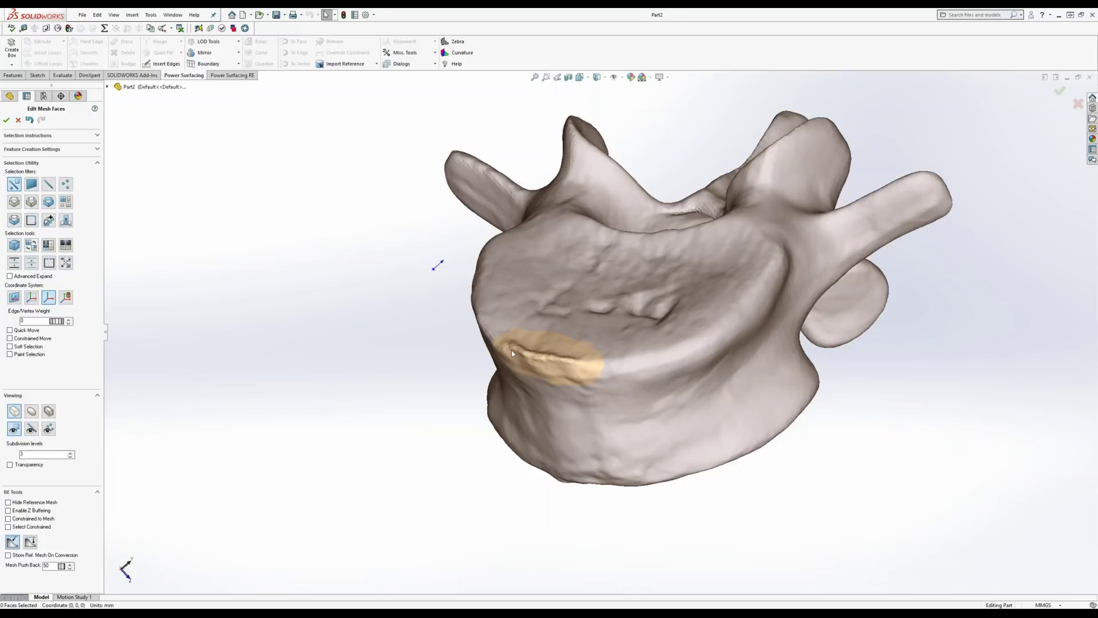
# Examine the ridge patch's triangles with the reference mesh hidden and the edges shown, and restore both display settings.
pyautogui.click(8, 503)
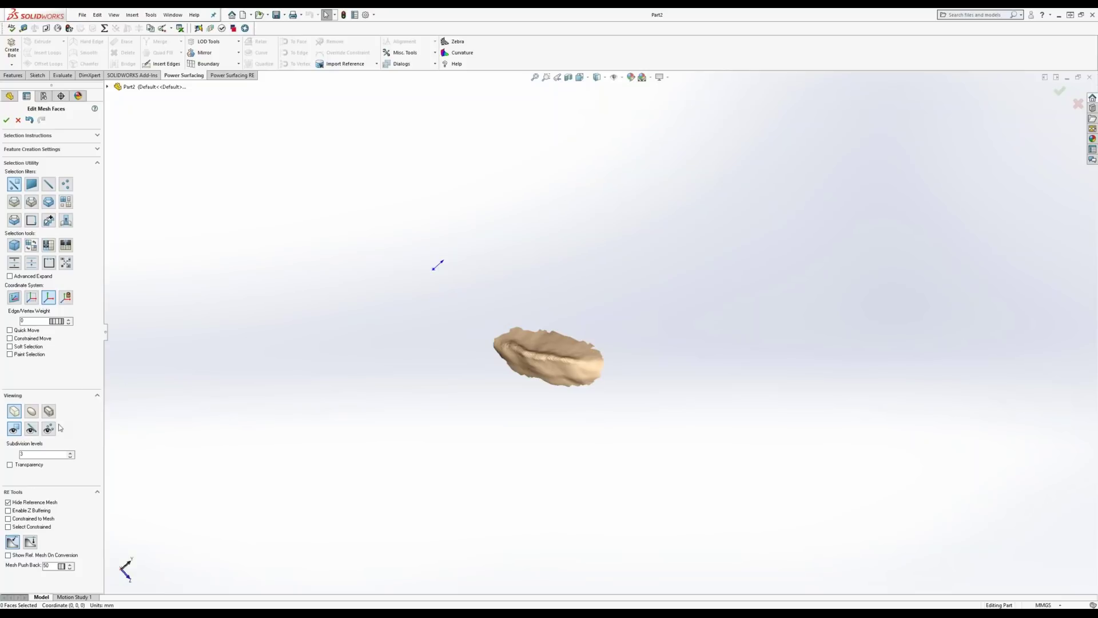
pyautogui.click(33, 429)
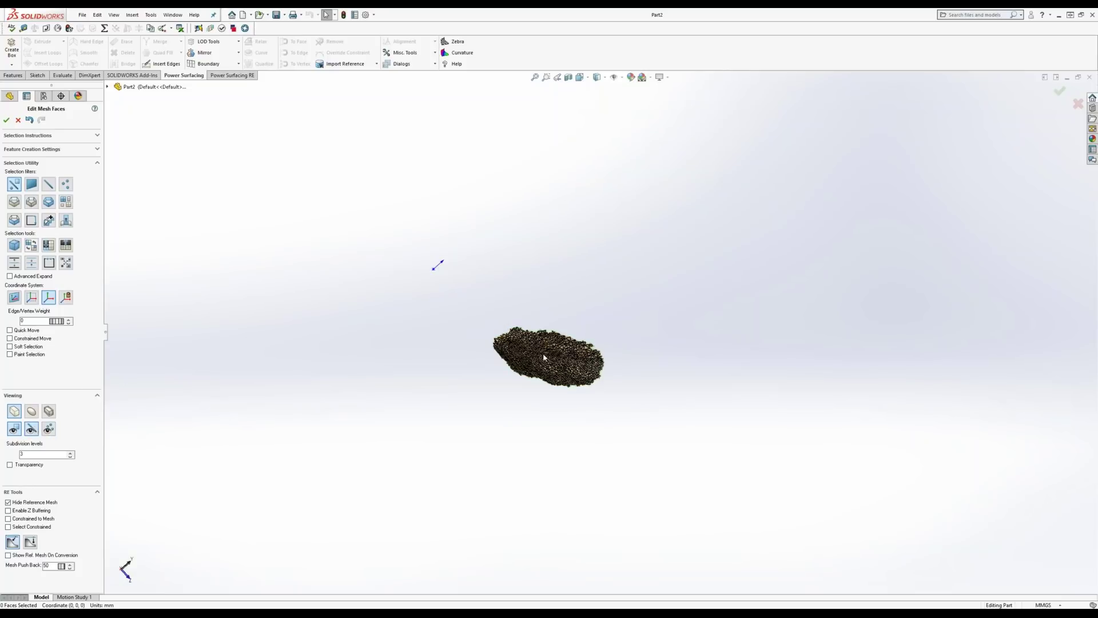
pyautogui.scroll(-10, 555, 346)
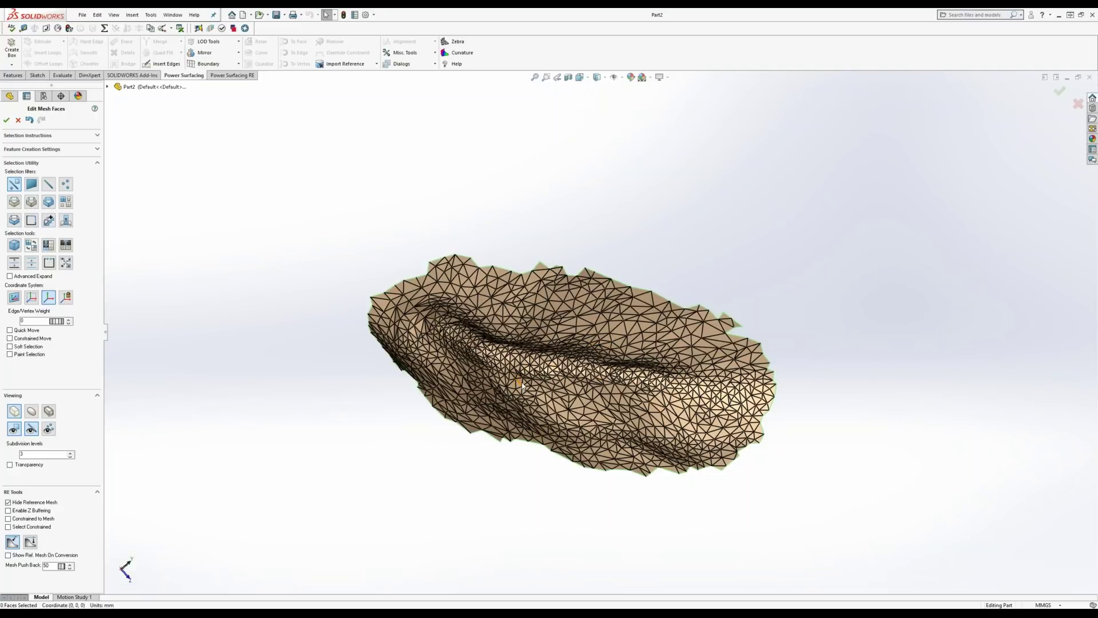
pyautogui.click(9, 503)
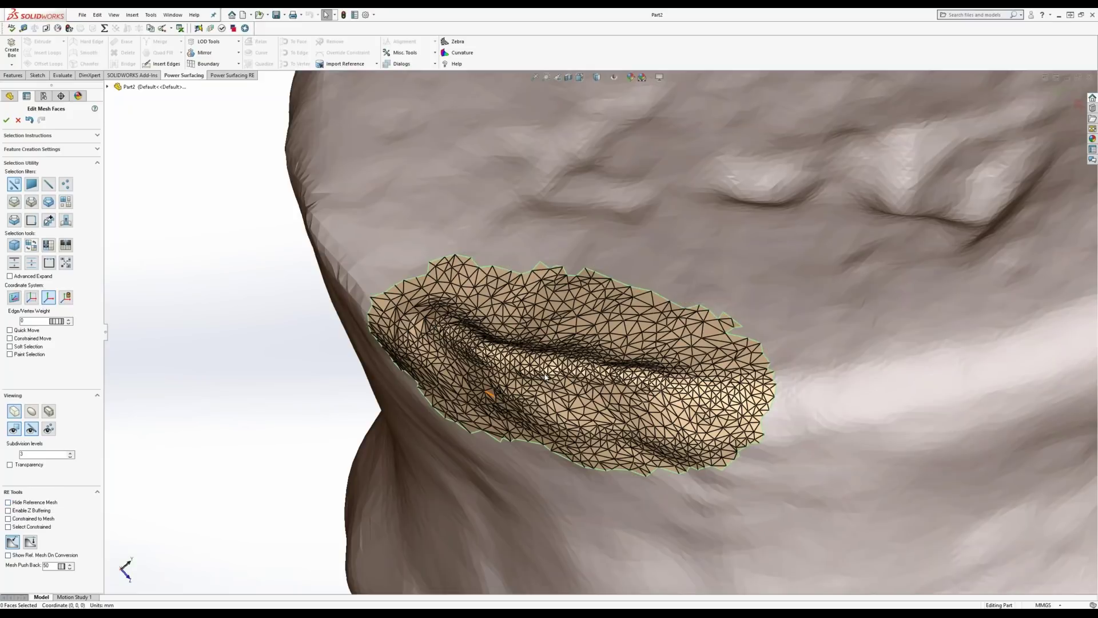
pyautogui.scroll(3, 545, 376)
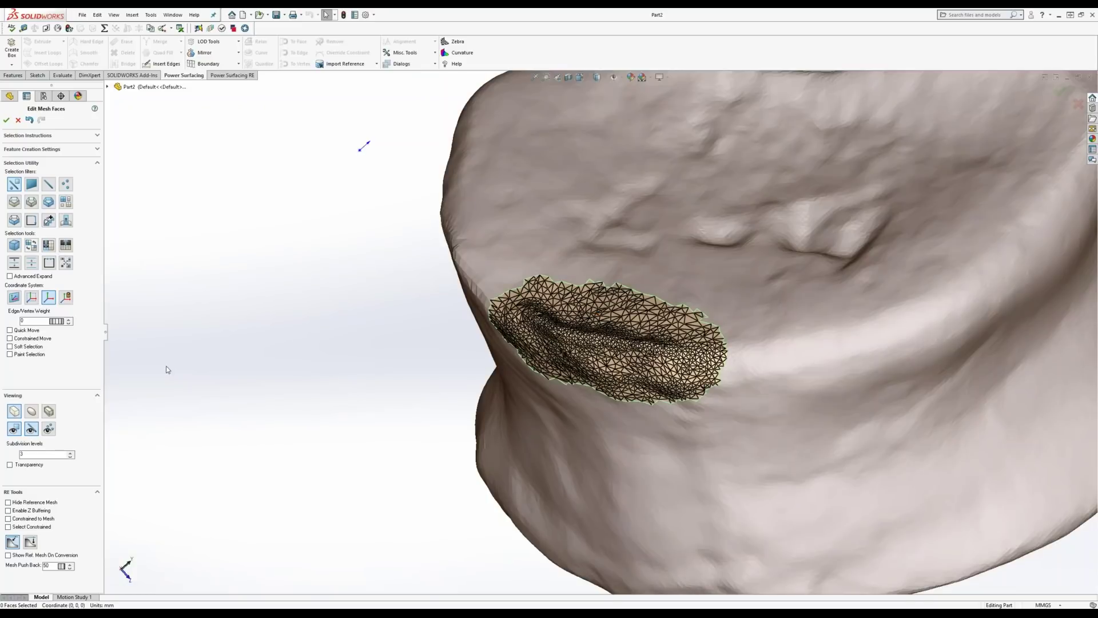
pyautogui.click(33, 430)
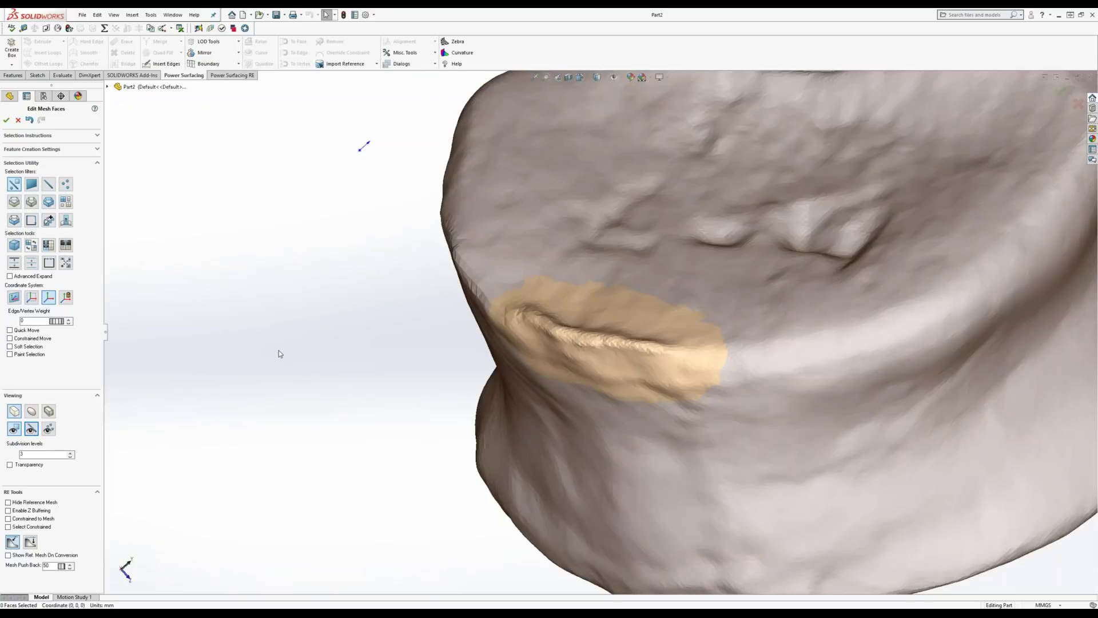
pyautogui.moveTo(453, 431); pyautogui.dragTo(472, 450, button='middle')
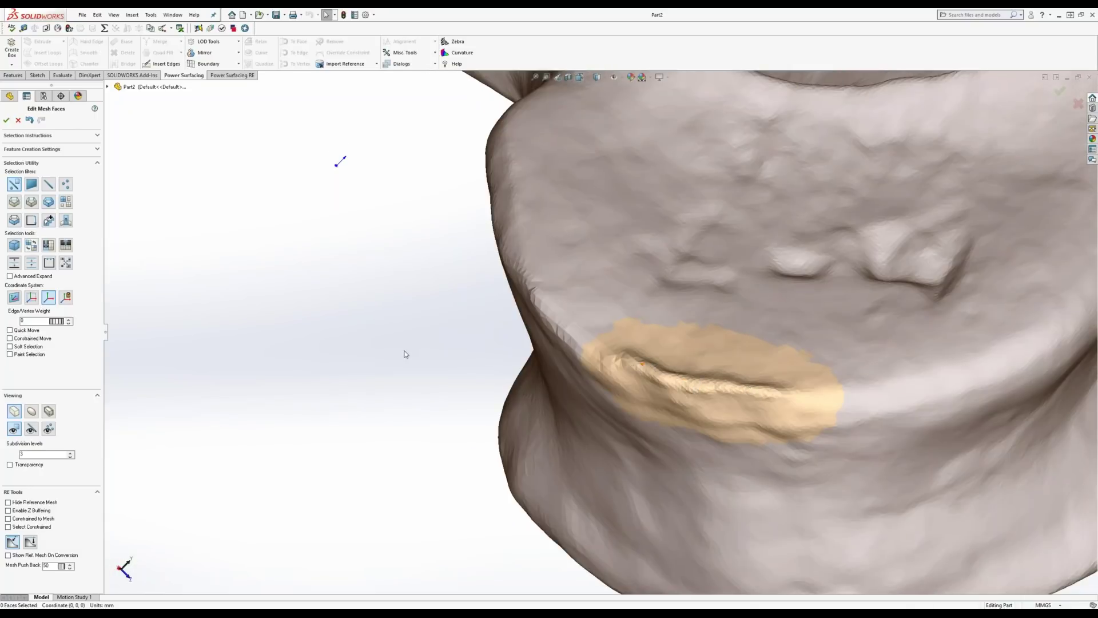
# Turn on paint selection and paint the faces along the raised ridge inside the editable patch.
pyautogui.click(10, 354)
pyautogui.moveTo(628, 365)
pyautogui.mouseDown()
pyautogui.moveTo(747, 388)
pyautogui.moveTo(661, 379)
pyautogui.moveTo(679, 382)
pyautogui.mouseUp()
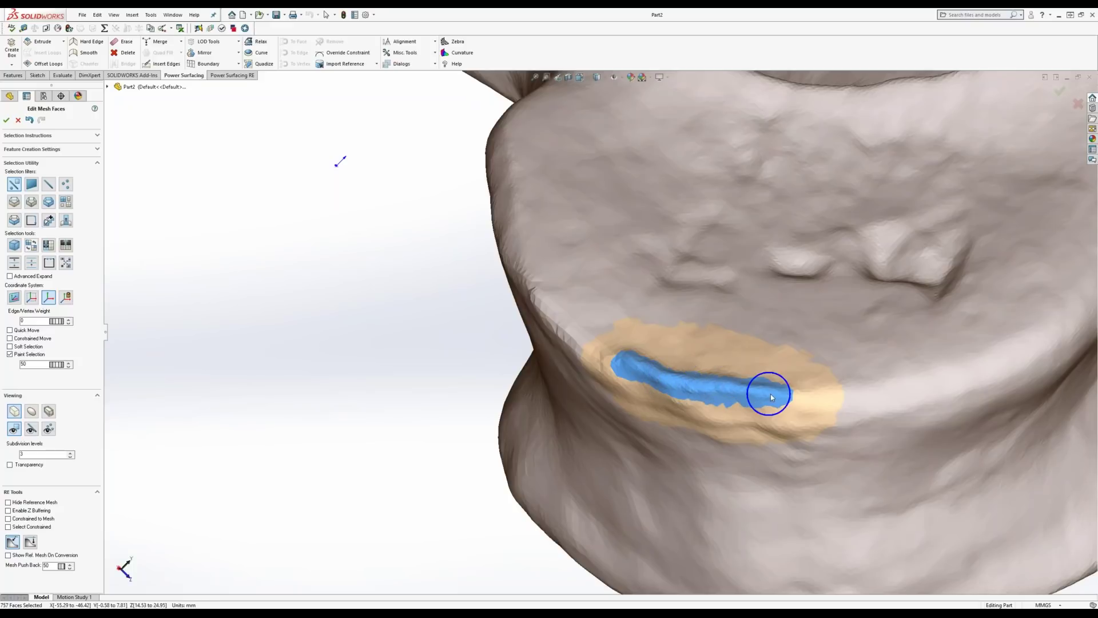
pyautogui.moveTo(771, 393); pyautogui.dragTo(791, 350, button='middle')
pyautogui.scroll(-4, 911, 379)
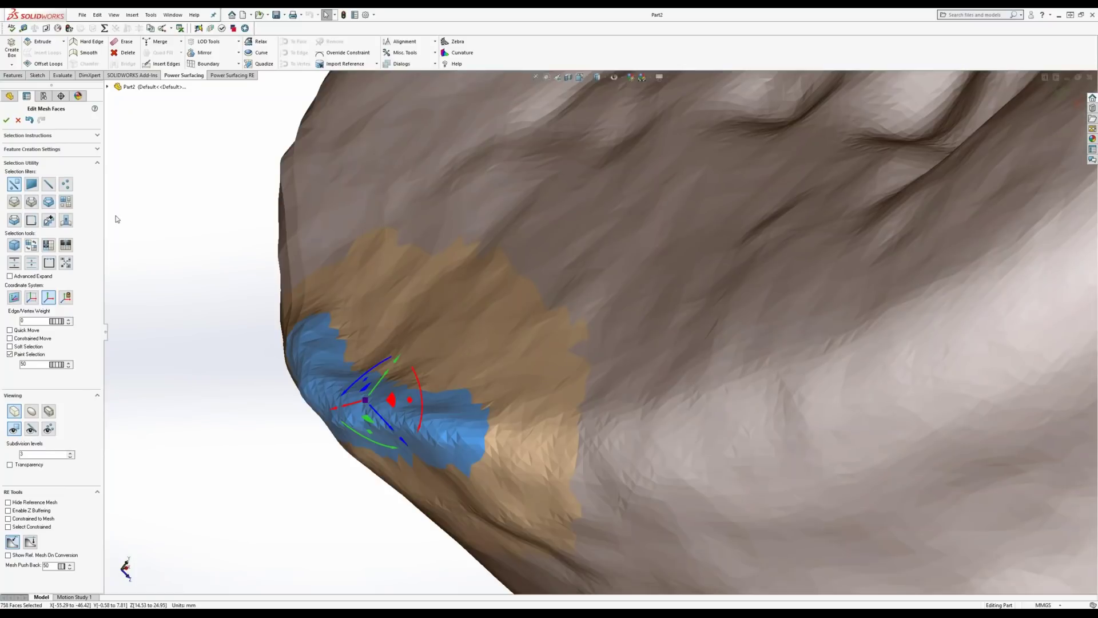
# Try Relax on the painted ridge faces, setting its amount to 0 and varying it, and cancel the command.
pyautogui.click(258, 43)
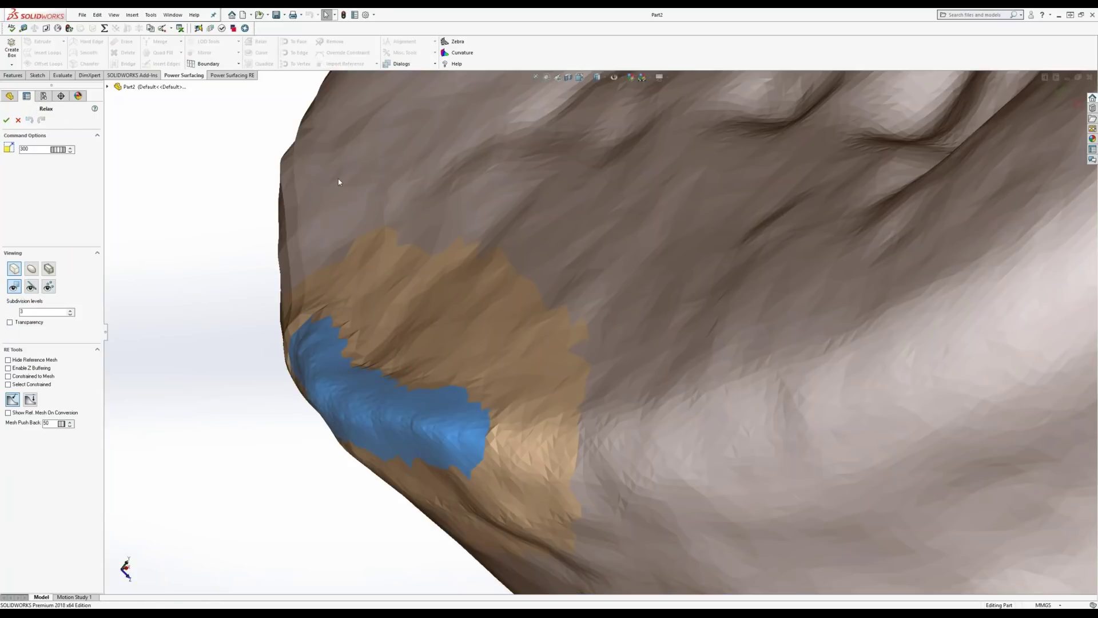
pyautogui.moveTo(396, 353); pyautogui.dragTo(371, 364, button='middle')
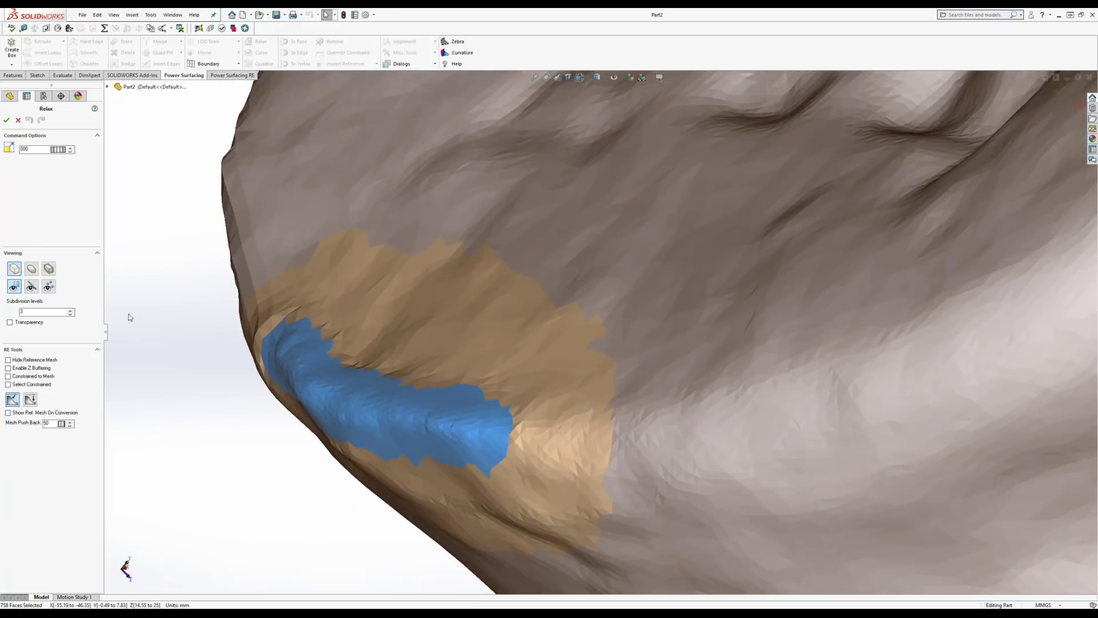
pyautogui.doubleClick(23, 148)
pyautogui.write('0')
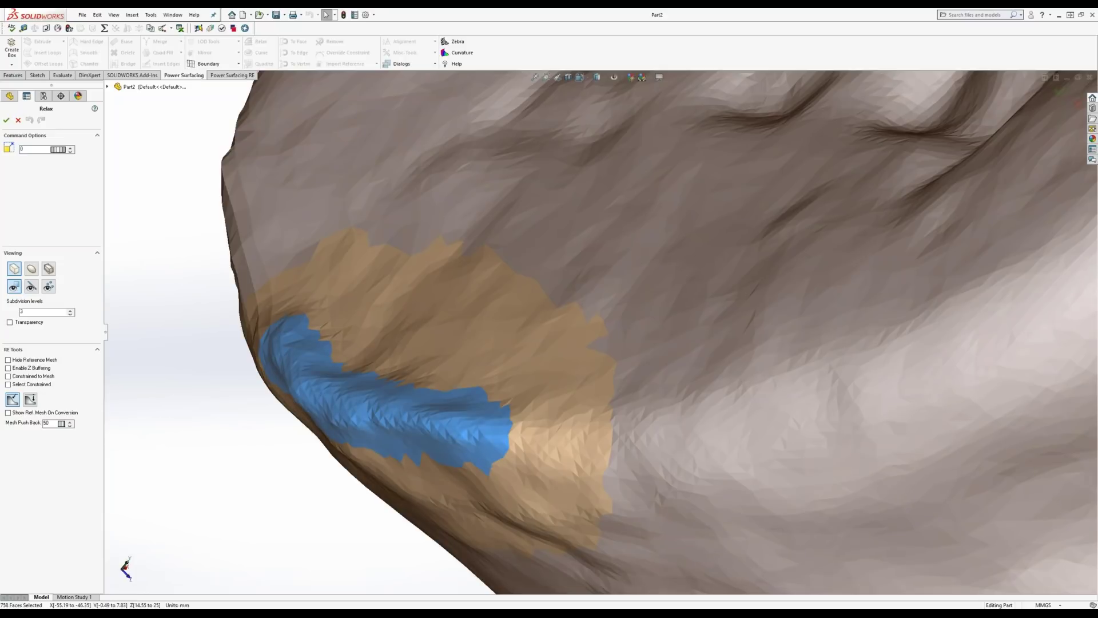
pyautogui.moveTo(58, 151); pyautogui.dragTo(1014, 164)
pyautogui.moveTo(841, 167); pyautogui.dragTo(172, 286)
pyautogui.scroll(-2, 355, 310)
pyautogui.moveTo(358, 320); pyautogui.dragTo(395, 263, button='middle')
pyautogui.click(18, 120)
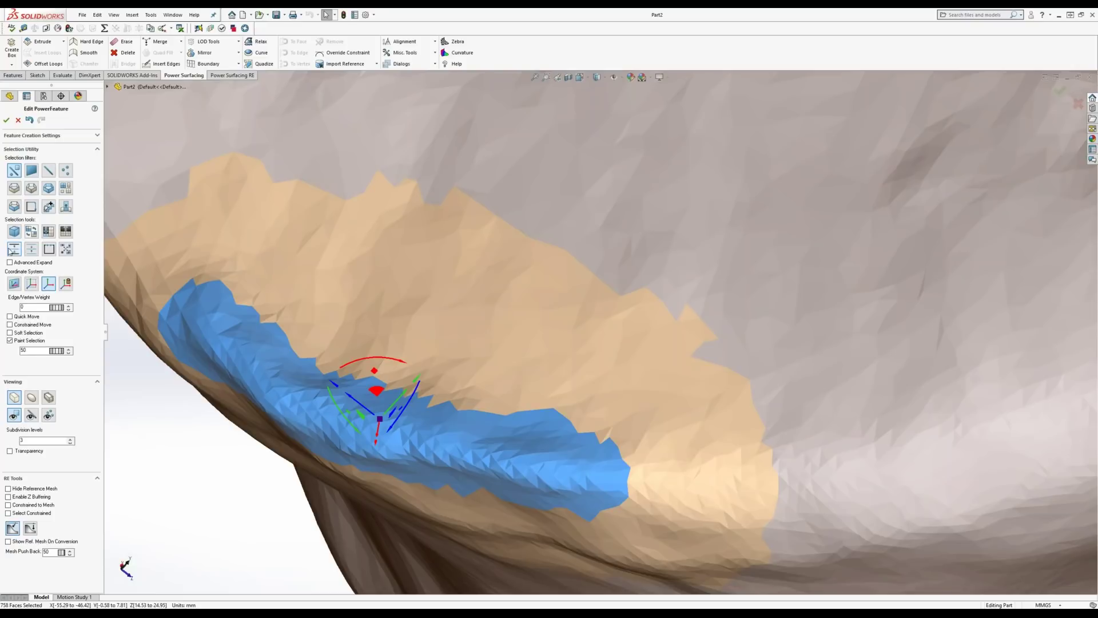
# Grow the ridge selection outward to include the surrounding faces of the patch.
pyautogui.click(13, 249)
pyautogui.click(14, 250)
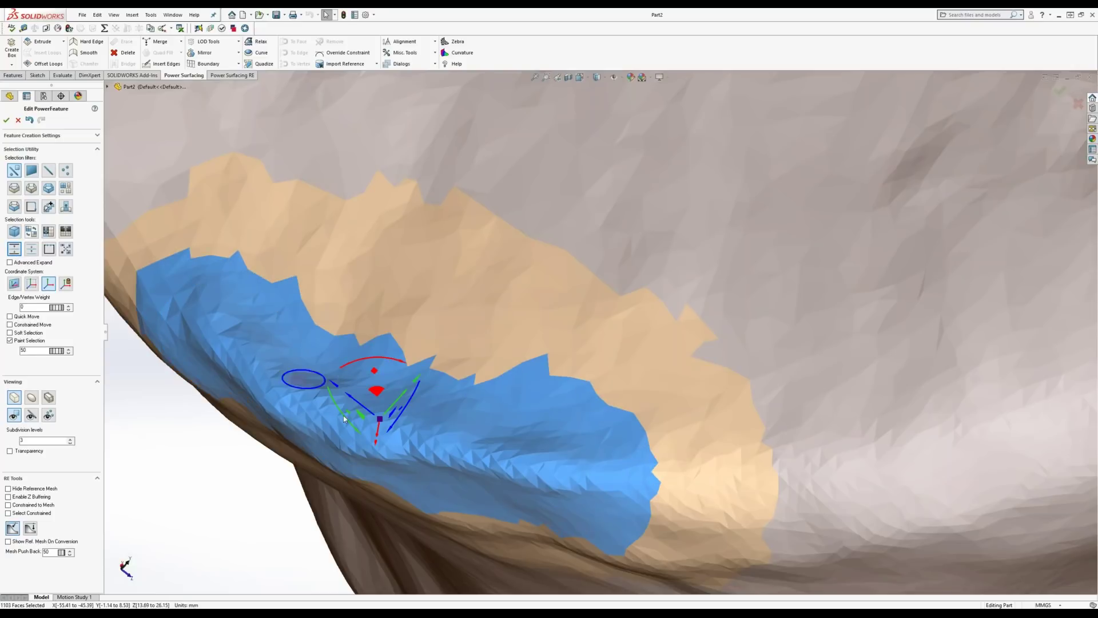
pyautogui.moveTo(369, 430); pyautogui.dragTo(357, 399, button='middle')
pyautogui.scroll(-4, 417, 389)
pyautogui.scroll(6, 417, 389)
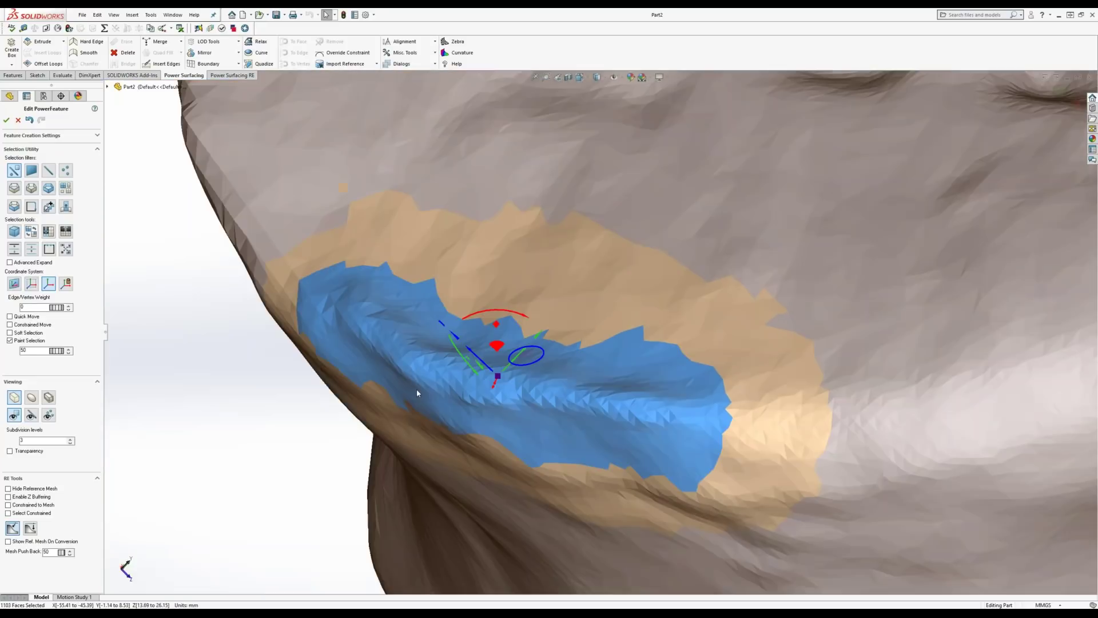
# Try Curve on the enlarged ridge selection with its option value set to 2, and cancel the command.
pyautogui.click(262, 52)
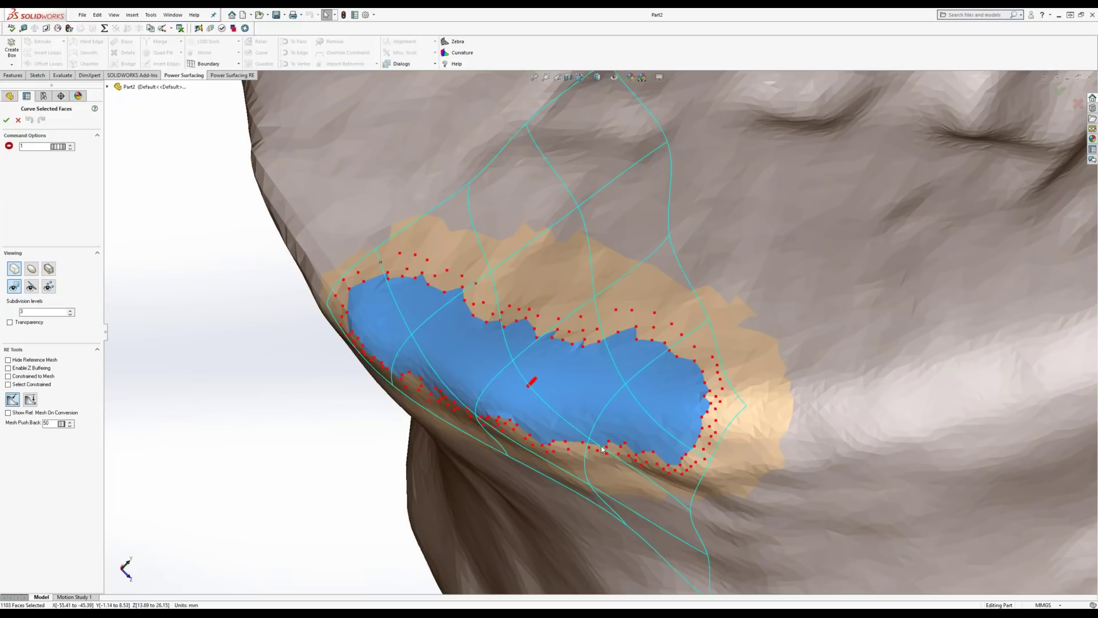
pyautogui.moveTo(604, 452); pyautogui.dragTo(607, 354, button='middle')
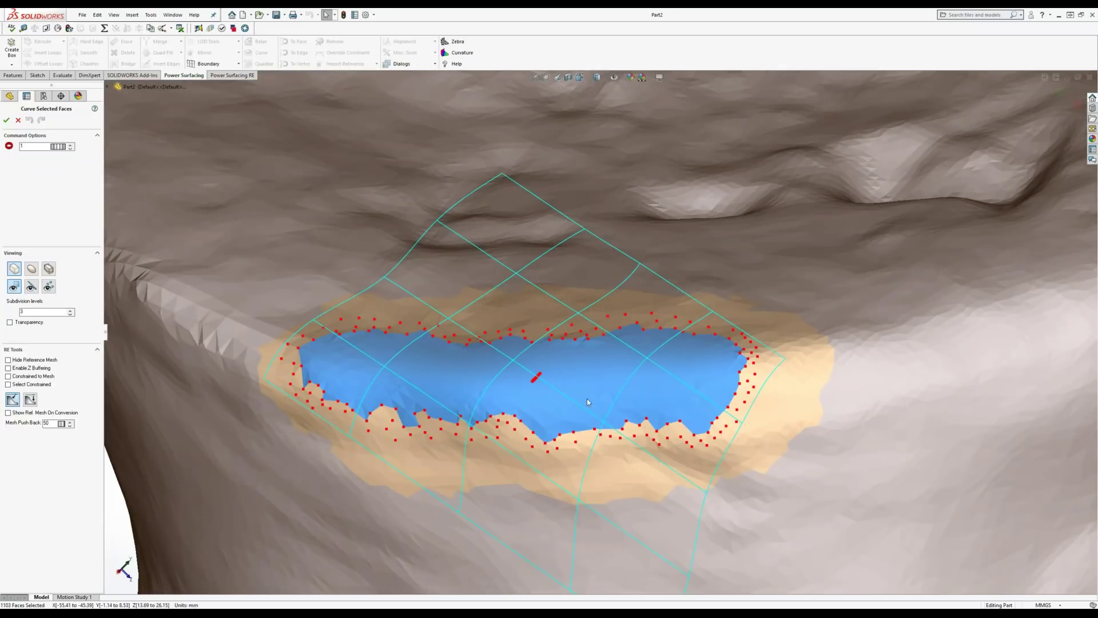
pyautogui.moveTo(595, 435); pyautogui.dragTo(53, 165, button='middle')
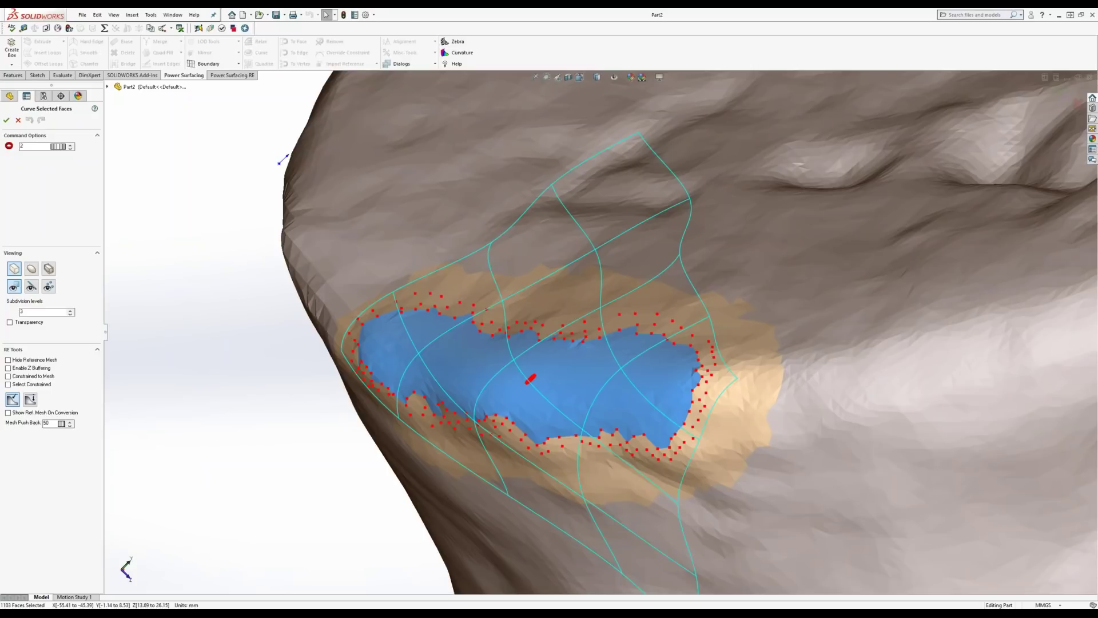
pyautogui.write('2')
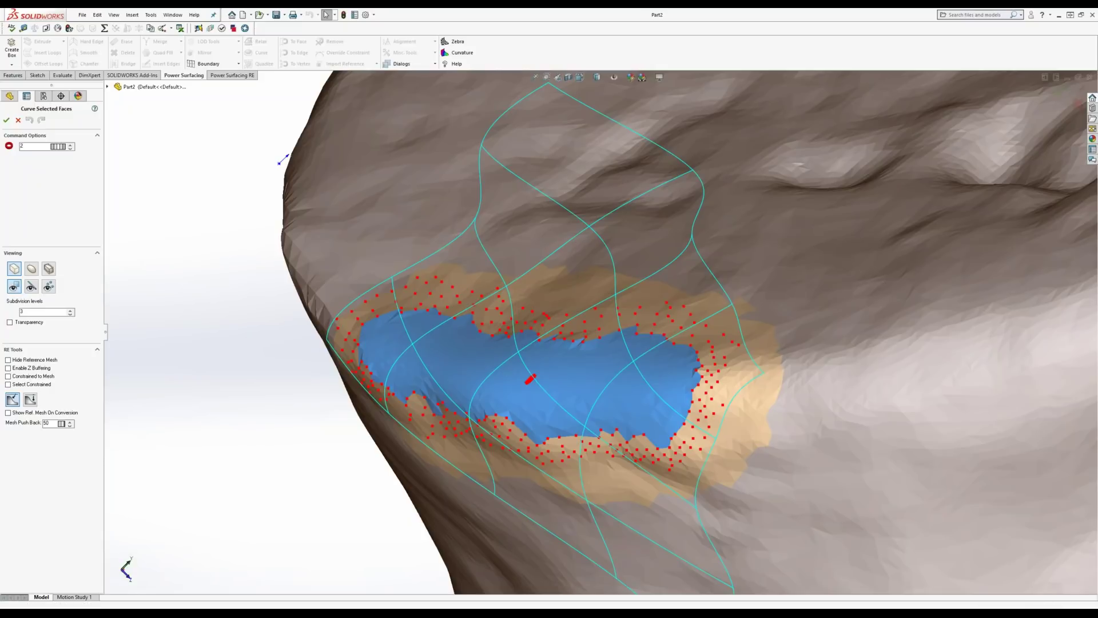
pyautogui.moveTo(504, 369); pyautogui.dragTo(489, 394, button='middle')
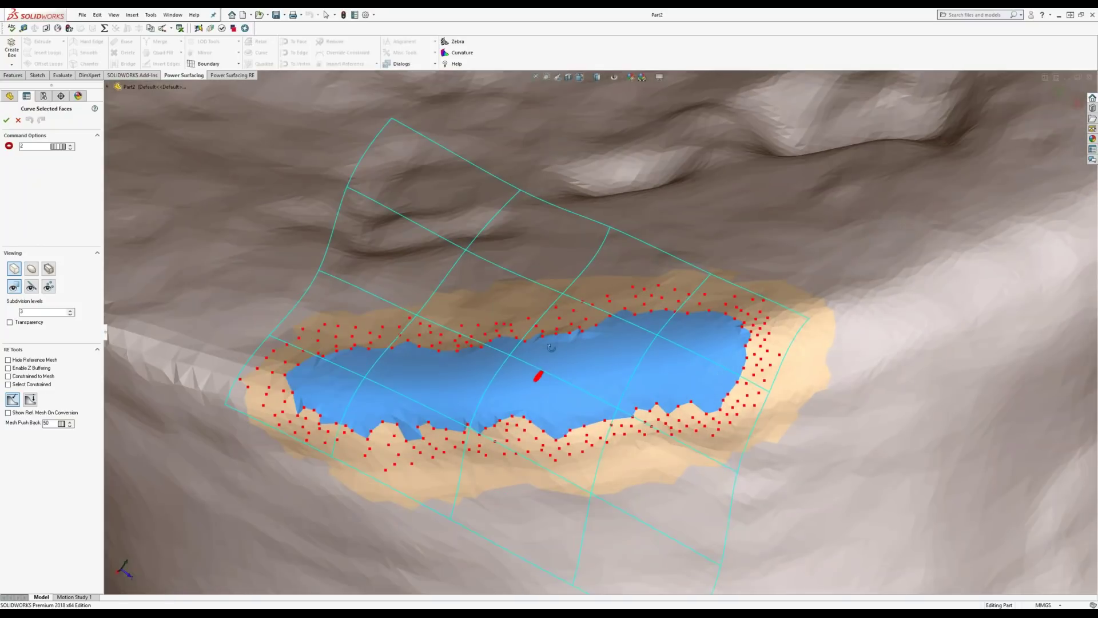
pyautogui.click(19, 121)
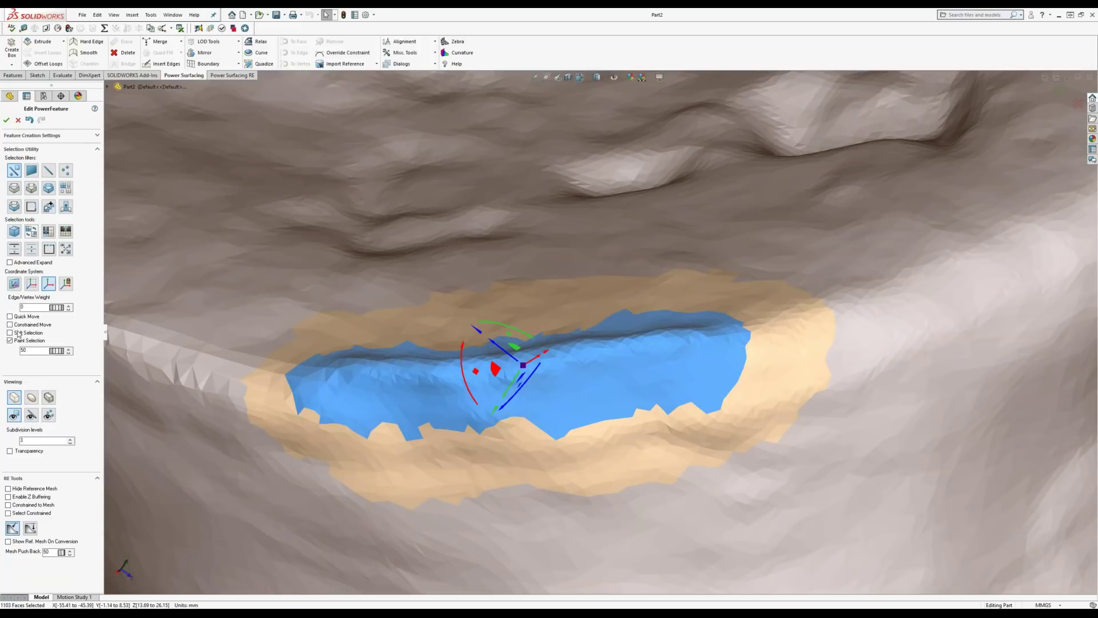
# Shrink the ridge face selection by one ring and delete the selected faces from the editable patch.
pyautogui.click(32, 248)
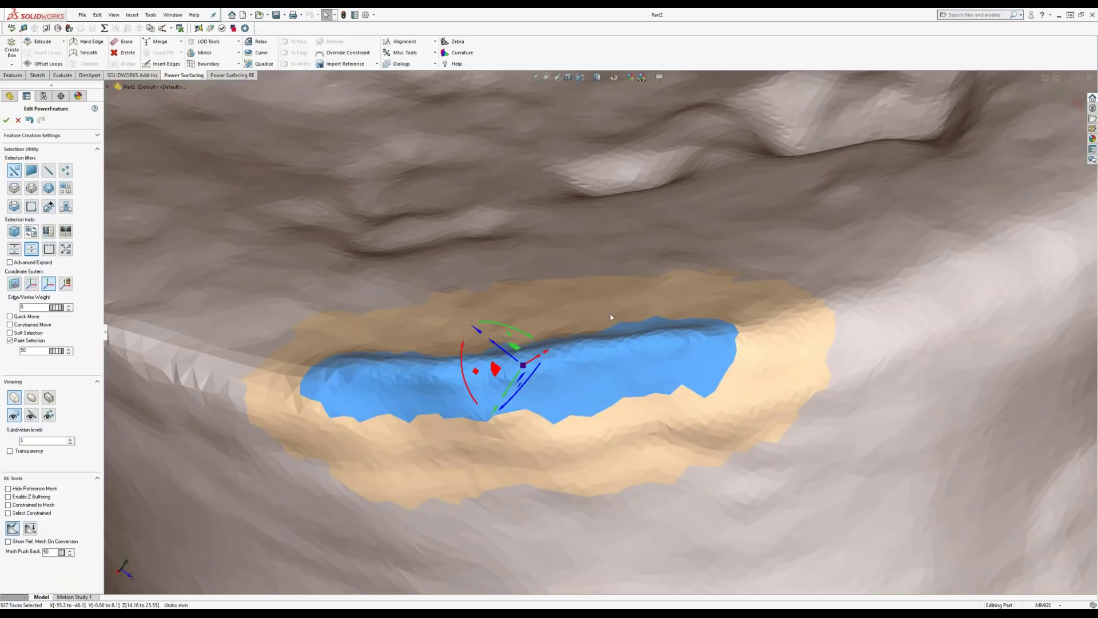
pyautogui.press('s')
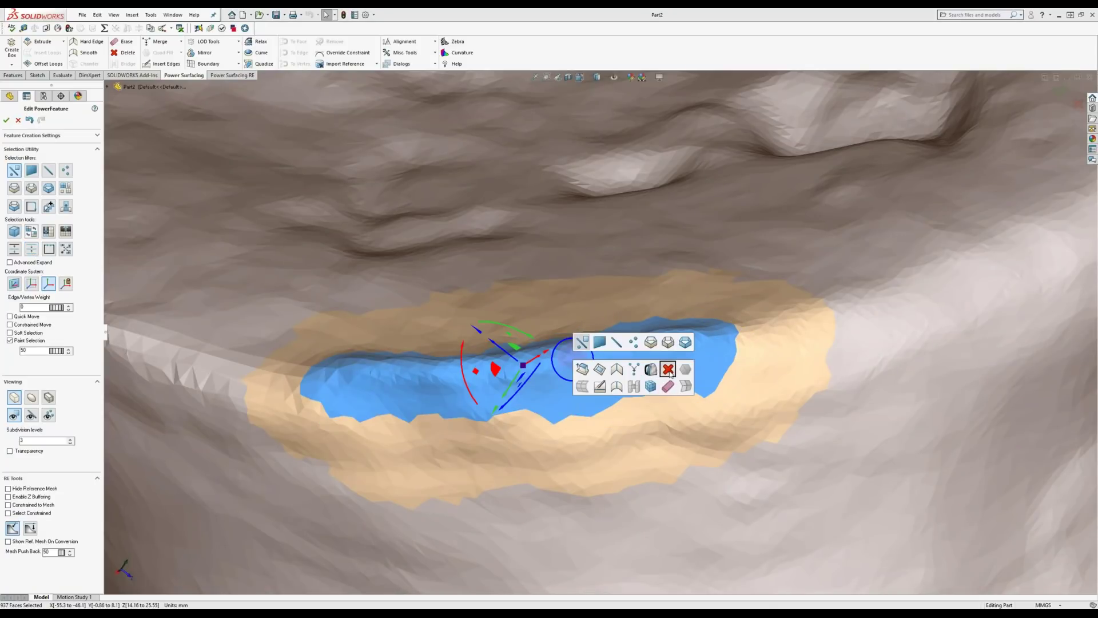
pyautogui.click(669, 371)
pyautogui.moveTo(671, 362)
pyautogui.mouseDown(button='middle')
pyautogui.moveTo(671, 397)
pyautogui.moveTo(659, 369)
pyautogui.mouseUp(button='middle')
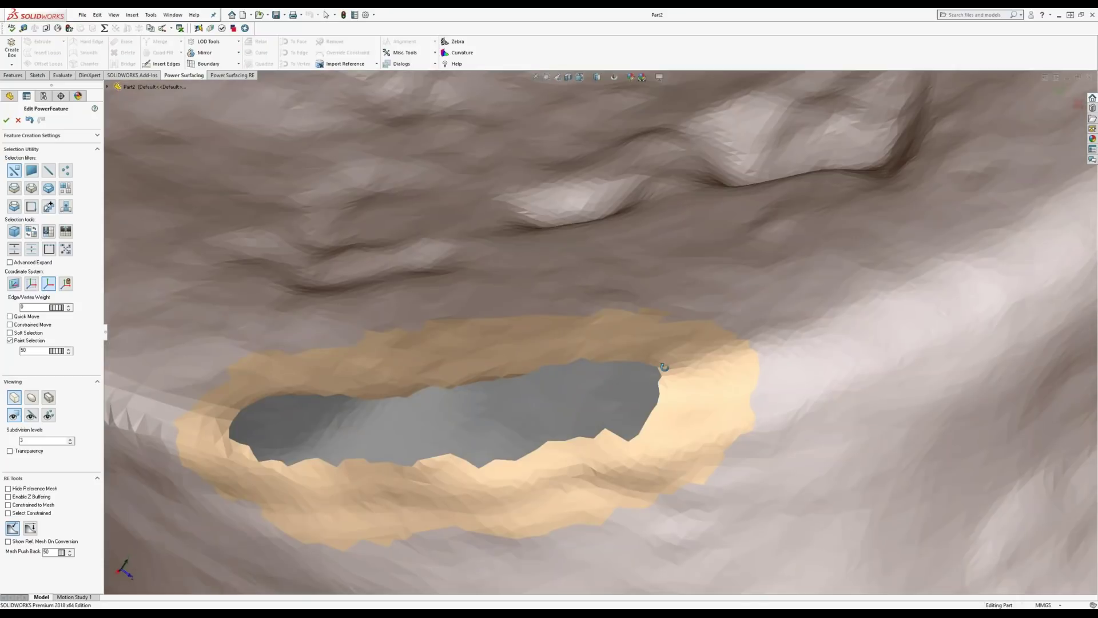
# Turn off paint selection, select an edge on the hole's boundary, and close the hole with Quad Fill.
pyautogui.click(49, 171)
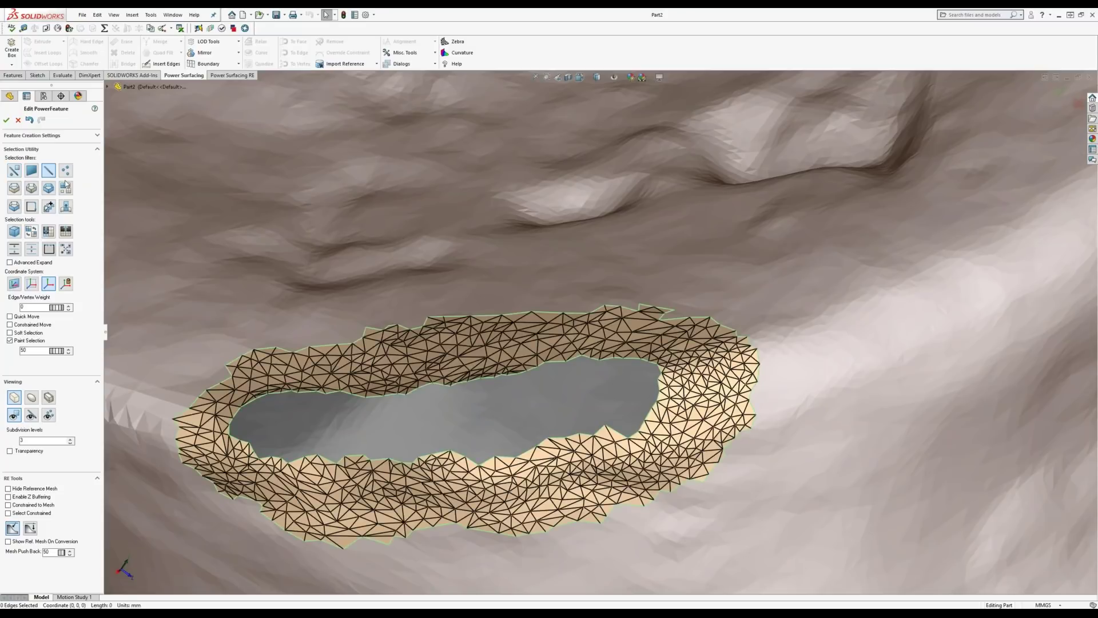
pyautogui.click(10, 342)
pyautogui.click(413, 390)
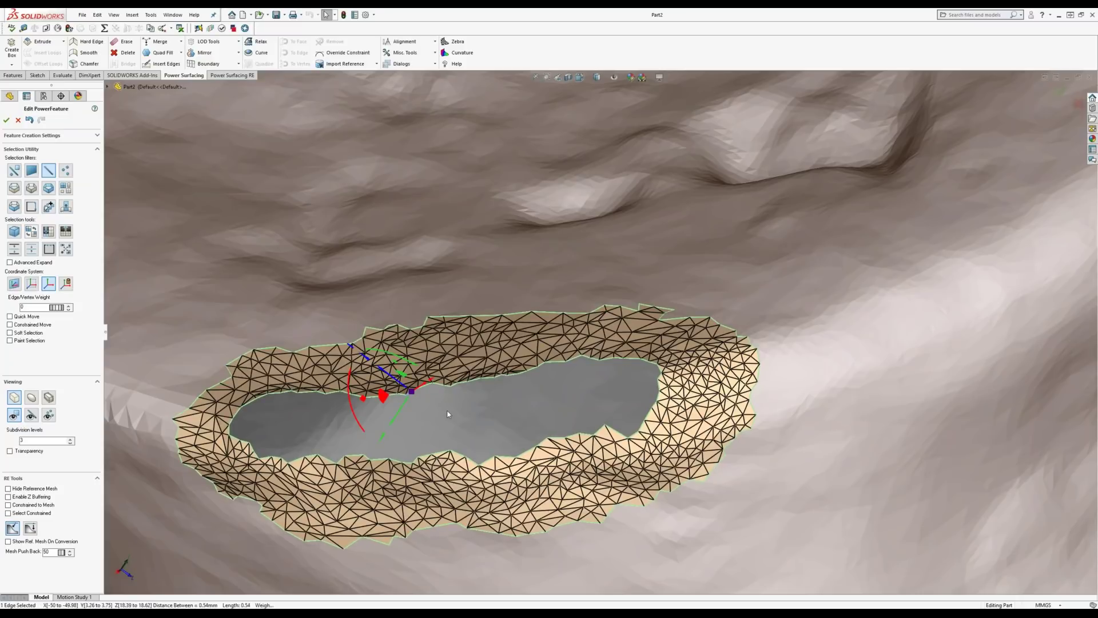
pyautogui.moveTo(463, 412); pyautogui.dragTo(420, 458, button='middle')
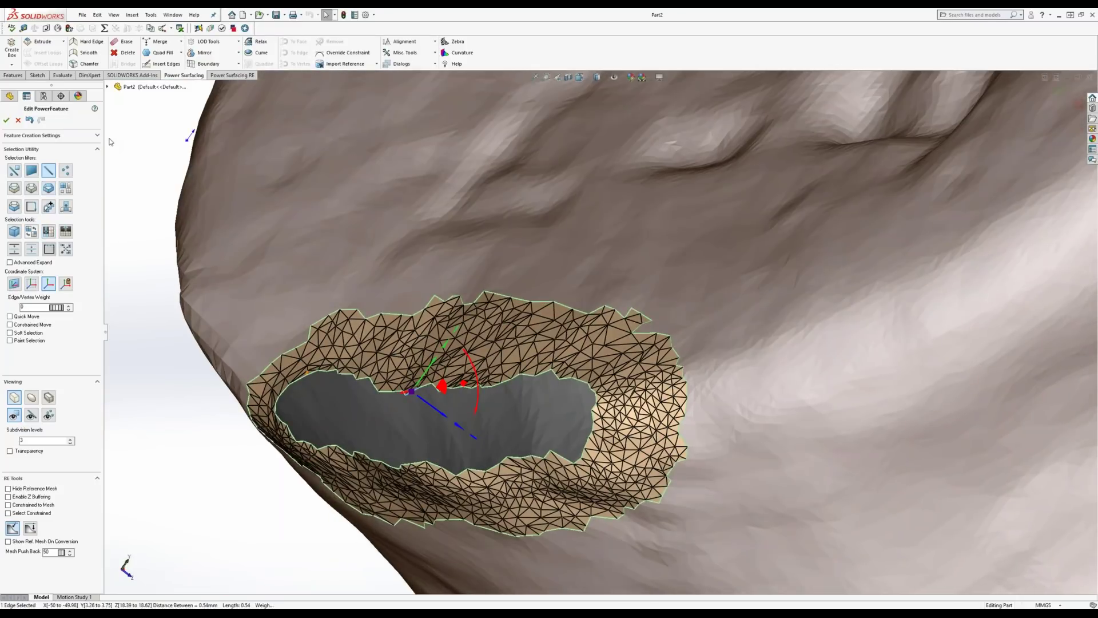
pyautogui.press('s')
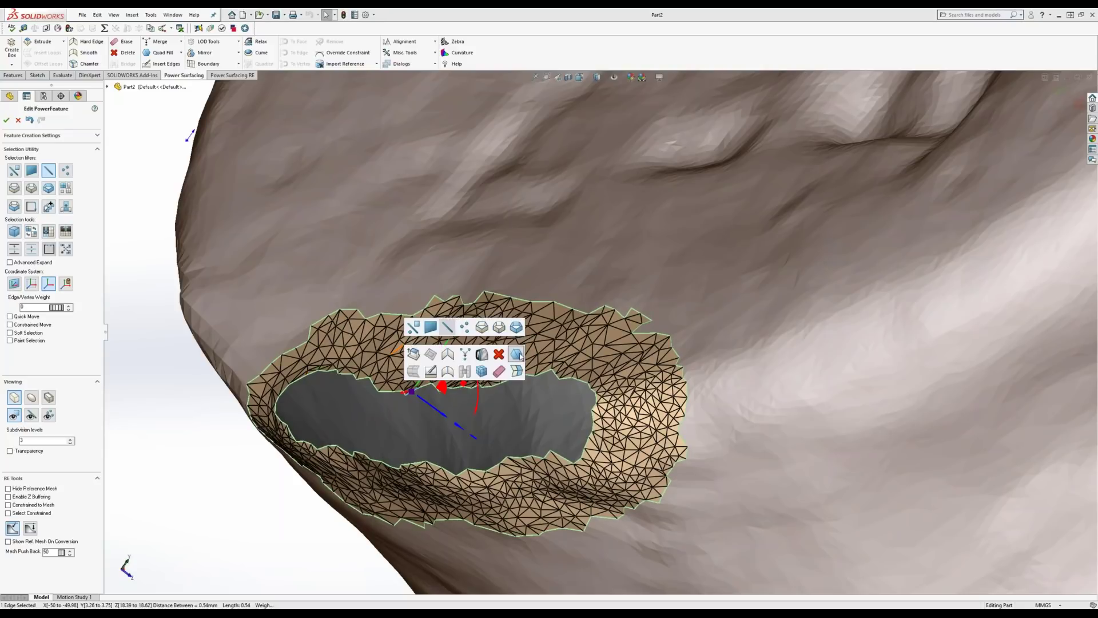
pyautogui.click(519, 356)
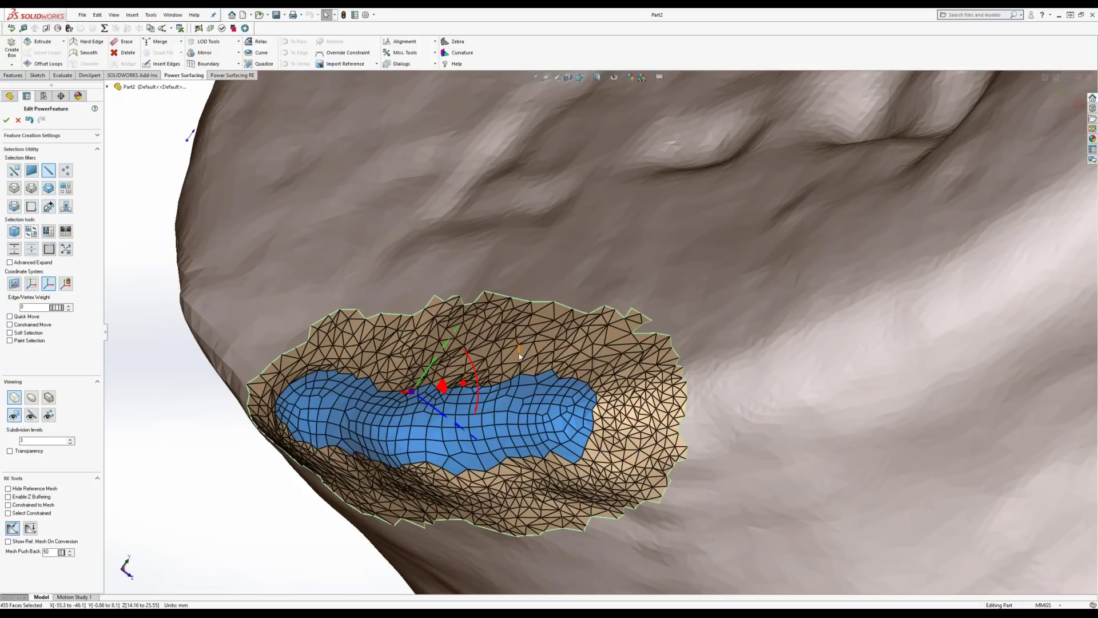
pyautogui.moveTo(461, 429); pyautogui.dragTo(461, 350, button='middle')
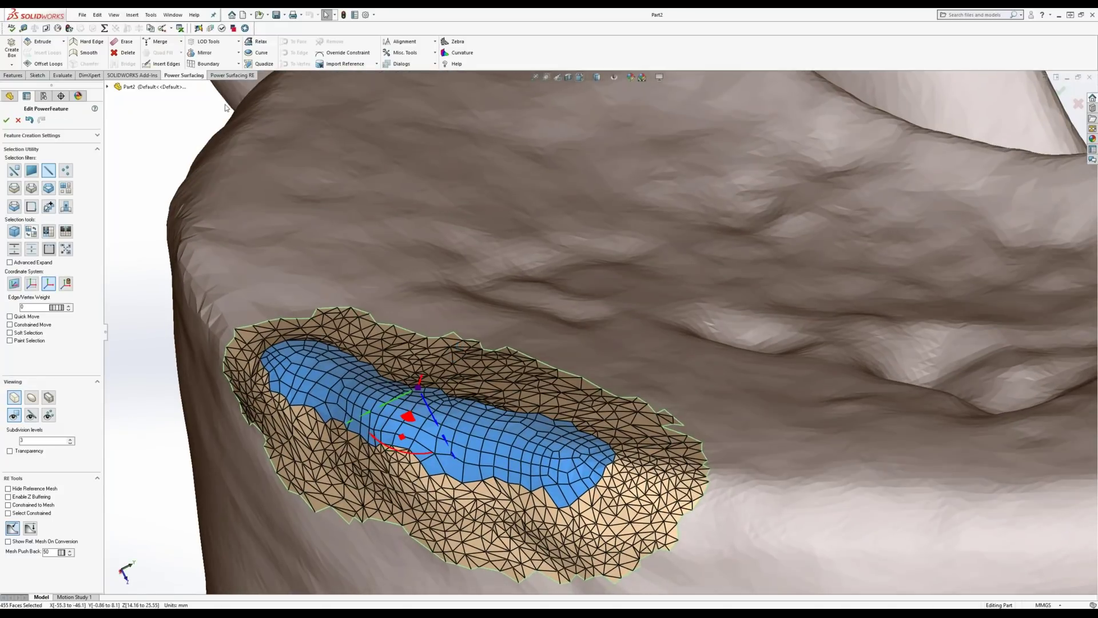
# Expand the selection of fill faces into the surrounding patch and apply Relax to it.
pyautogui.click(14, 249)
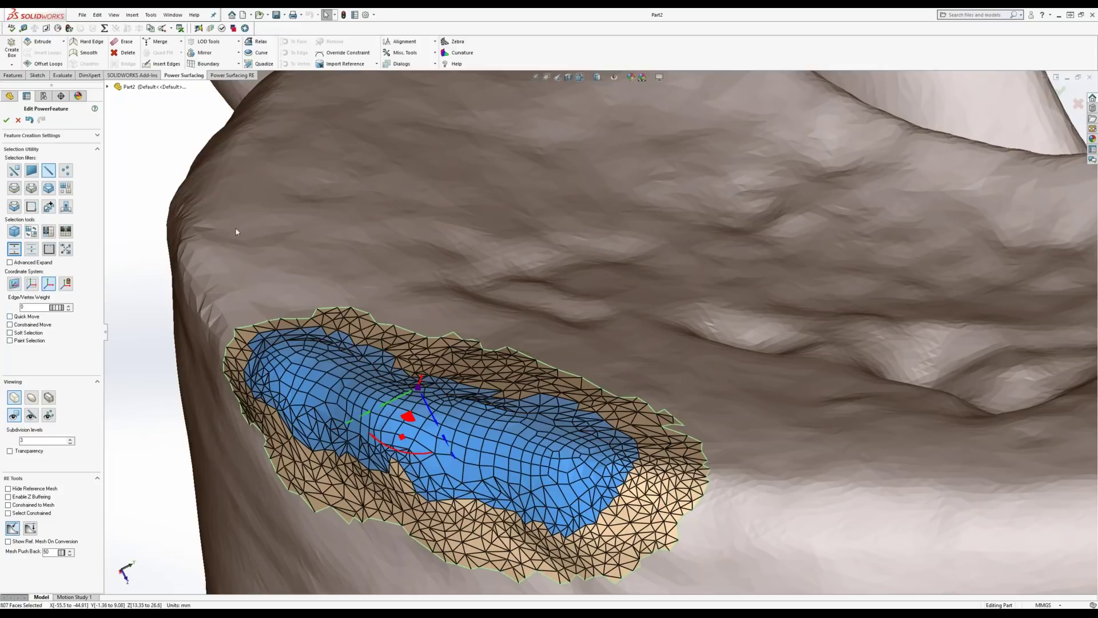
pyautogui.click(262, 43)
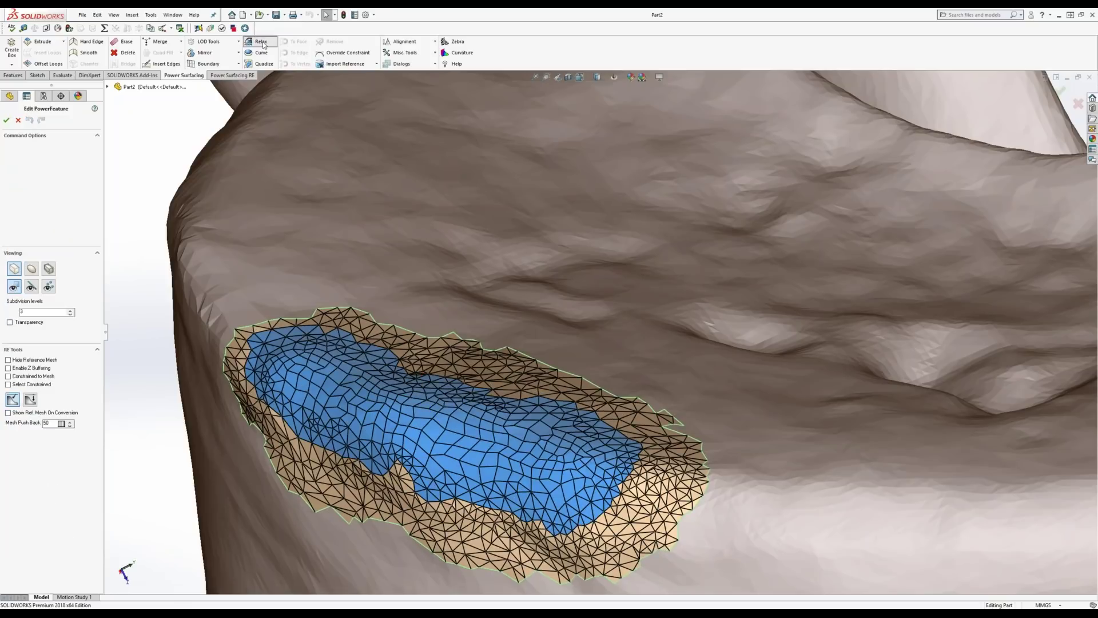
pyautogui.moveTo(400, 343); pyautogui.dragTo(401, 372, button='middle')
pyautogui.click(6, 120)
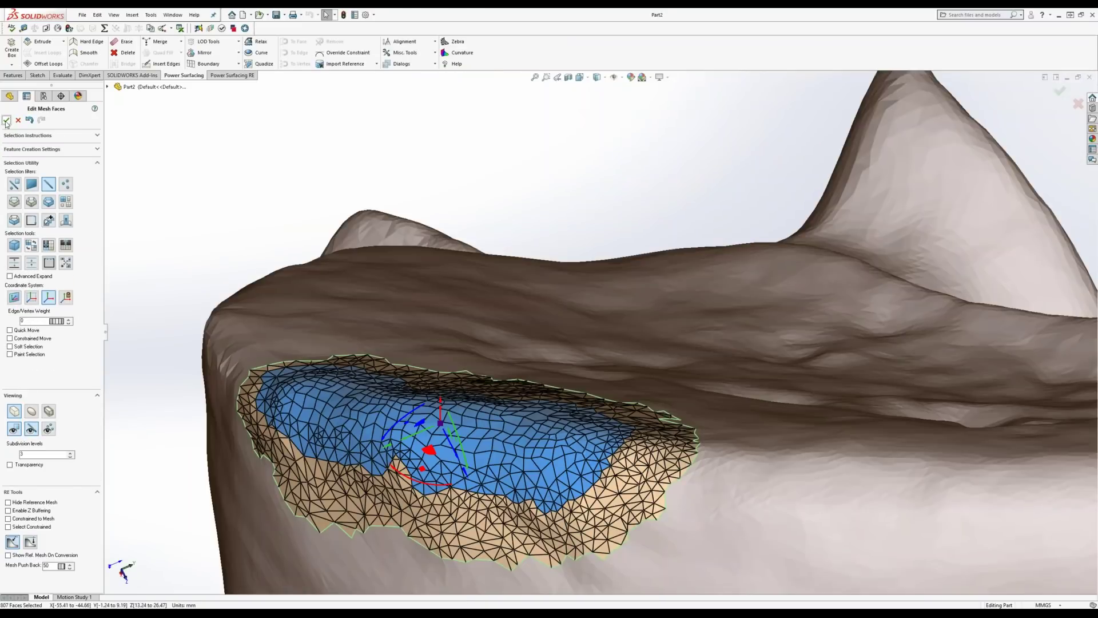
# Accept the mesh face edits, check the repaired rim on the whole vertebra, and finish editing the reference mesh.
pyautogui.click(6, 121)
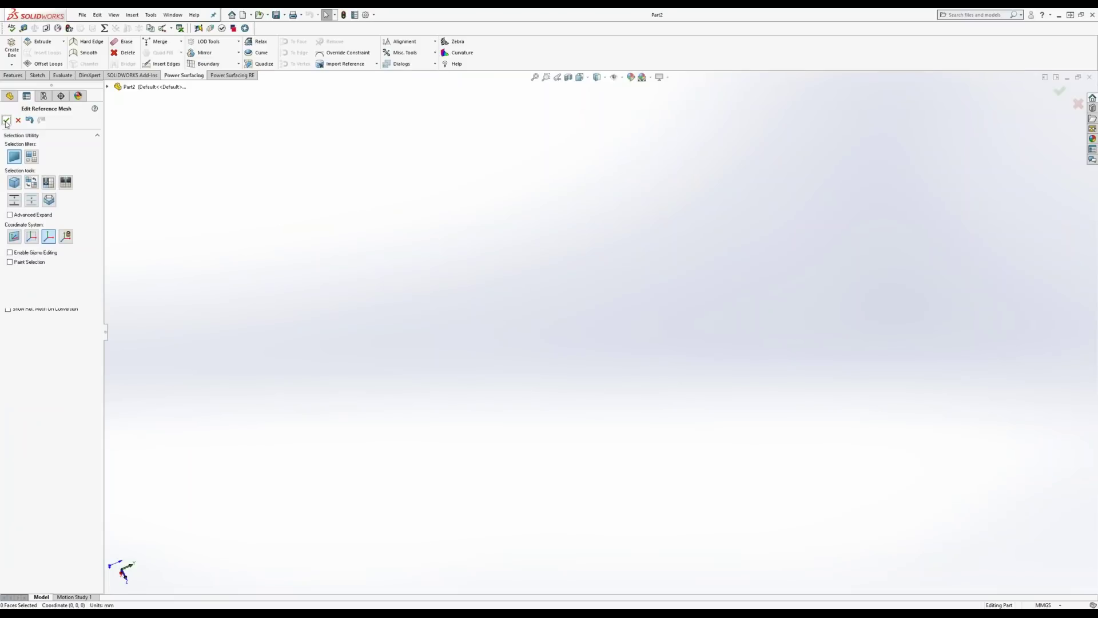
pyautogui.click(593, 195)
pyautogui.scroll(3, 554, 401)
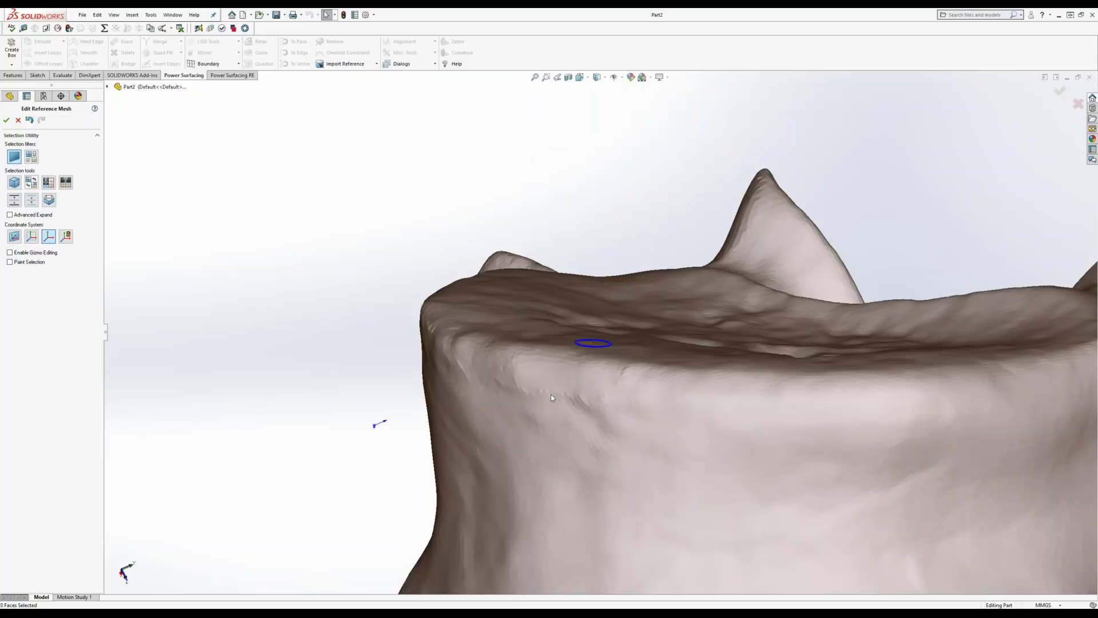
pyautogui.moveTo(588, 342)
pyautogui.mouseDown(button='middle')
pyautogui.moveTo(503, 489)
pyautogui.moveTo(517, 487)
pyautogui.moveTo(527, 385)
pyautogui.moveTo(572, 469)
pyautogui.moveTo(544, 424)
pyautogui.moveTo(821, 490)
pyautogui.moveTo(790, 469)
pyautogui.mouseUp(button='middle')
pyautogui.scroll(3, 534, 389)
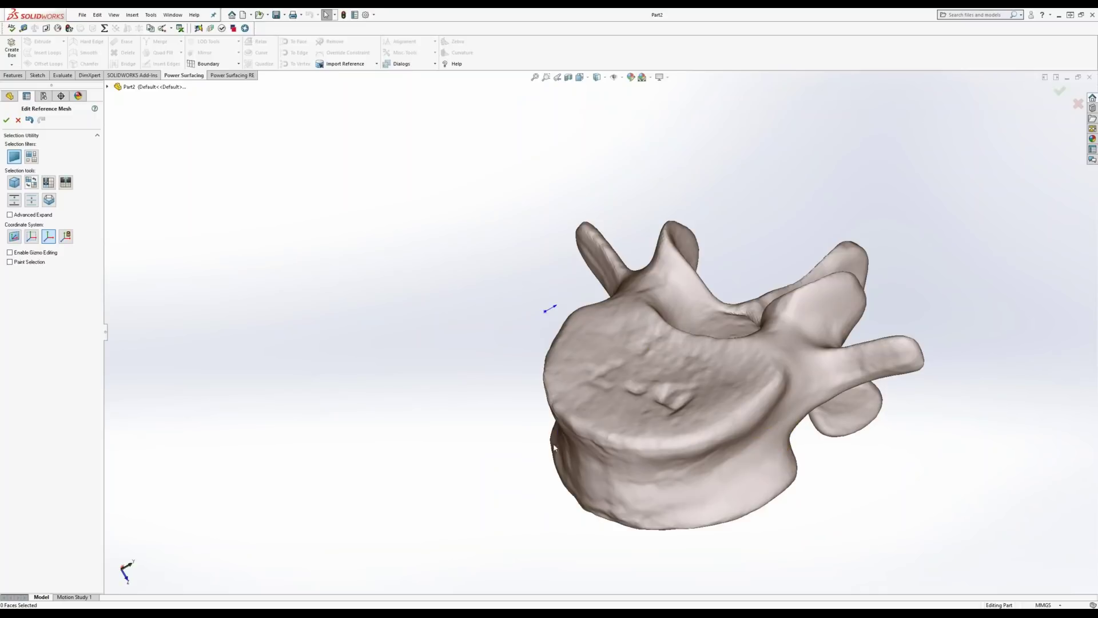
pyautogui.scroll(-1, 724, 379)
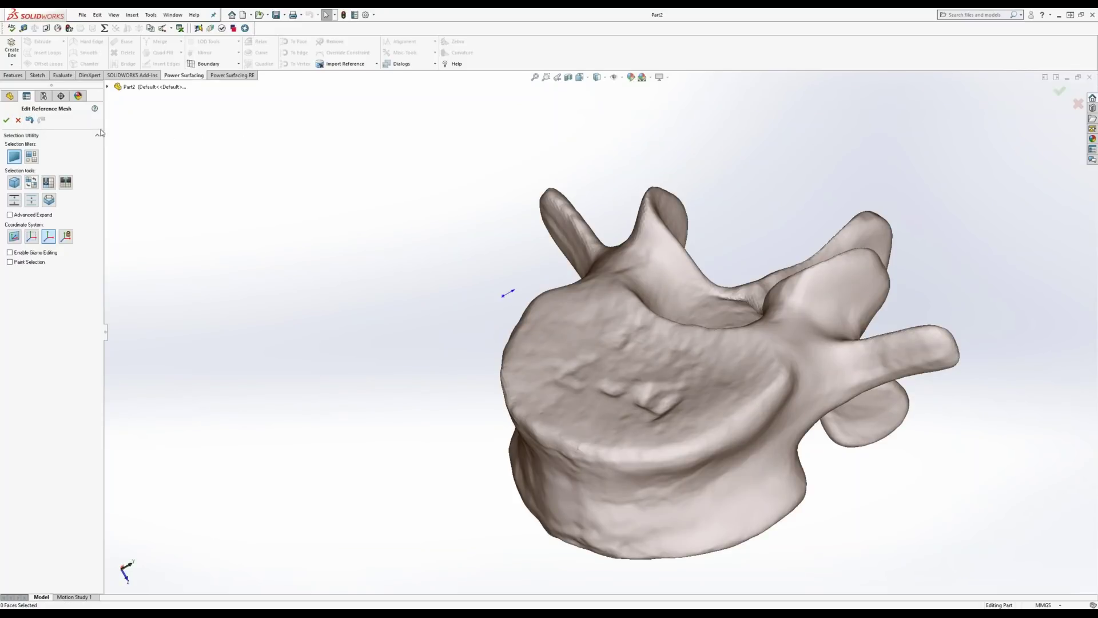
pyautogui.click(6, 120)
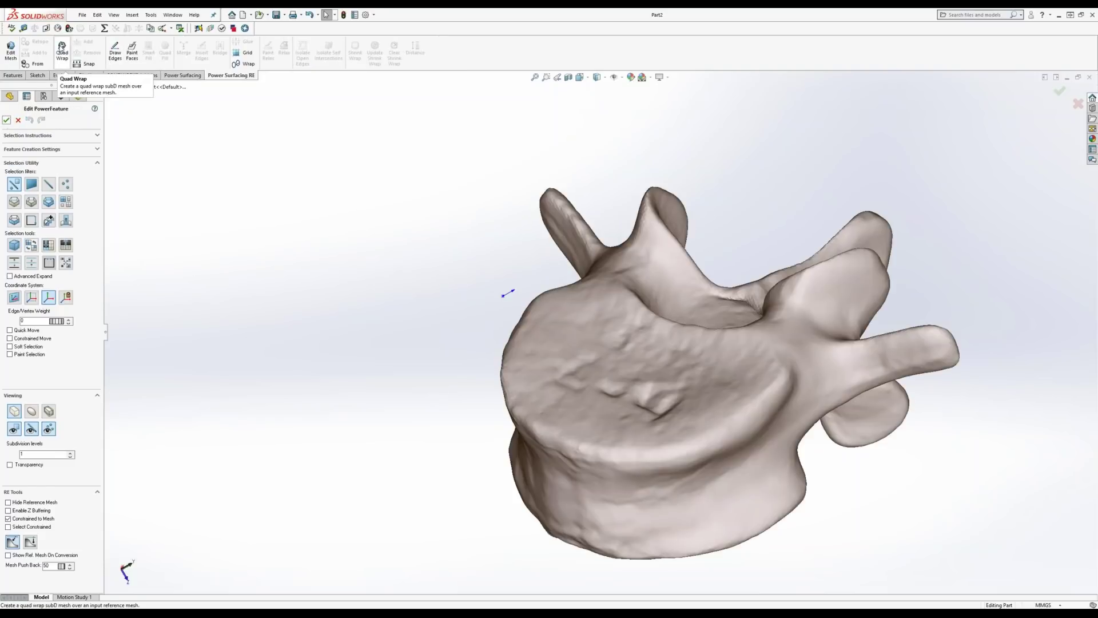
# Create a Quad Wrap over the vertebra with a 2% polygon size, previewing the mesh before accepting it.
pyautogui.click(62, 47)
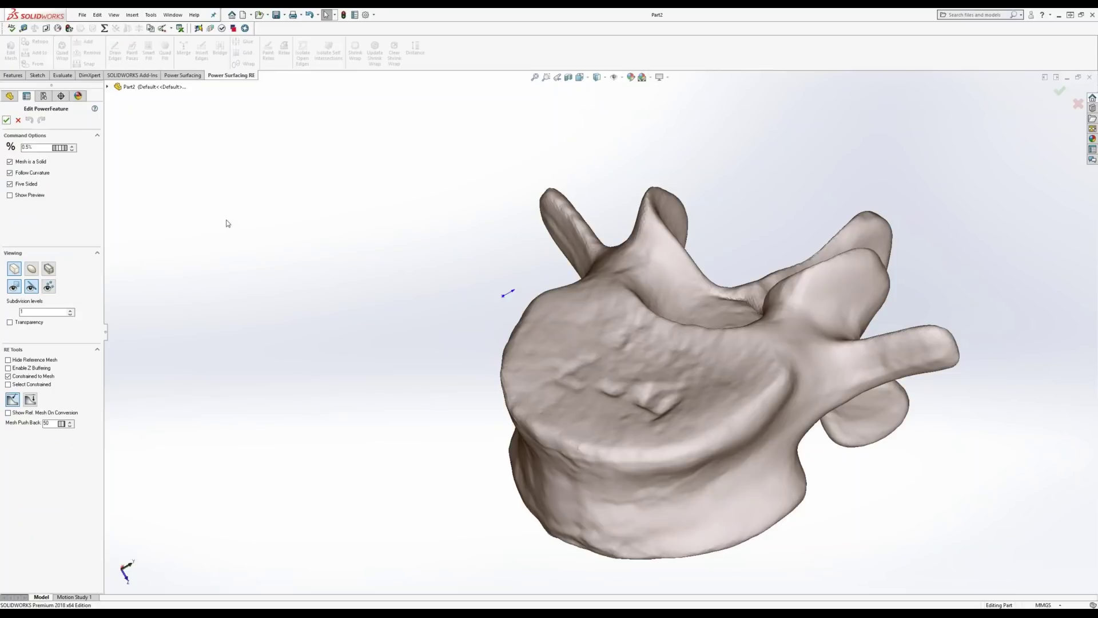
pyautogui.doubleClick(36, 145)
pyautogui.write('2')
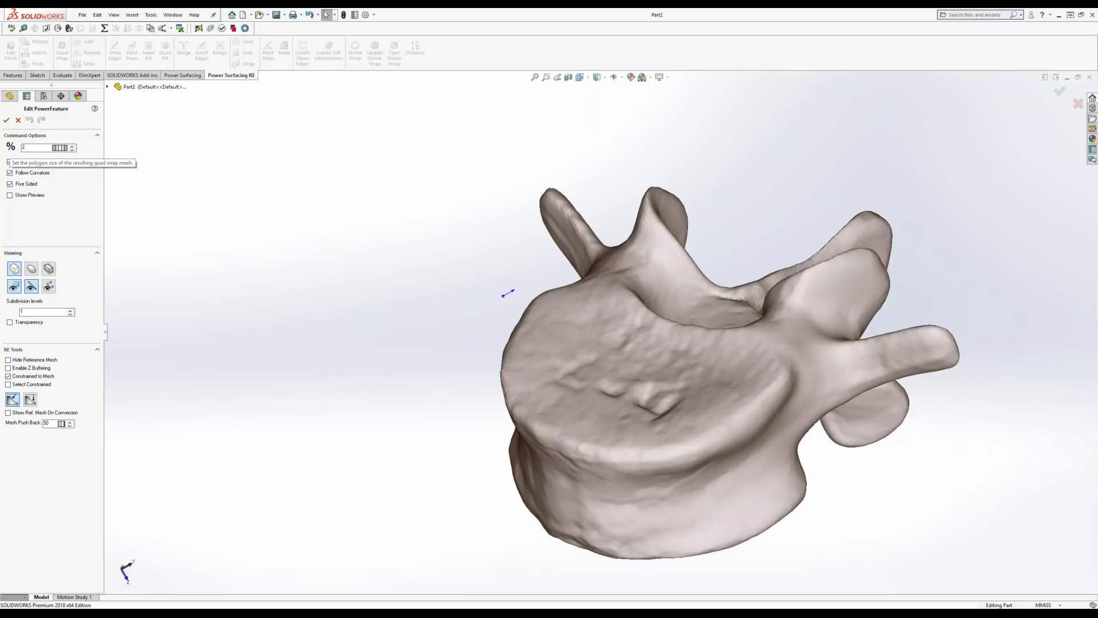
pyautogui.click(10, 195)
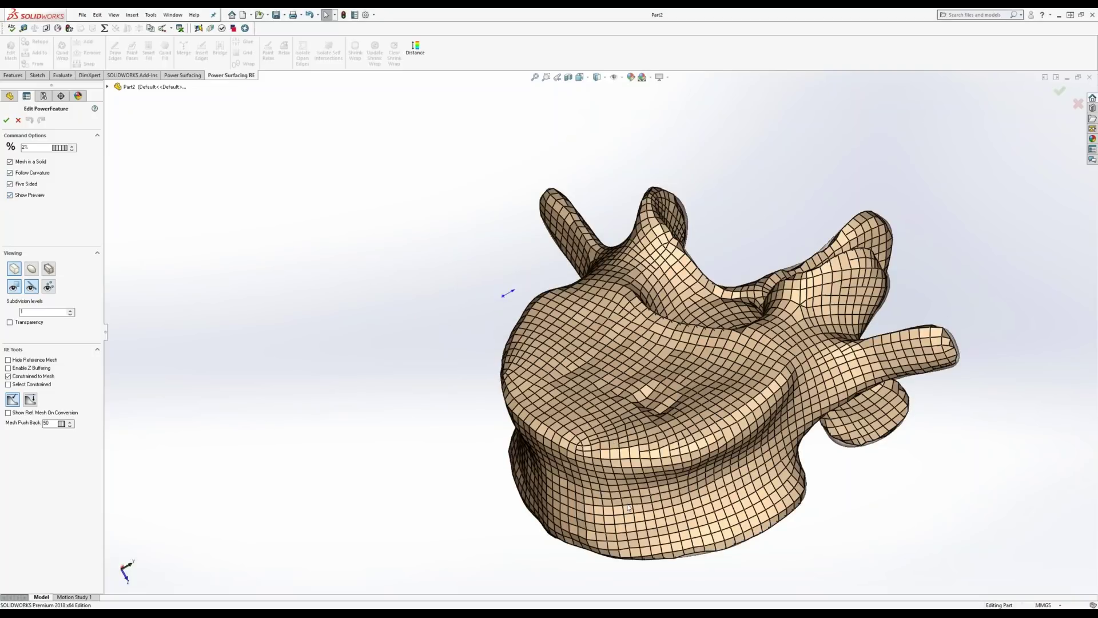
pyautogui.moveTo(628, 508)
pyautogui.mouseDown(button='middle')
pyautogui.moveTo(649, 480)
pyautogui.moveTo(629, 507)
pyautogui.mouseUp(button='middle')
pyautogui.click(6, 120)
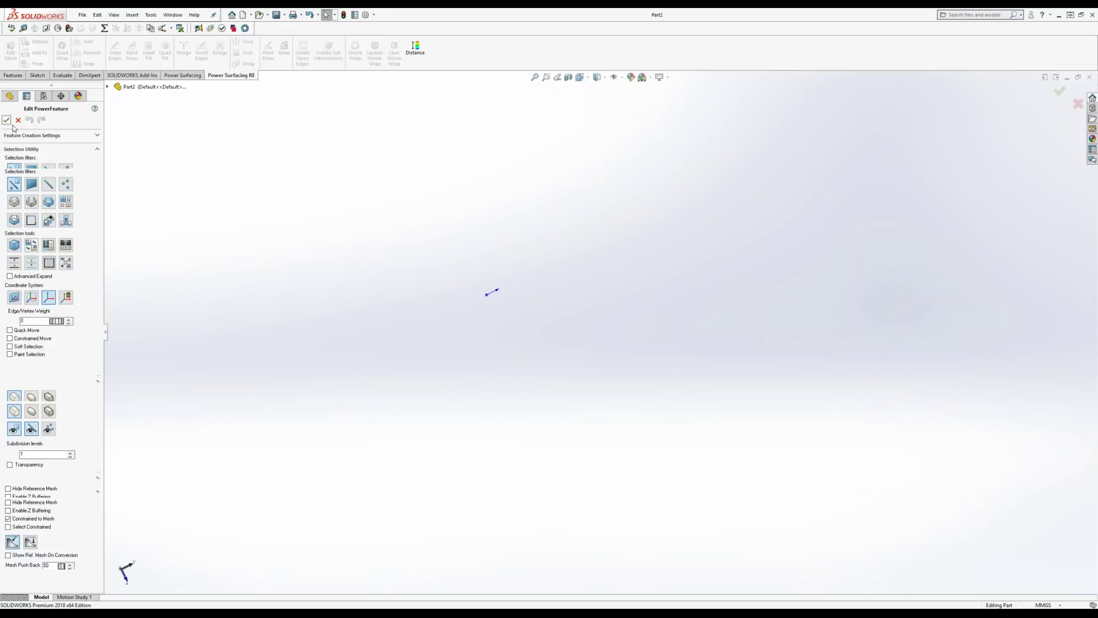
pyautogui.moveTo(544, 461); pyautogui.dragTo(500, 401, button='middle')
pyautogui.scroll(-1, 991, 424)
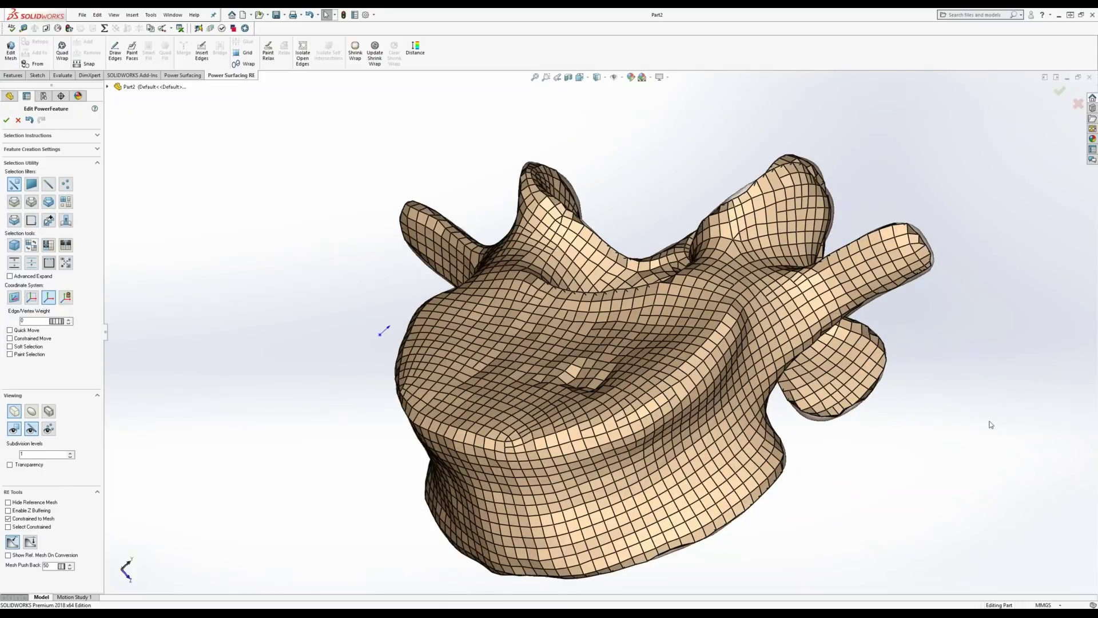
pyautogui.scroll(-1, 990, 422)
pyautogui.scroll(1, 990, 422)
pyautogui.moveTo(548, 366); pyautogui.dragTo(550, 371, button='middle')
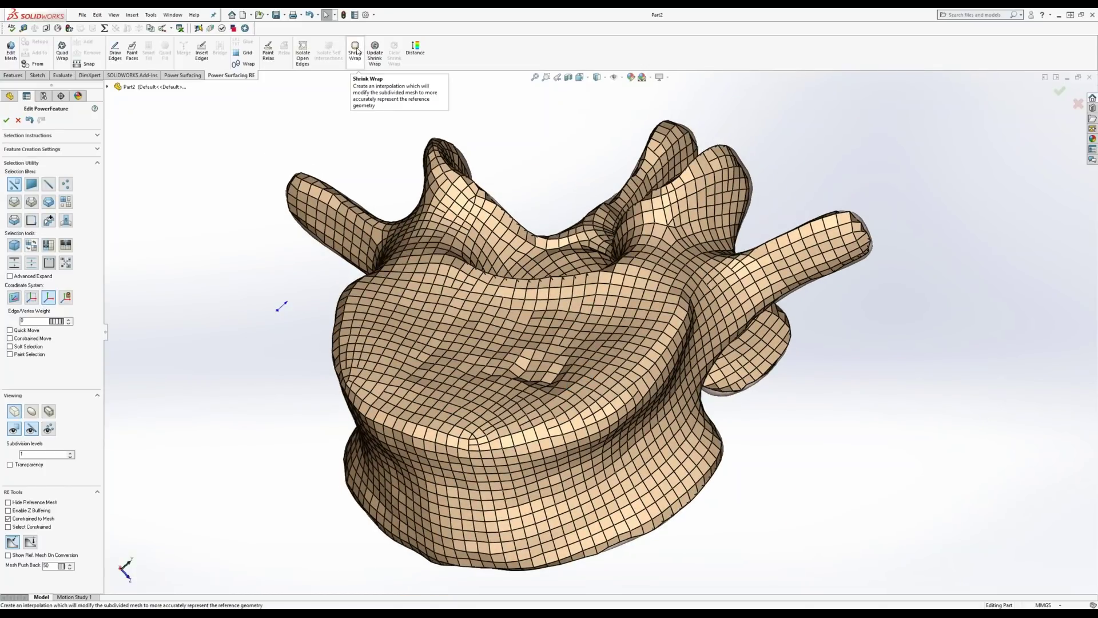
# Set up a Default Shrink Wrap with interpolation level 1 and preview on, and hide the mesh edge display.
pyautogui.click(355, 51)
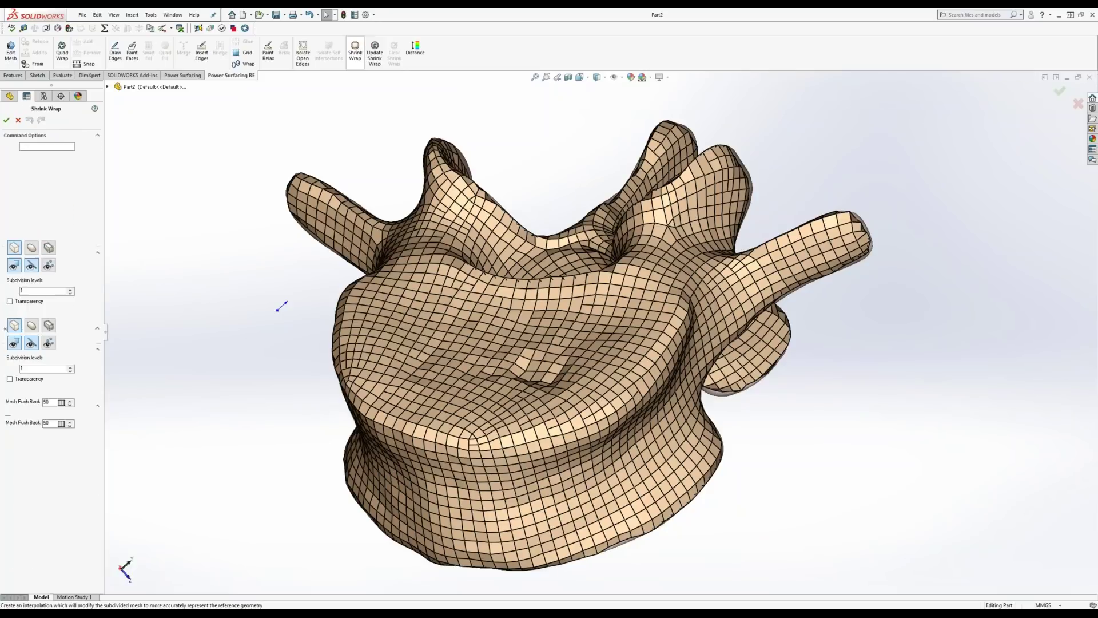
pyautogui.click(29, 327)
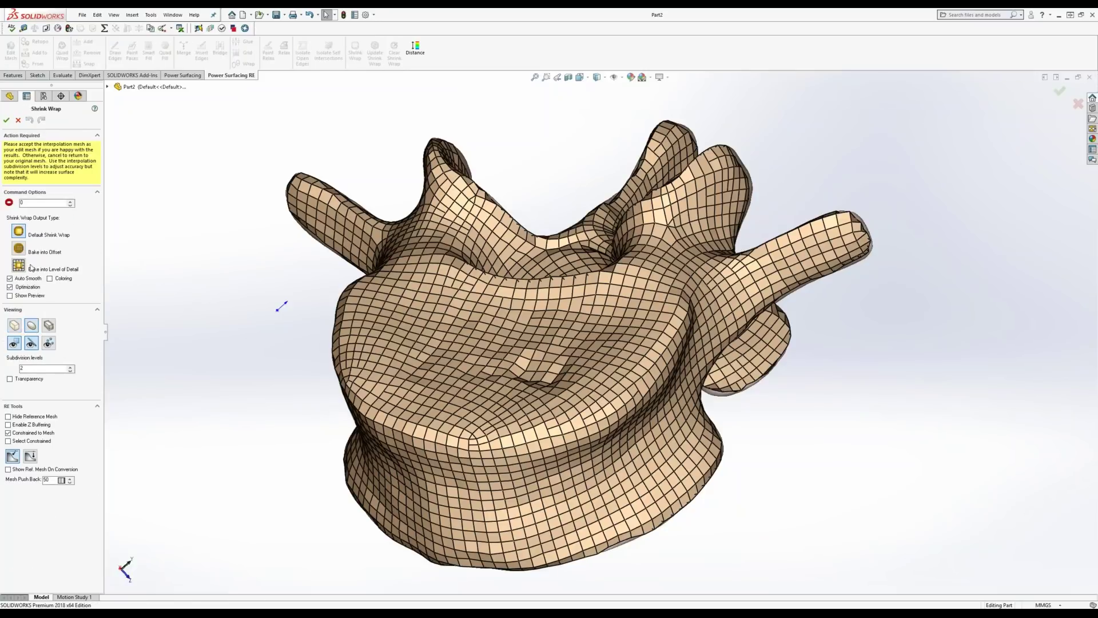
pyautogui.click(70, 202)
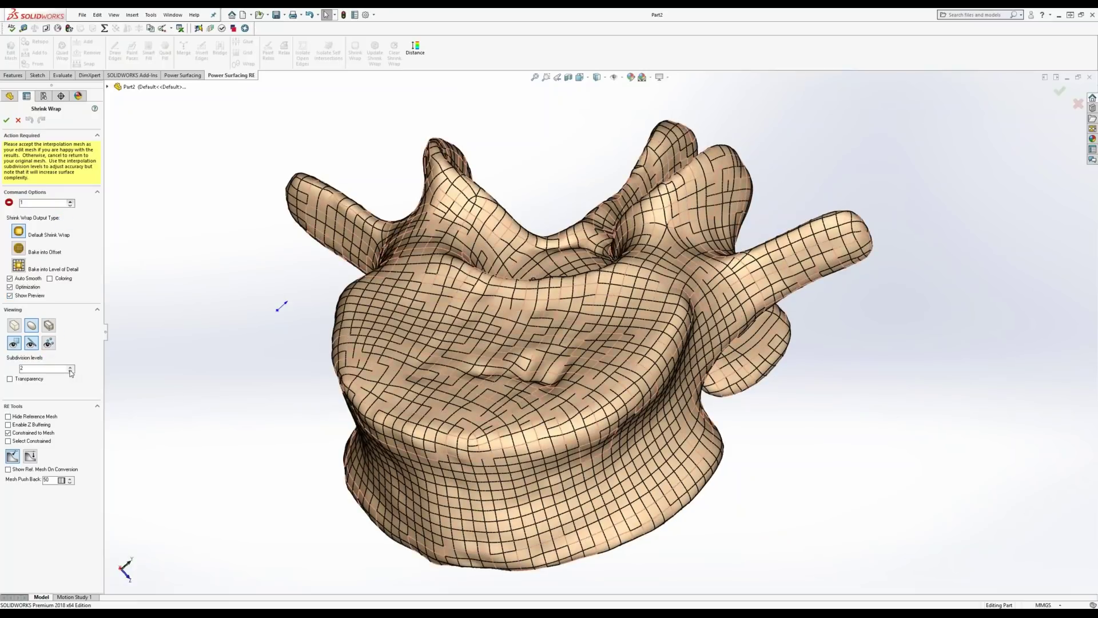
pyautogui.click(70, 371)
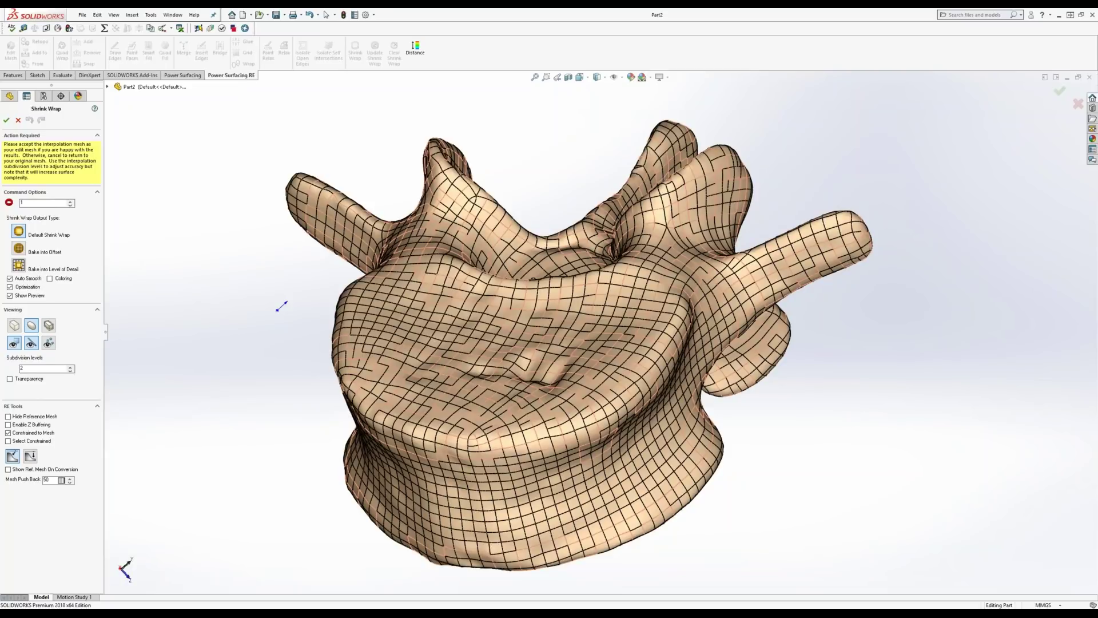
pyautogui.moveTo(509, 329); pyautogui.dragTo(542, 352, button='middle')
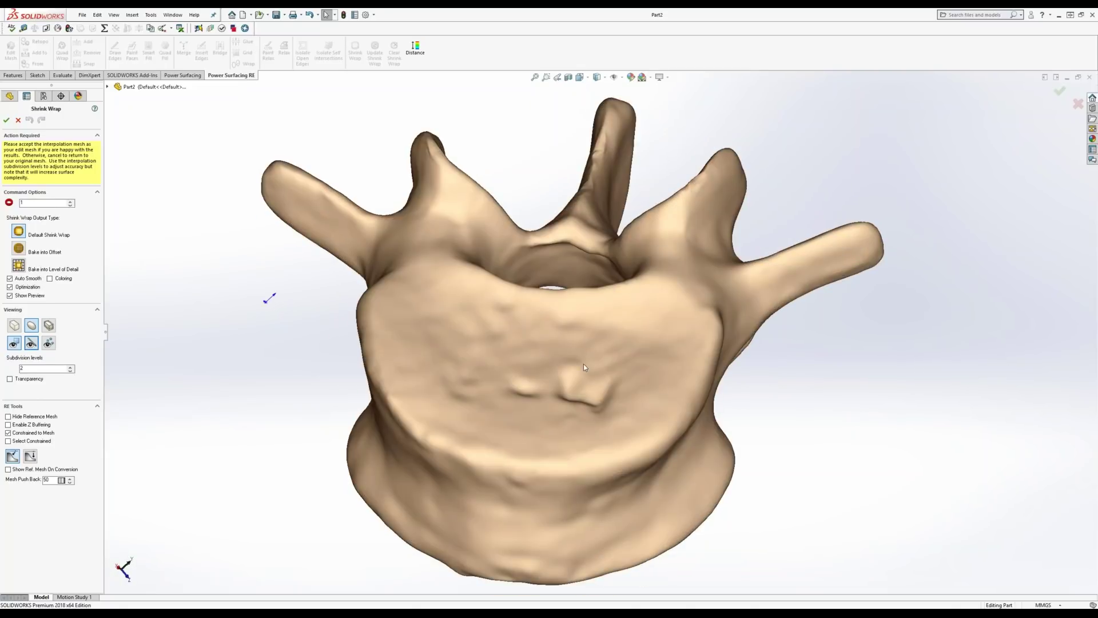
pyautogui.moveTo(583, 366); pyautogui.dragTo(580, 324, button='middle')
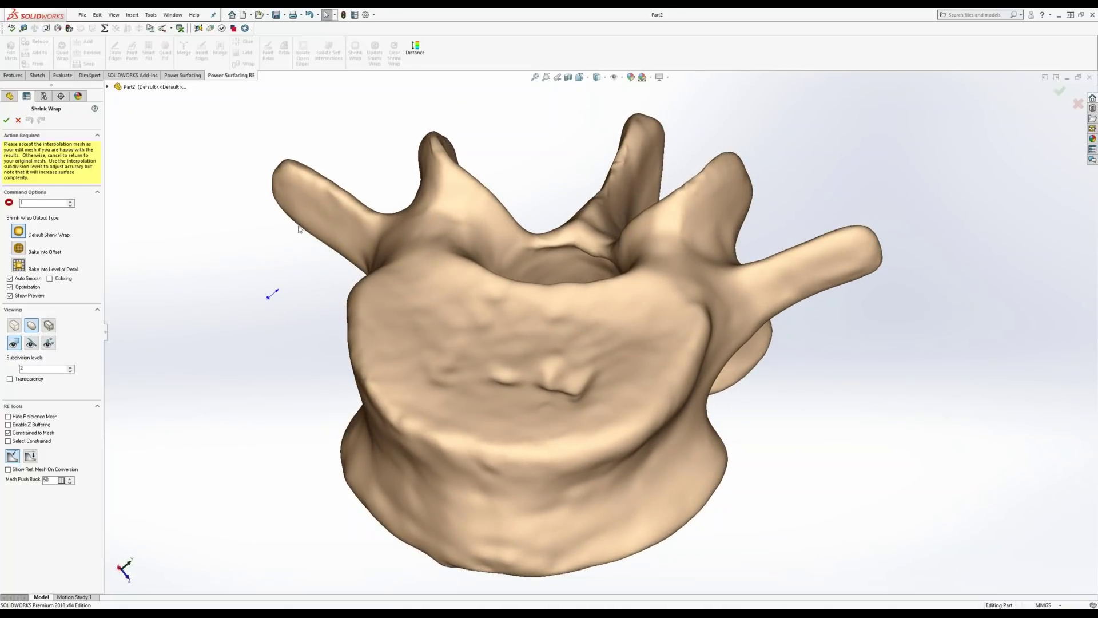
# Display the Distance color map and examine the shrink wrap's deviation from the reference mesh around the vertebra.
pyautogui.click(415, 47)
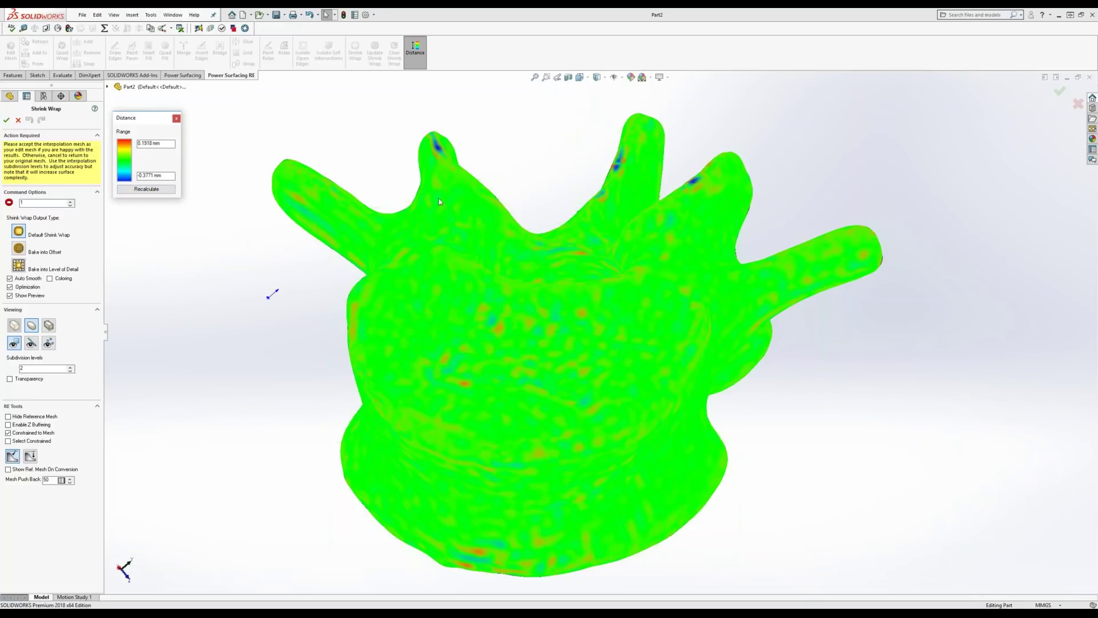
pyautogui.scroll(-2, 448, 193)
pyautogui.moveTo(558, 339); pyautogui.dragTo(565, 273, button='middle')
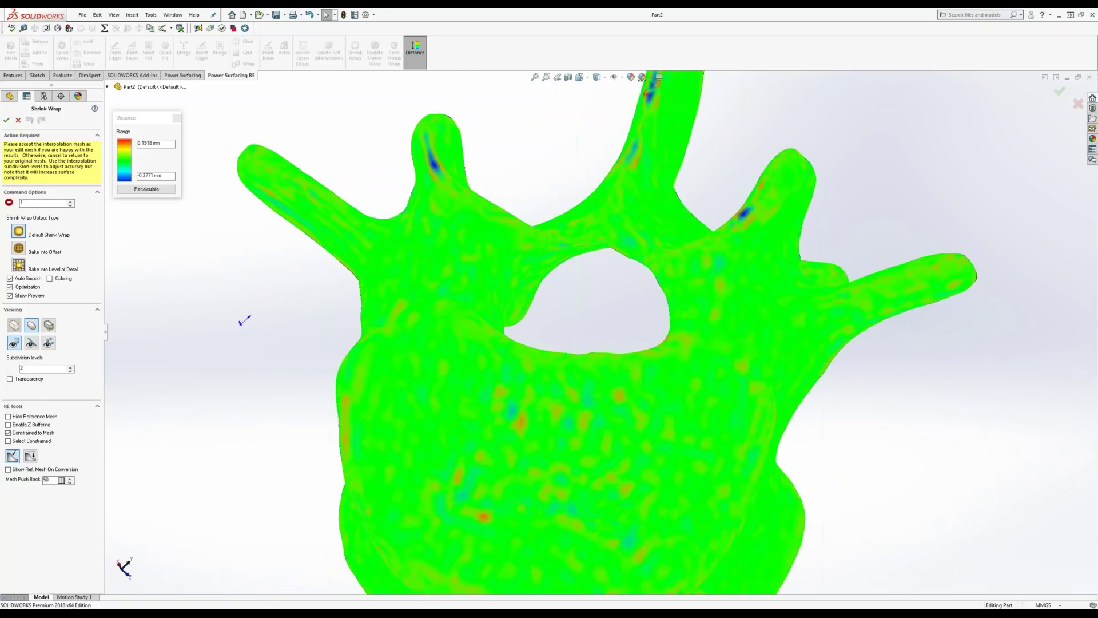
pyautogui.scroll(3, 592, 452)
pyautogui.moveTo(592, 452); pyautogui.dragTo(593, 470, button='middle')
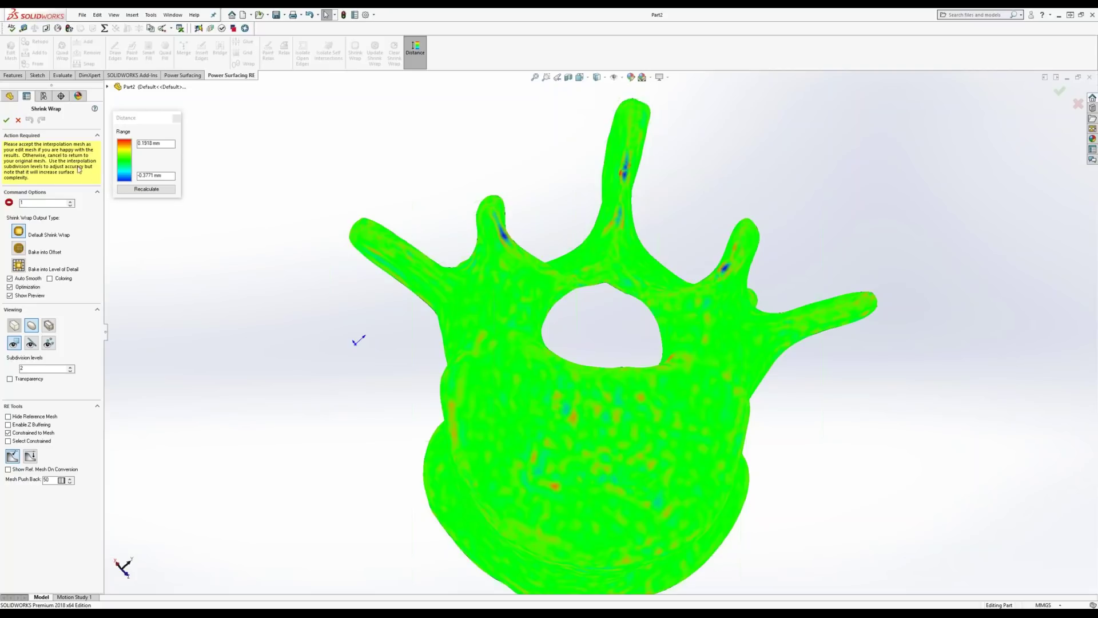
# Accept the shrink wrap as the edit mesh and bring up the general Power Surfacing commands.
pyautogui.click(6, 119)
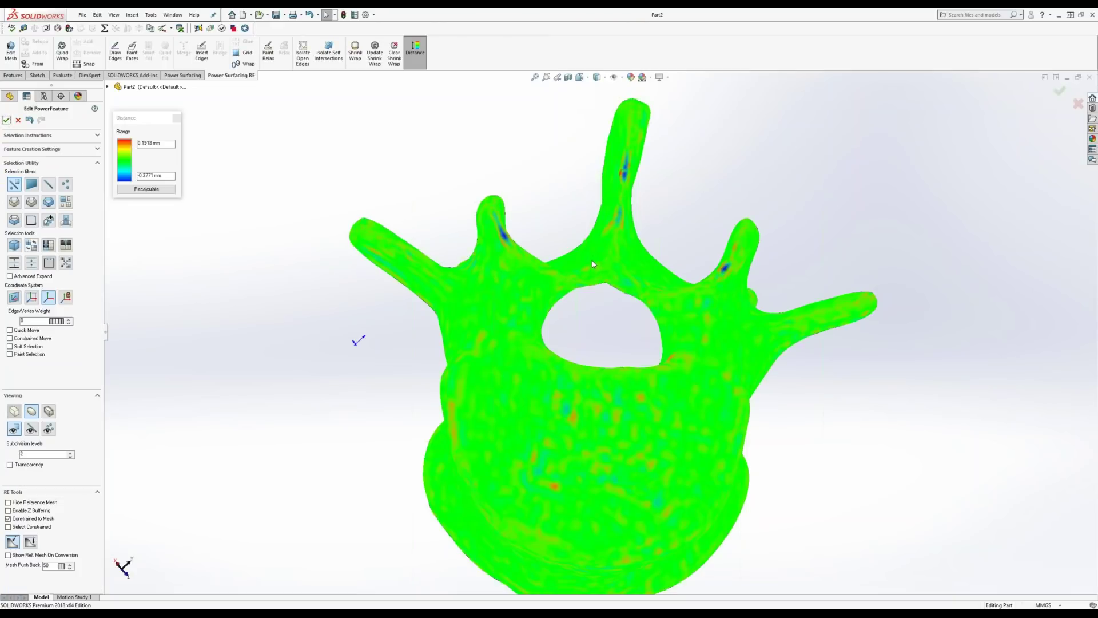
pyautogui.moveTo(593, 258); pyautogui.dragTo(549, 268, button='middle')
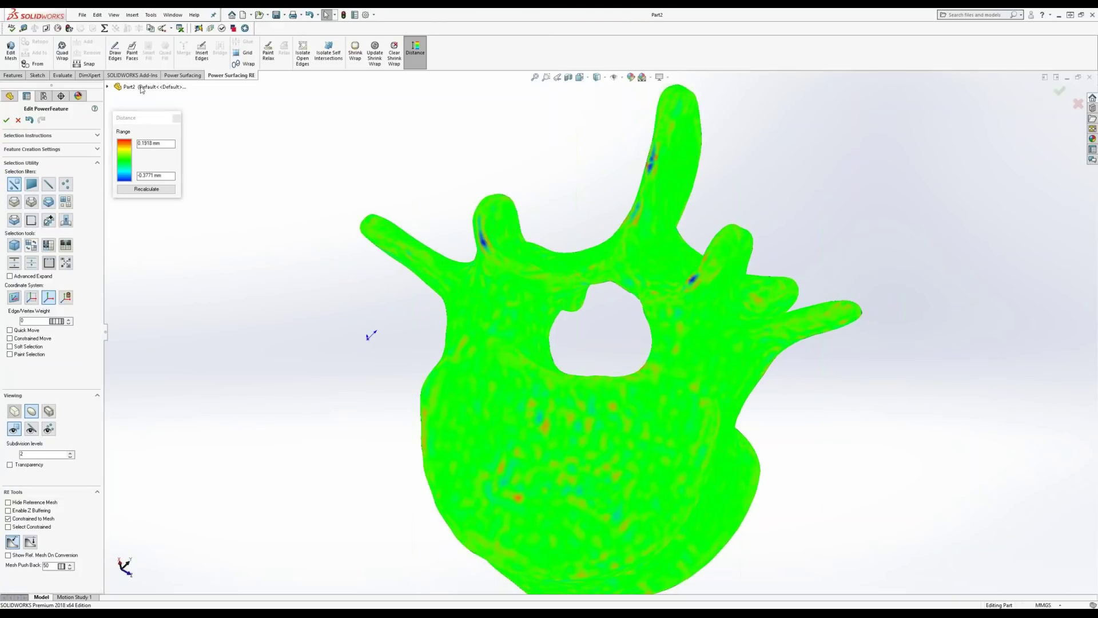
pyautogui.click(180, 76)
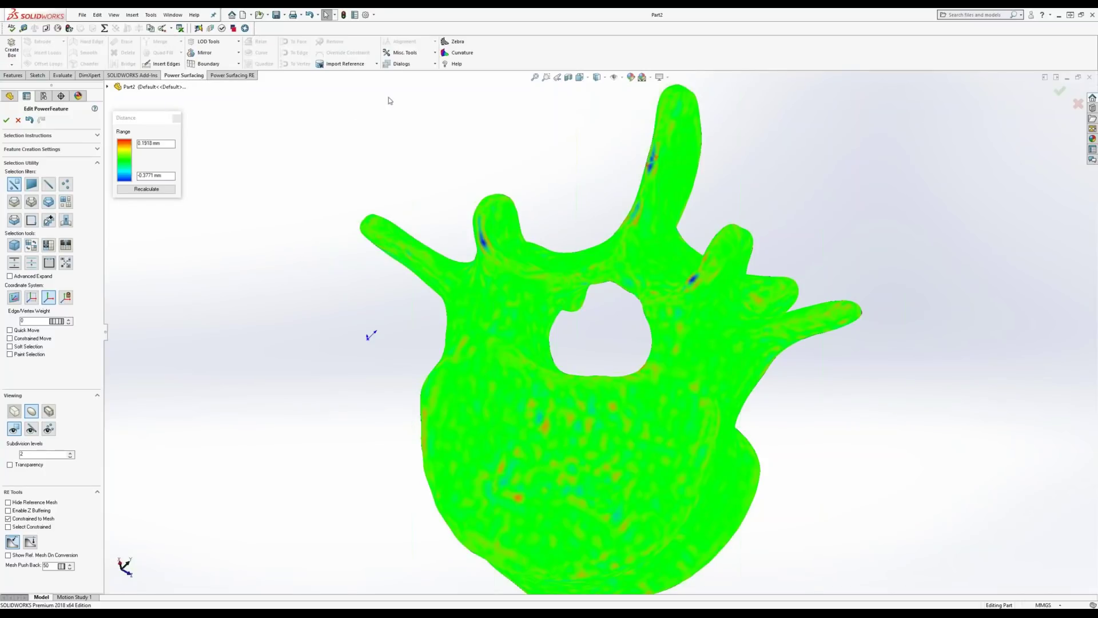
# Bring up the Selection Set Manager and place it clear of the vertebra.
pyautogui.click(434, 64)
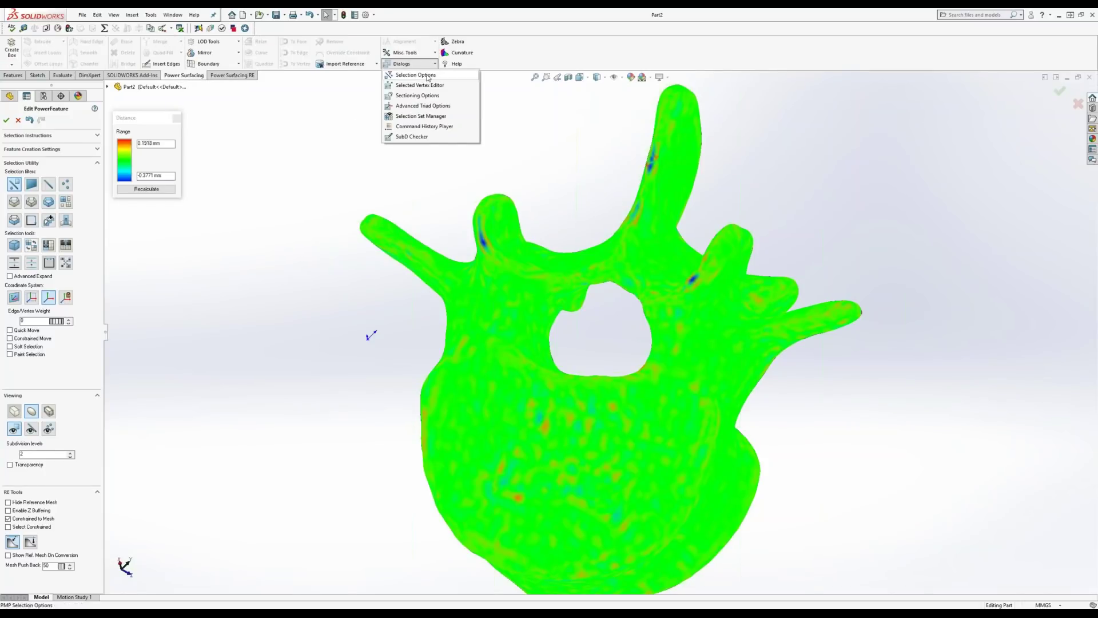
pyautogui.click(421, 116)
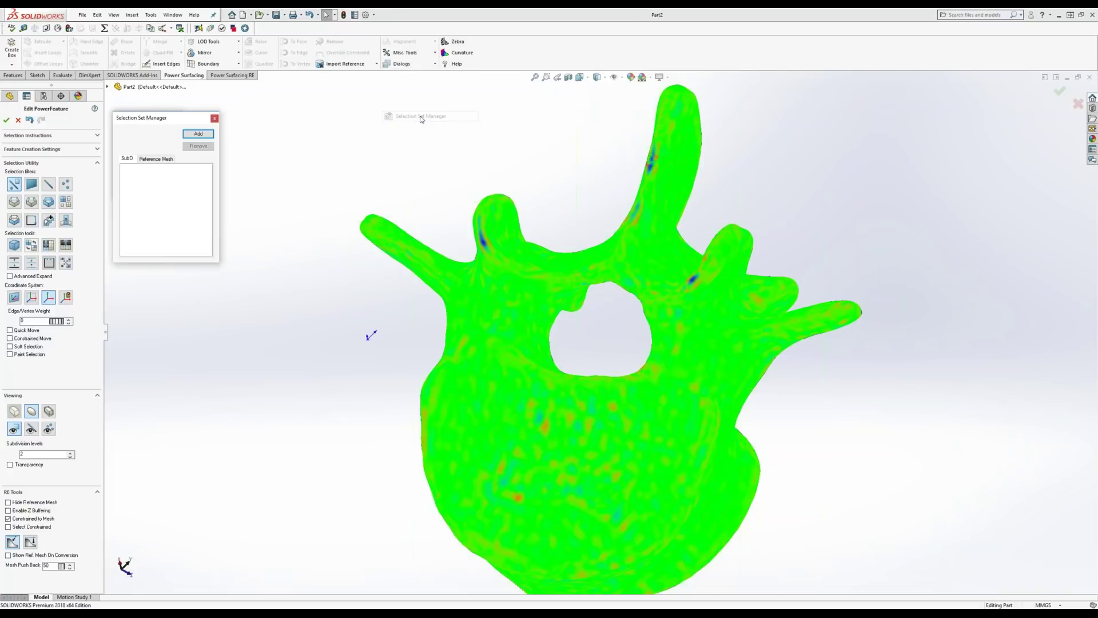
pyautogui.moveTo(162, 114); pyautogui.dragTo(985, 98)
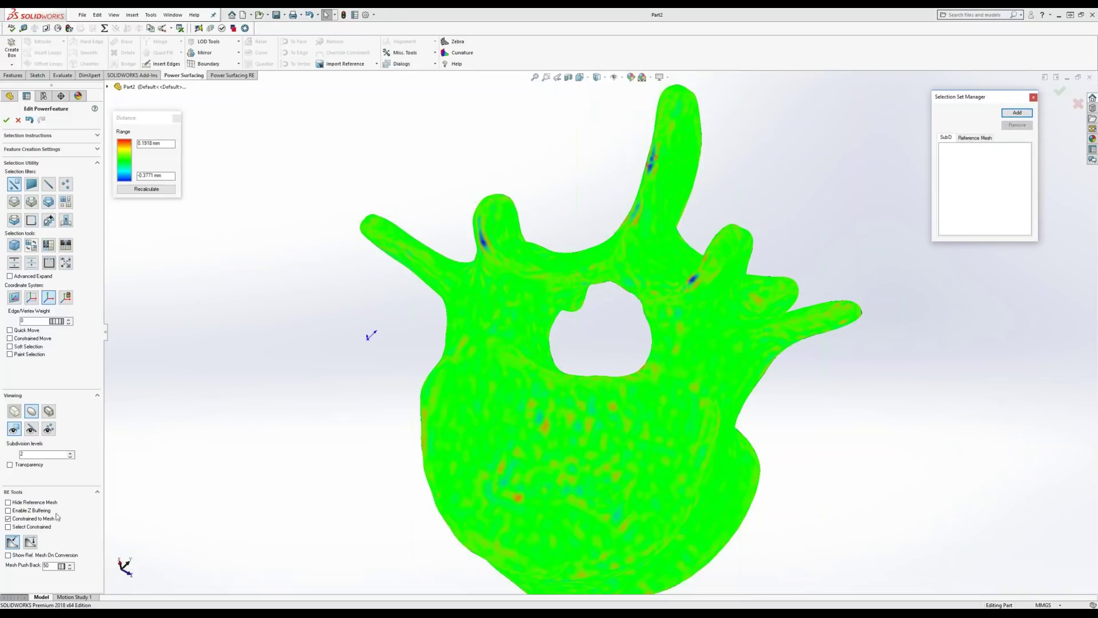
# Select the four faces at the strongest deviation spots on the vertebra and store them as a SubD selection set.
pyautogui.click(35, 191)
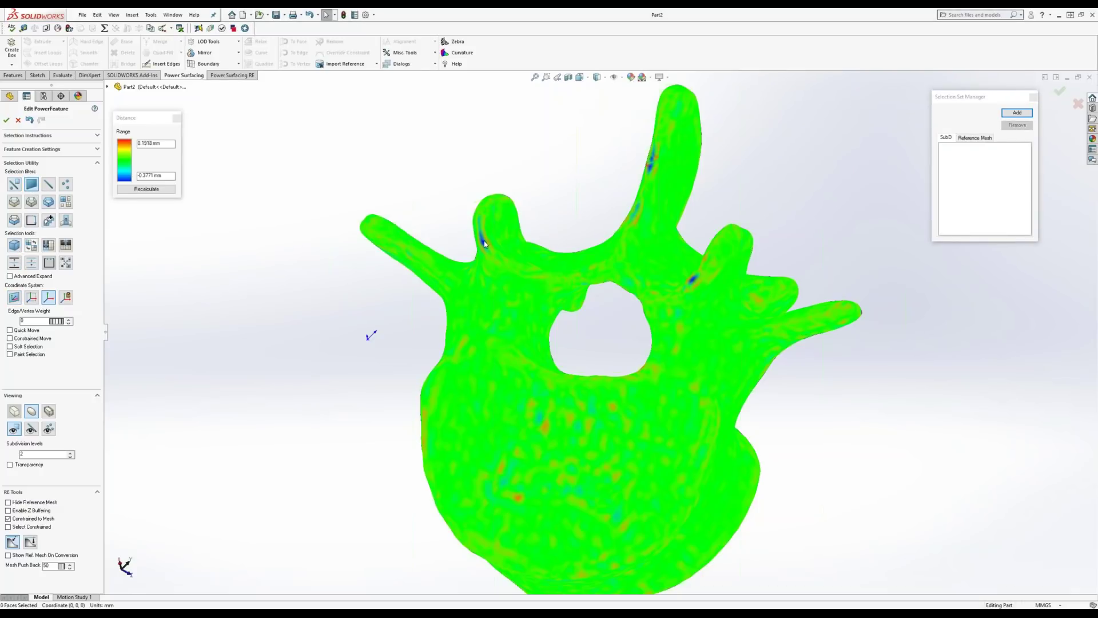
pyautogui.click(691, 280)
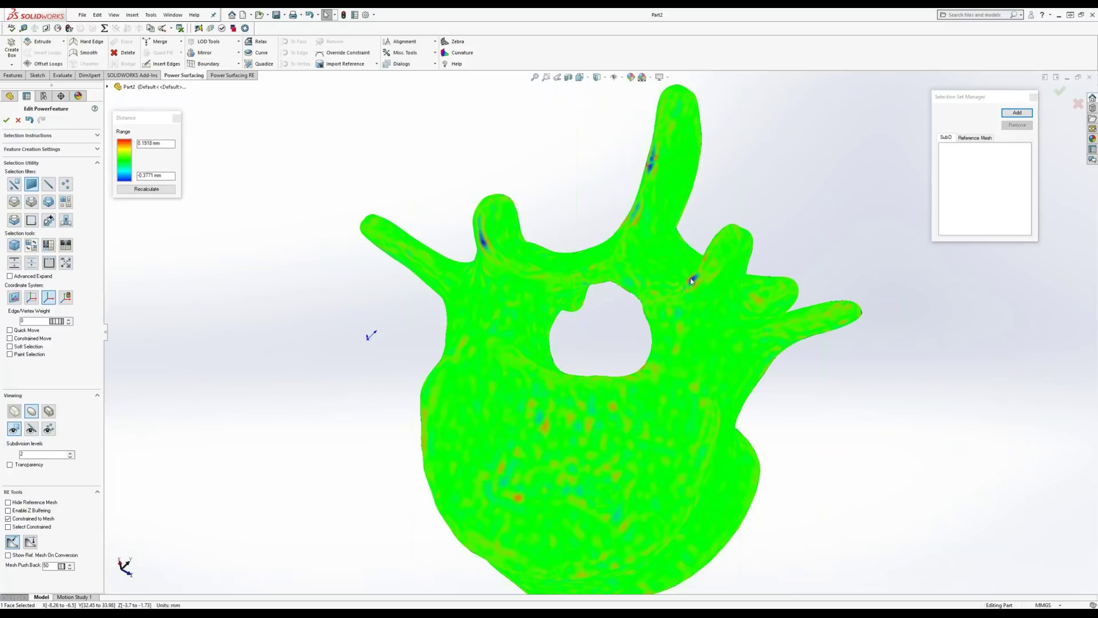
pyautogui.keyDown('ctrl'); pyautogui.click(679, 192); pyautogui.keyUp('ctrl')
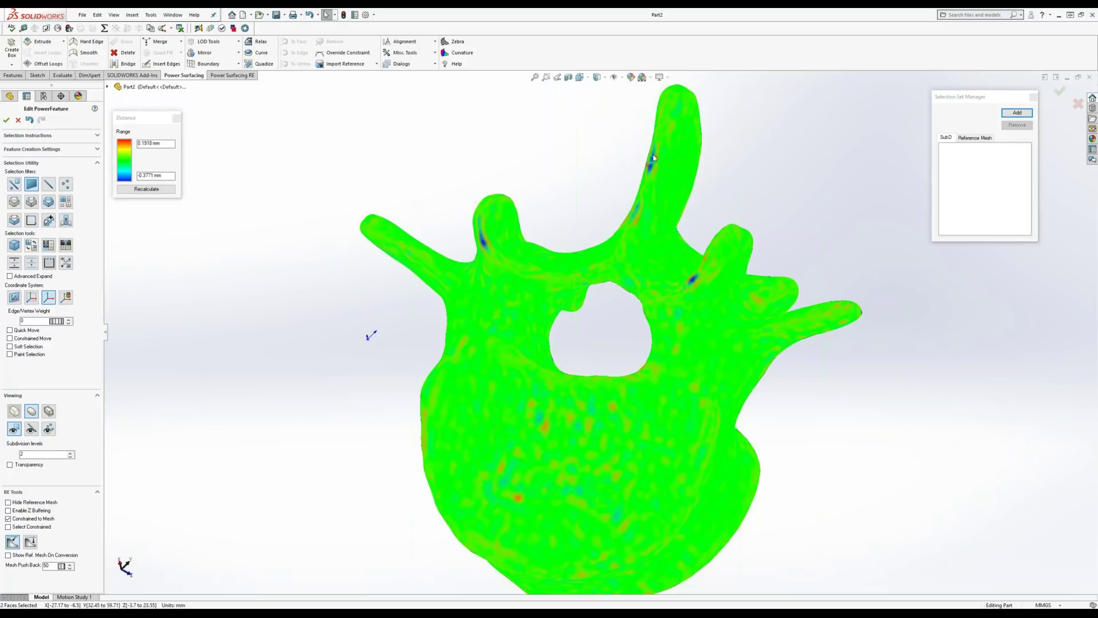
pyautogui.moveTo(627, 247); pyautogui.dragTo(640, 376, button='middle')
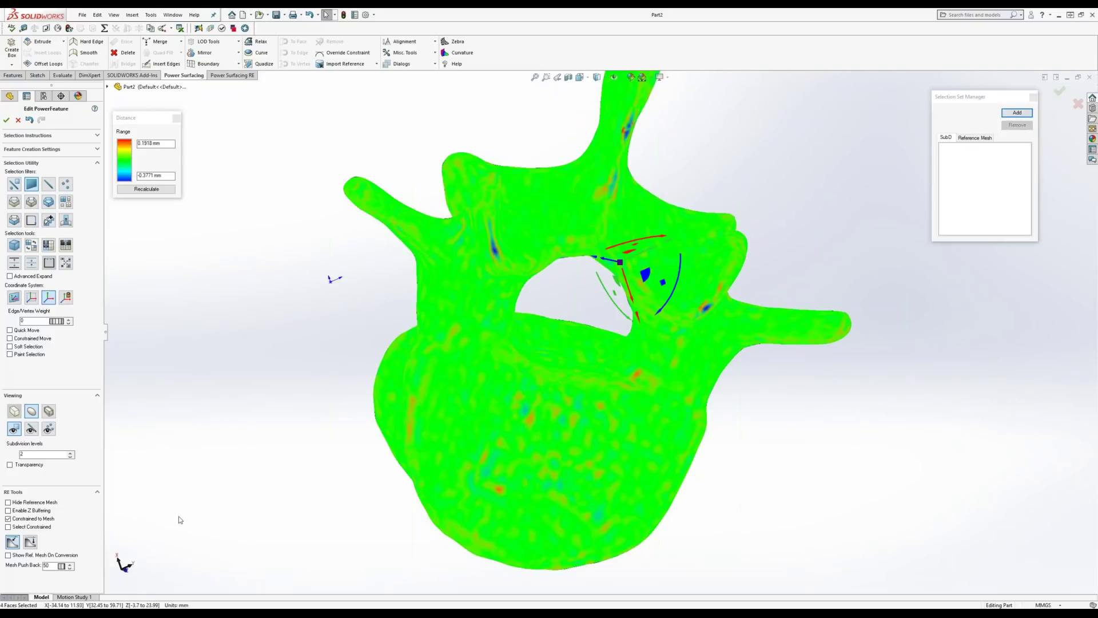
pyautogui.click(1017, 113)
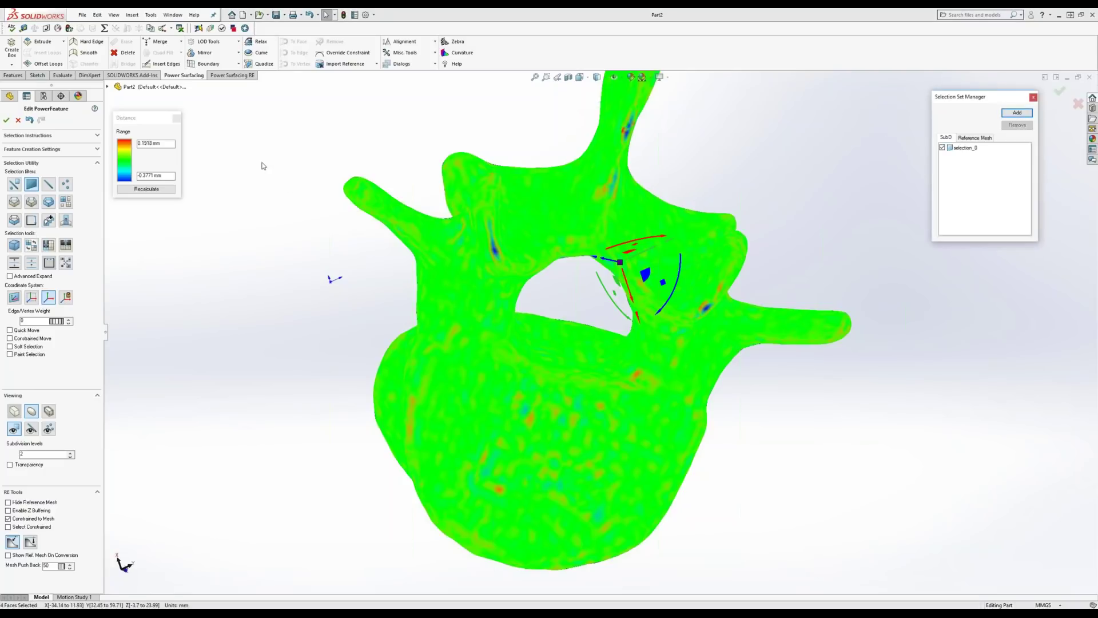
# Close the Distance color map and enable Z buffering to compare the SubD surface with the reference mesh.
pyautogui.click(177, 118)
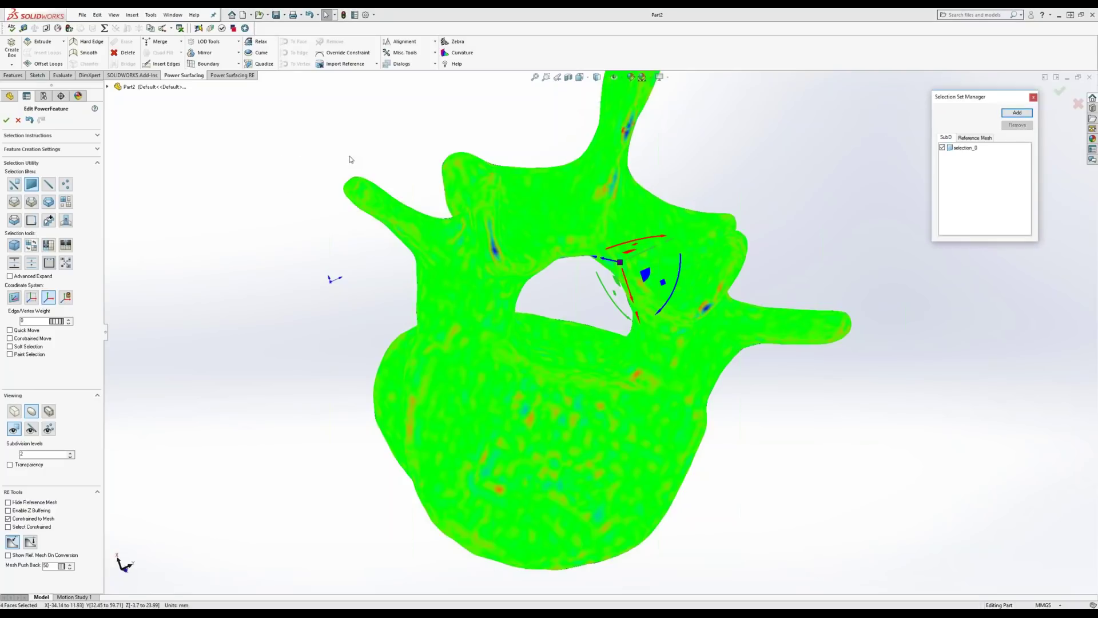
pyautogui.moveTo(572, 281); pyautogui.dragTo(551, 182, button='middle')
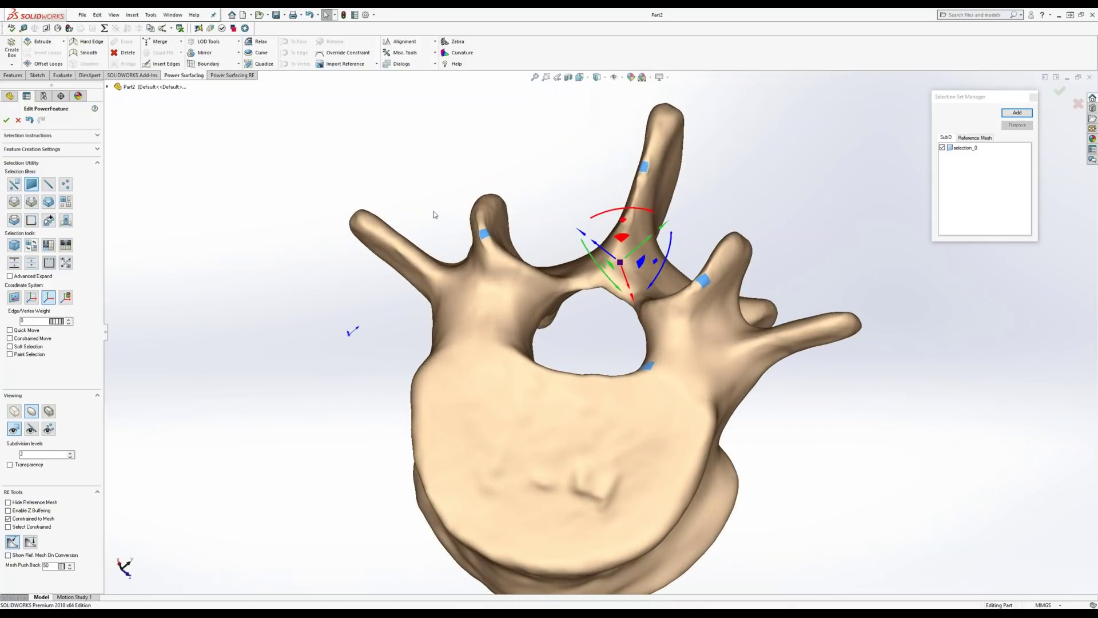
pyautogui.click(19, 509)
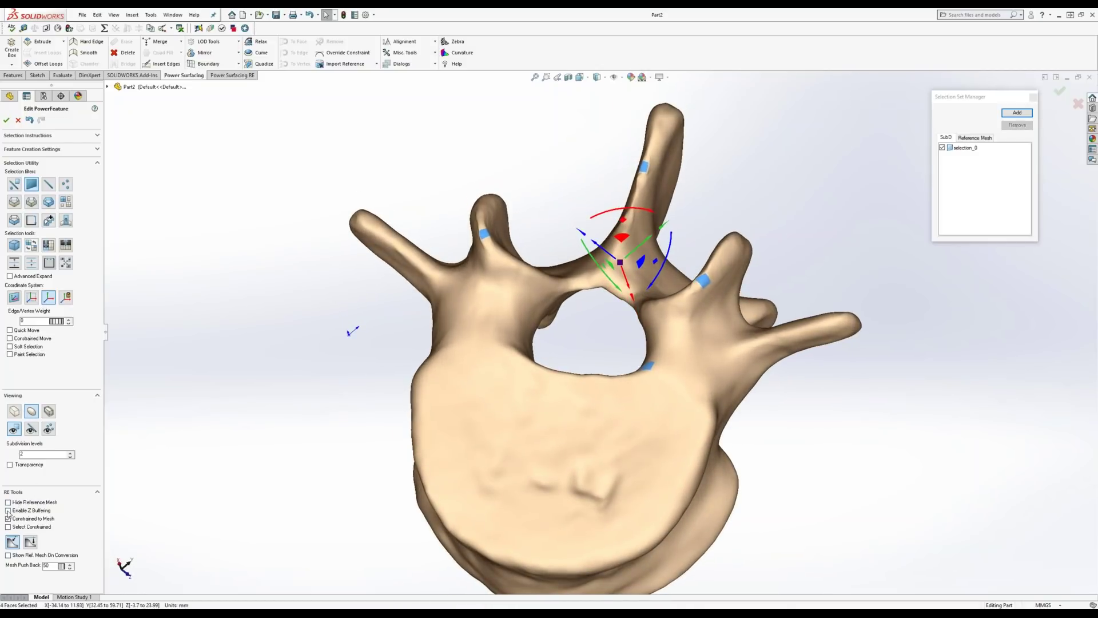
pyautogui.scroll(-3, 503, 234)
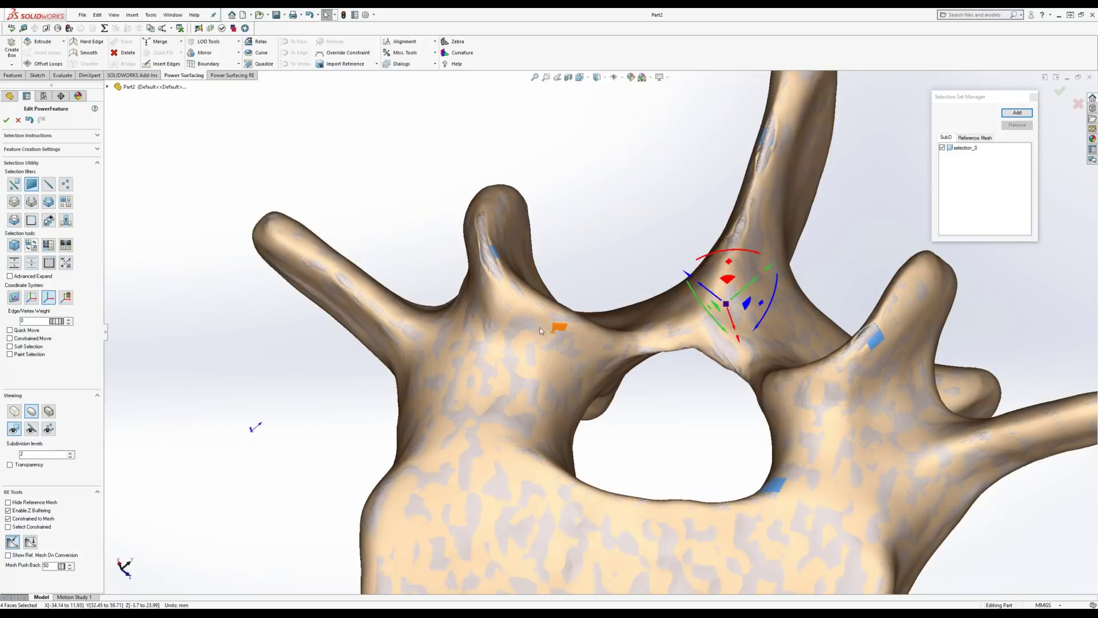
# Display the control mesh with its edges and Z buffering off, around the marked face on the short upper process.
pyautogui.click(13, 412)
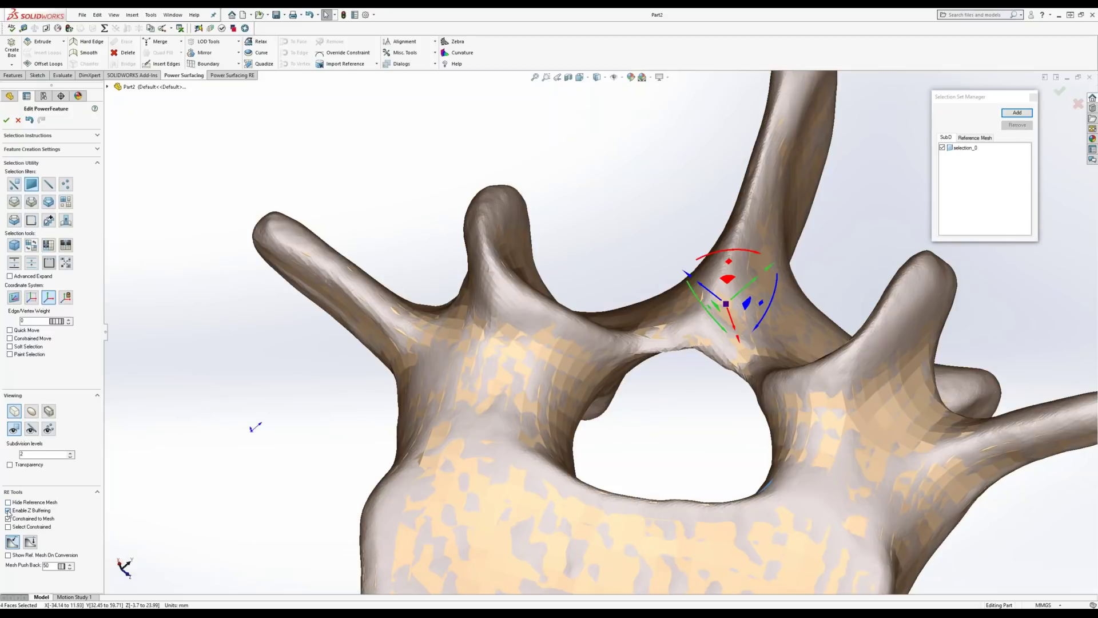
pyautogui.click(8, 510)
pyautogui.moveTo(435, 297); pyautogui.dragTo(495, 238, button='middle')
pyautogui.scroll(-4, 495, 238)
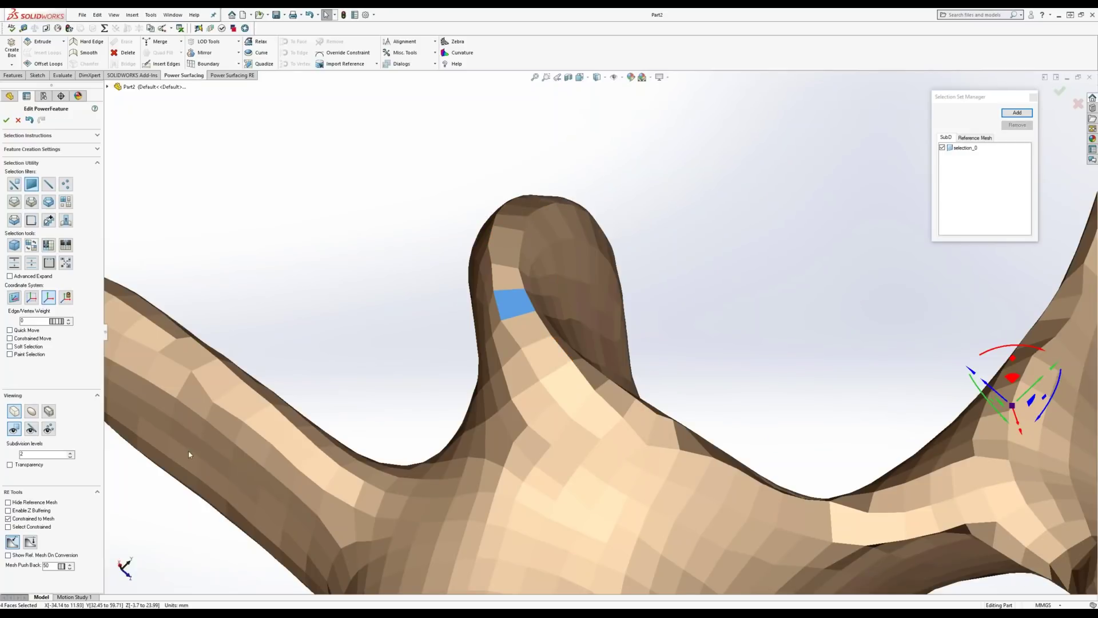
pyautogui.moveTo(506, 305); pyautogui.dragTo(602, 223, button='middle')
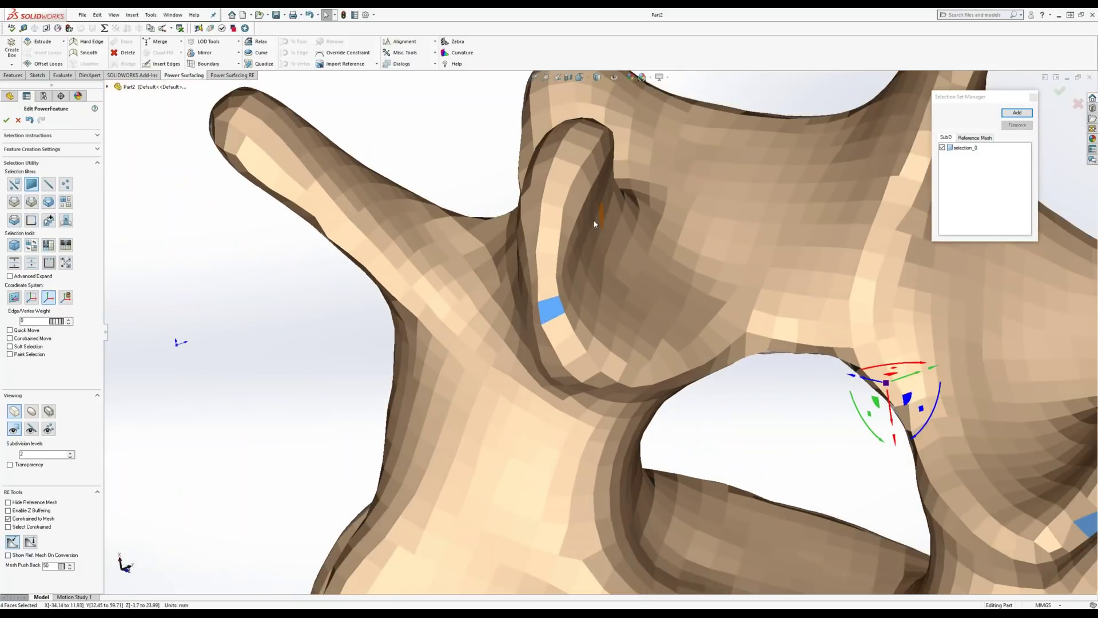
pyautogui.click(30, 431)
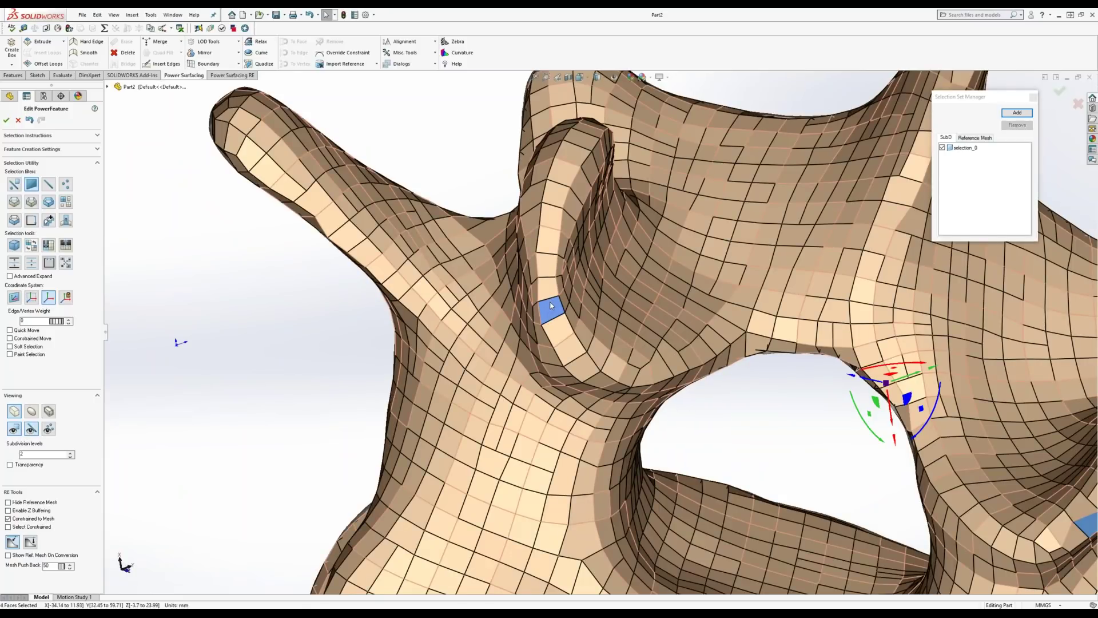
# Insert a chain of edges lengthwise through the middle of the face strip along the short process's ridge.
pyautogui.press('s')
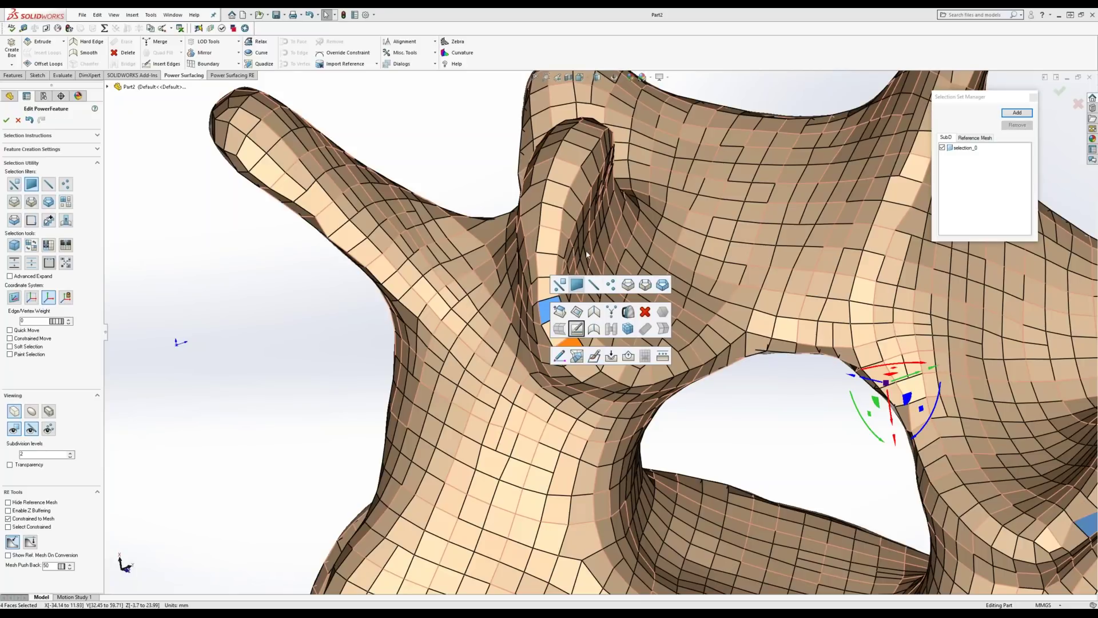
pyautogui.click(578, 327)
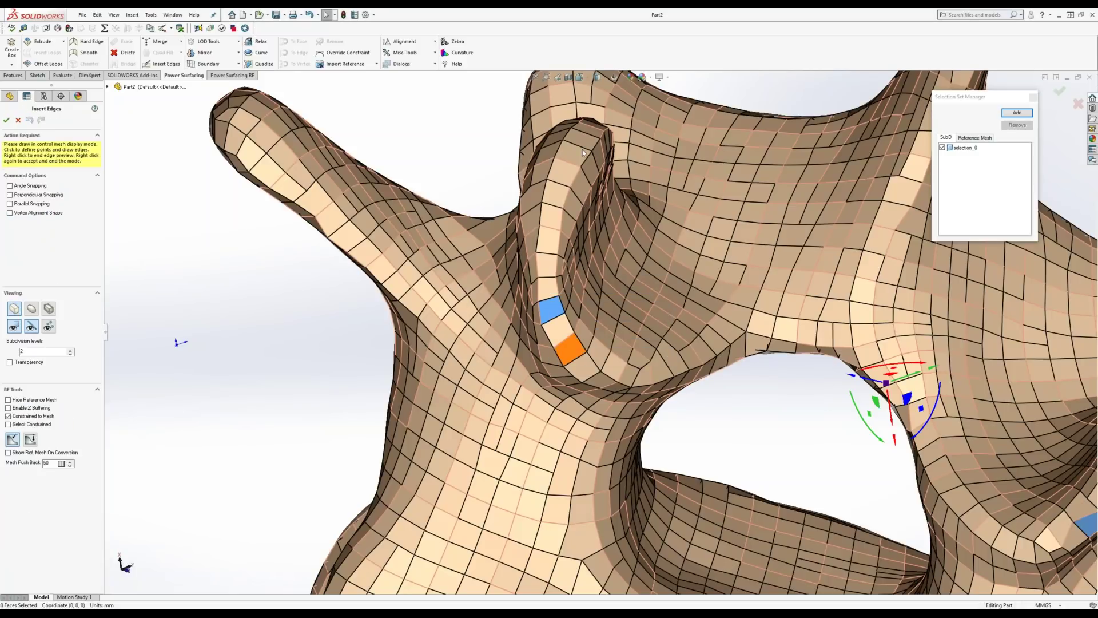
pyautogui.click(552, 203)
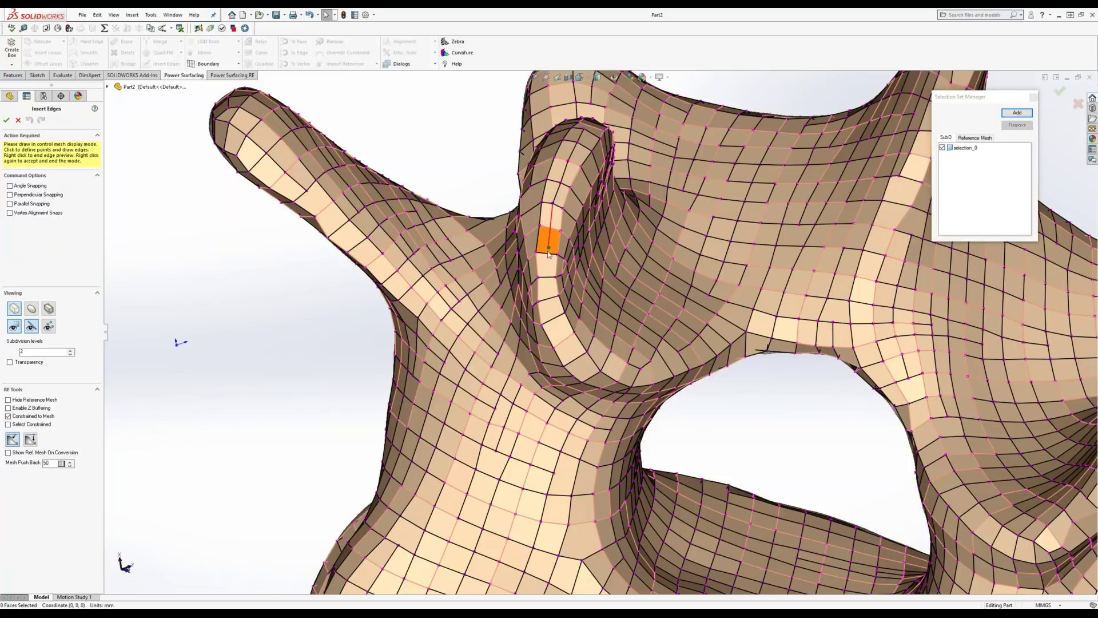
pyautogui.click(551, 253)
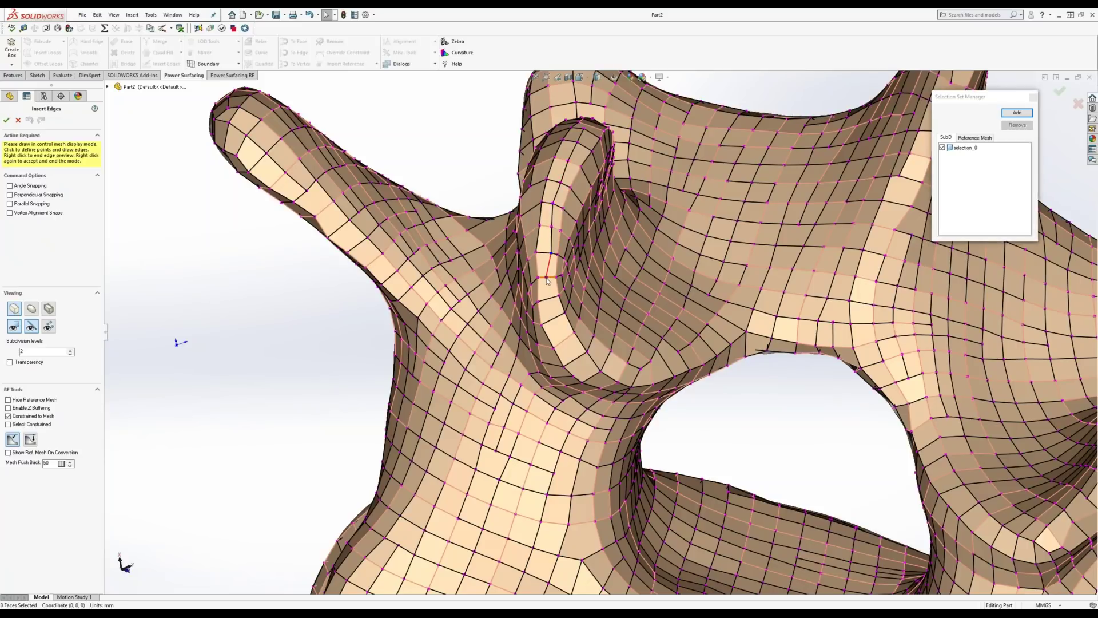
pyautogui.click(547, 278)
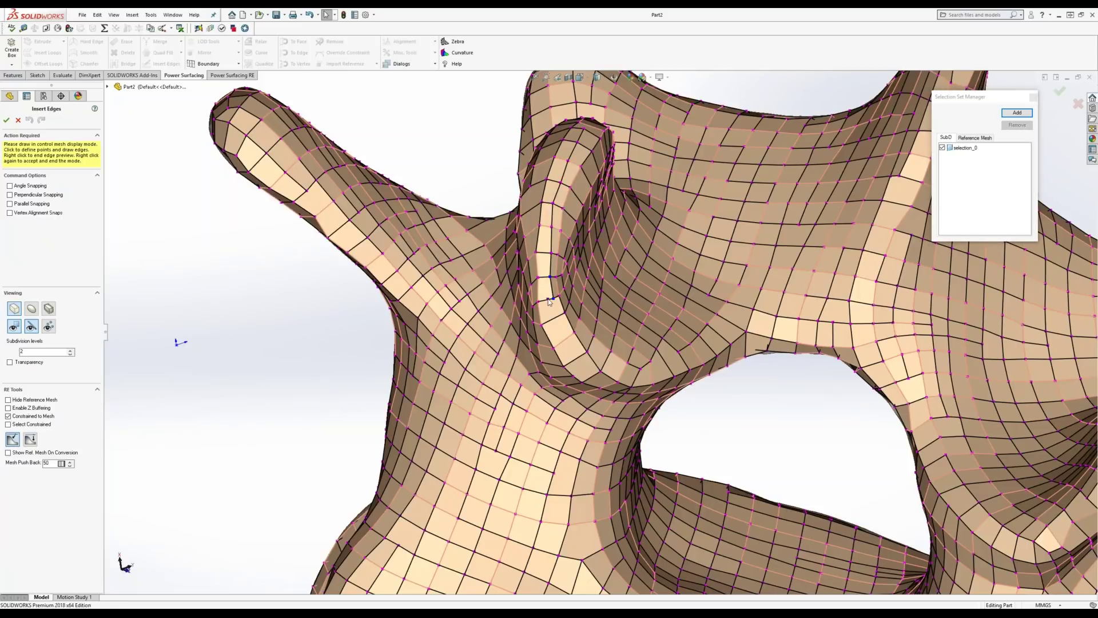
pyautogui.click(561, 318)
pyautogui.click(564, 343)
pyautogui.click(577, 359)
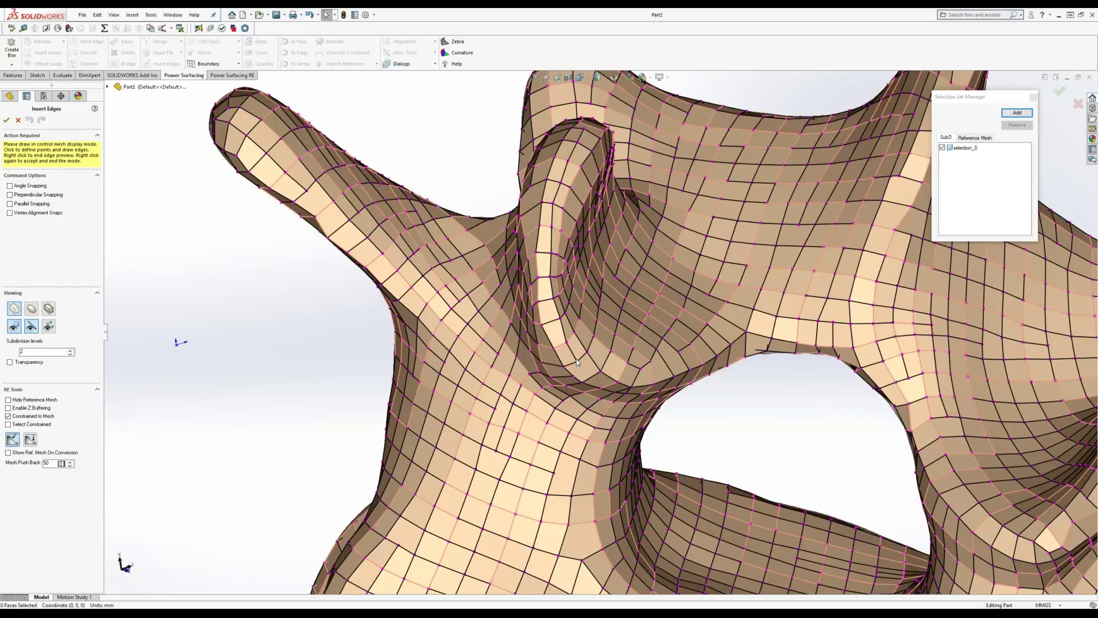
pyautogui.rightClick(591, 379)
pyautogui.rightClick(594, 360)
# Enable Z buffering for comparison with the reference mesh at the short process's ridge and set the selection filter to vertices.
pyautogui.moveTo(595, 361); pyautogui.dragTo(592, 102, button='middle')
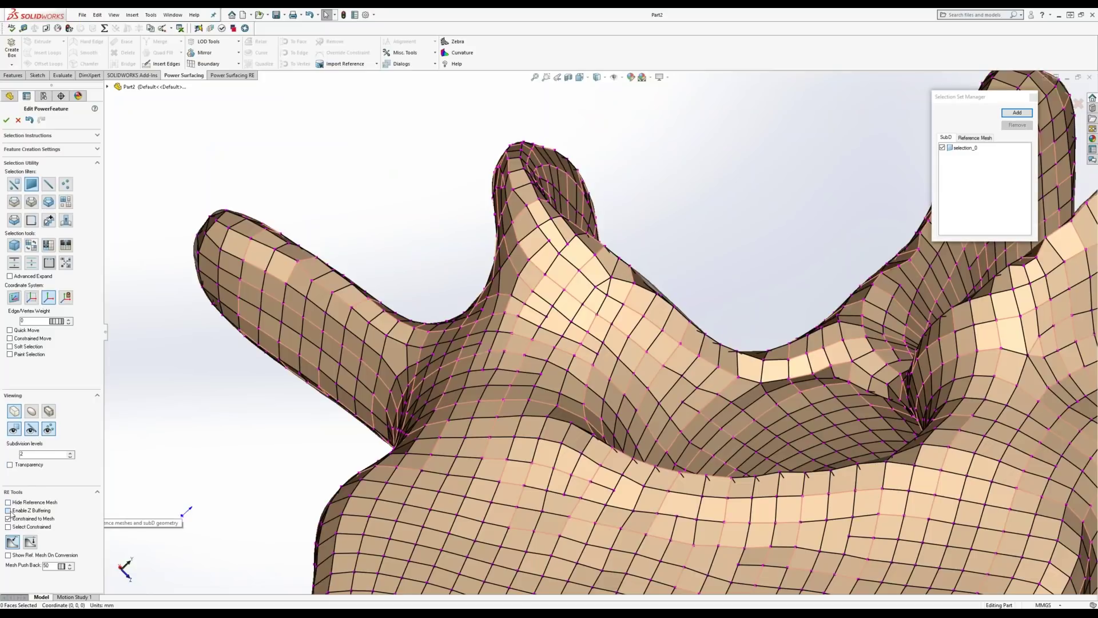
pyautogui.click(8, 511)
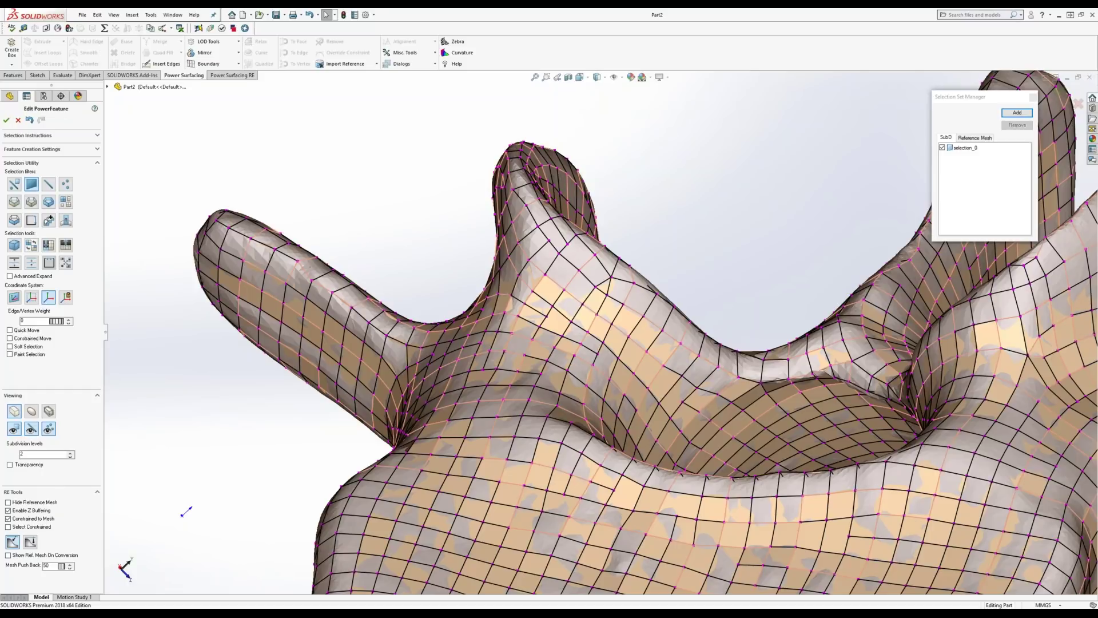
pyautogui.moveTo(515, 263); pyautogui.dragTo(523, 229, button='middle')
pyautogui.scroll(-5, 523, 228)
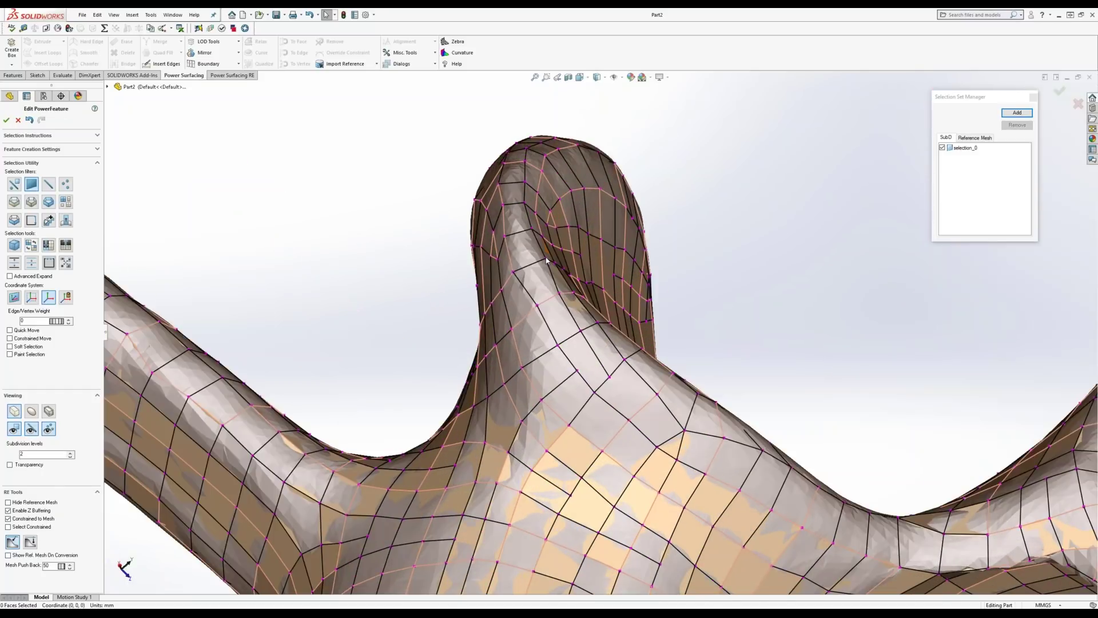
pyautogui.click(545, 263)
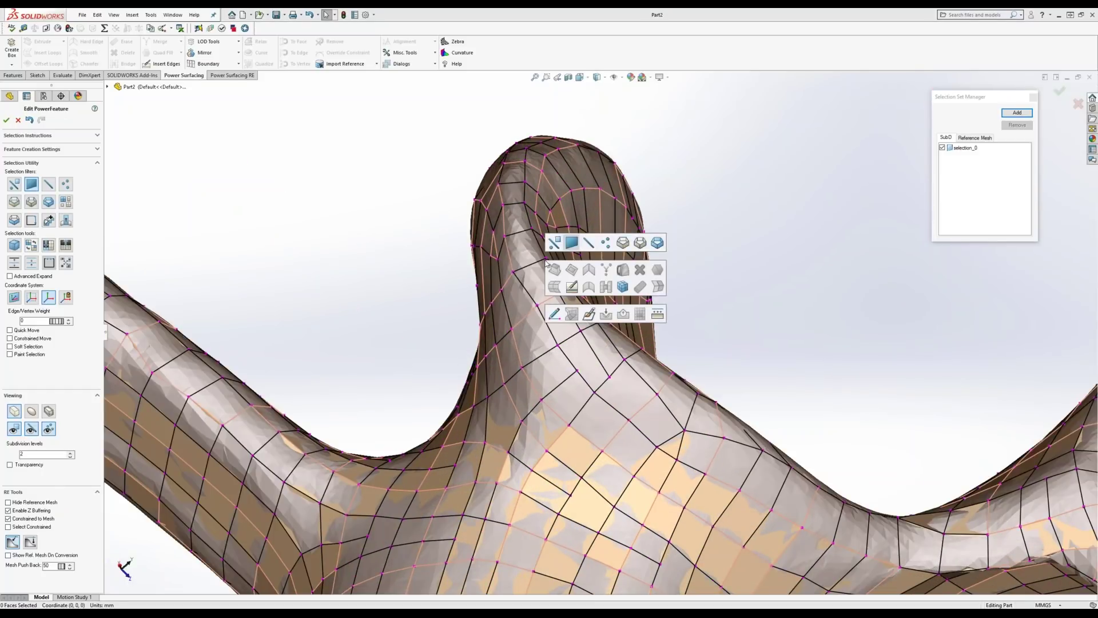
pyautogui.click(66, 184)
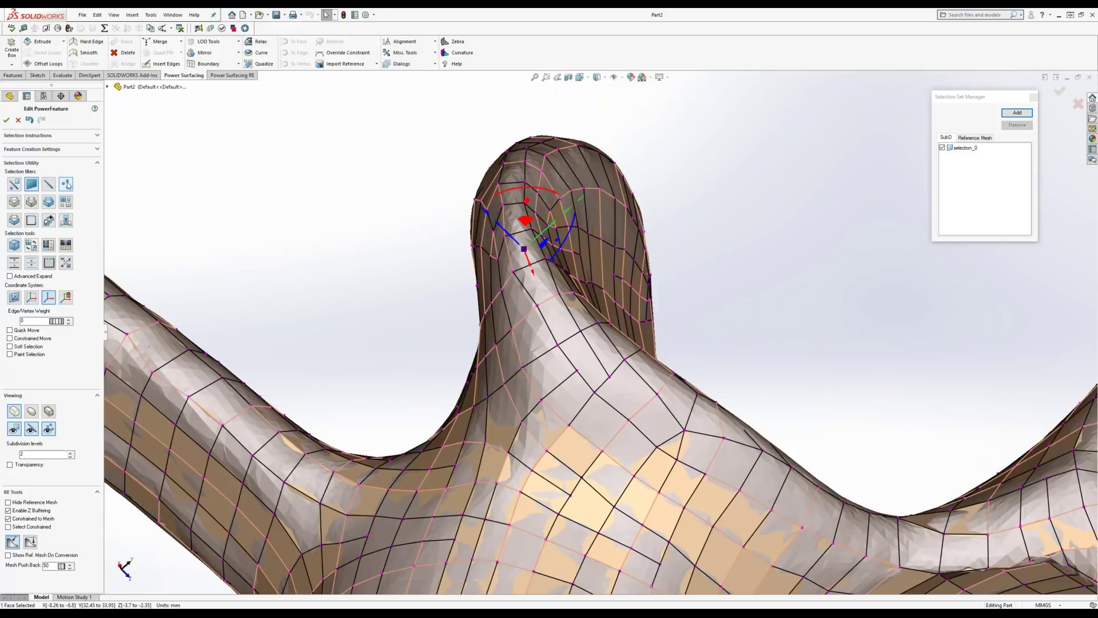
# Adjust individual vertices along the ridge of the short process to fit the reference mesh, then disable Z buffering.
pyautogui.click(545, 260)
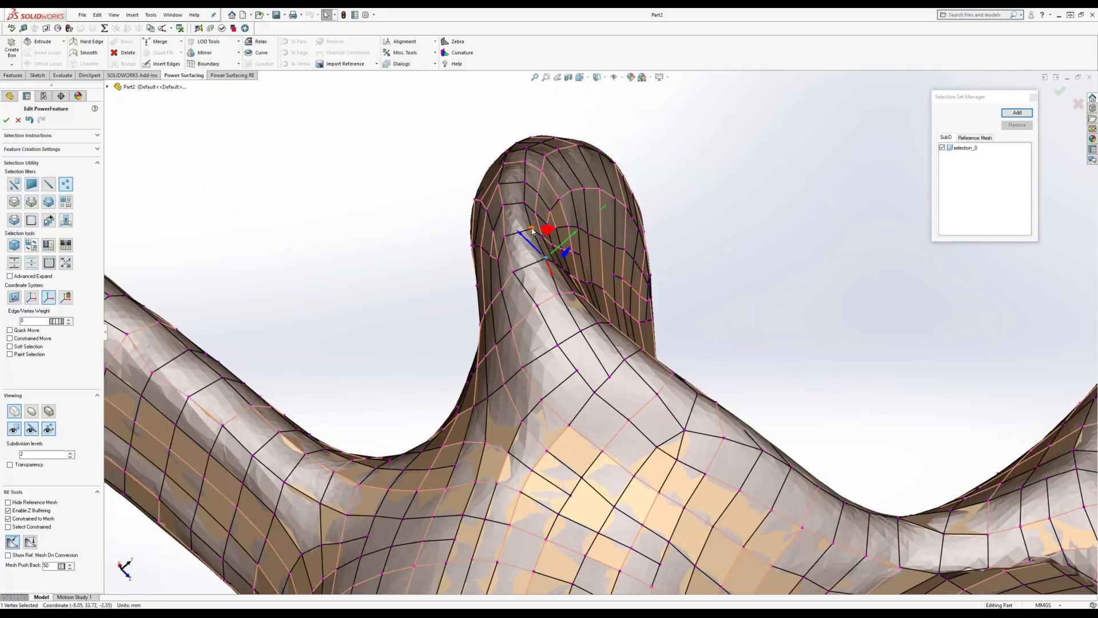
pyautogui.keyDown('ctrl'); pyautogui.click(543, 235); pyautogui.keyUp('ctrl')
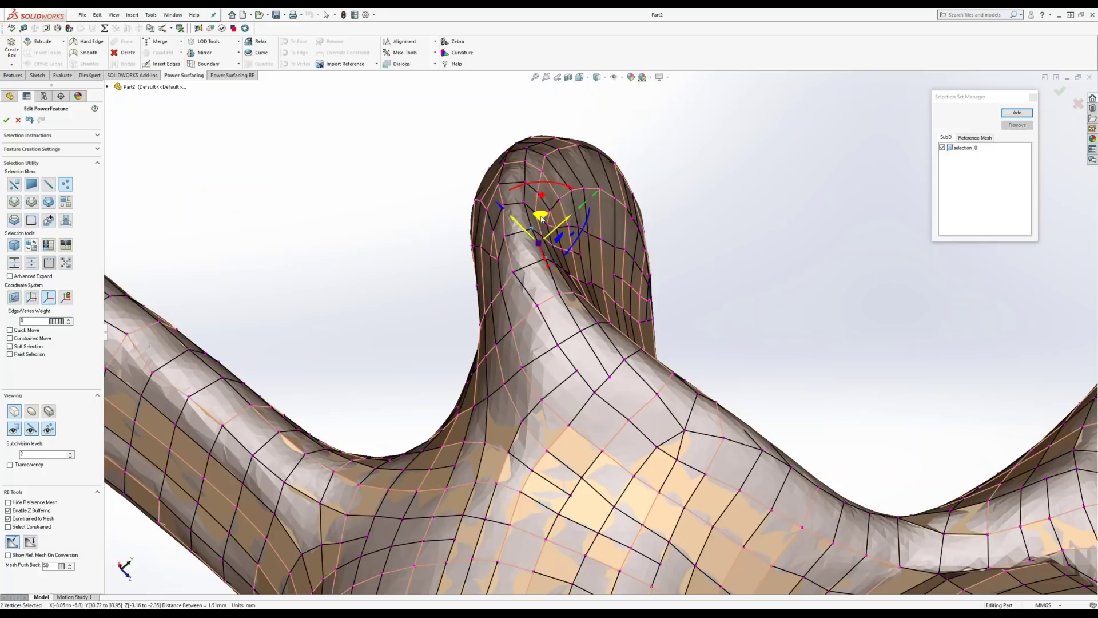
pyautogui.moveTo(527, 221)
pyautogui.mouseDown()
pyautogui.moveTo(507, 226)
pyautogui.moveTo(528, 224)
pyautogui.mouseUp()
pyautogui.click(524, 201)
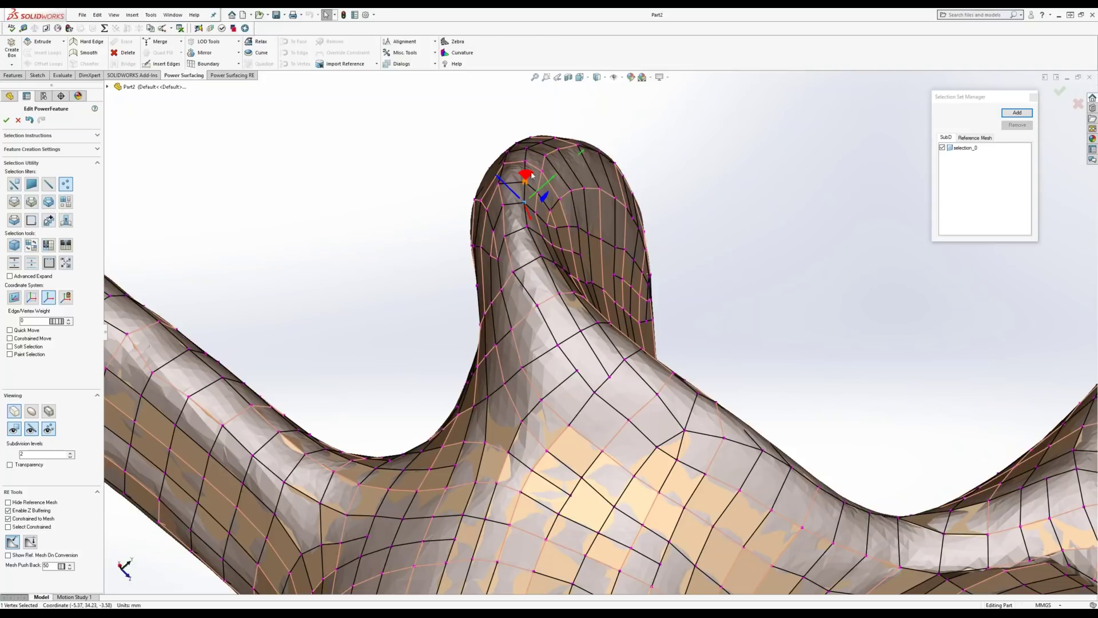
pyautogui.moveTo(526, 174); pyautogui.dragTo(520, 171)
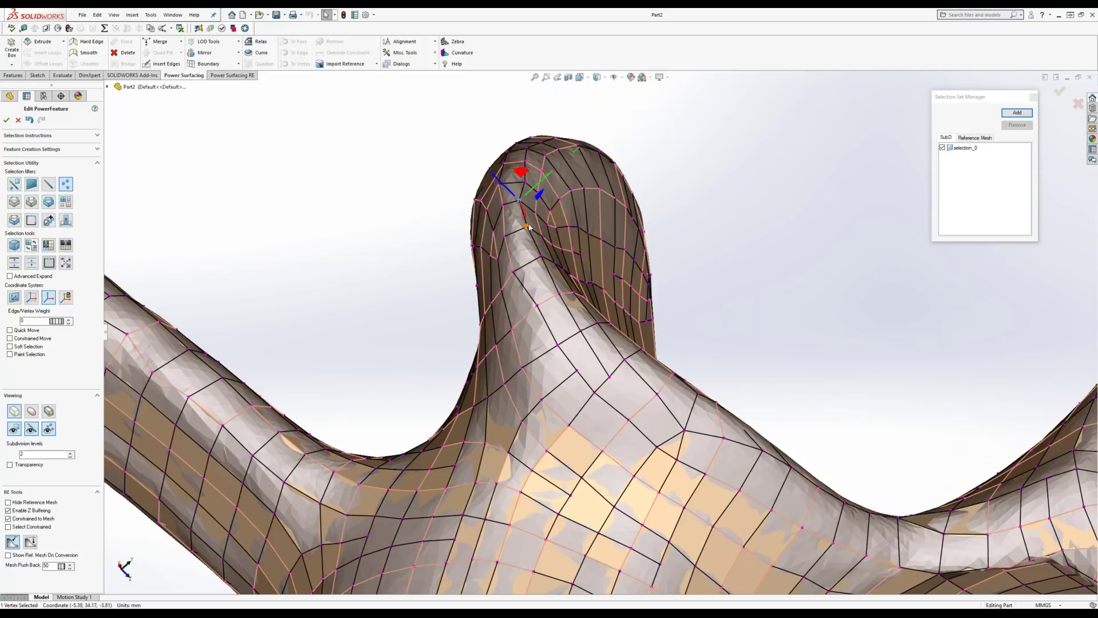
pyautogui.click(528, 227)
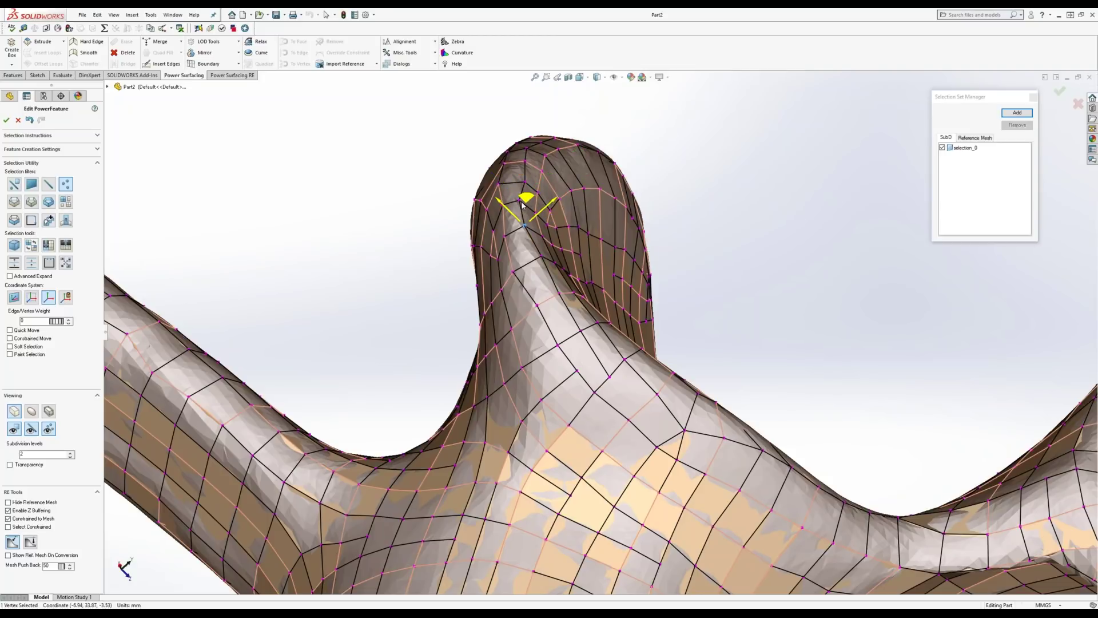
pyautogui.click(541, 258)
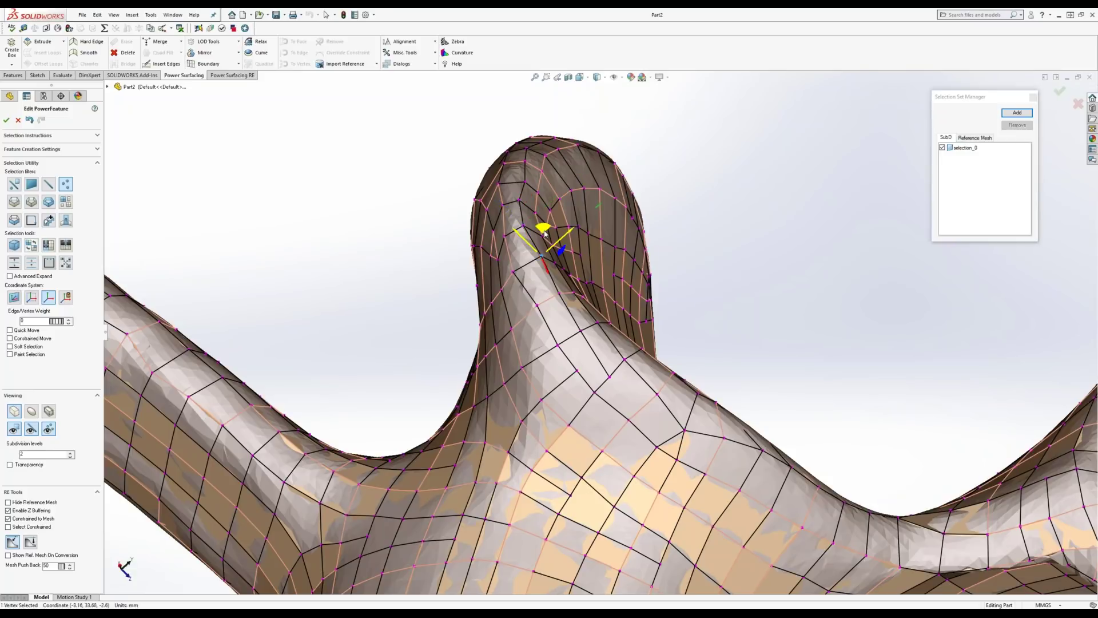
pyautogui.moveTo(601, 246); pyautogui.dragTo(595, 206, button='middle')
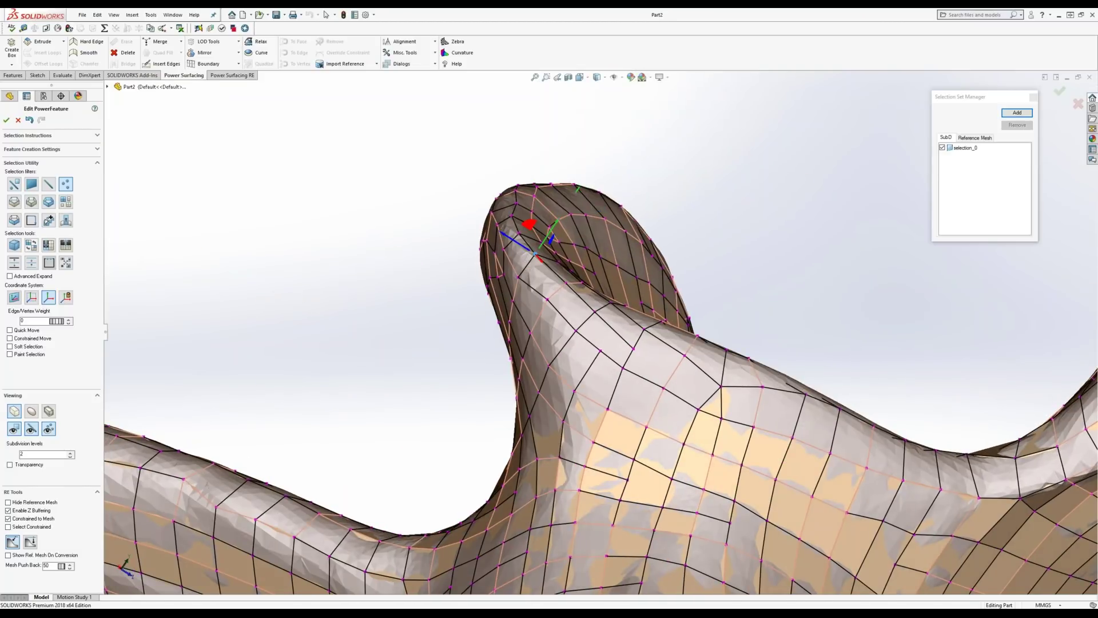
pyautogui.click(8, 511)
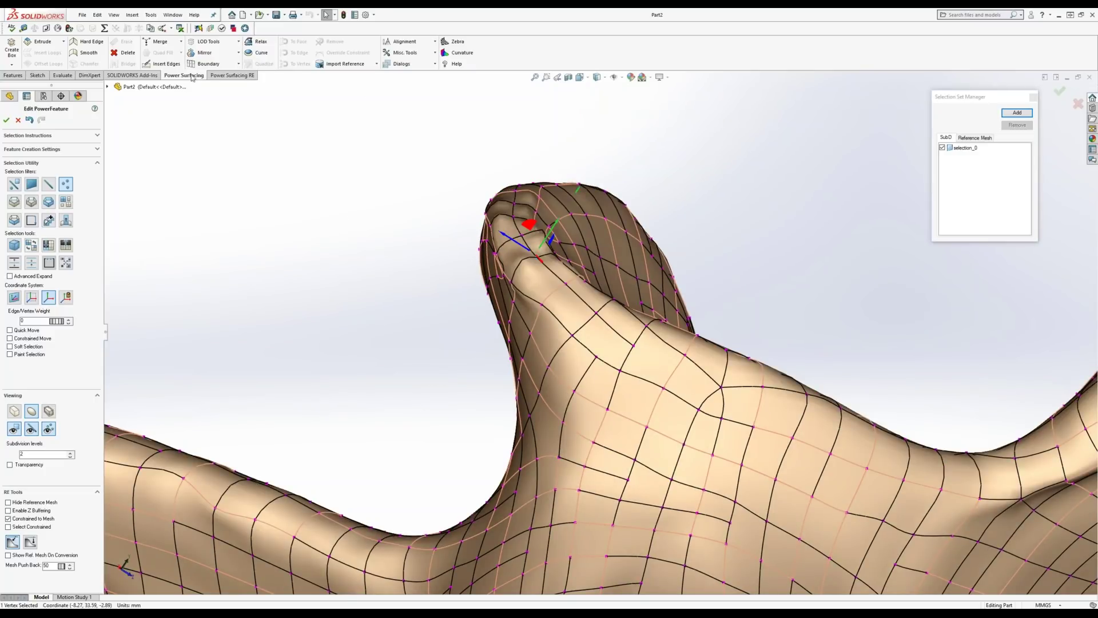
# Update the shrink wrap and display the distance map around the ridge of the tall middle process.
pyautogui.click(232, 76)
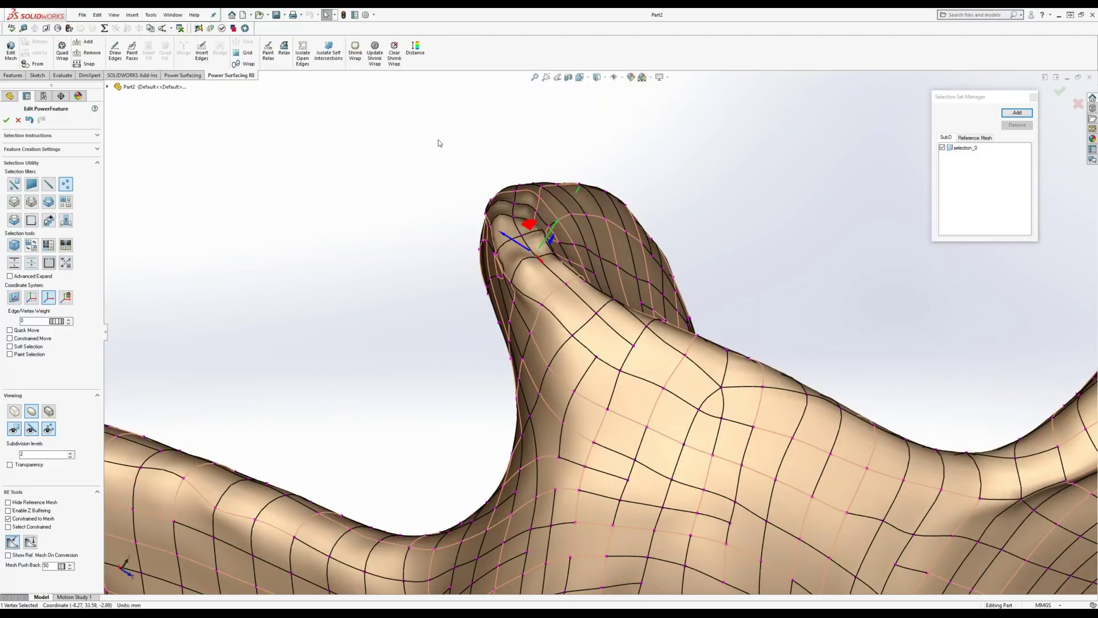
pyautogui.click(375, 50)
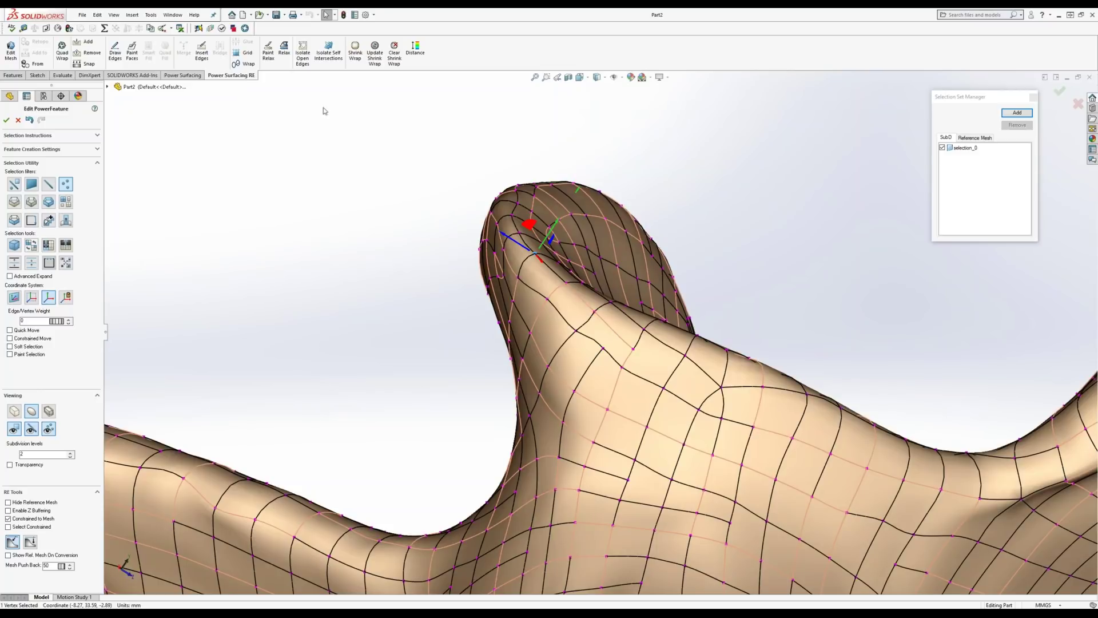
pyautogui.click(414, 49)
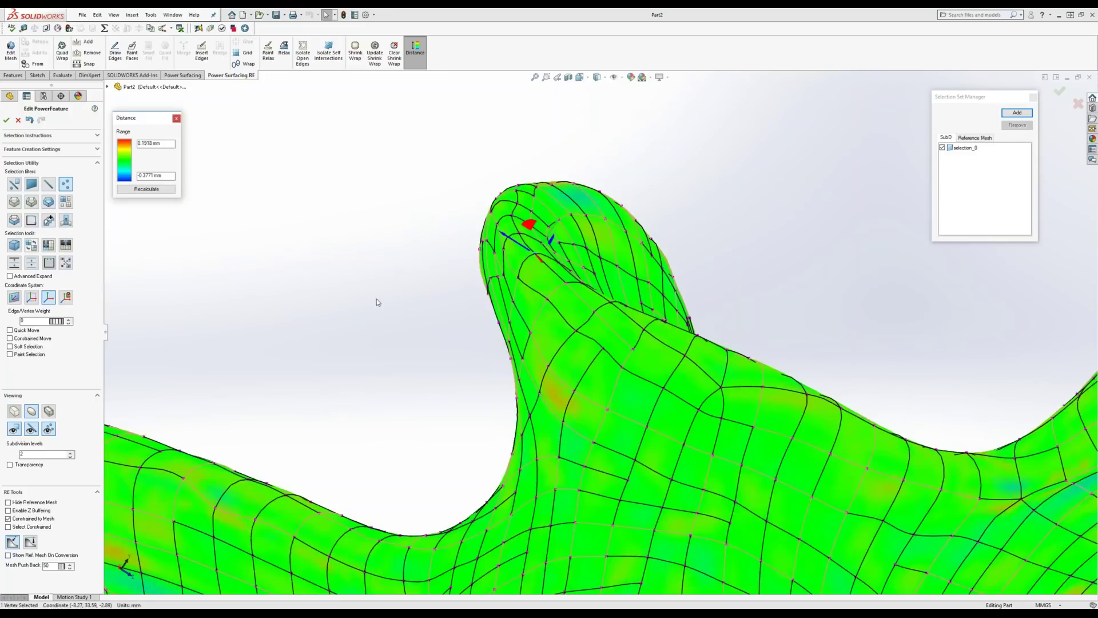
pyautogui.scroll(-3, 374, 298)
pyautogui.scroll(3, 367, 296)
pyautogui.scroll(3, 367, 299)
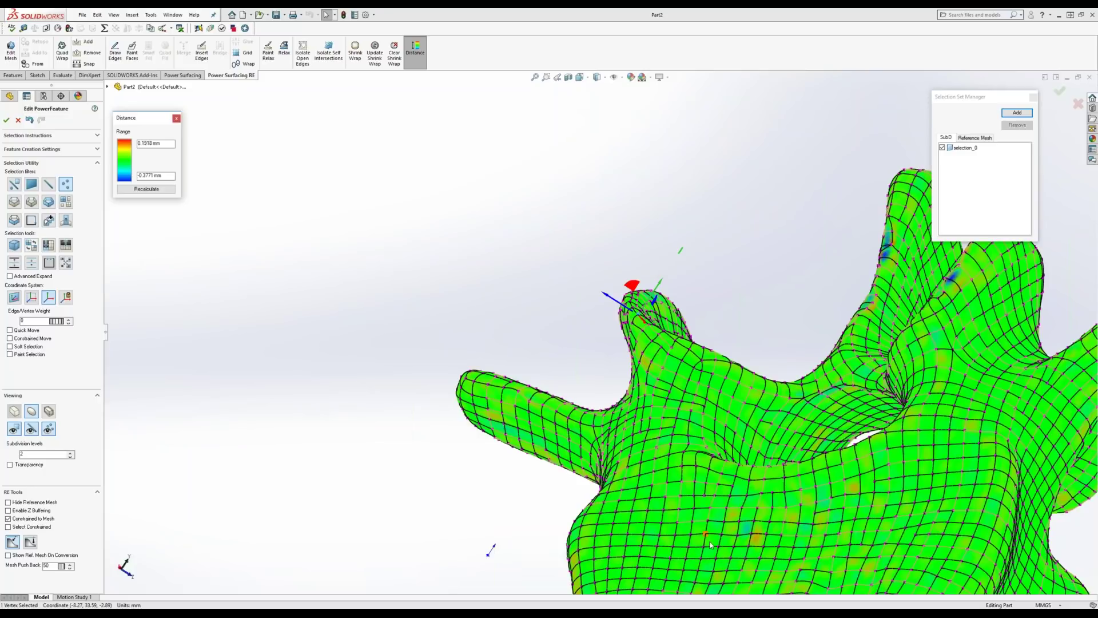
pyautogui.moveTo(710, 545); pyautogui.dragTo(747, 539, button='middle')
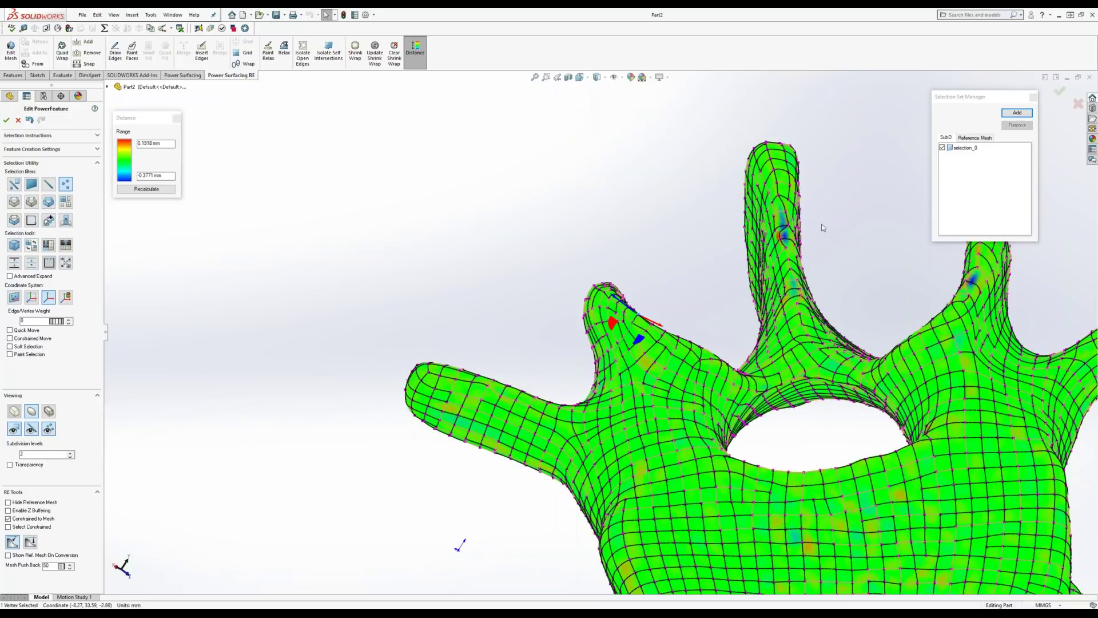
pyautogui.scroll(-5, 802, 266)
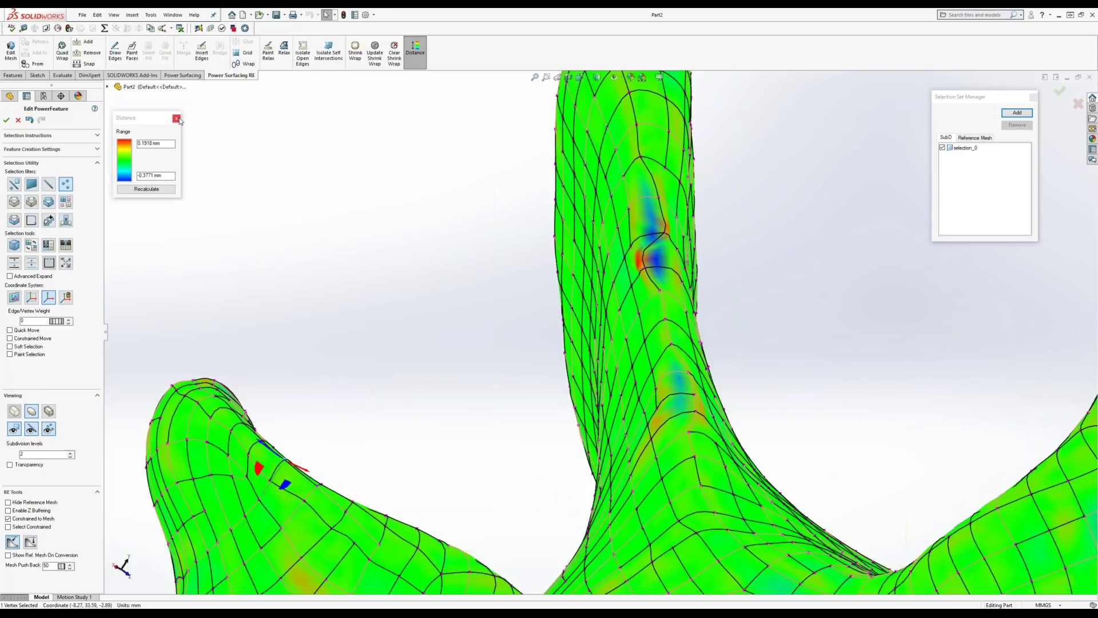
# Close the distance map and display the control mesh at the distorted edges along the tall middle process.
pyautogui.click(179, 120)
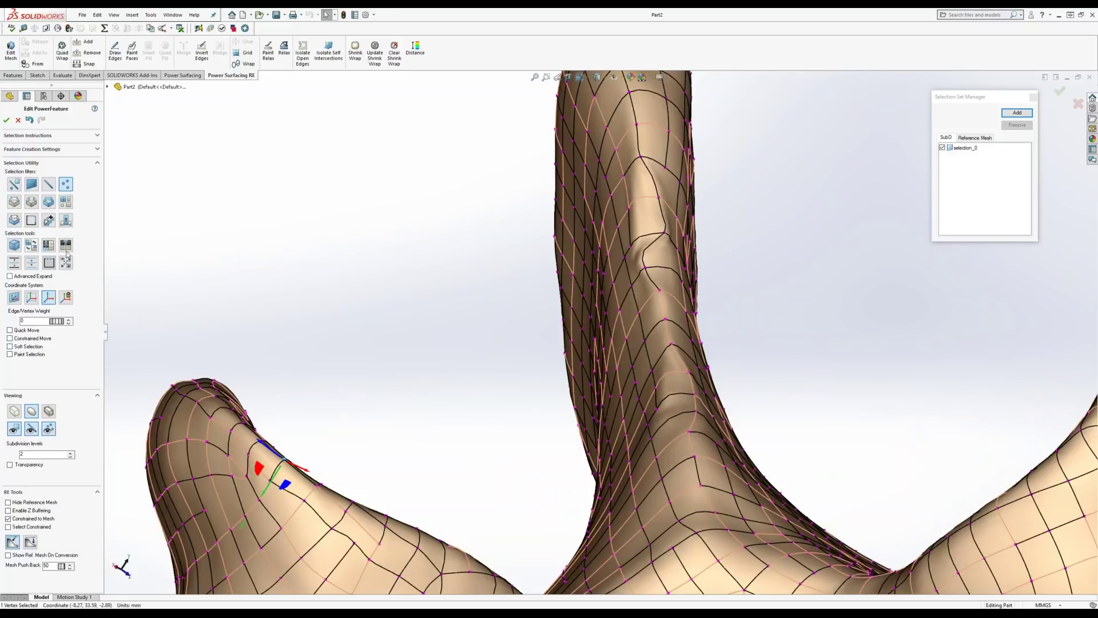
pyautogui.click(50, 185)
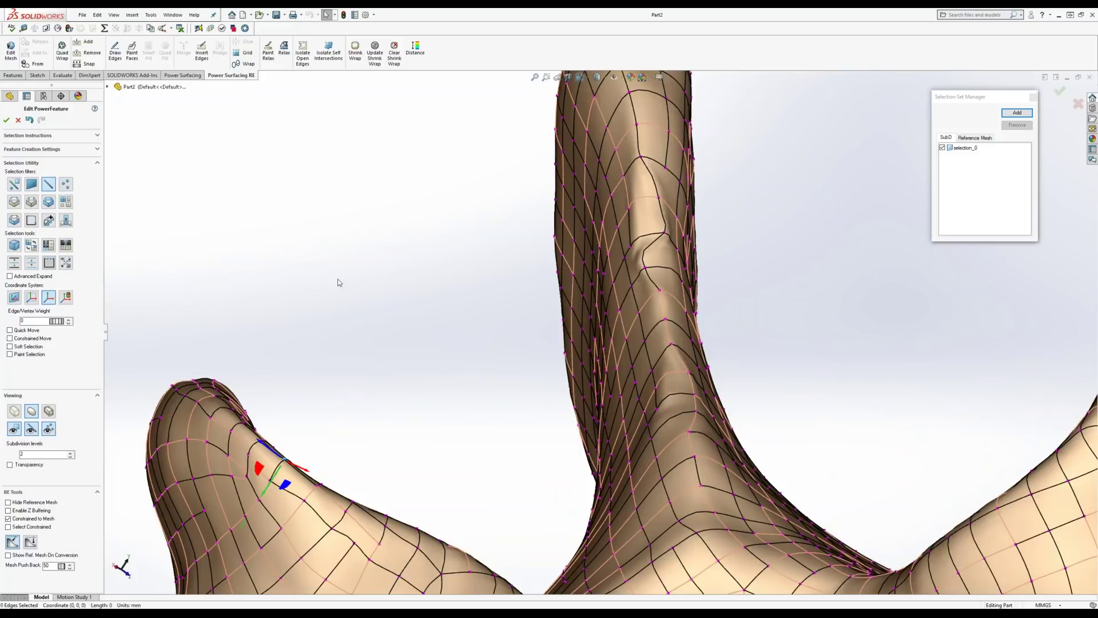
pyautogui.click(660, 392)
pyautogui.moveTo(658, 393); pyautogui.dragTo(649, 392)
pyautogui.click(14, 411)
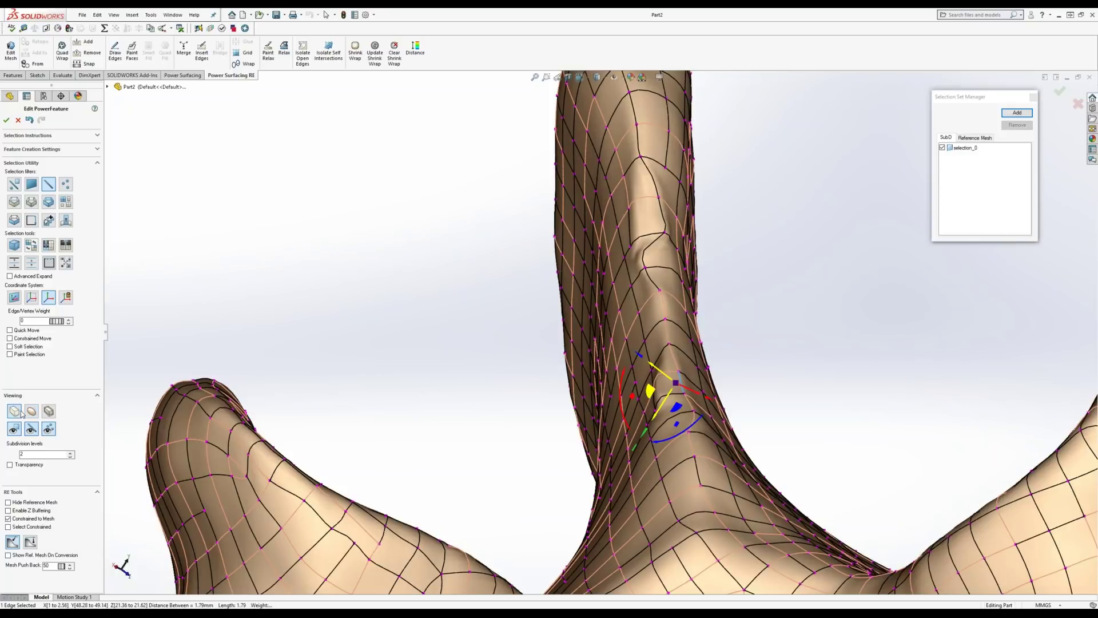
pyautogui.click(650, 273)
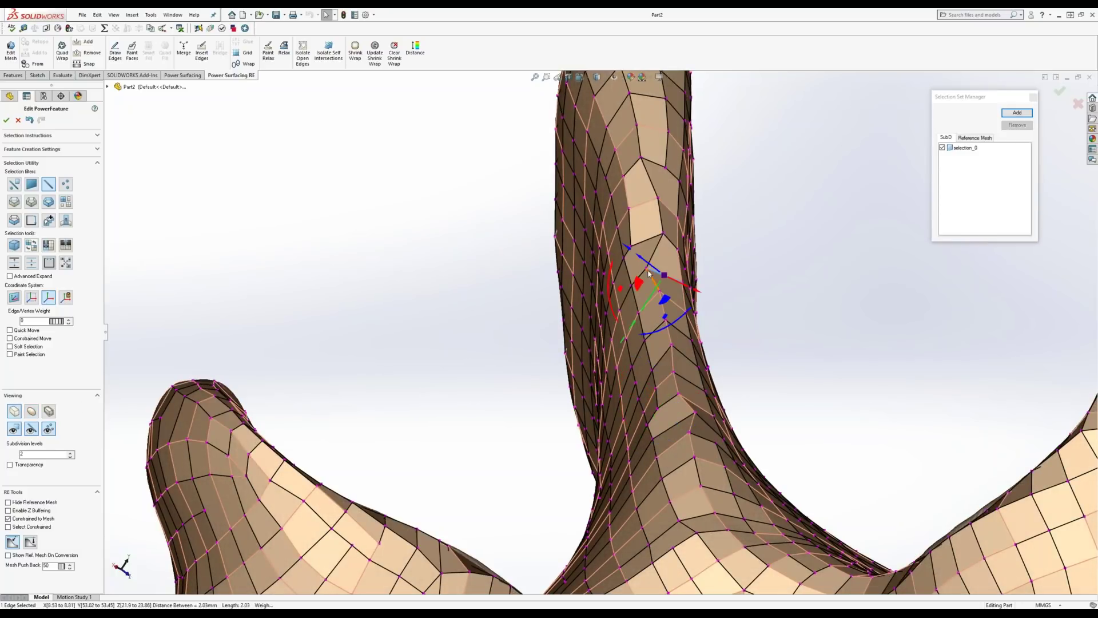
# Set the selection filter to vertices, enable Z buffering, and adjust ridge vertices on the tall middle process to fit the reference mesh.
pyautogui.click(63, 186)
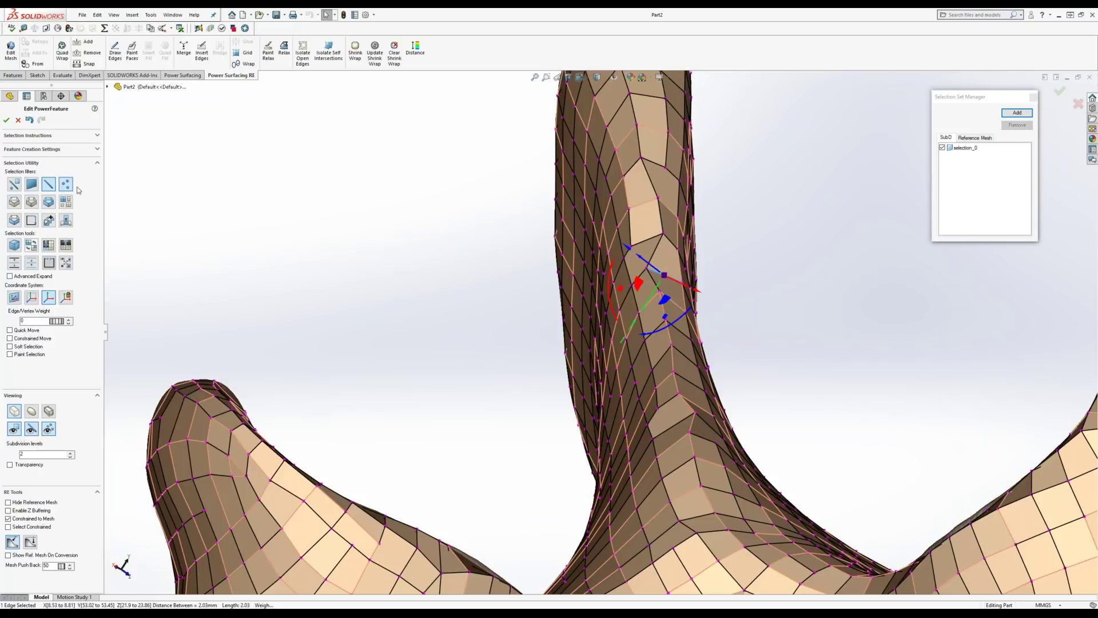
pyautogui.click(646, 268)
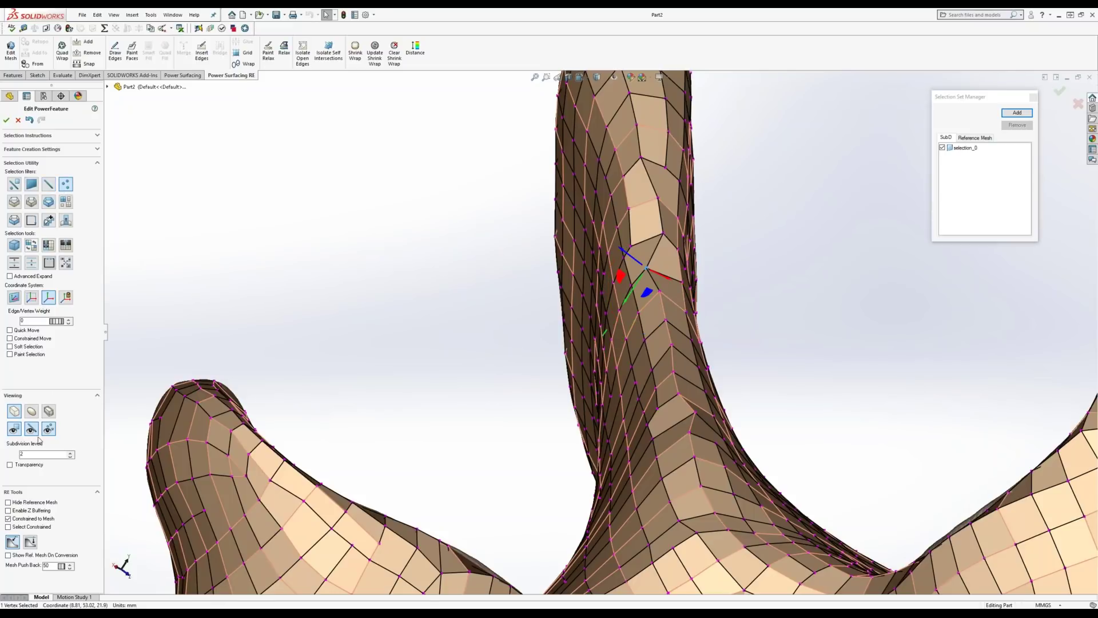
pyautogui.click(8, 511)
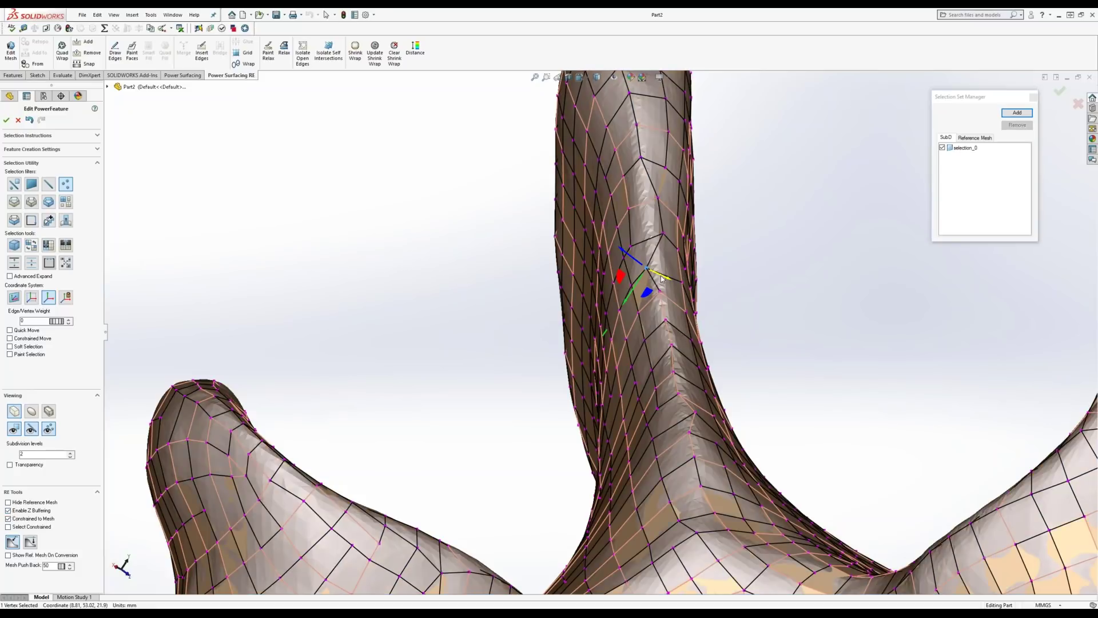
pyautogui.moveTo(634, 294); pyautogui.dragTo(622, 211)
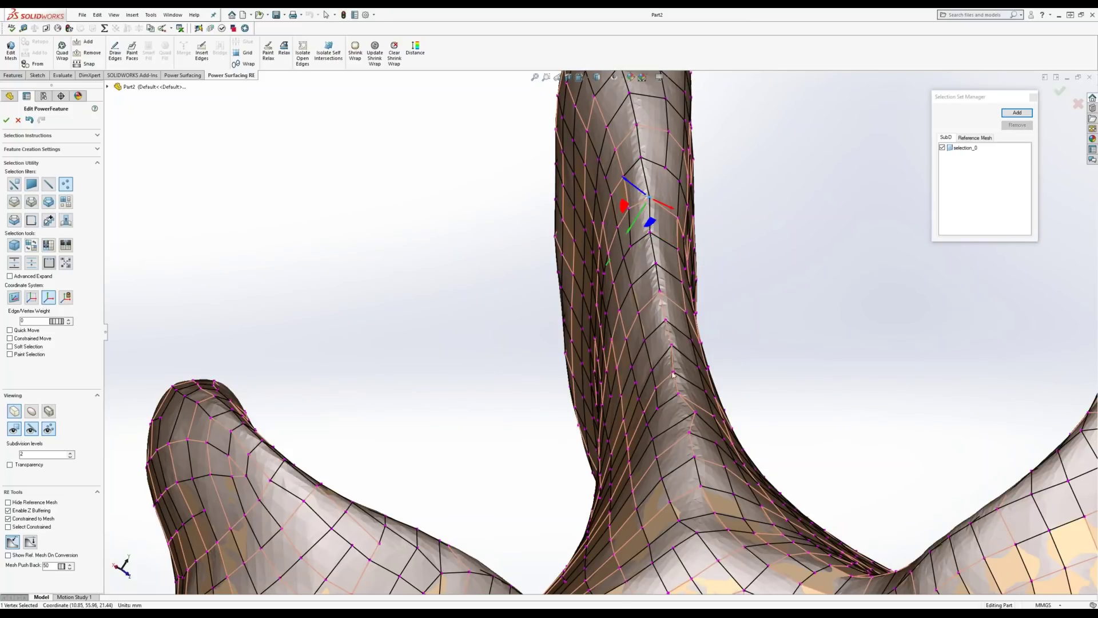
pyautogui.click(695, 413)
pyautogui.moveTo(667, 421); pyautogui.dragTo(689, 422)
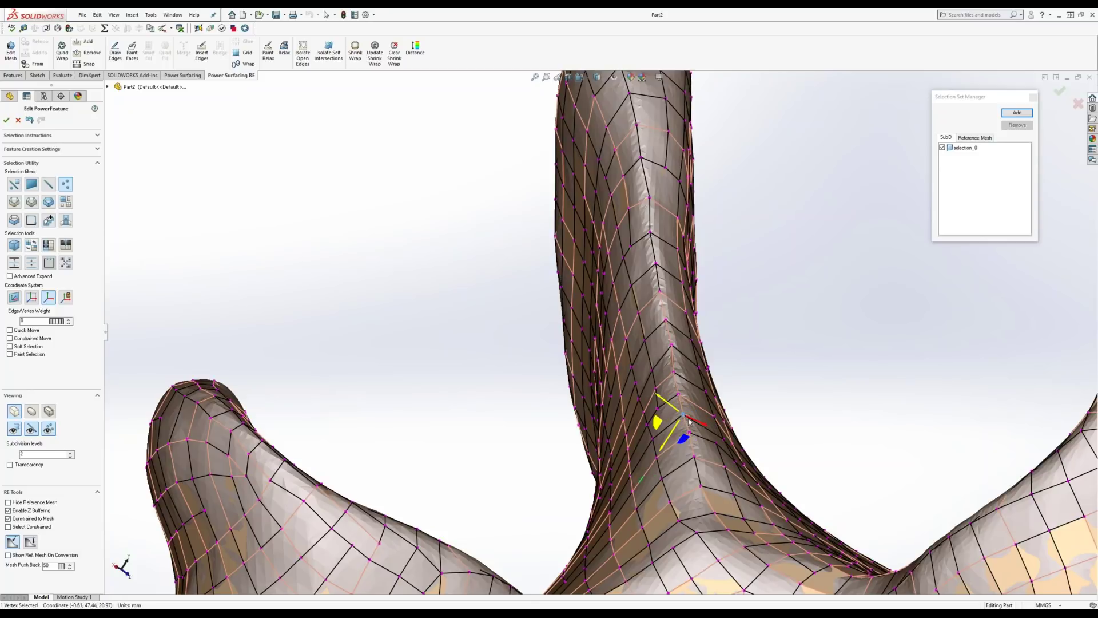
# Update the shrink wrap and show the distance map on the smooth surface with Z buffering off.
pyautogui.scroll(-2, 688, 421)
pyautogui.scroll(2, 692, 418)
pyautogui.scroll(3, 691, 418)
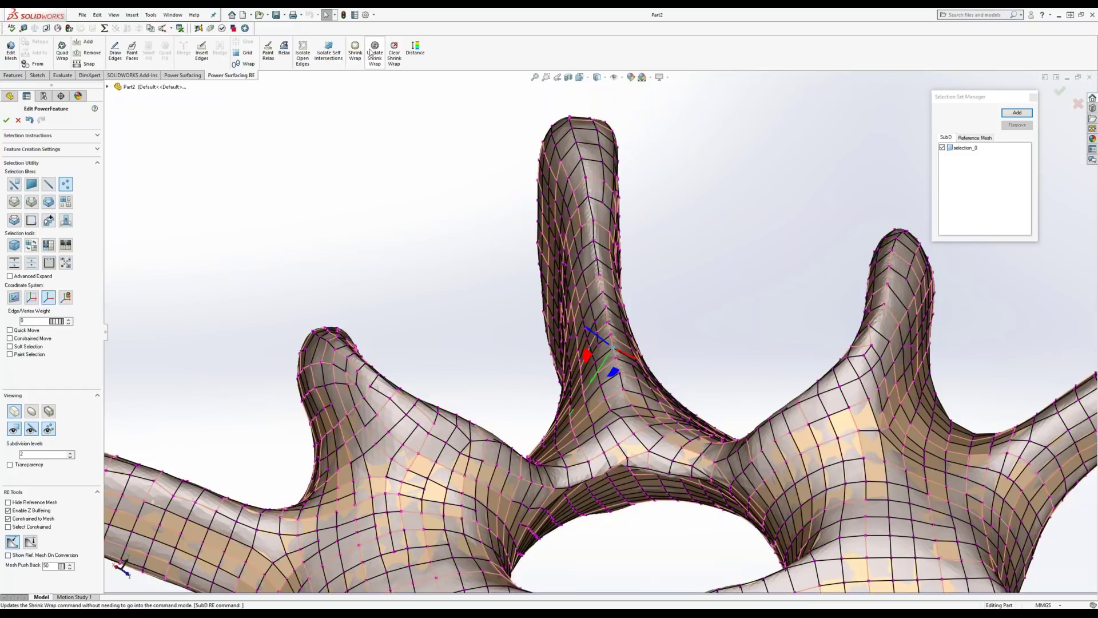
pyautogui.click(370, 52)
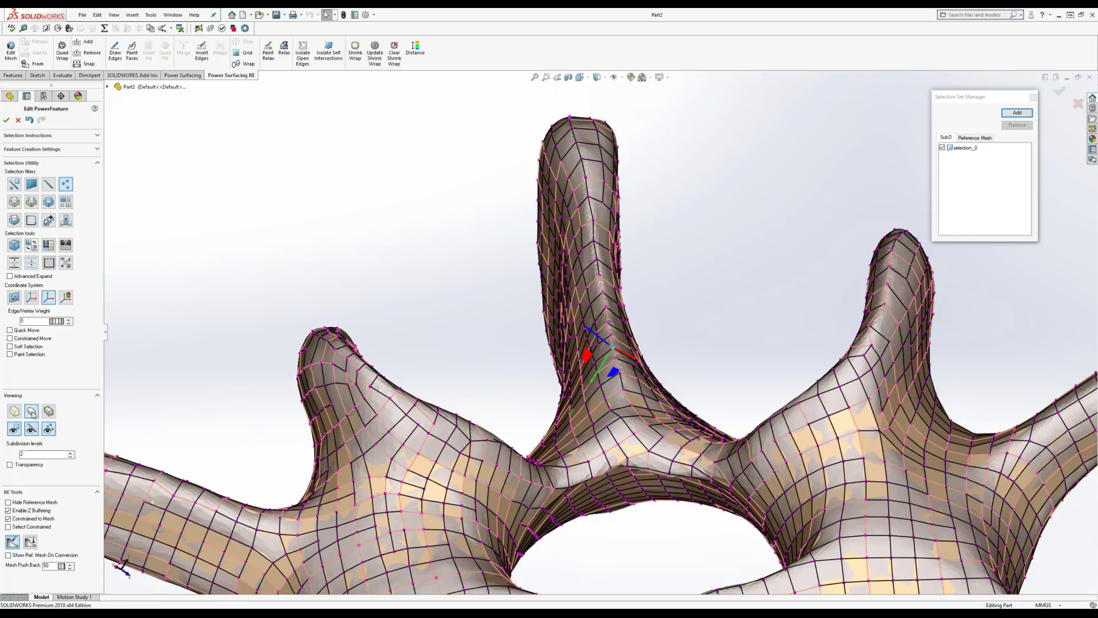
pyautogui.click(416, 50)
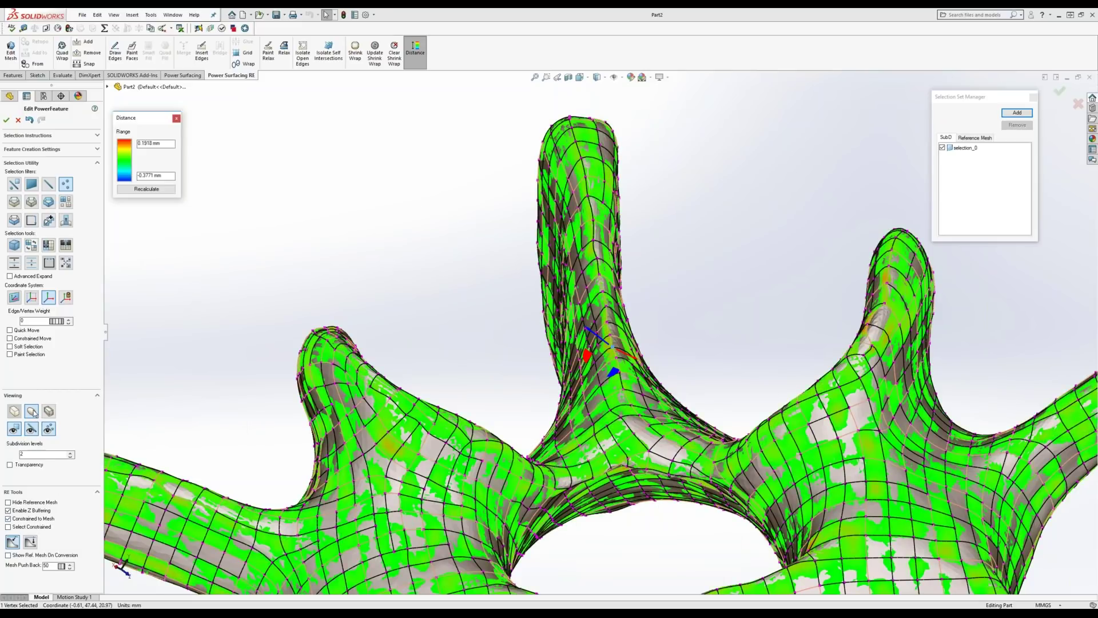
pyautogui.click(9, 511)
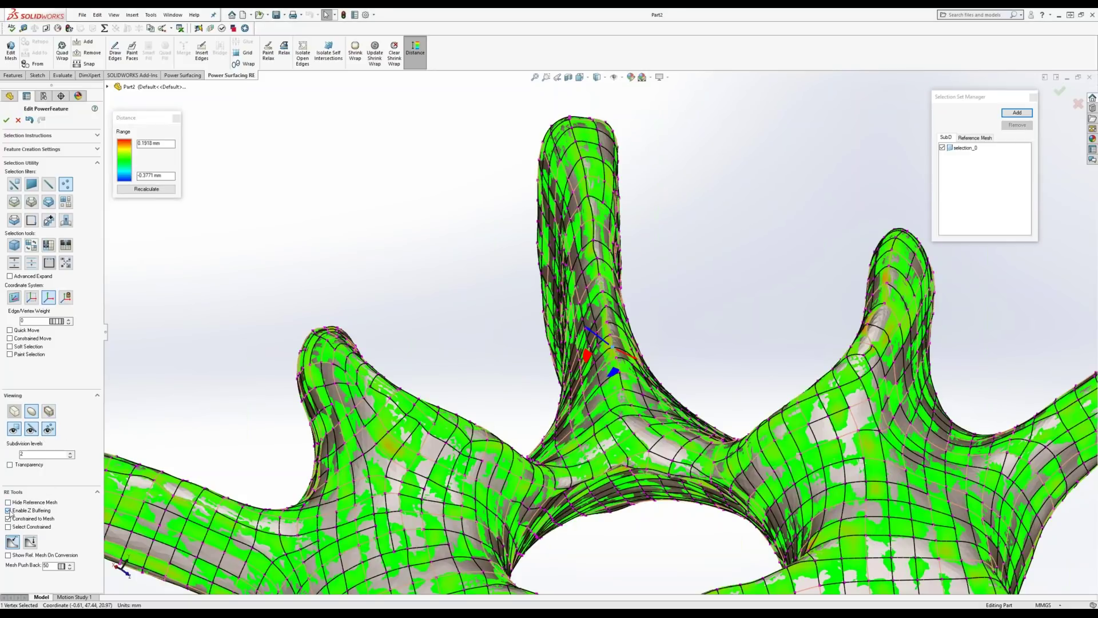
pyautogui.click(9, 511)
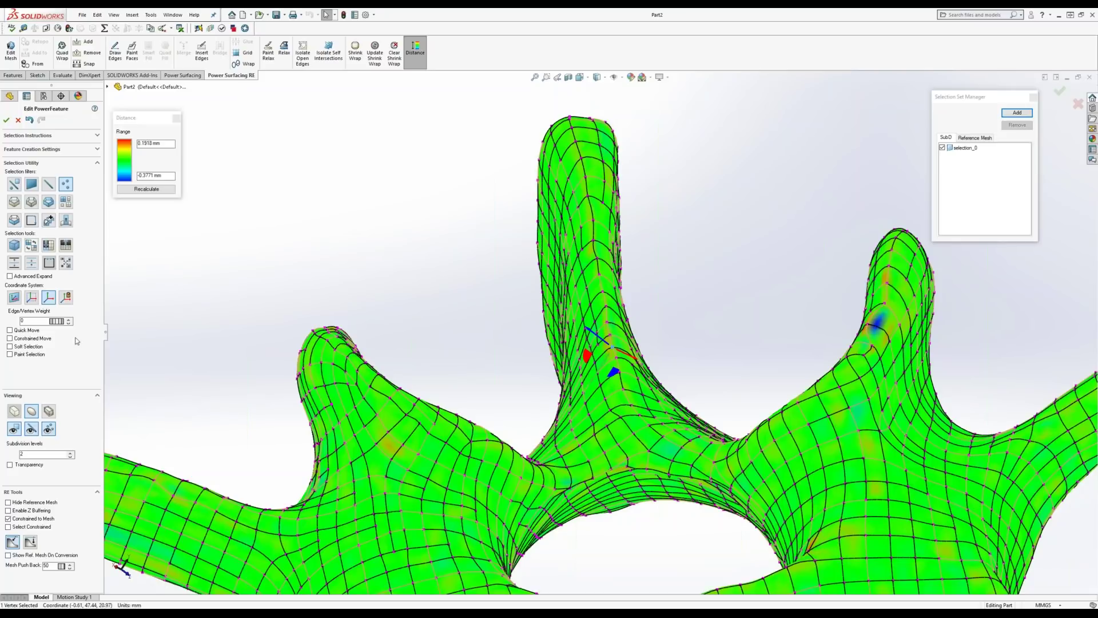
# Move the vertex at the blue deviation spot on the opposite short process and update the shrink wrap.
pyautogui.click(864, 330)
pyautogui.moveTo(841, 334); pyautogui.dragTo(854, 333)
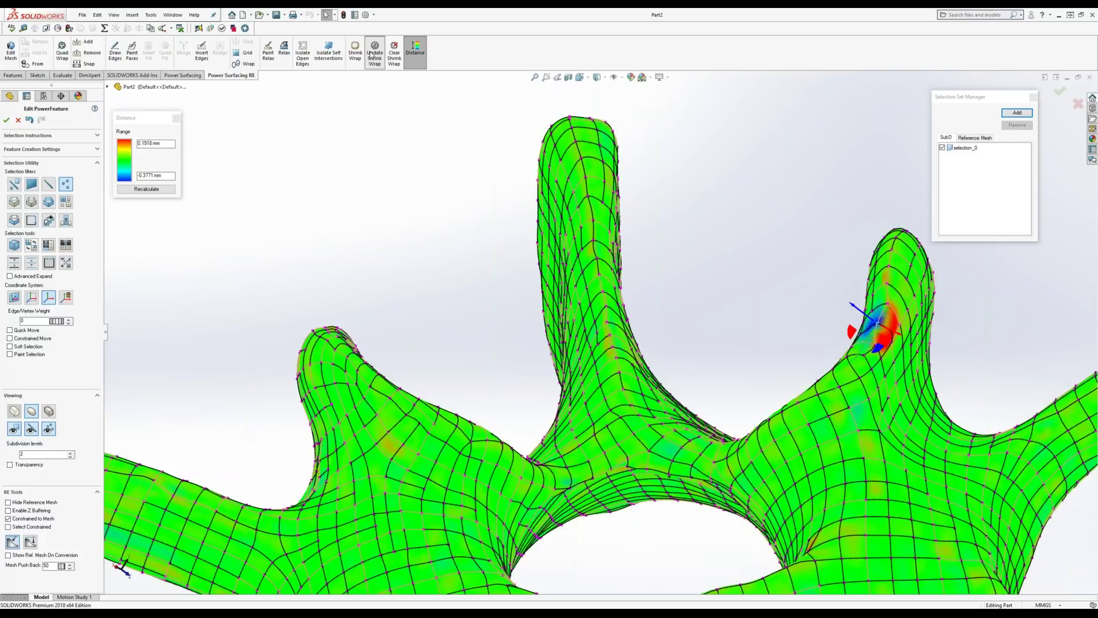
pyautogui.click(373, 56)
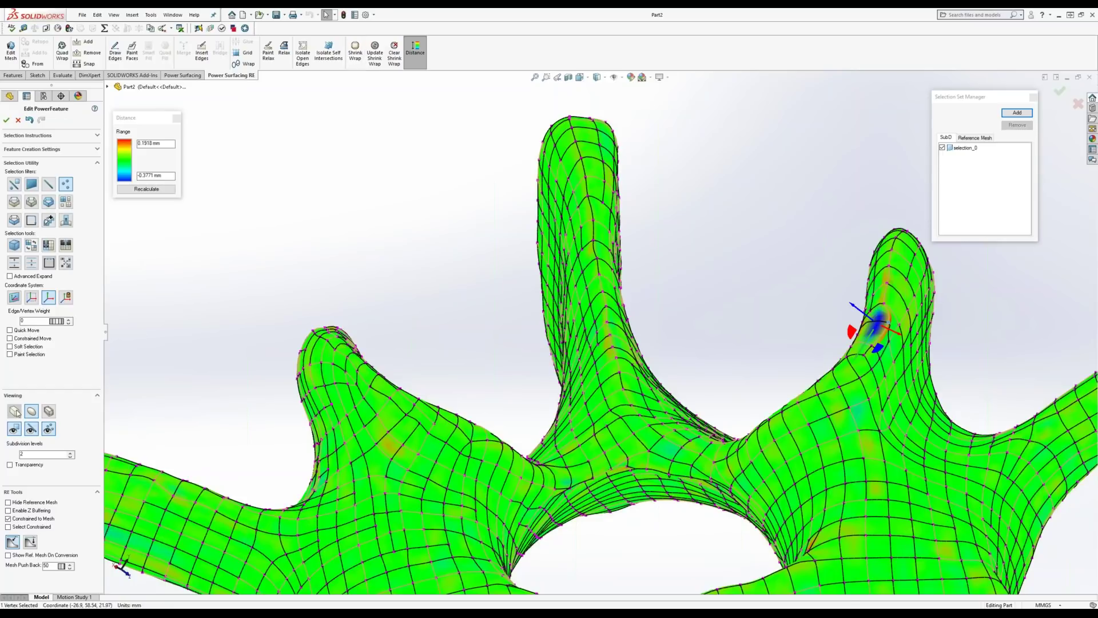
# Close the distance map, display the control mesh, and readjust the vertex on that short process's ridge.
pyautogui.click(176, 119)
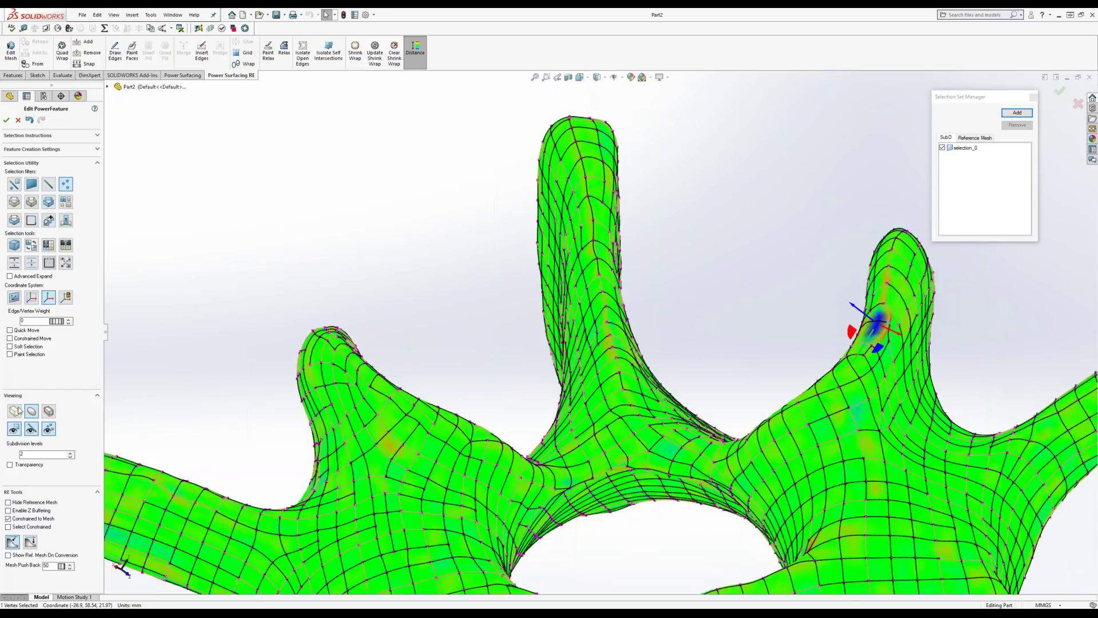
pyautogui.click(18, 411)
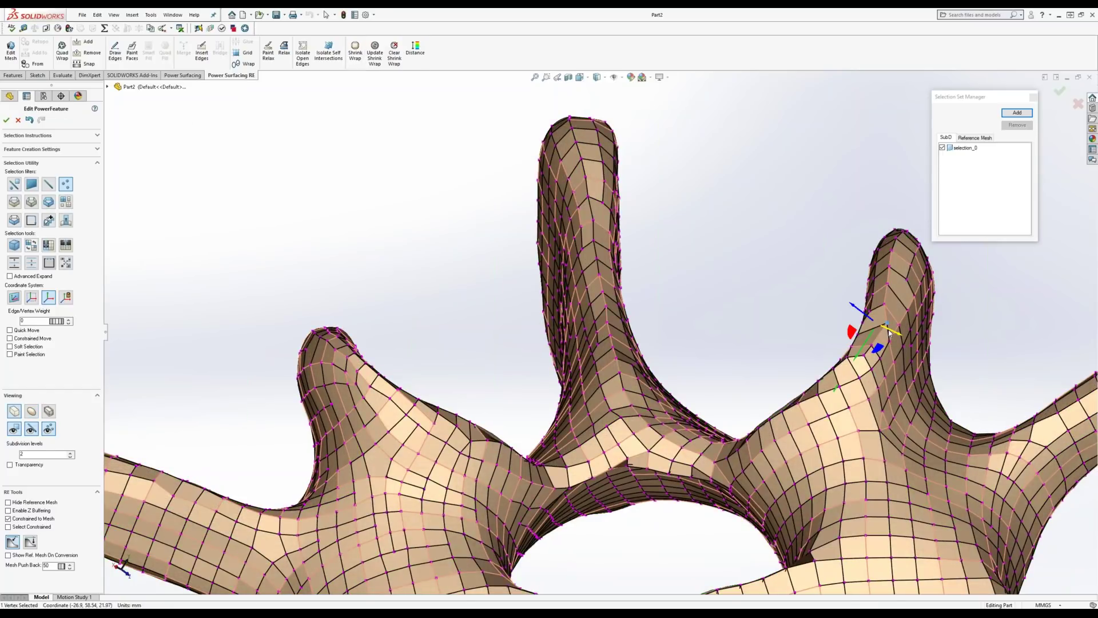
pyautogui.click(882, 330)
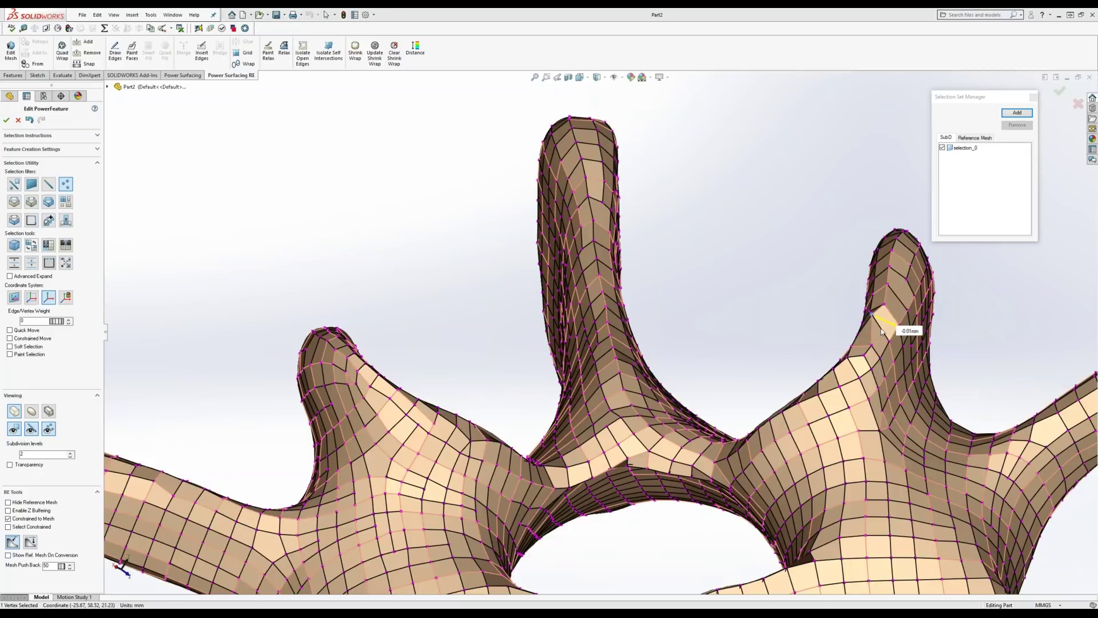
# Recalculate the distance map on the smooth surface and examine the deviation across the vertebral body and its processes.
pyautogui.scroll(5, 788, 313)
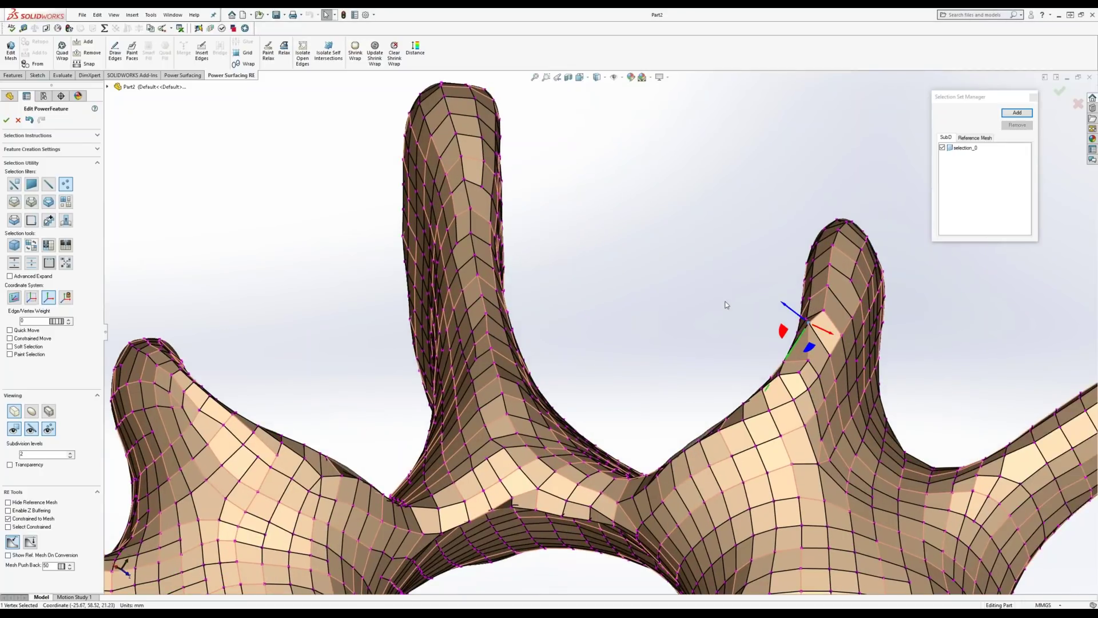
pyautogui.scroll(3, 726, 305)
pyautogui.moveTo(726, 305); pyautogui.dragTo(482, 339, button='middle')
pyautogui.scroll(-4, 536, 380)
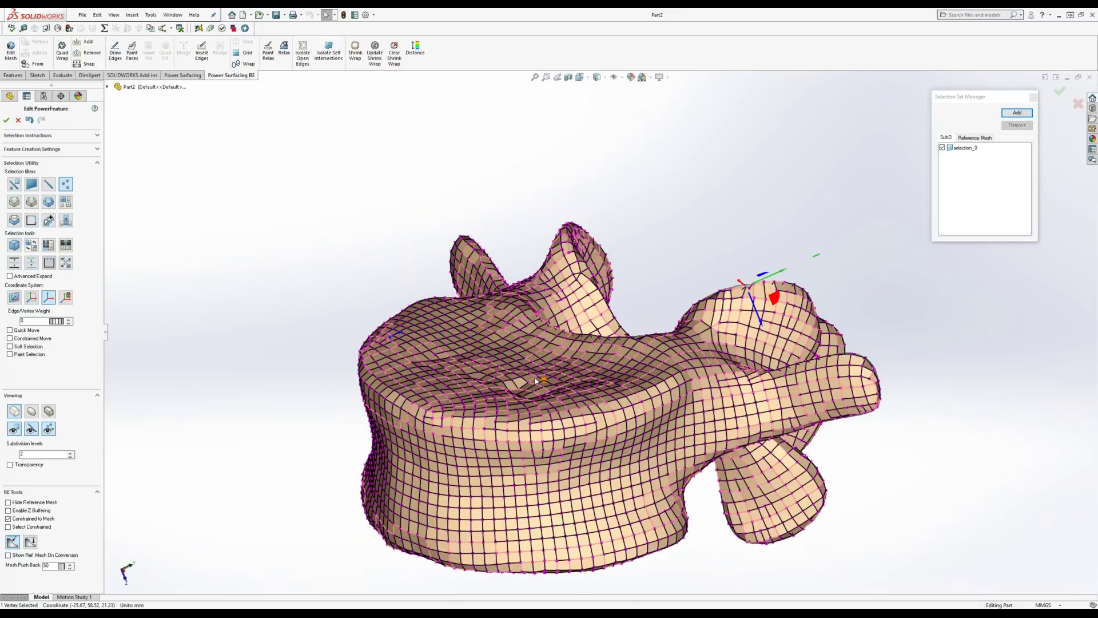
pyautogui.scroll(1, 536, 381)
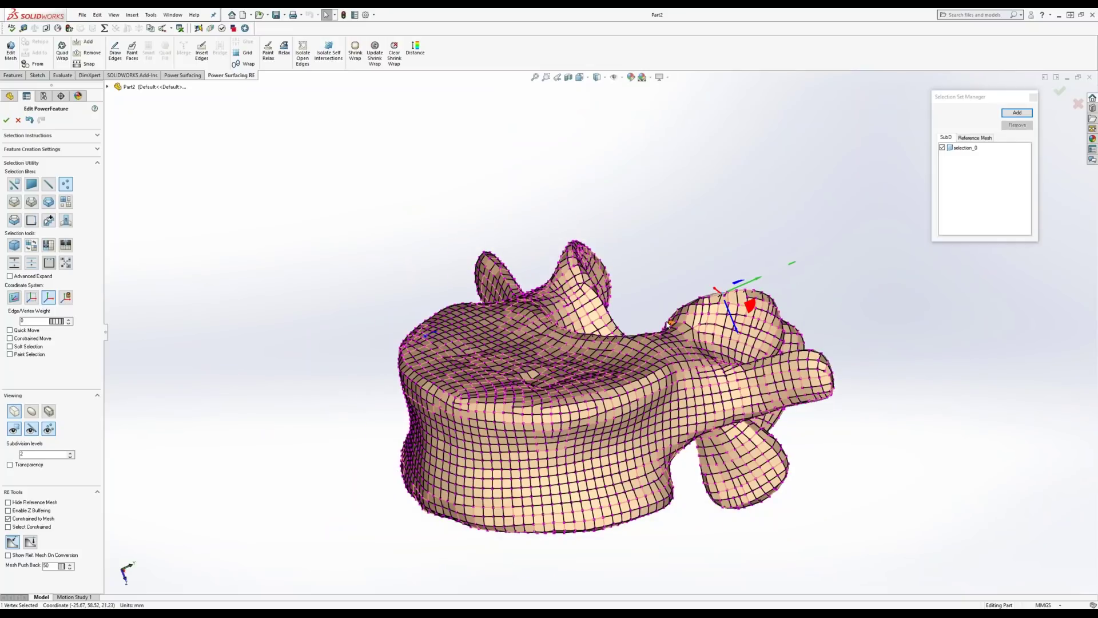
pyautogui.click(416, 52)
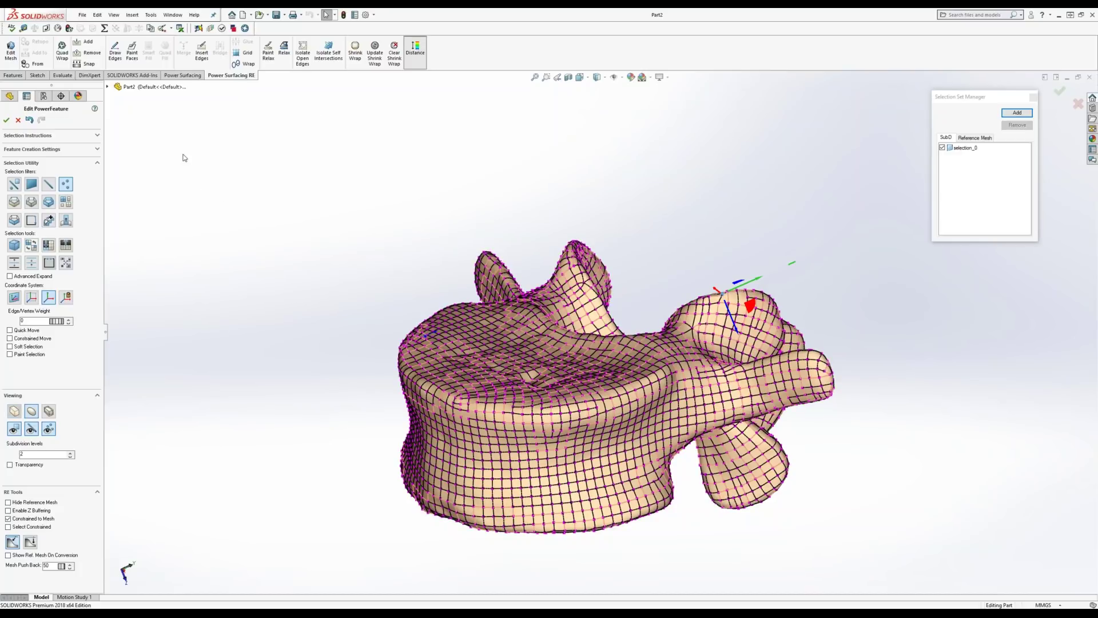
pyautogui.click(150, 190)
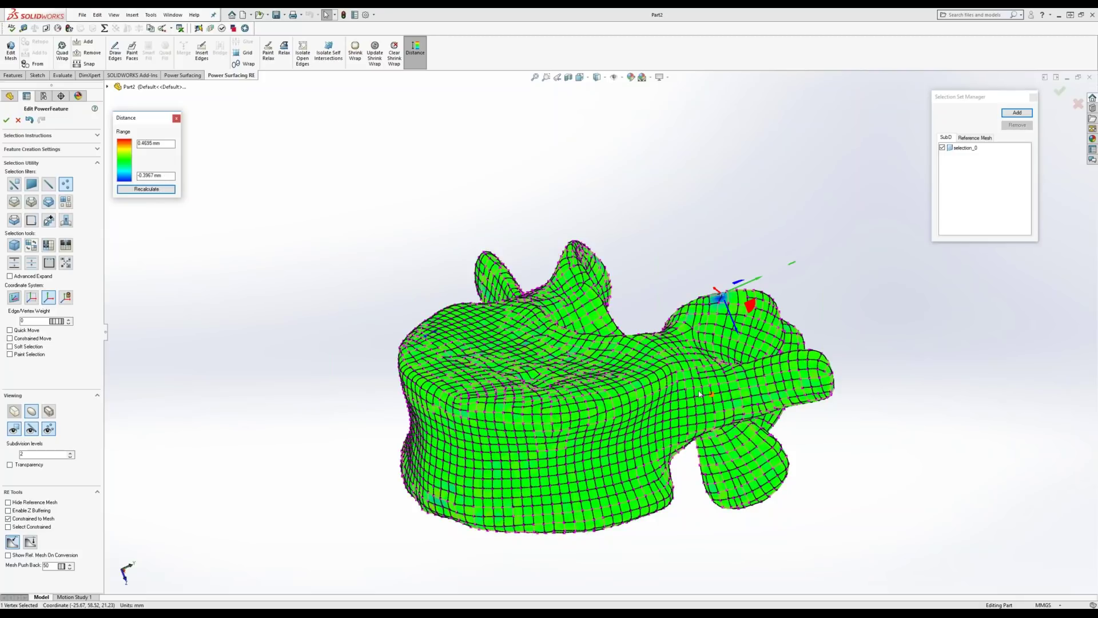
pyautogui.scroll(-2, 700, 394)
pyautogui.moveTo(501, 425); pyautogui.dragTo(615, 548, button='middle')
pyautogui.scroll(-3, 766, 286)
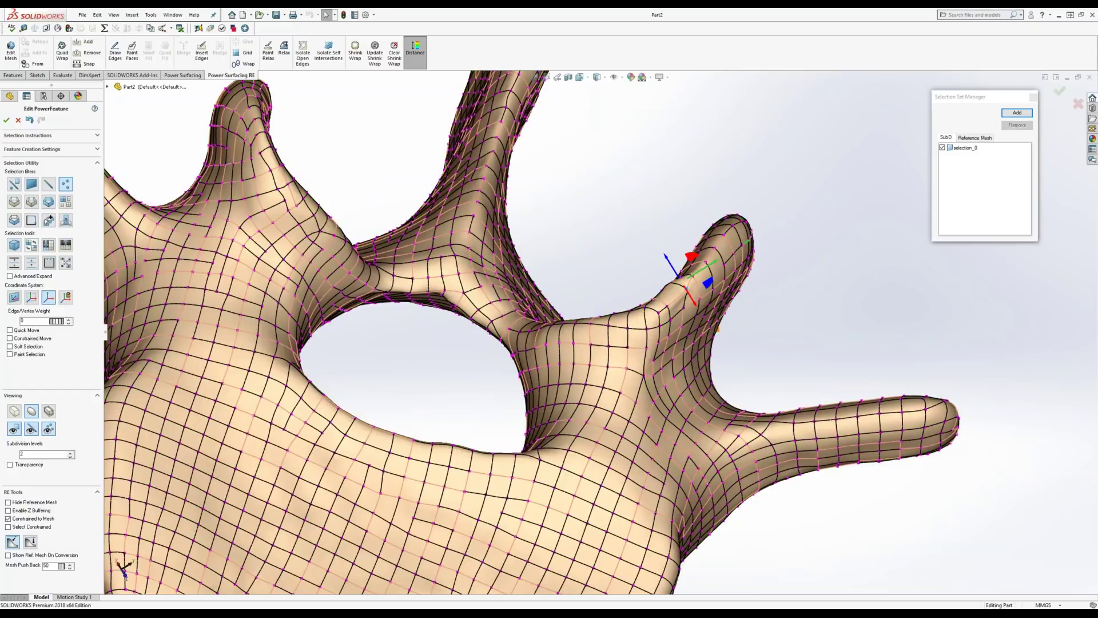
# Run Insert Edges on the control mesh near the base of the short process, show the smooth surface, and accept the command.
pyautogui.moveTo(658, 189); pyautogui.dragTo(714, 335, button='middle')
pyautogui.rightClick(715, 334)
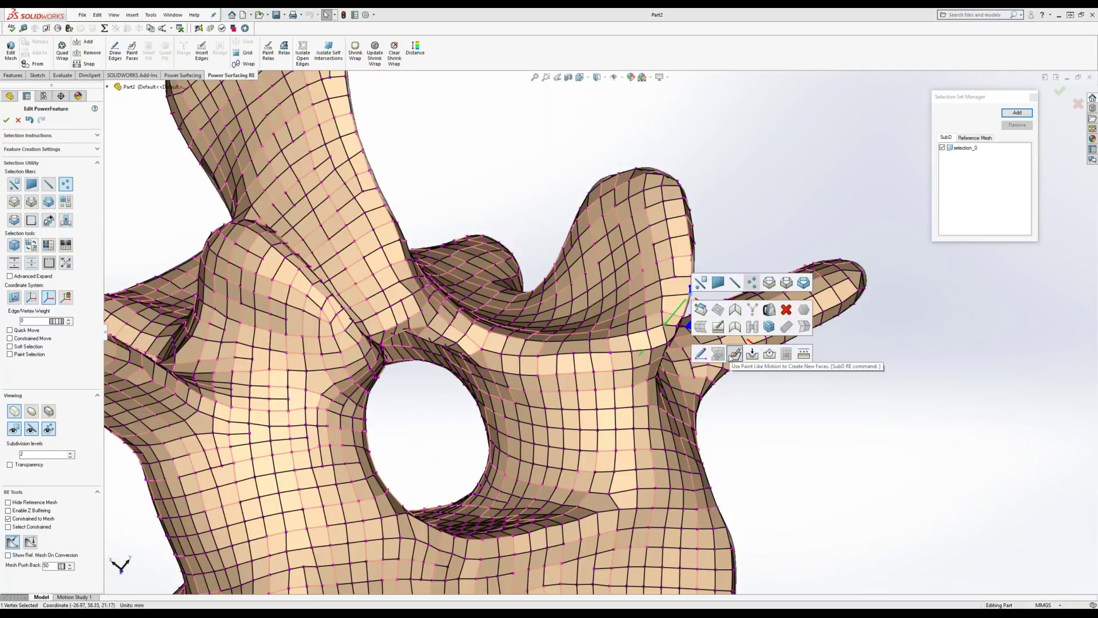
pyautogui.click(717, 327)
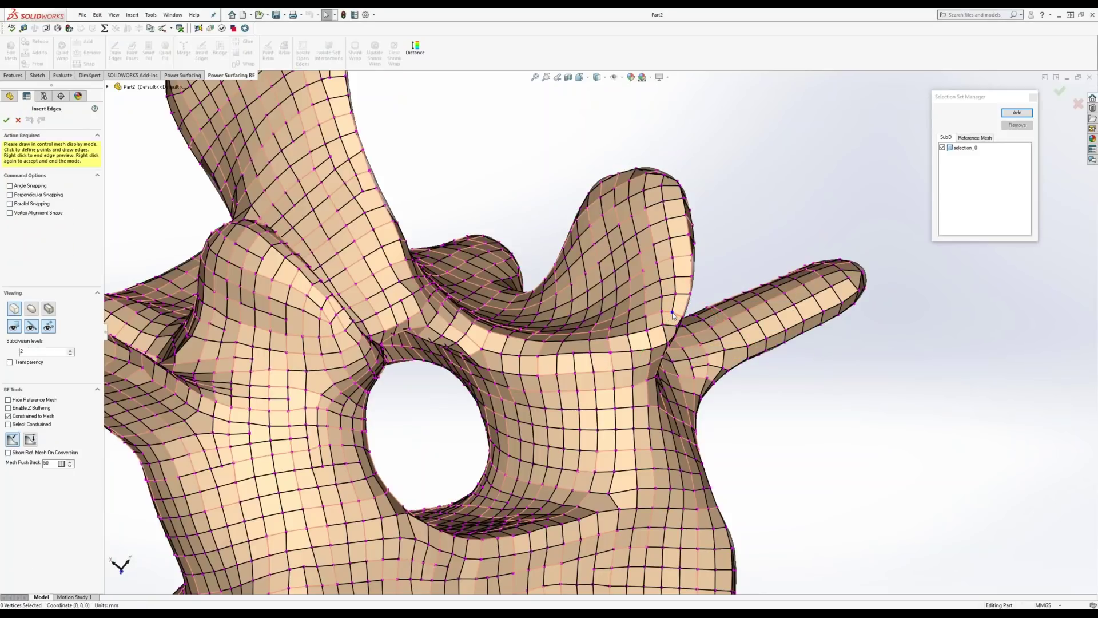
pyautogui.moveTo(674, 315); pyautogui.dragTo(626, 264, button='middle')
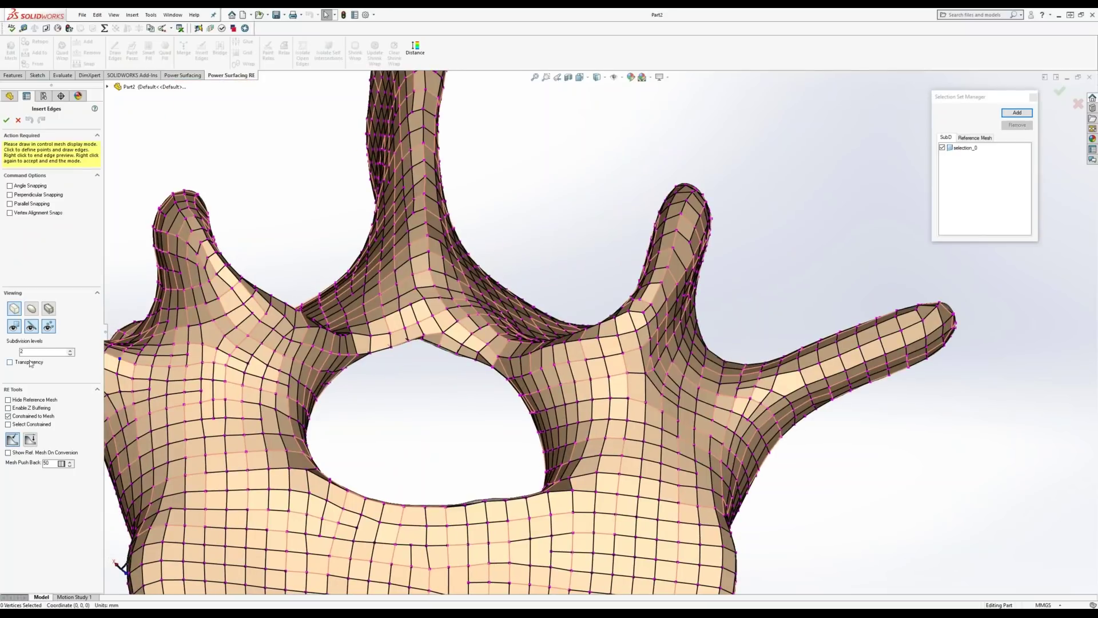
pyautogui.click(54, 400)
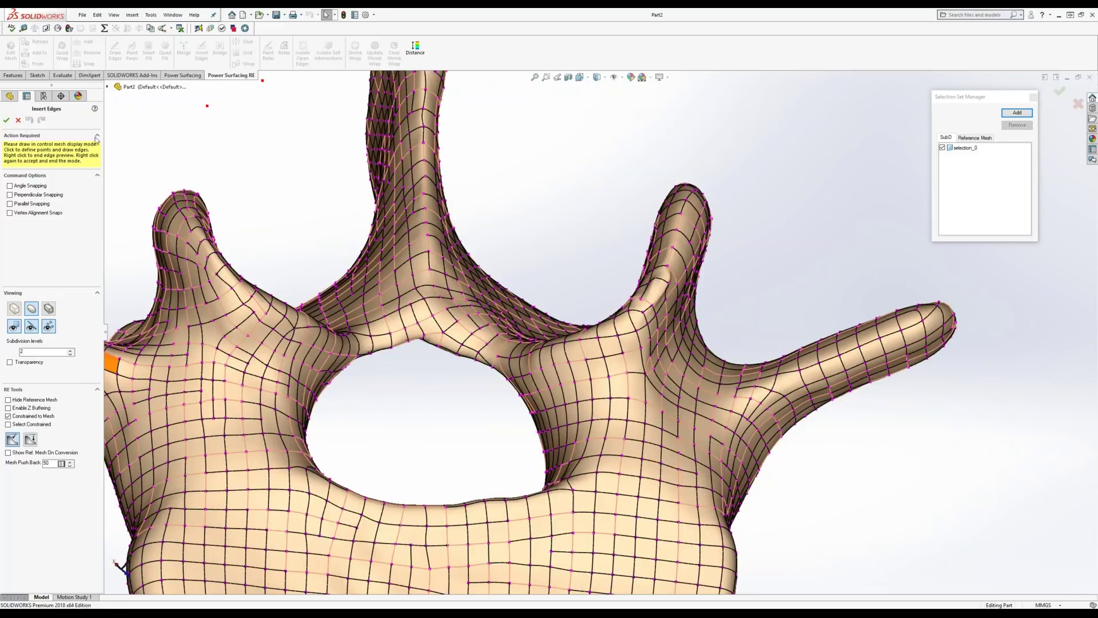
pyautogui.click(6, 121)
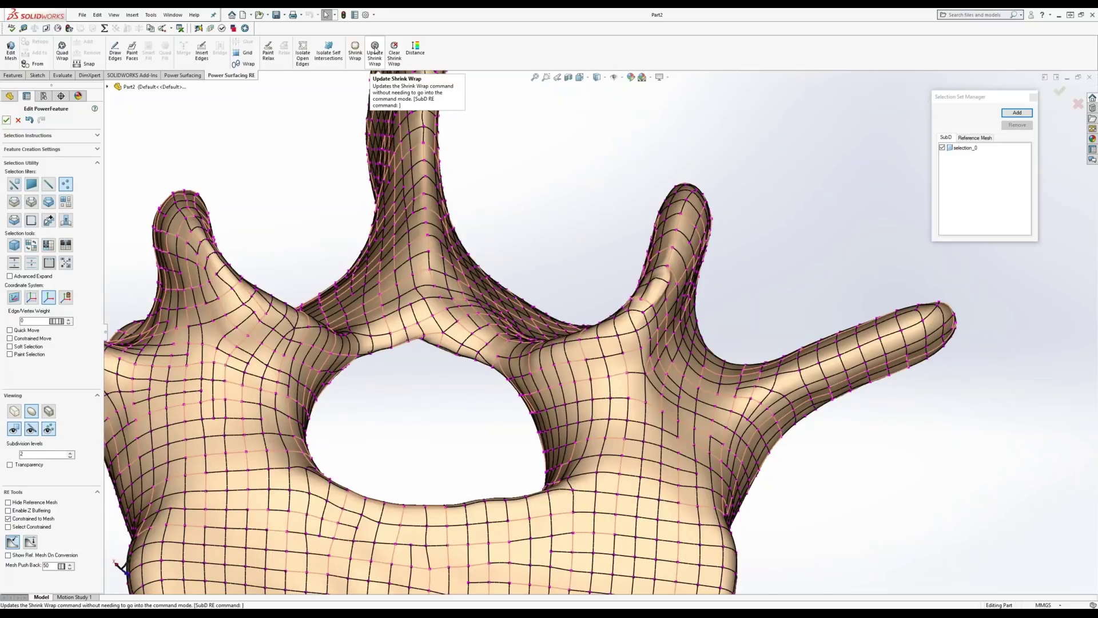
# Update the shrink wrap, recalculate the distance map, and inspect the deviation on the vertebral body.
pyautogui.click(376, 51)
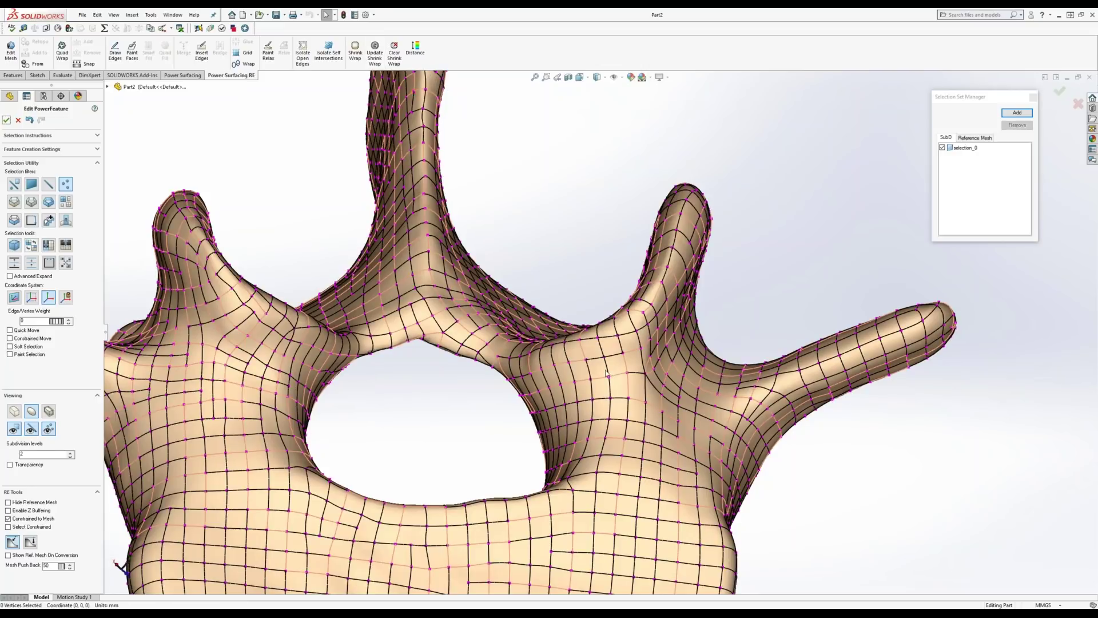
pyautogui.scroll(-2, 561, 355)
pyautogui.scroll(5, 561, 354)
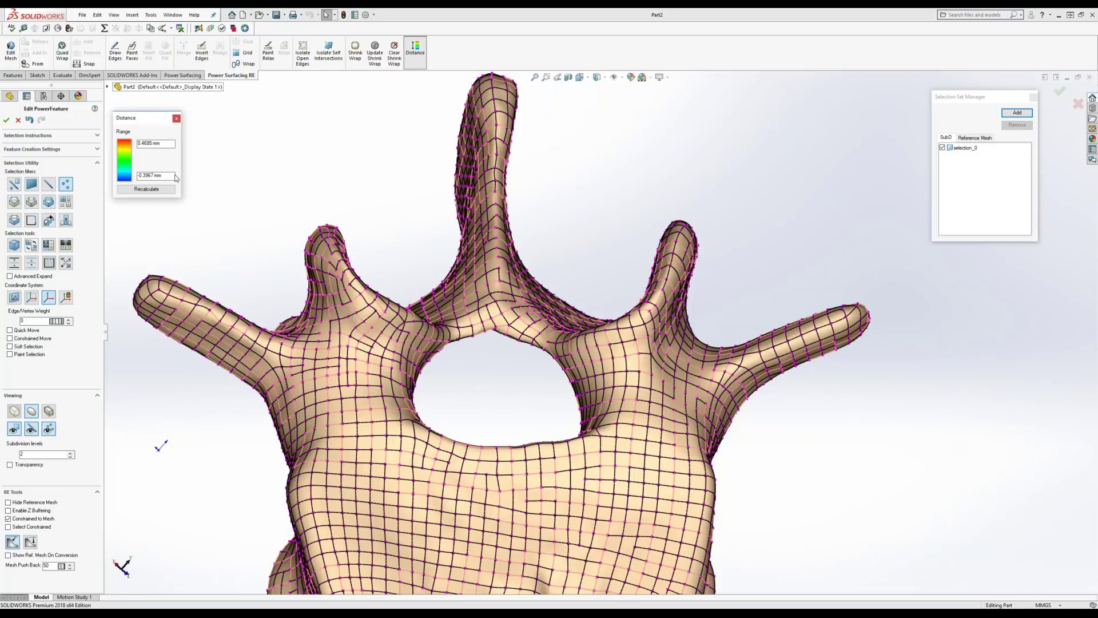
pyautogui.click(145, 189)
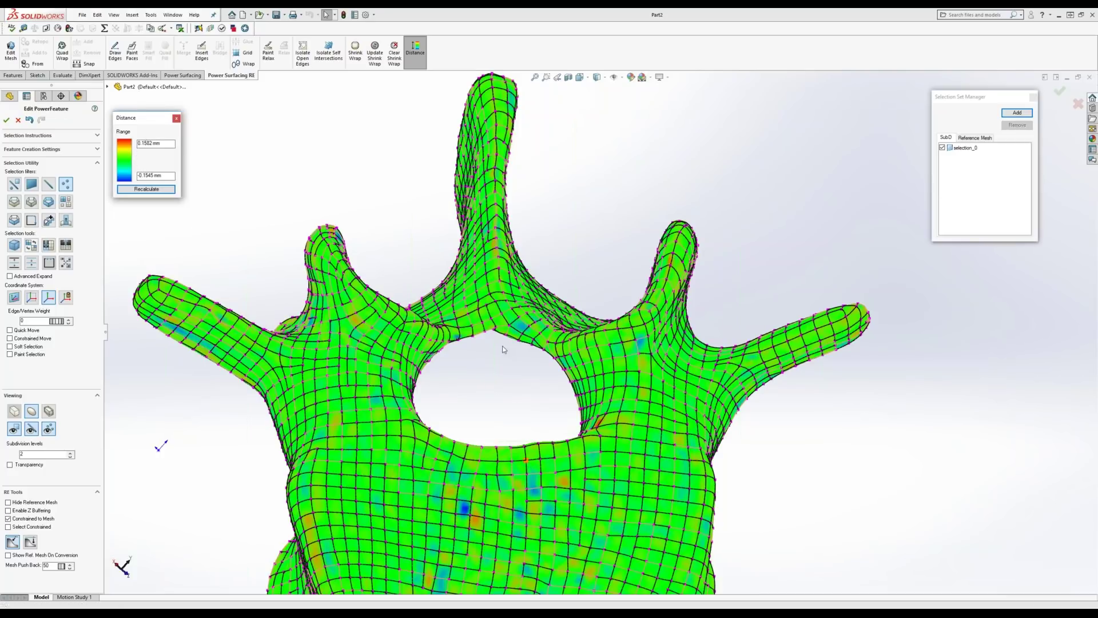
pyautogui.moveTo(503, 349); pyautogui.dragTo(640, 441, button='middle')
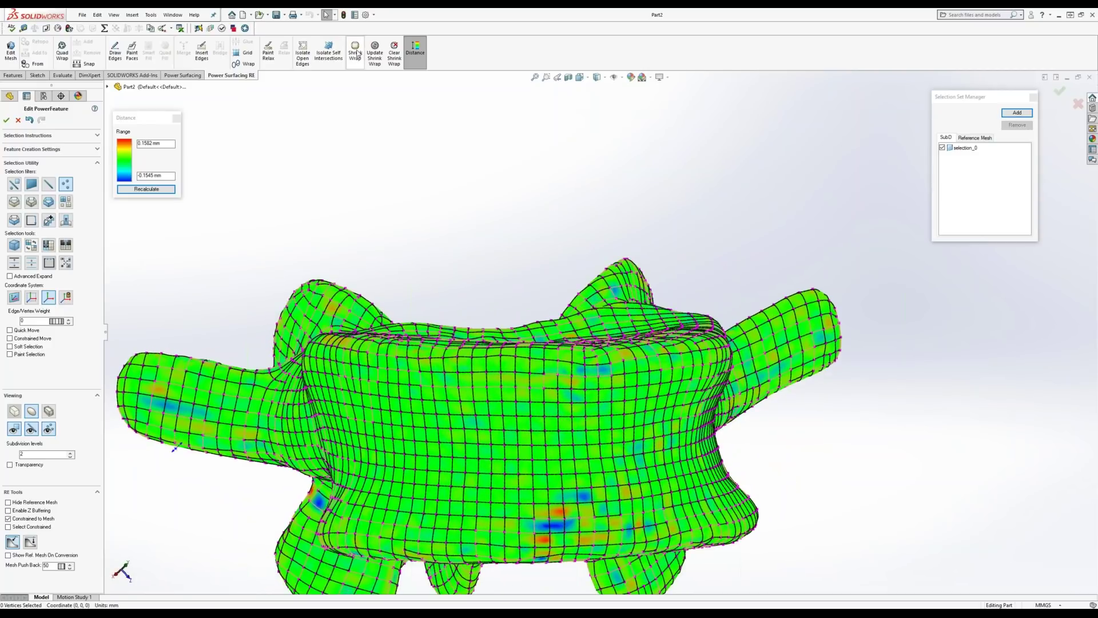
# Try a Default Shrink Wrap preview with interpolation level 2 and subdivision level 3, and inspect the vertebra.
pyautogui.click(356, 51)
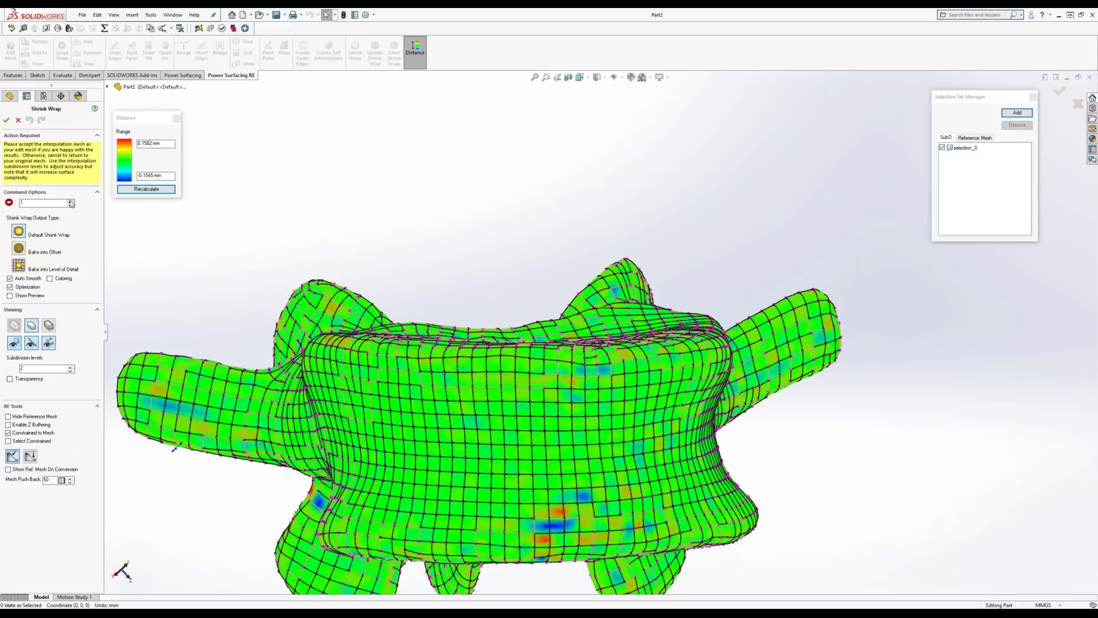
pyautogui.click(70, 367)
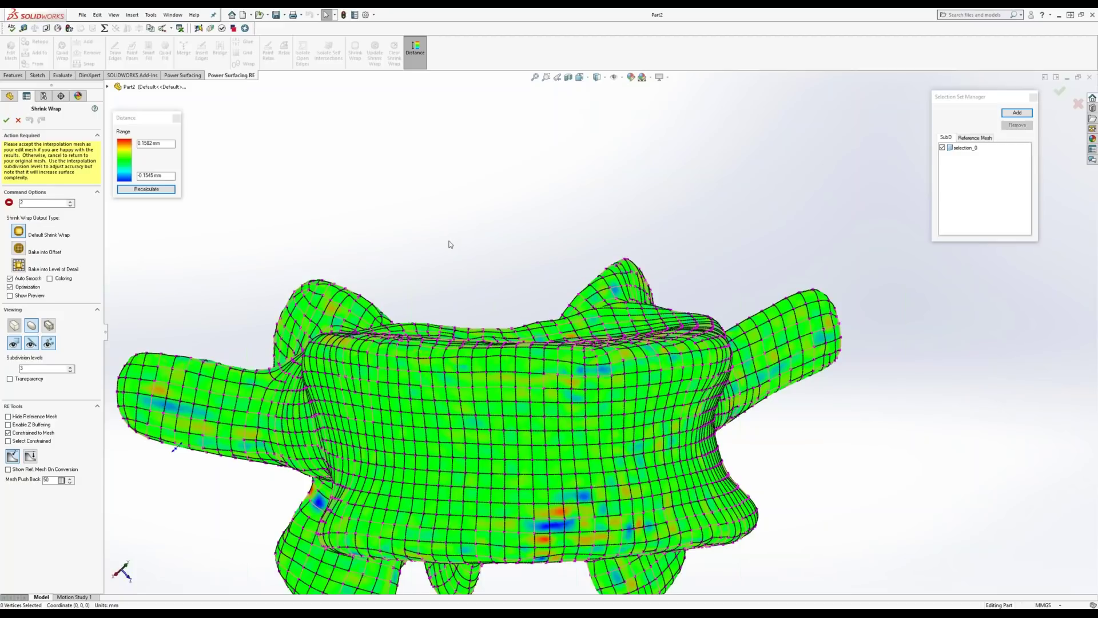
pyautogui.moveTo(470, 230); pyautogui.dragTo(420, 211, button='middle')
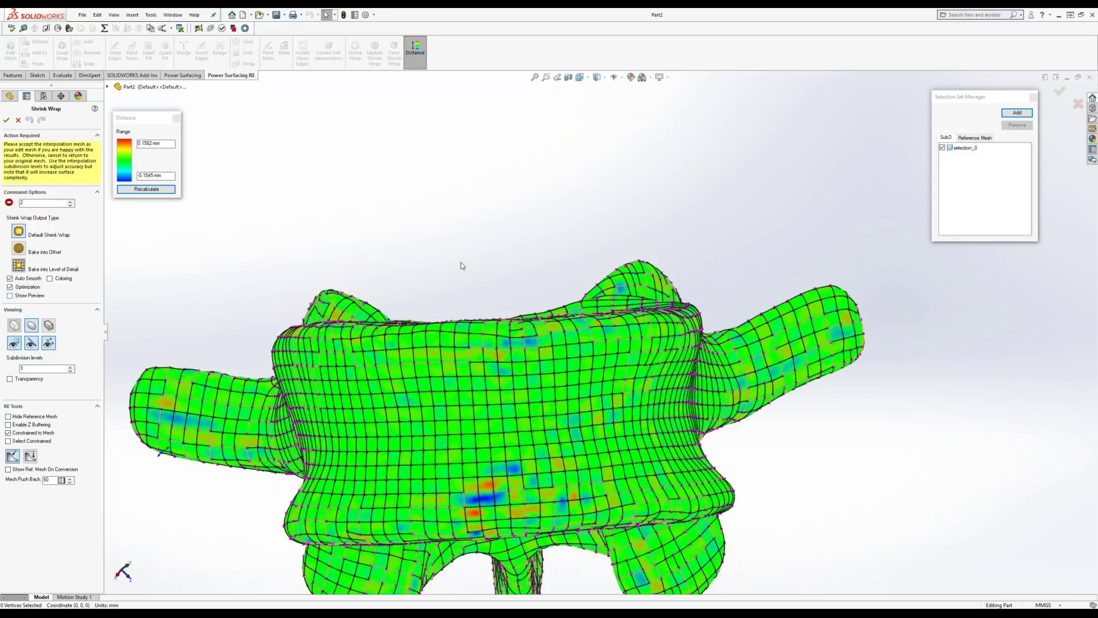
pyautogui.moveTo(461, 263); pyautogui.dragTo(481, 297, button='middle')
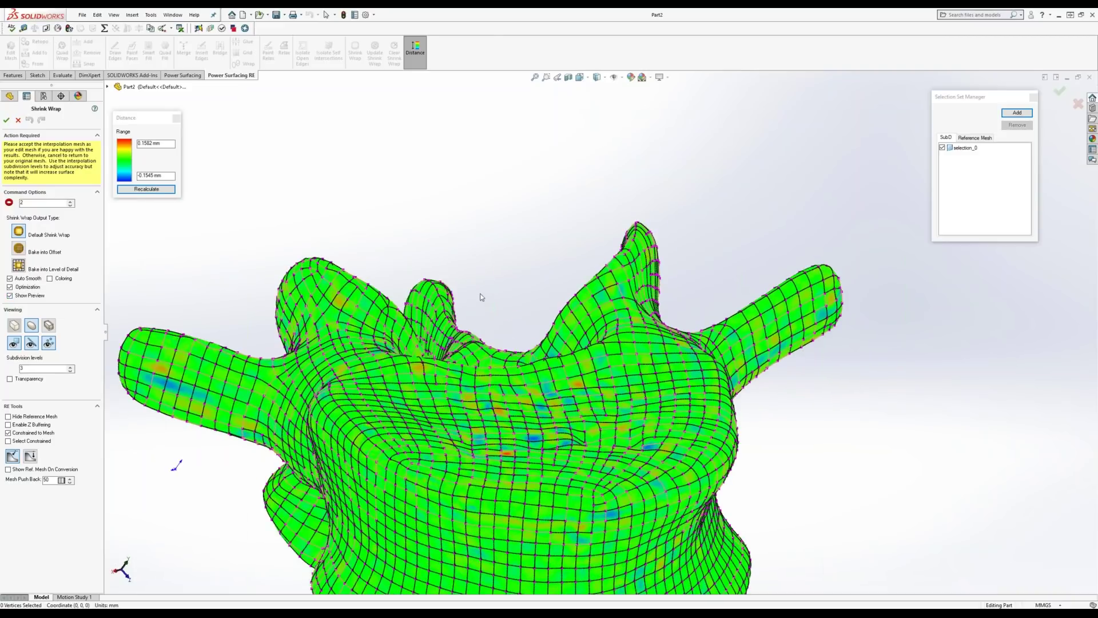
pyautogui.scroll(4, 480, 297)
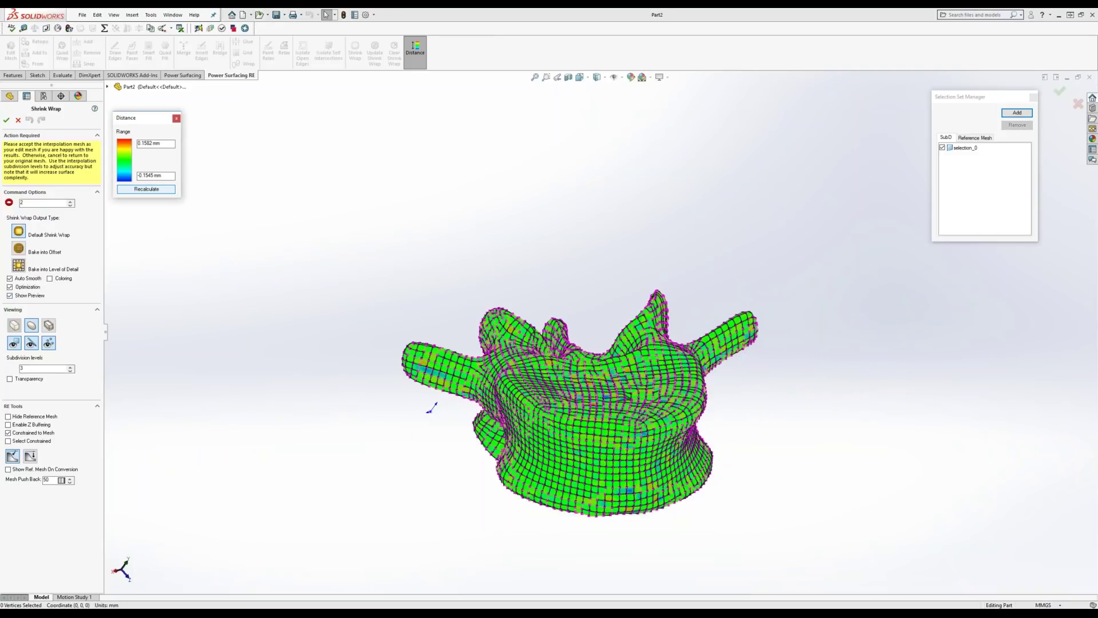
# Close the distance map and the selection set manager, and leave Shrink Wrap without accepting it.
pyautogui.click(176, 119)
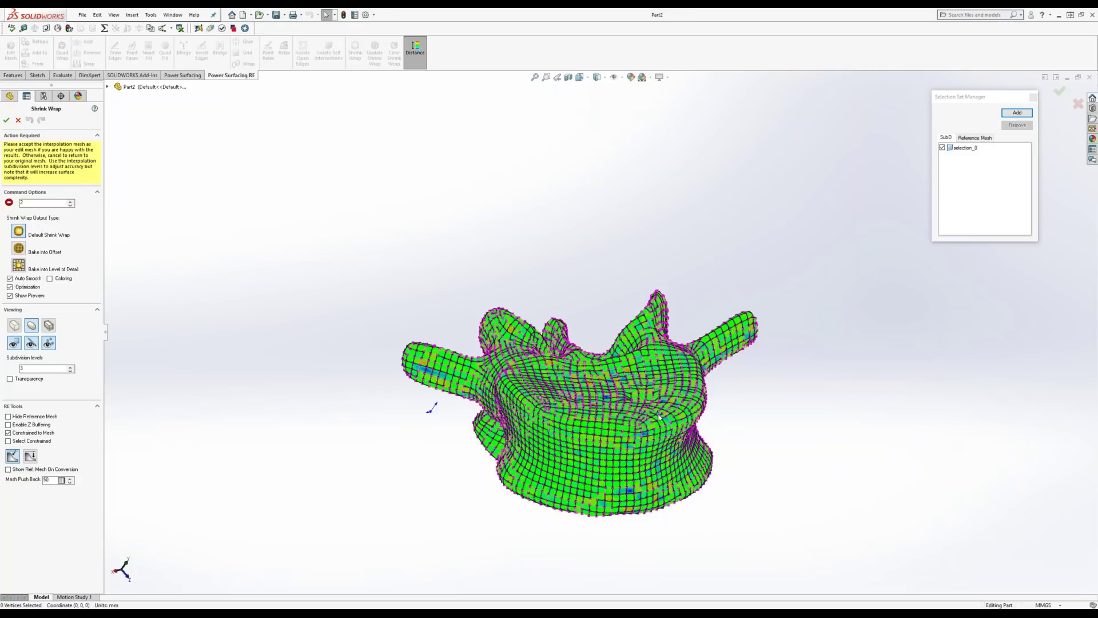
pyautogui.scroll(-2, 598, 399)
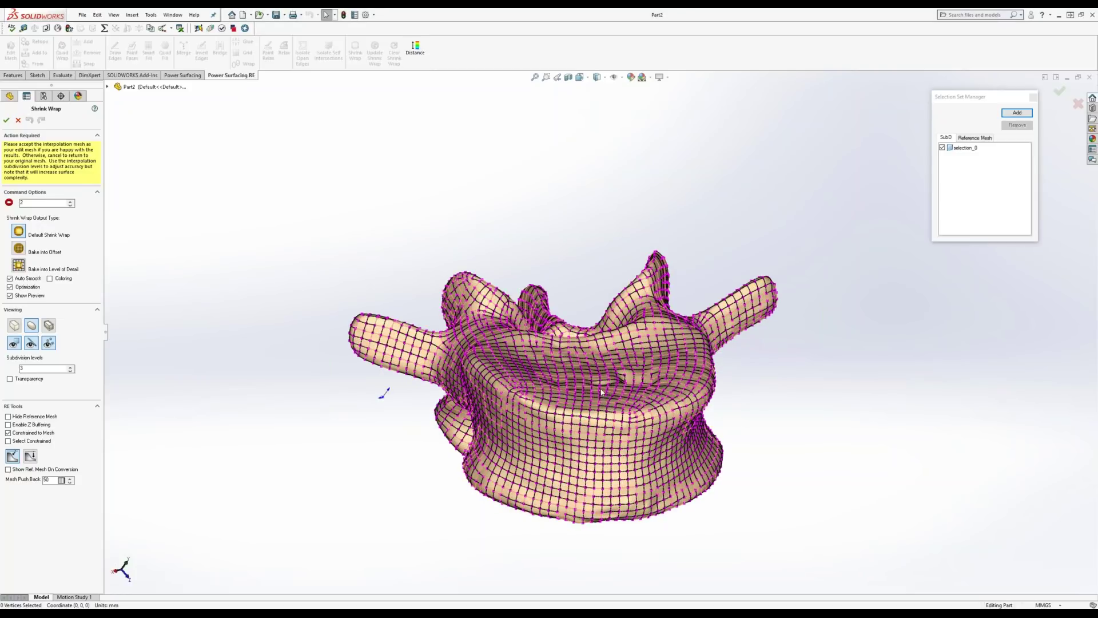
pyautogui.scroll(-2, 601, 392)
pyautogui.scroll(2, 603, 312)
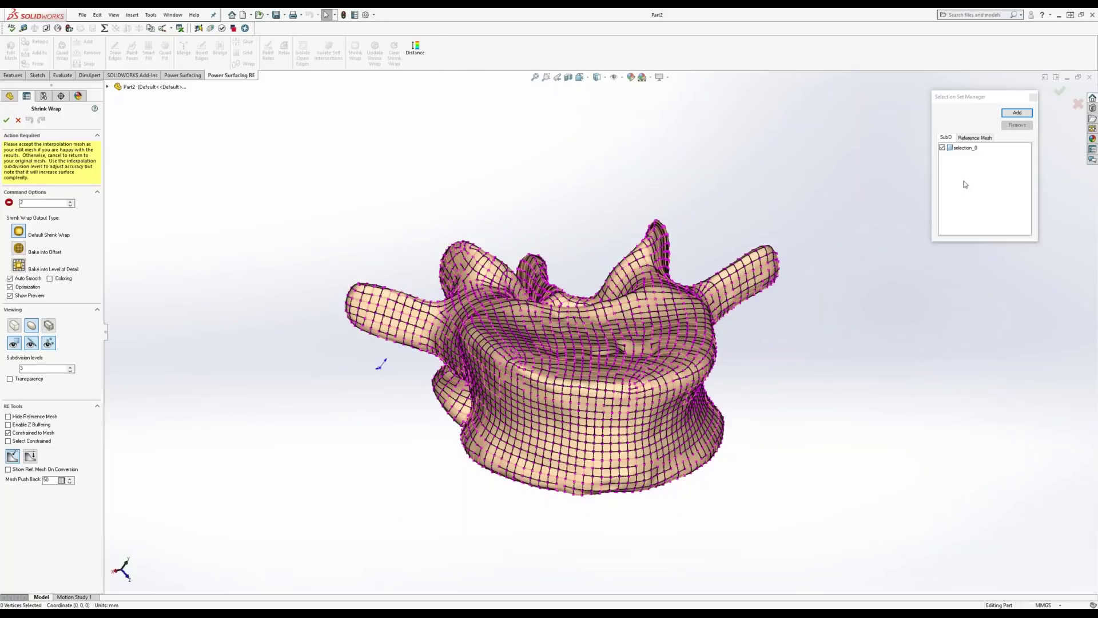
pyautogui.click(1033, 97)
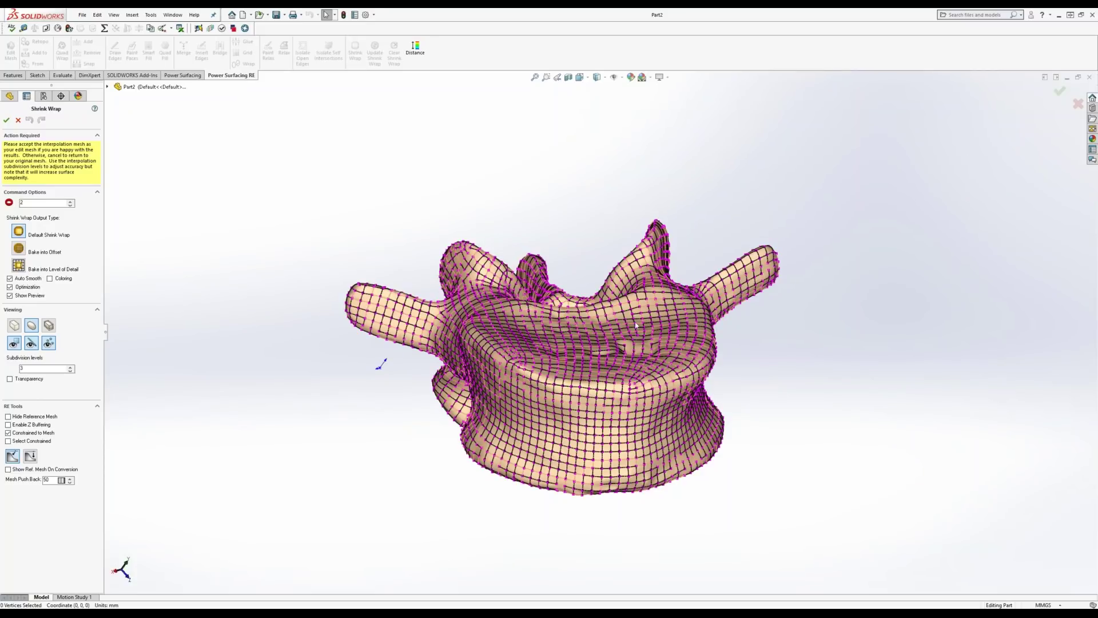
pyautogui.click(17, 120)
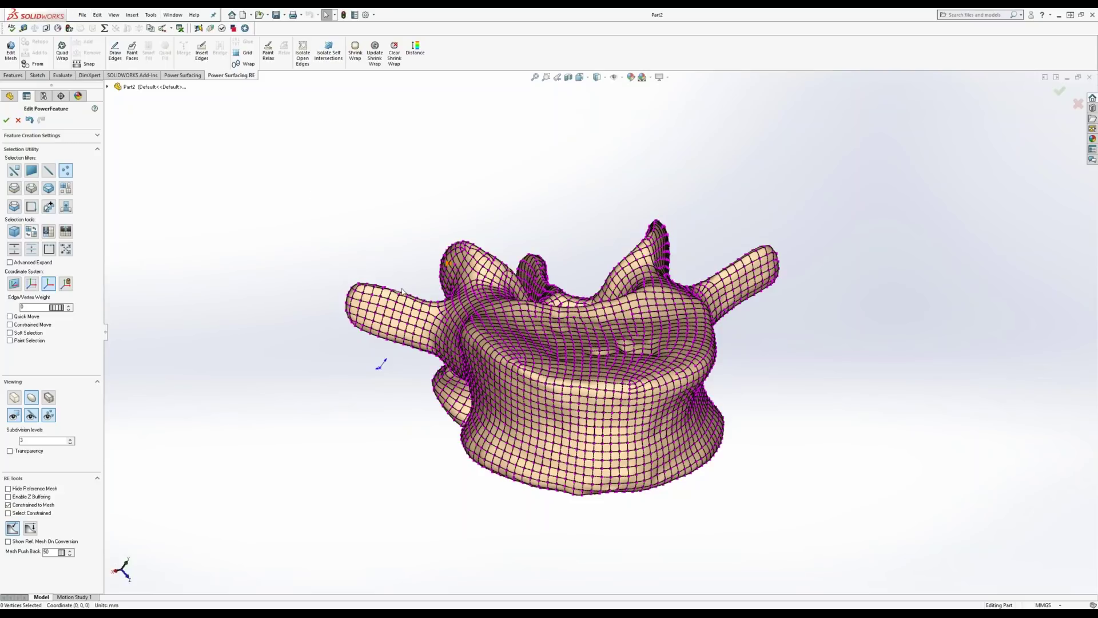
# Cancel the vertebra feature edit and discard the mesh changes.
pyautogui.click(83, 15)
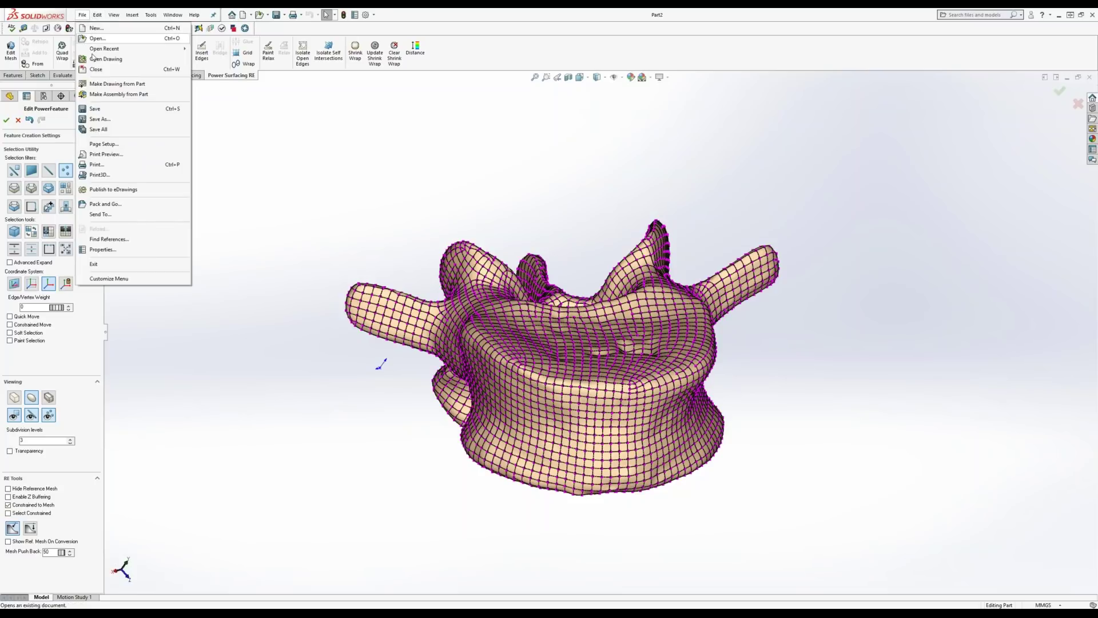
pyautogui.click(410, 164)
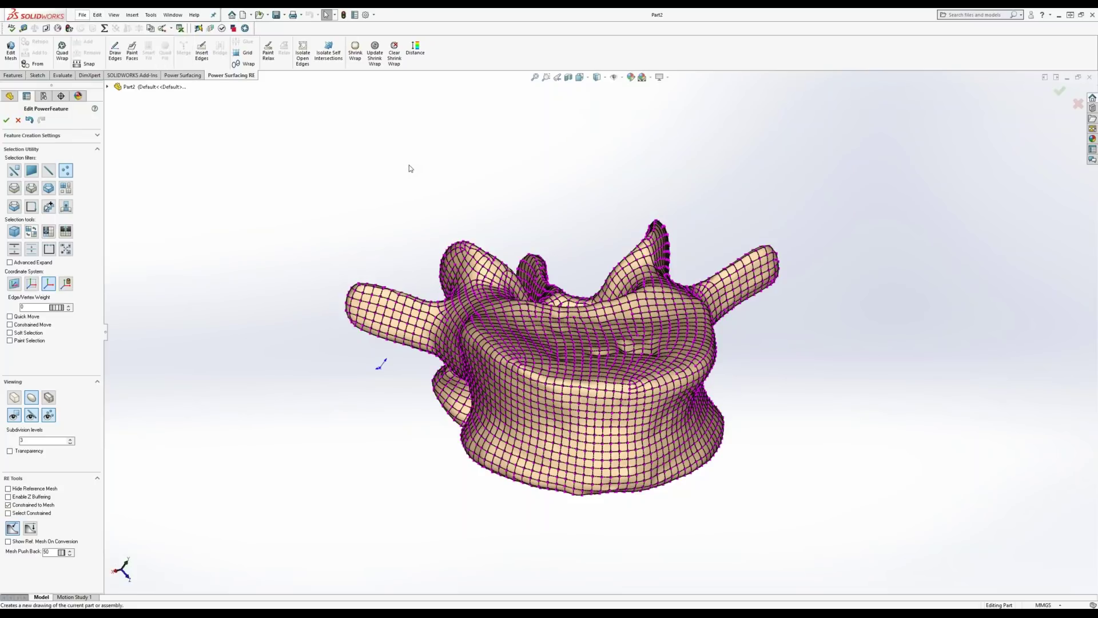
pyautogui.click(1078, 104)
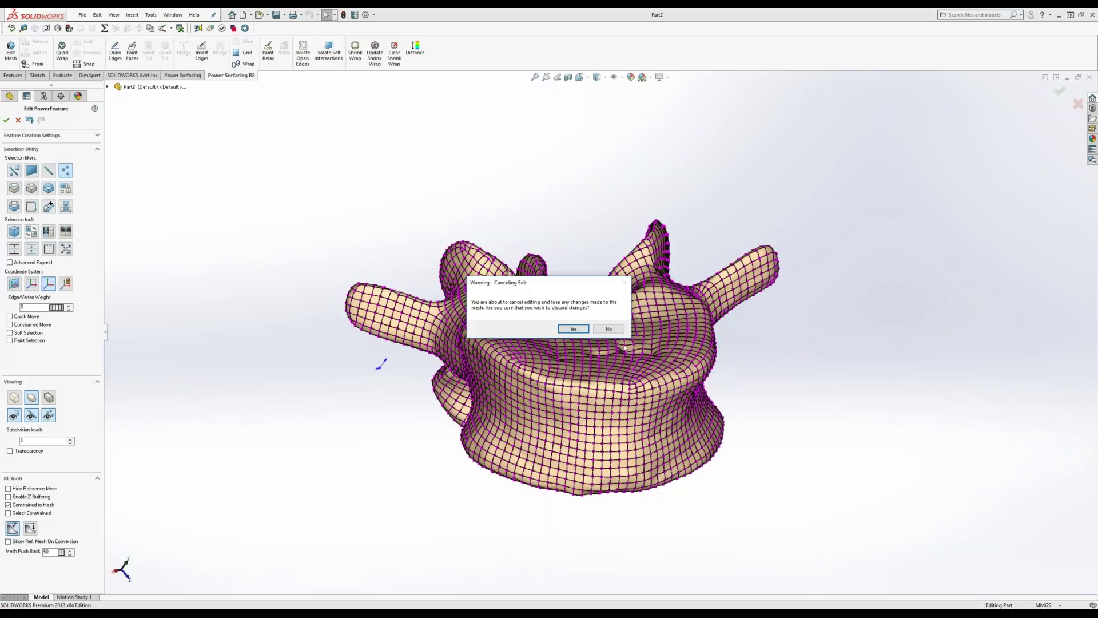
pyautogui.click(573, 329)
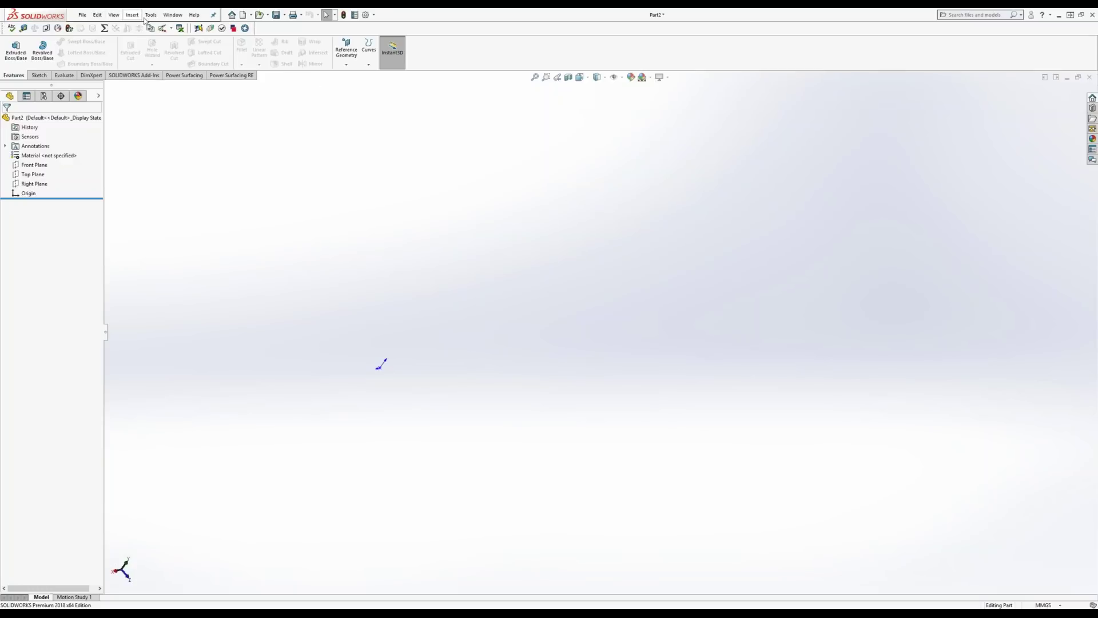
# Import MooseAntlerRight.obj from the Artec3D folder as a reference mesh in millimeters.
pyautogui.click(132, 15)
pyautogui.moveTo(151, 51)
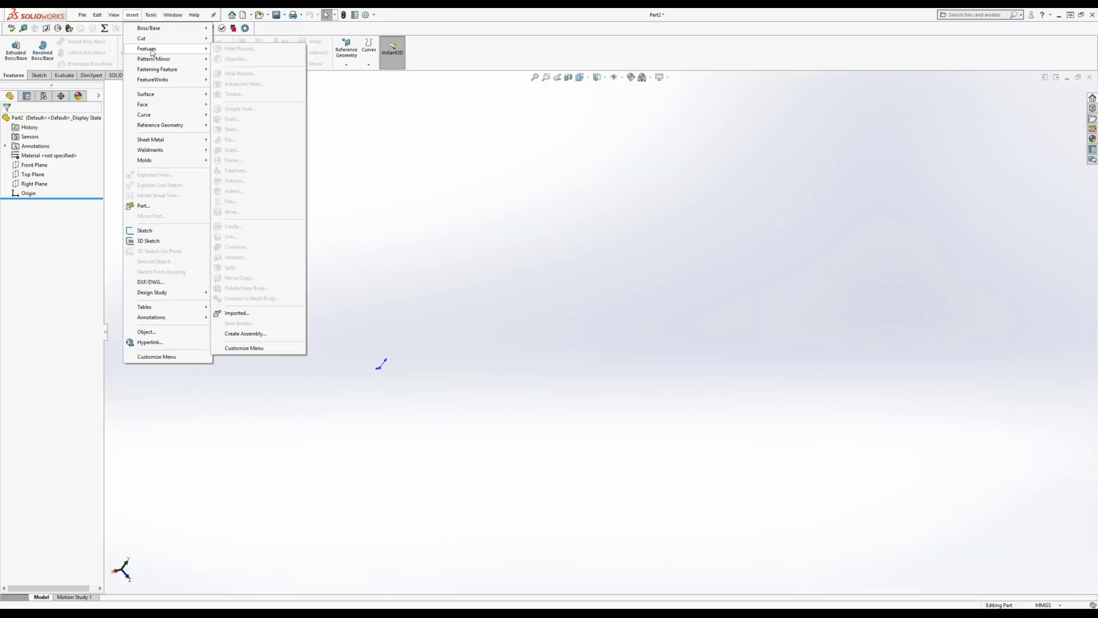
pyautogui.click(132, 15)
pyautogui.click(151, 15)
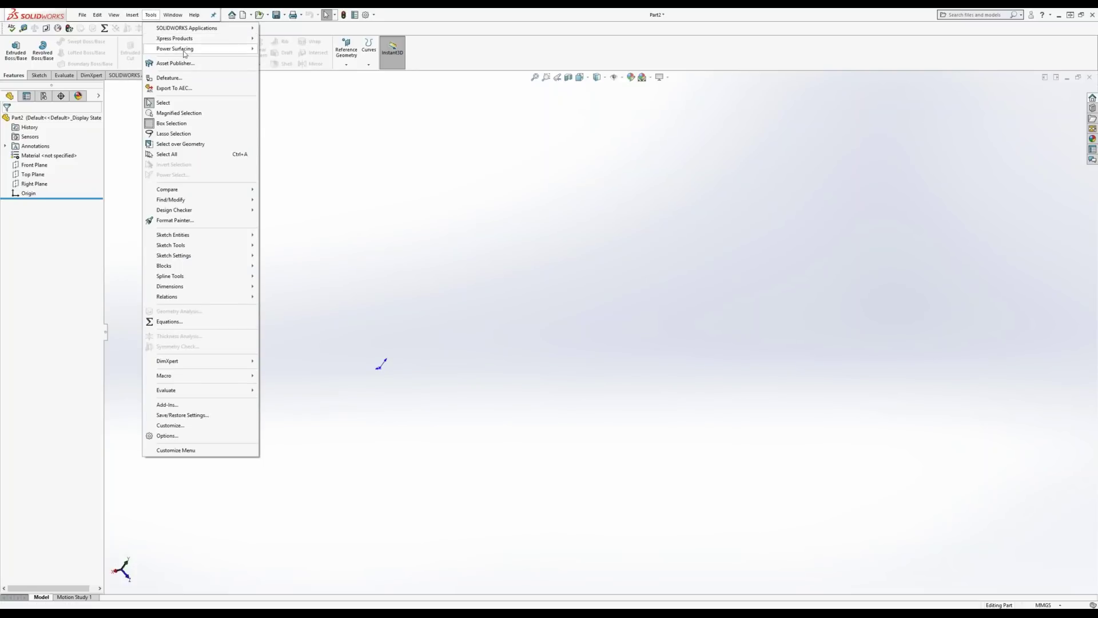
pyautogui.moveTo(182, 52)
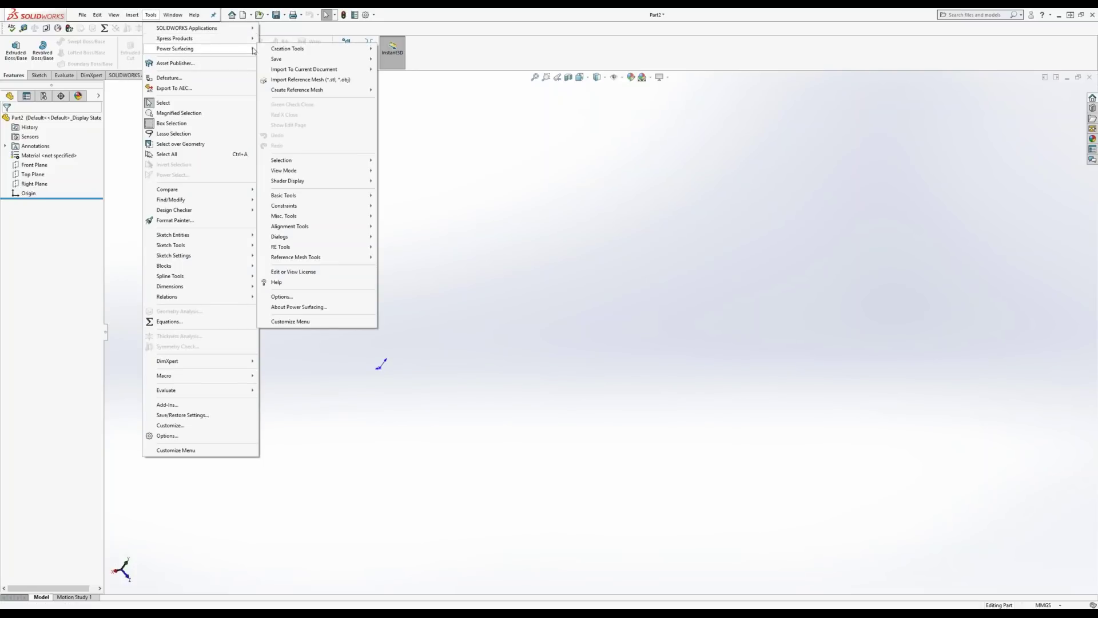
pyautogui.click(318, 81)
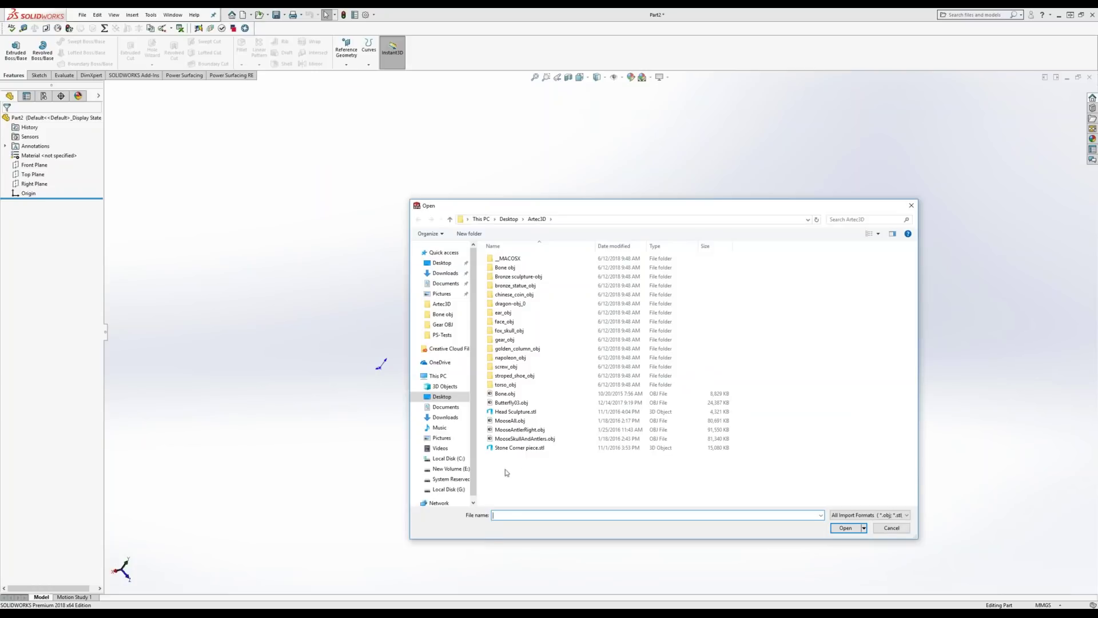
pyautogui.click(526, 430)
pyautogui.doubleClick(526, 433)
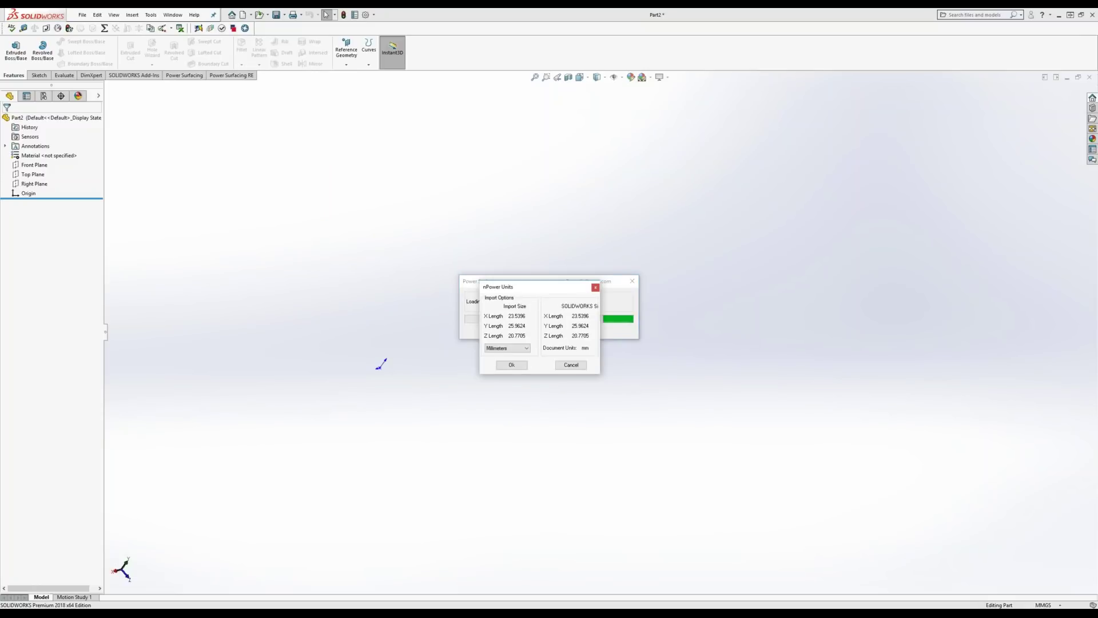
pyautogui.click(518, 366)
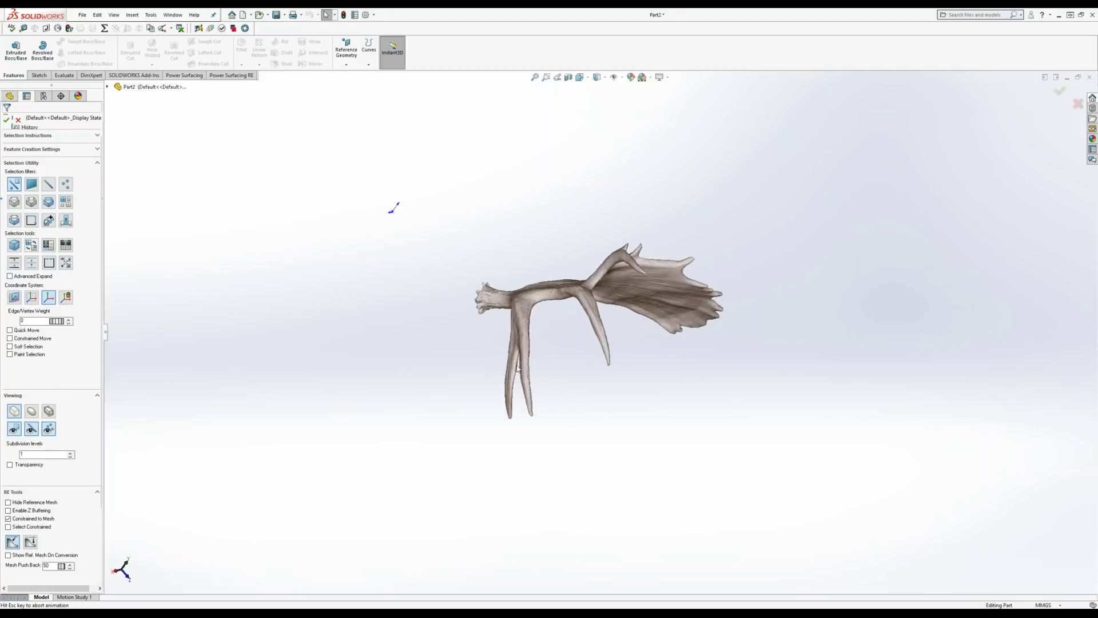
# Draw edges forming two adjacent quad faces on the antler's broad central area and accept them.
pyautogui.moveTo(564, 291); pyautogui.dragTo(625, 378, button='middle')
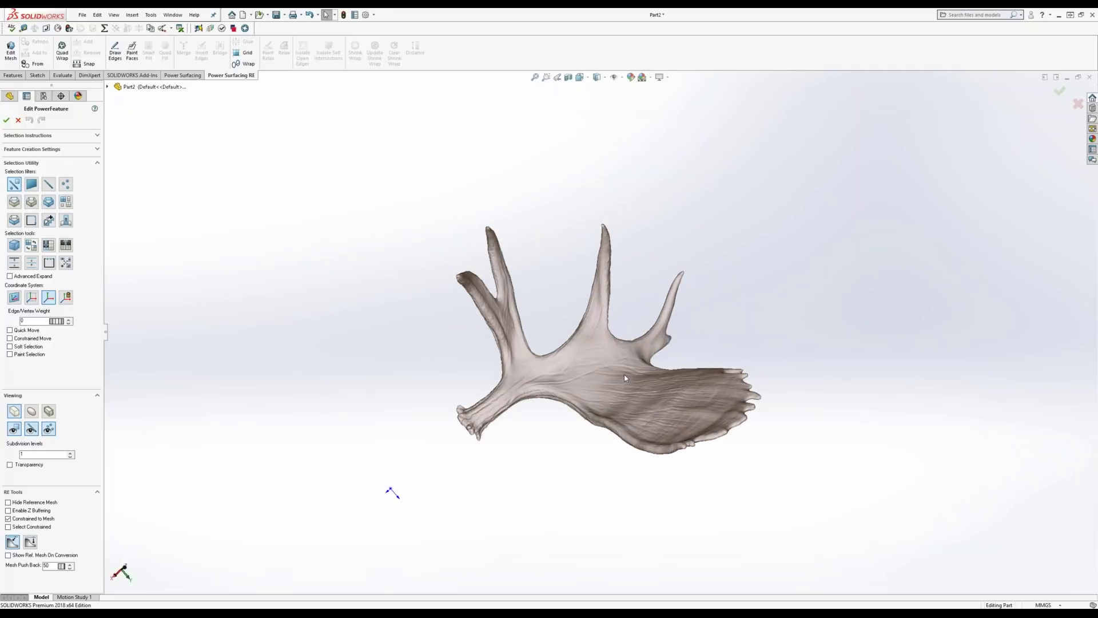
pyautogui.scroll(-5, 625, 378)
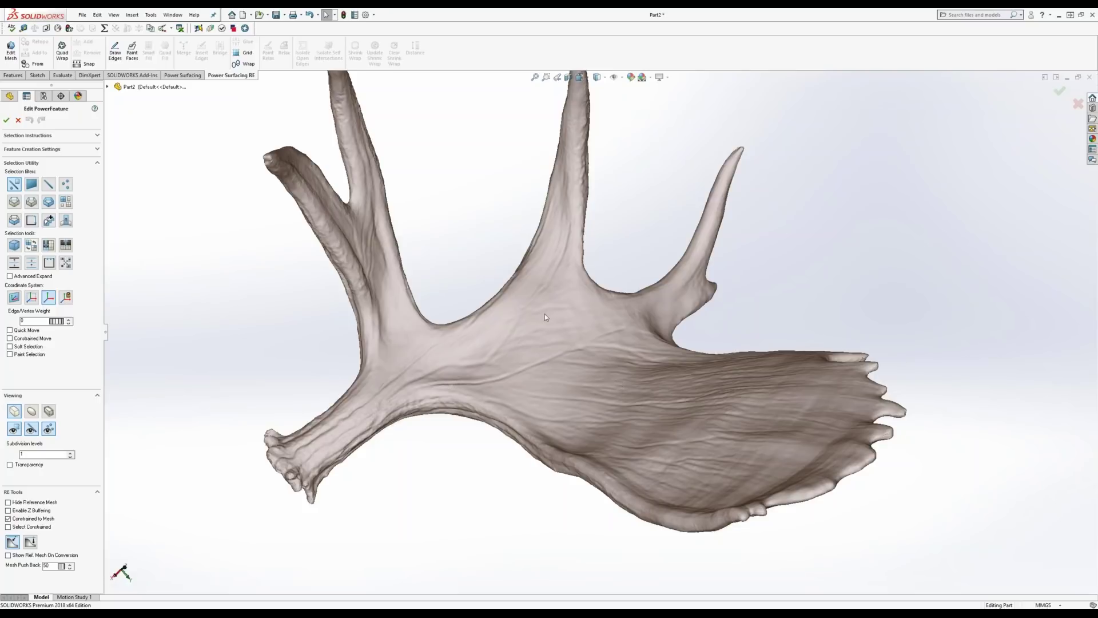
pyautogui.click(115, 51)
pyautogui.click(500, 359)
pyautogui.click(501, 386)
pyautogui.click(532, 384)
pyautogui.click(525, 356)
pyautogui.click(552, 356)
pyautogui.click(559, 378)
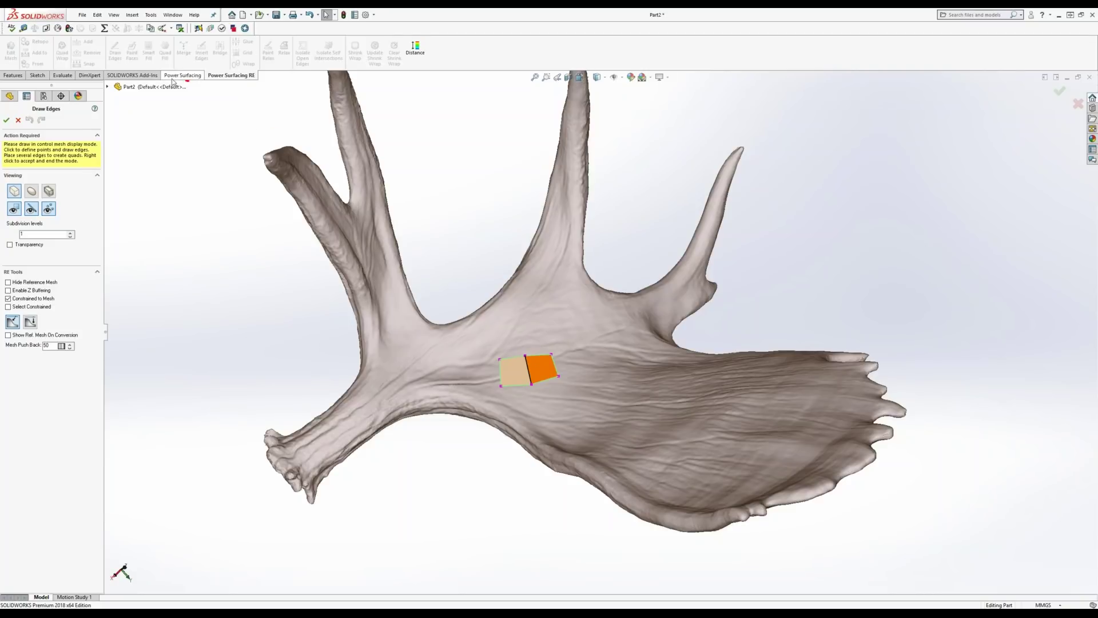
pyautogui.click(6, 120)
# Paint a strip of faces from the drawn quads across the antler's palm, closing it into a loop, and finish painting.
pyautogui.click(132, 50)
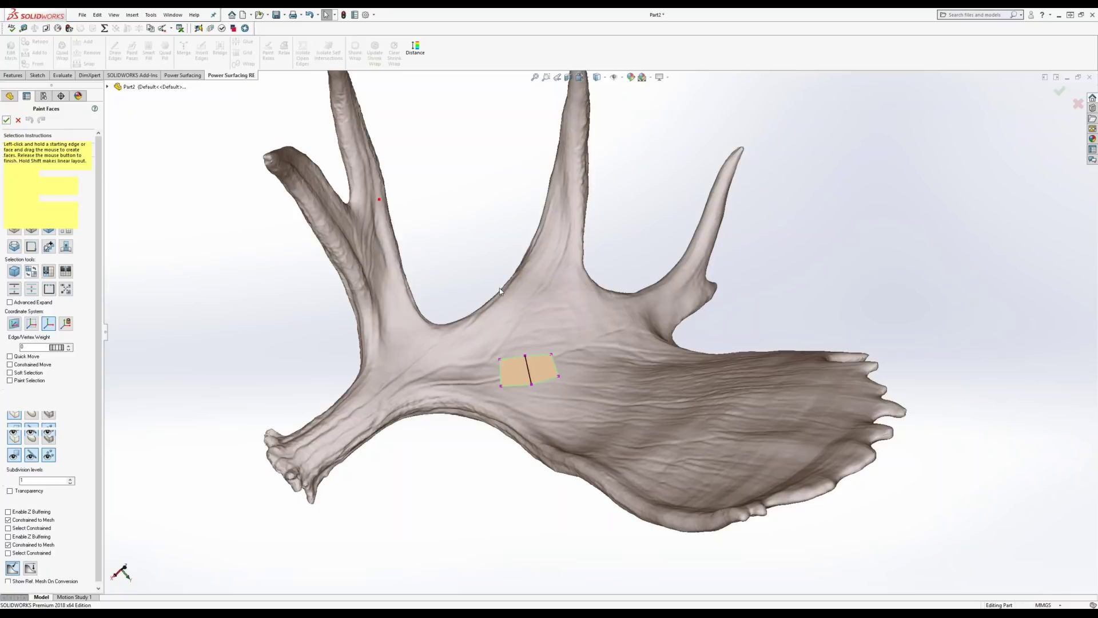
pyautogui.moveTo(546, 374)
pyautogui.mouseDown()
pyautogui.moveTo(604, 352)
pyautogui.moveTo(675, 351)
pyautogui.moveTo(679, 468)
pyautogui.moveTo(535, 418)
pyautogui.moveTo(544, 421)
pyautogui.mouseUp()
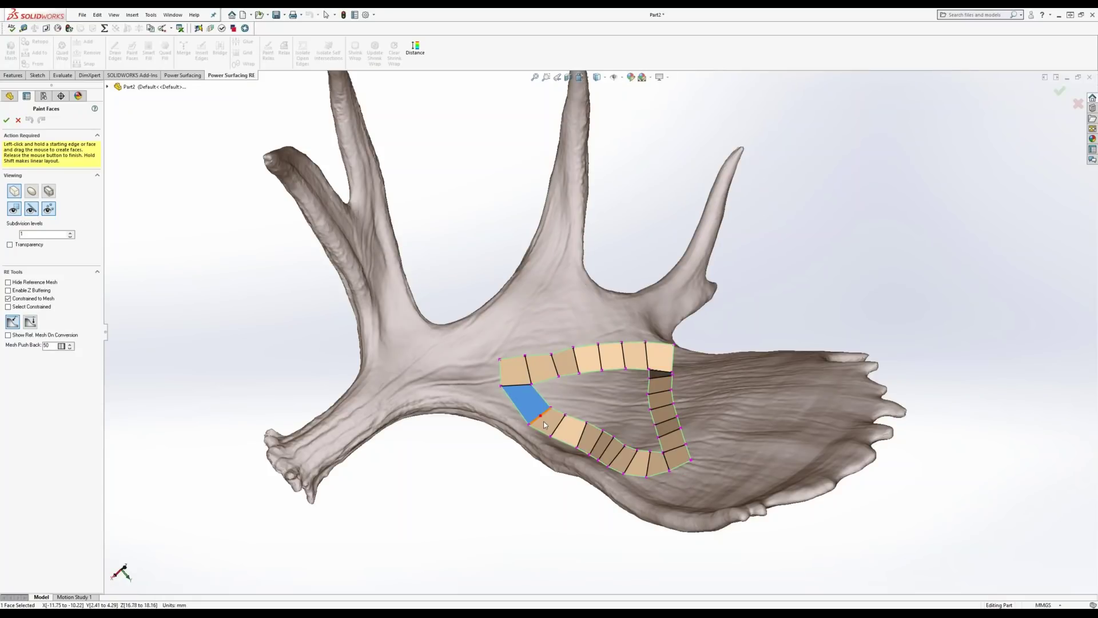
pyautogui.press('Return')
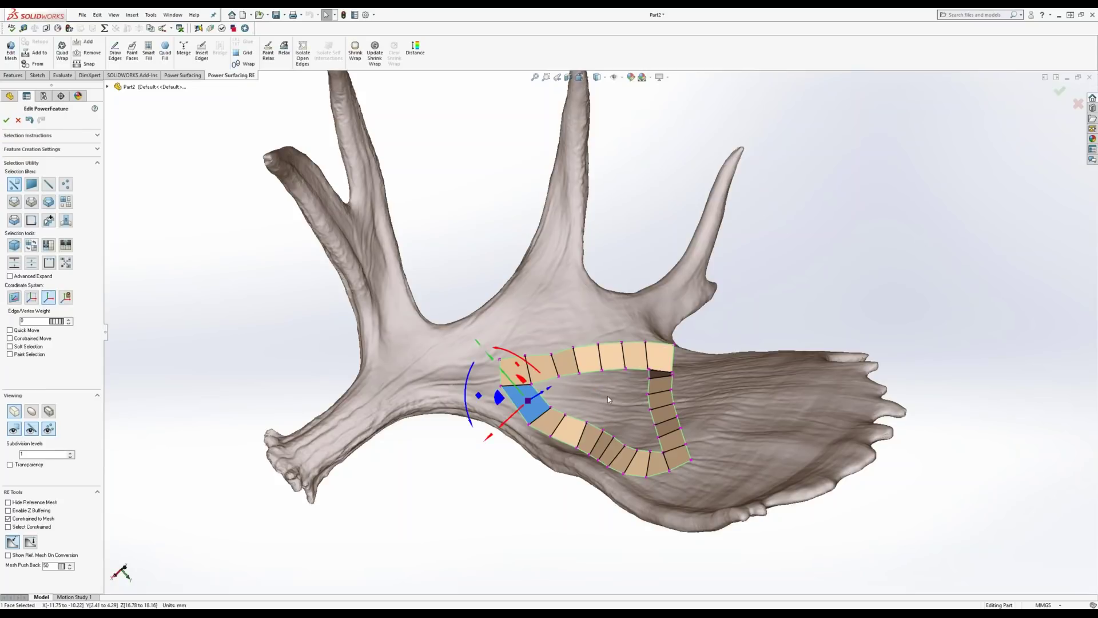
# Move the inner corner vertex where two strips of the face loop meet to reshape the adjoining quads on the antler.
pyautogui.moveTo(608, 395); pyautogui.dragTo(563, 472, button='middle')
pyautogui.click(654, 380)
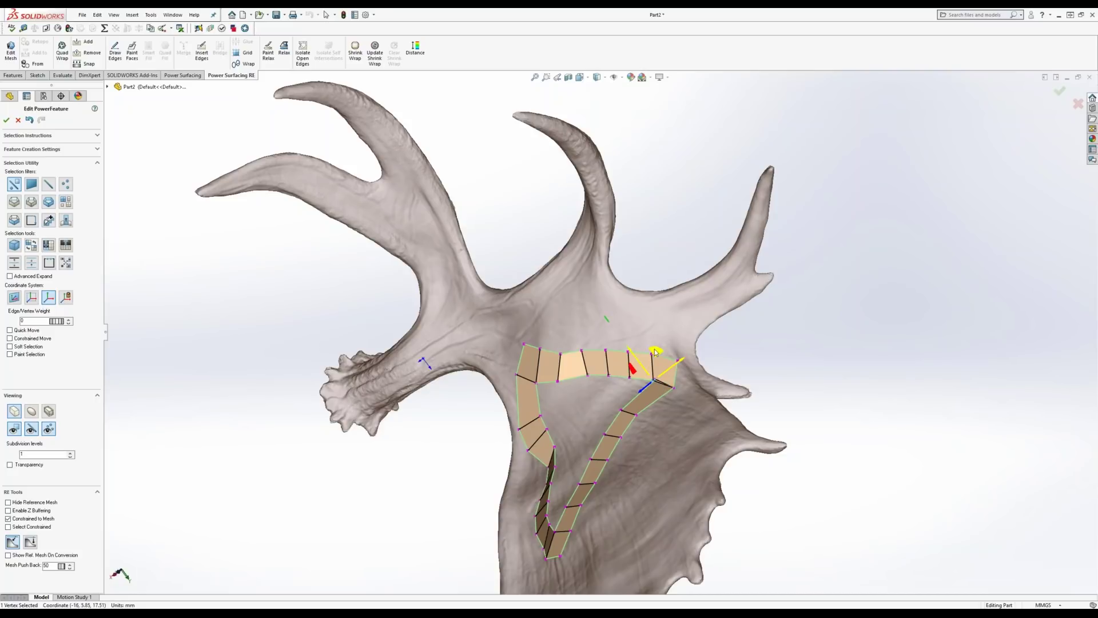
pyautogui.moveTo(656, 358); pyautogui.dragTo(662, 380)
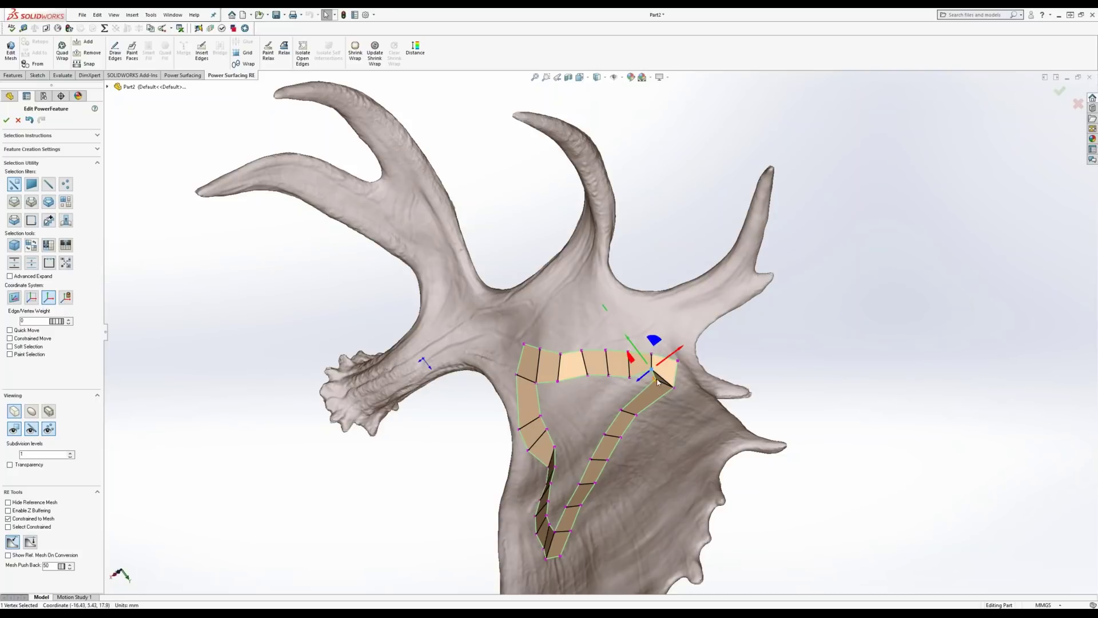
pyautogui.click(655, 379)
pyautogui.click(655, 380)
pyautogui.moveTo(658, 354); pyautogui.dragTo(653, 381)
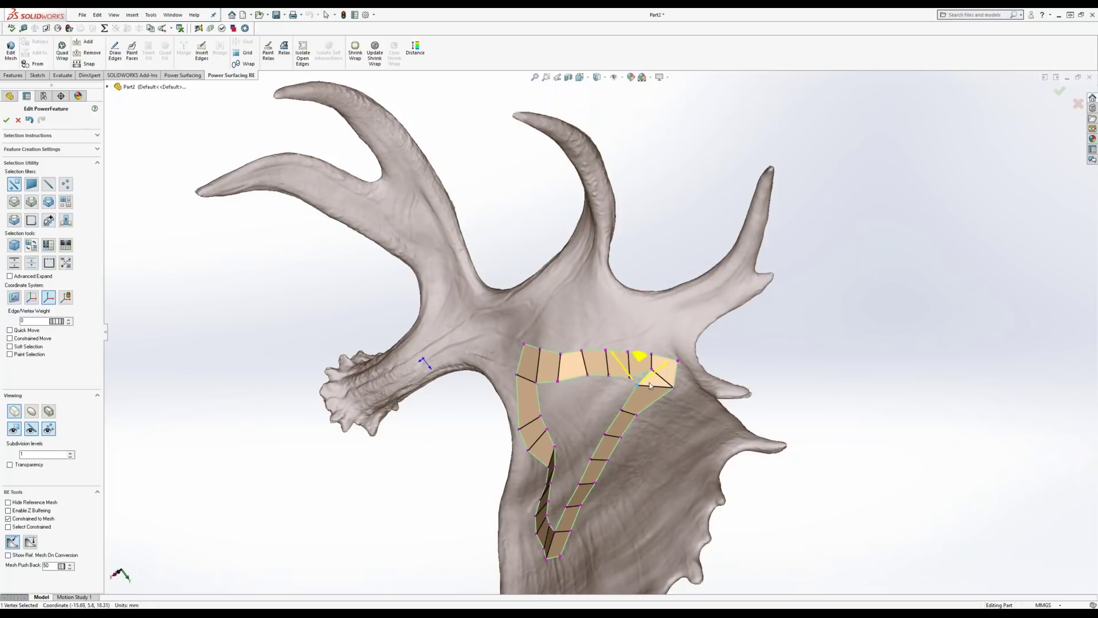
# Reposition the vertices around the same loop corner so that its faces lie more evenly on the antler's palm.
pyautogui.moveTo(674, 387); pyautogui.dragTo(670, 360, button='middle')
pyautogui.click(671, 359)
pyautogui.moveTo(669, 357); pyautogui.dragTo(664, 409)
pyautogui.moveTo(660, 451); pyautogui.dragTo(645, 415, button='middle')
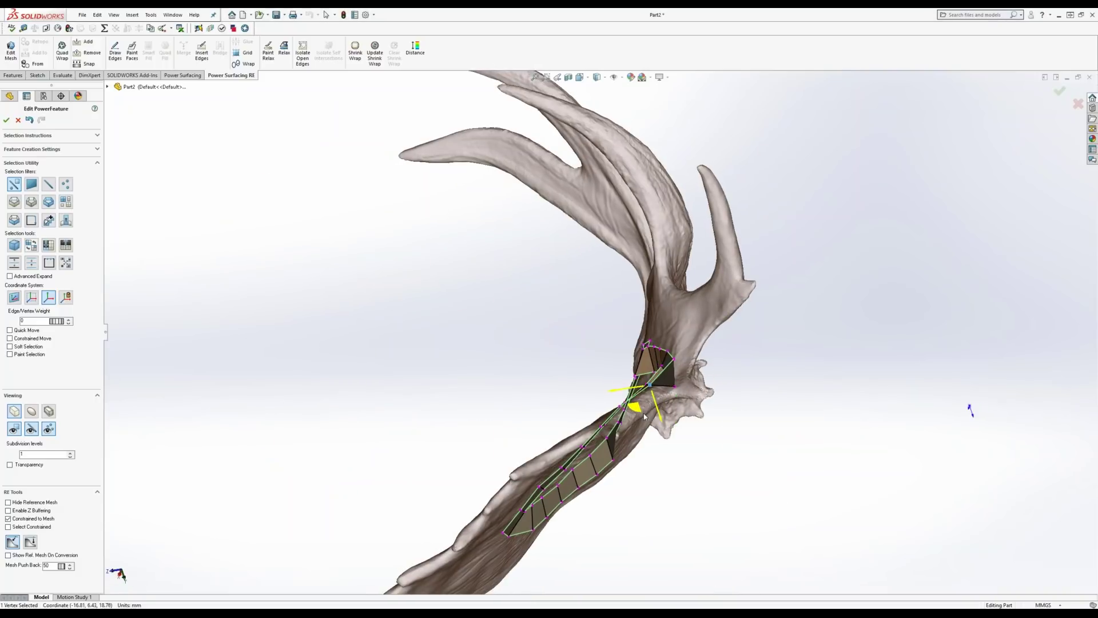
pyautogui.click(674, 389)
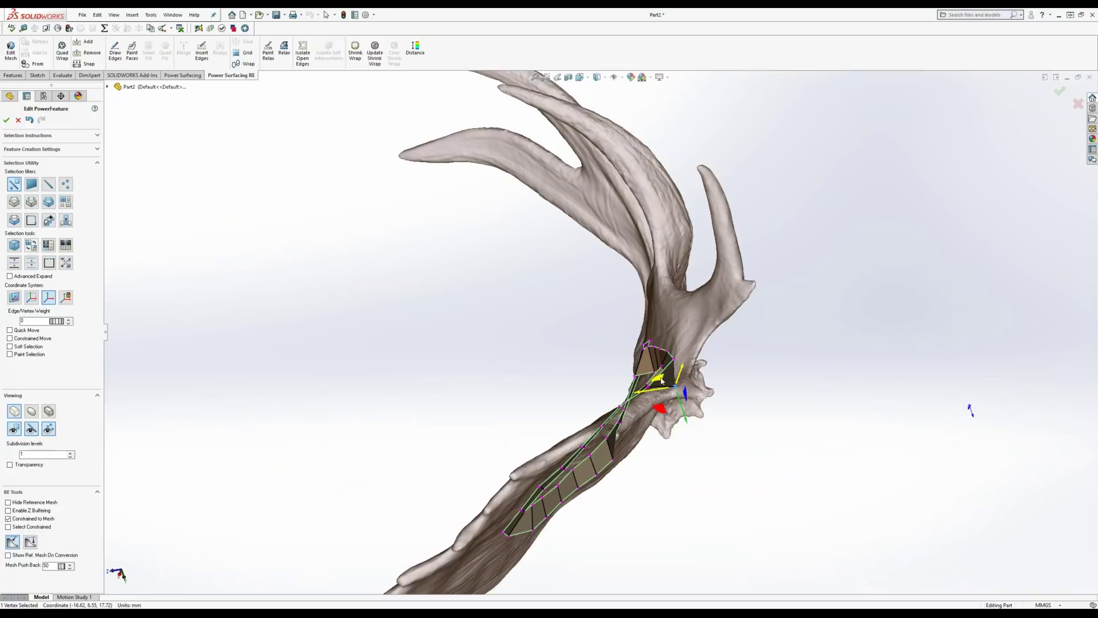
pyautogui.moveTo(684, 393); pyautogui.dragTo(660, 369)
pyautogui.moveTo(660, 368); pyautogui.dragTo(756, 467, button='middle')
pyautogui.moveTo(675, 368); pyautogui.dragTo(698, 374)
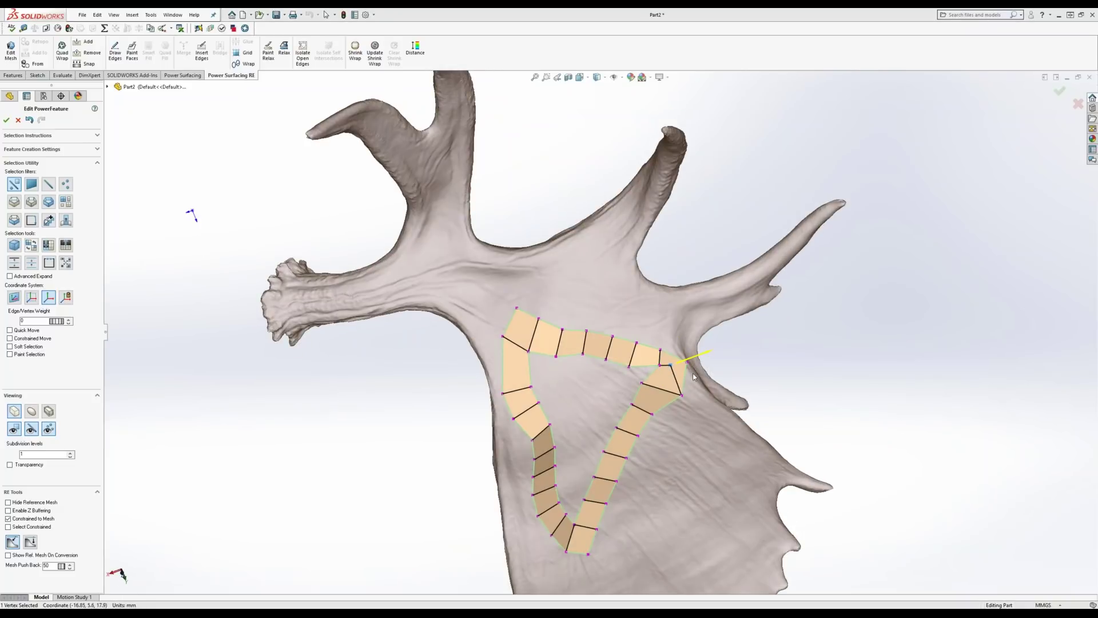
# Fill the open area enclosed by the face loop with quads, starting from one of its inner edges.
pyautogui.moveTo(663, 395); pyautogui.dragTo(653, 422, button='middle')
pyautogui.scroll(-2, 686, 371)
pyautogui.scroll(2, 685, 370)
pyautogui.click(578, 373)
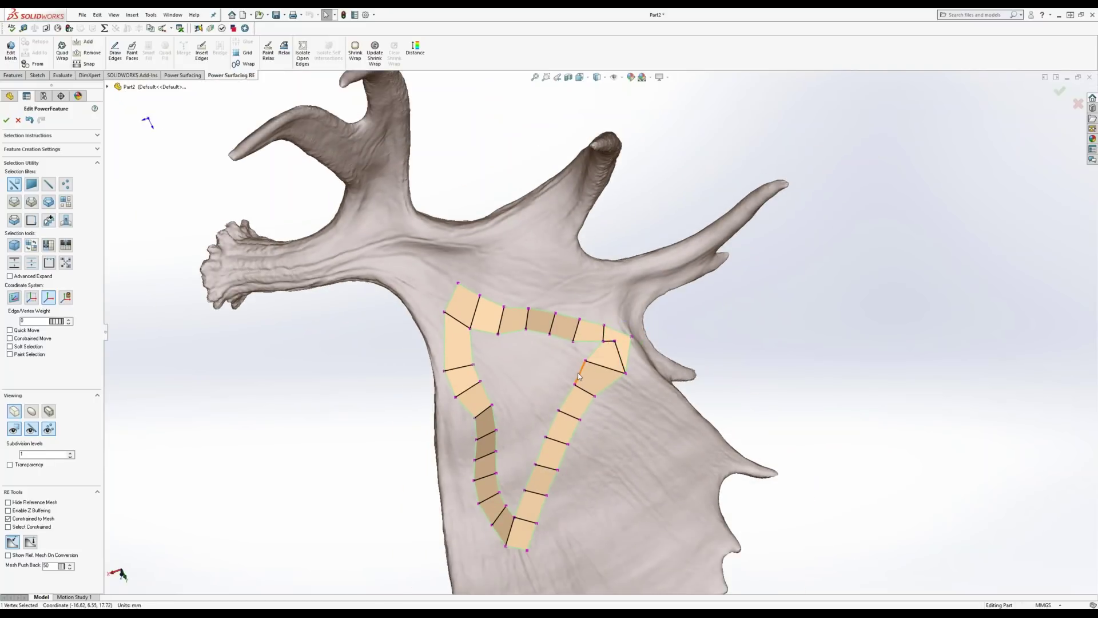
pyautogui.rightClick(578, 373)
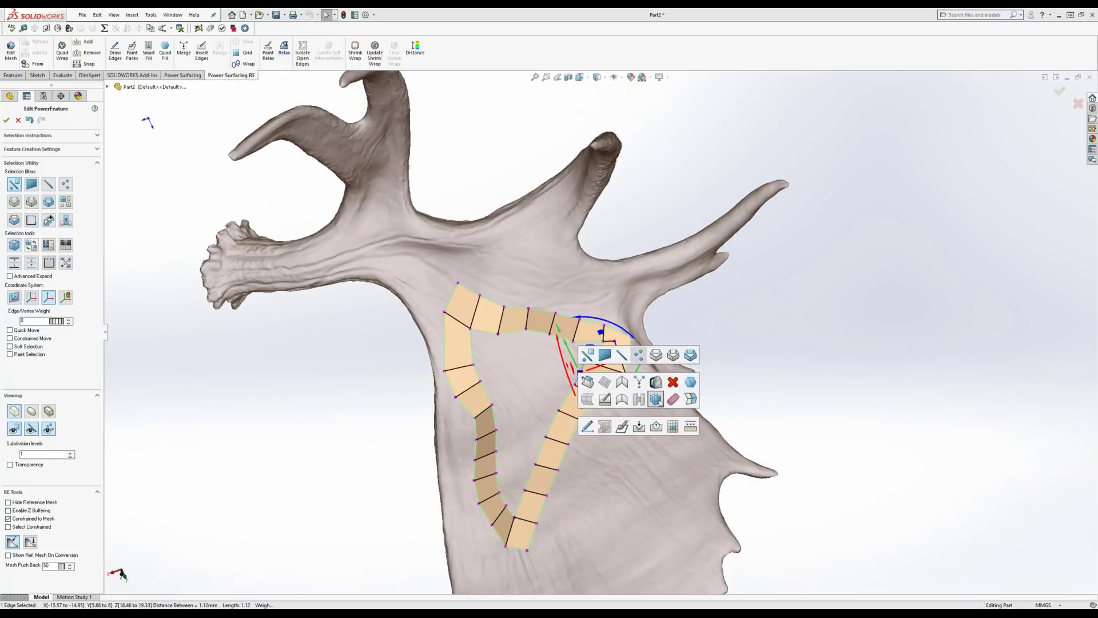
pyautogui.click(690, 383)
pyautogui.moveTo(580, 484)
pyautogui.mouseDown(button='middle')
pyautogui.moveTo(636, 384)
pyautogui.moveTo(578, 491)
pyautogui.moveTo(572, 452)
pyautogui.moveTo(590, 485)
pyautogui.mouseUp(button='middle')
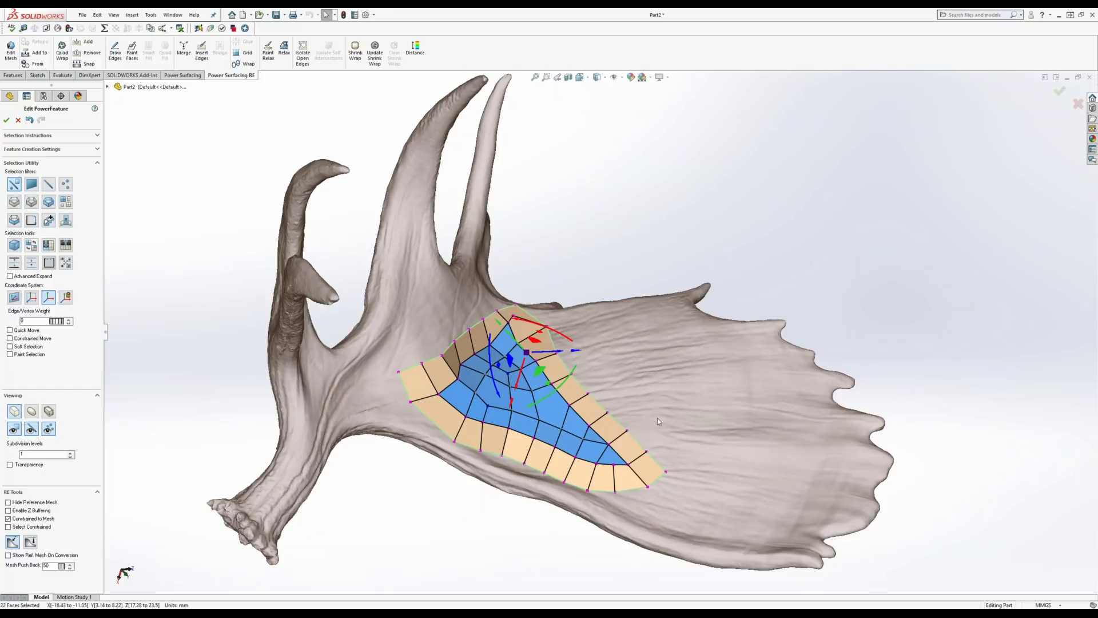
# Select all the hand-built faces on the antler and delete them.
pyautogui.moveTo(496, 415); pyautogui.dragTo(451, 366, button='middle')
pyautogui.click(733, 224)
pyautogui.moveTo(731, 235); pyautogui.dragTo(301, 555)
pyautogui.press('Delete')
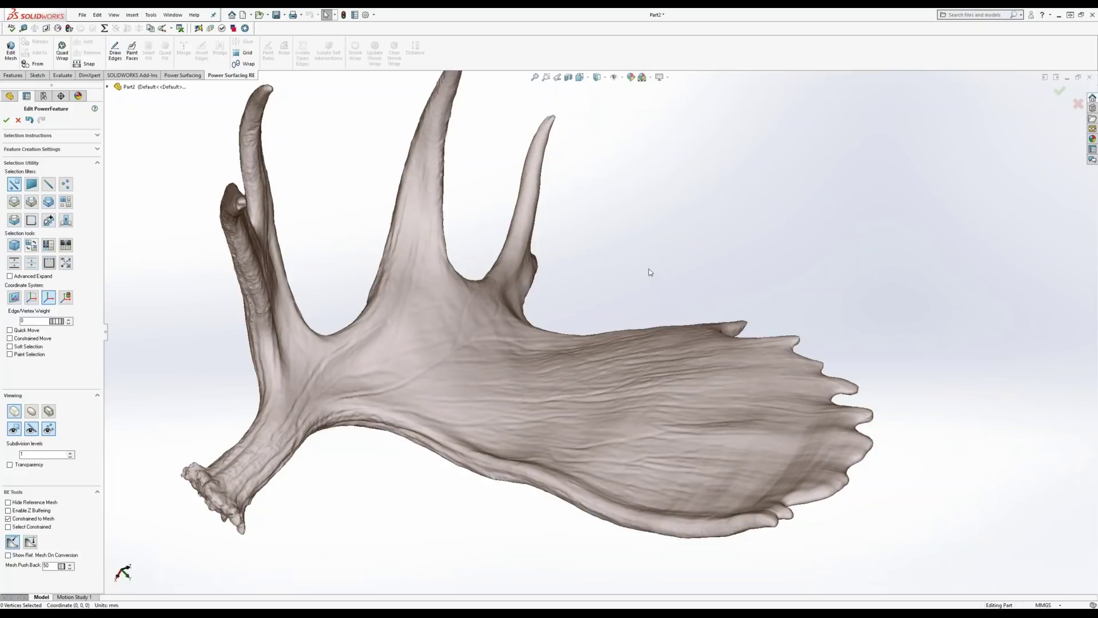
# Create a Quad Wrap SubD mesh over the whole antler at 0.5%, with Mesh is a Solid, Follow Curvature and Five Sided enabled.
pyautogui.scroll(-2, 648, 269)
pyautogui.scroll(4, 649, 269)
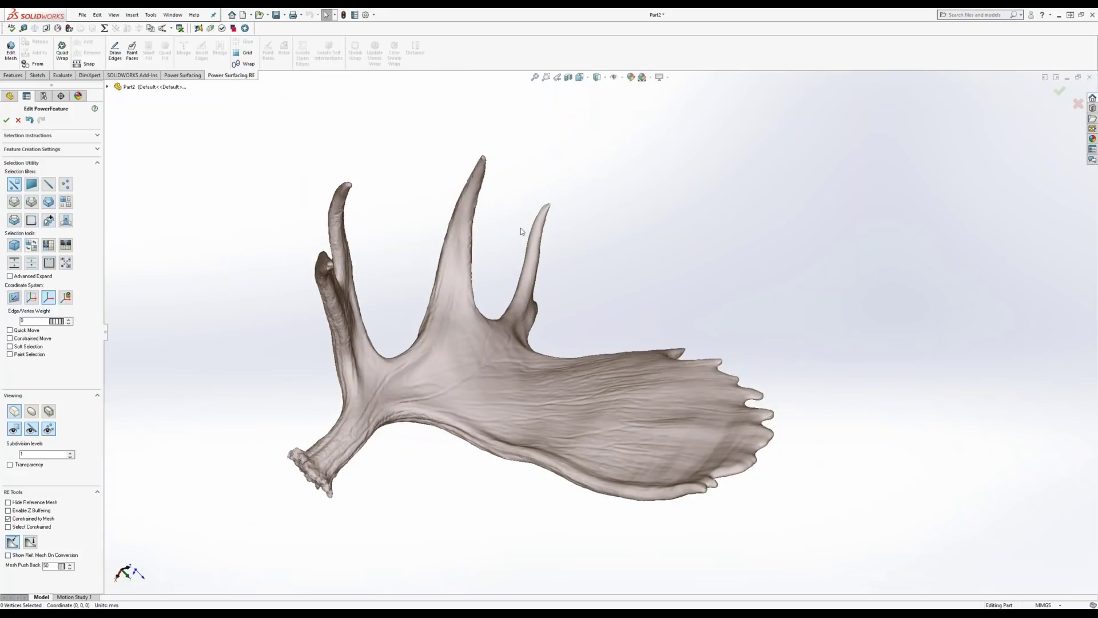
pyautogui.scroll(-3, 522, 231)
pyautogui.scroll(3, 522, 230)
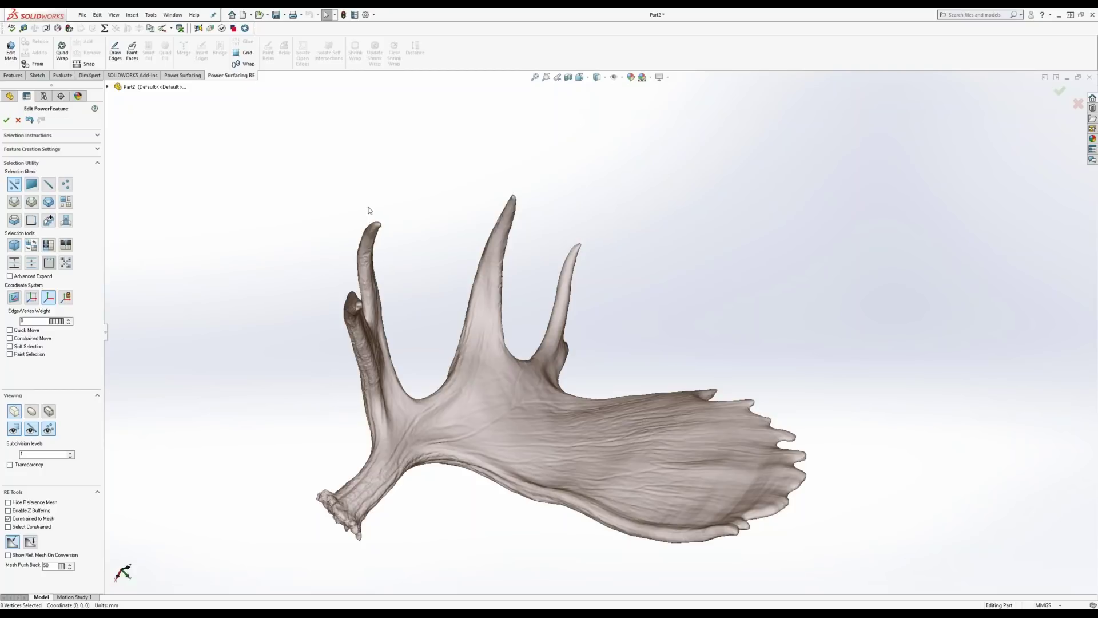
pyautogui.moveTo(510, 436)
pyautogui.mouseDown(button='middle')
pyautogui.moveTo(473, 456)
pyautogui.moveTo(480, 434)
pyautogui.moveTo(498, 434)
pyautogui.mouseUp(button='middle')
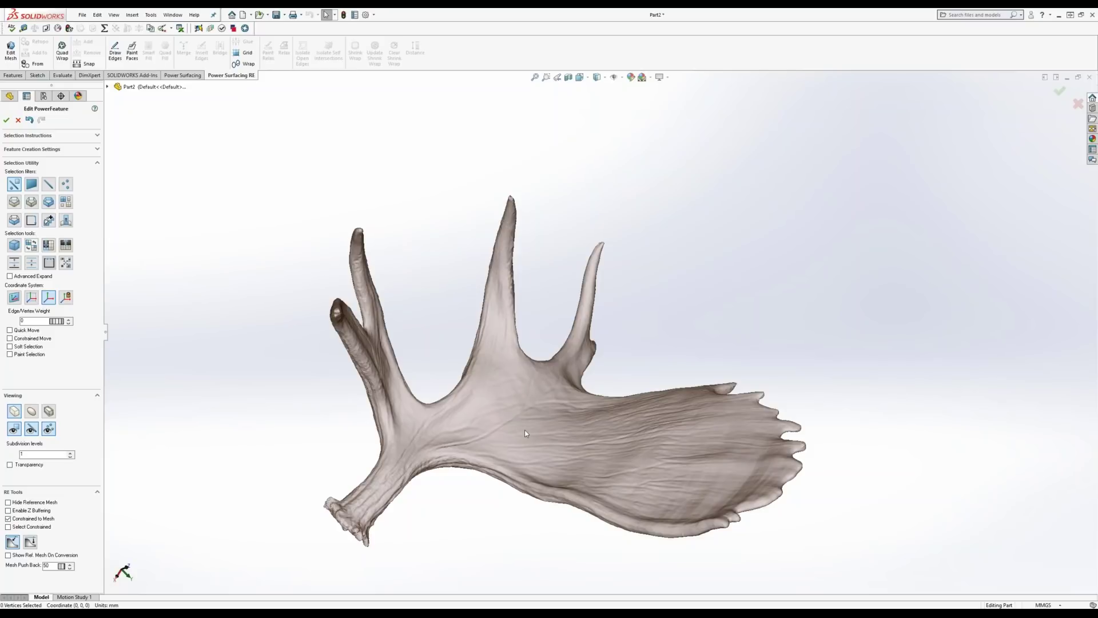
pyautogui.scroll(-3, 525, 433)
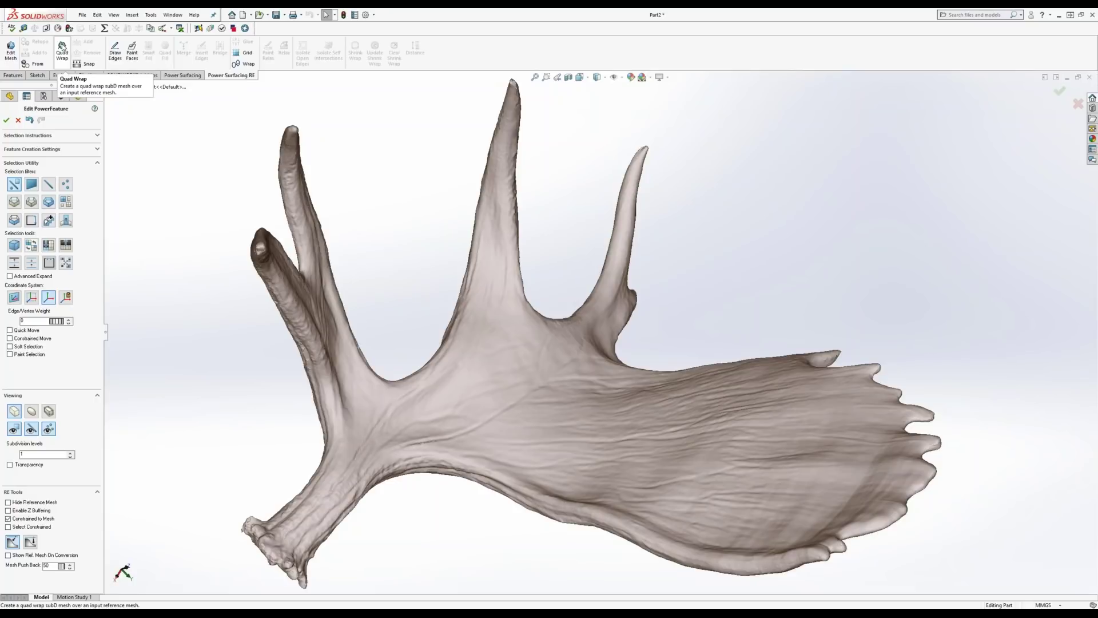
pyautogui.click(62, 48)
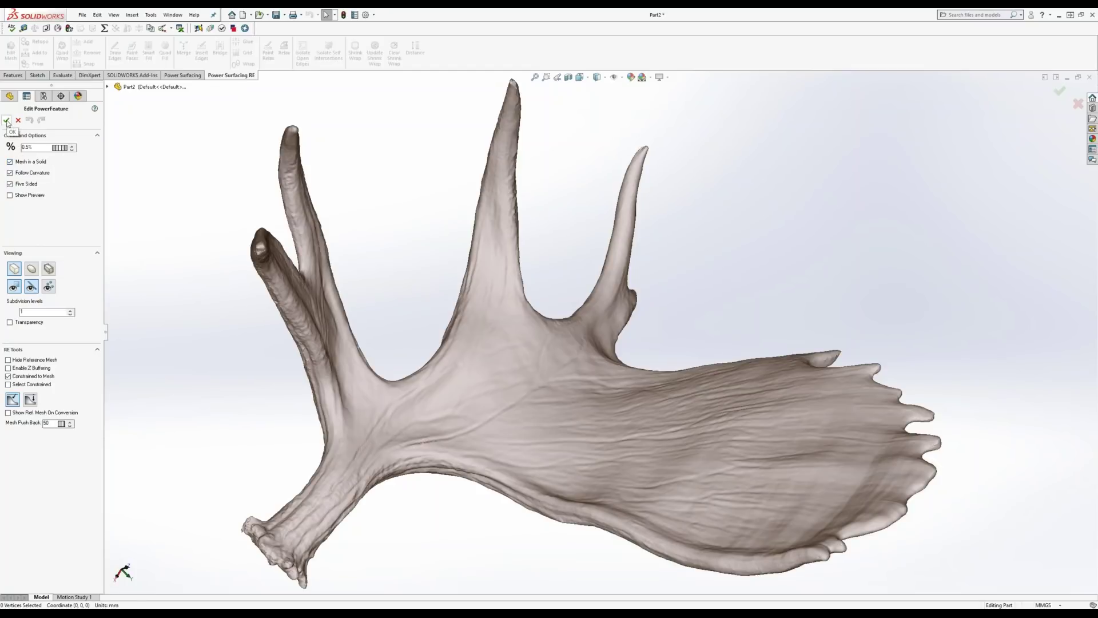
pyautogui.click(7, 120)
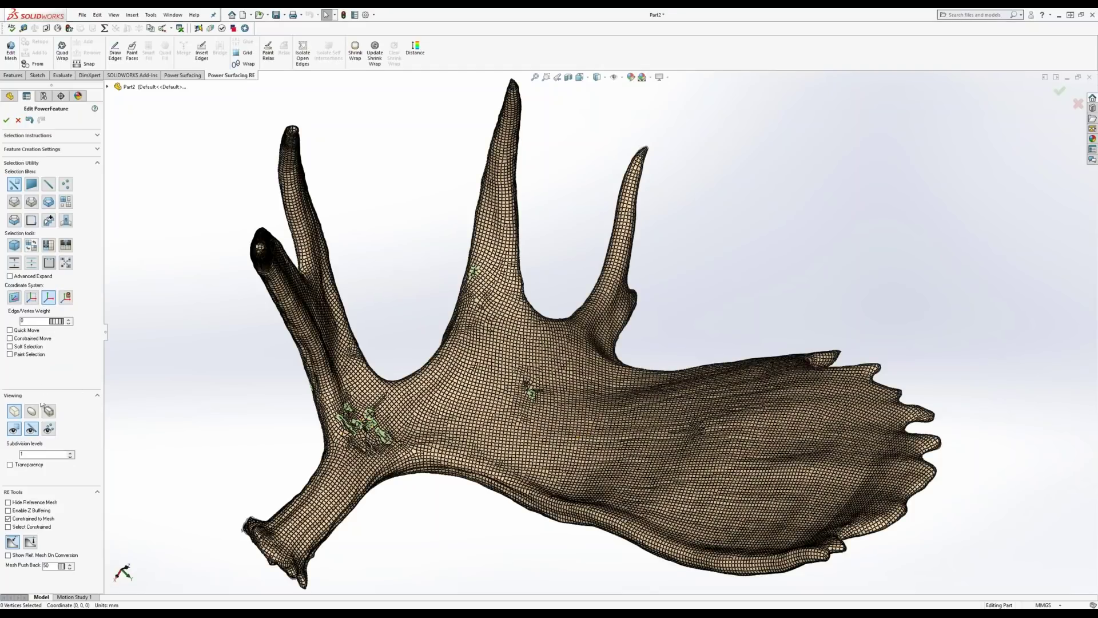
# Hide the quad mesh's edges and display the antler as a smooth subdivided surface.
pyautogui.click(31, 430)
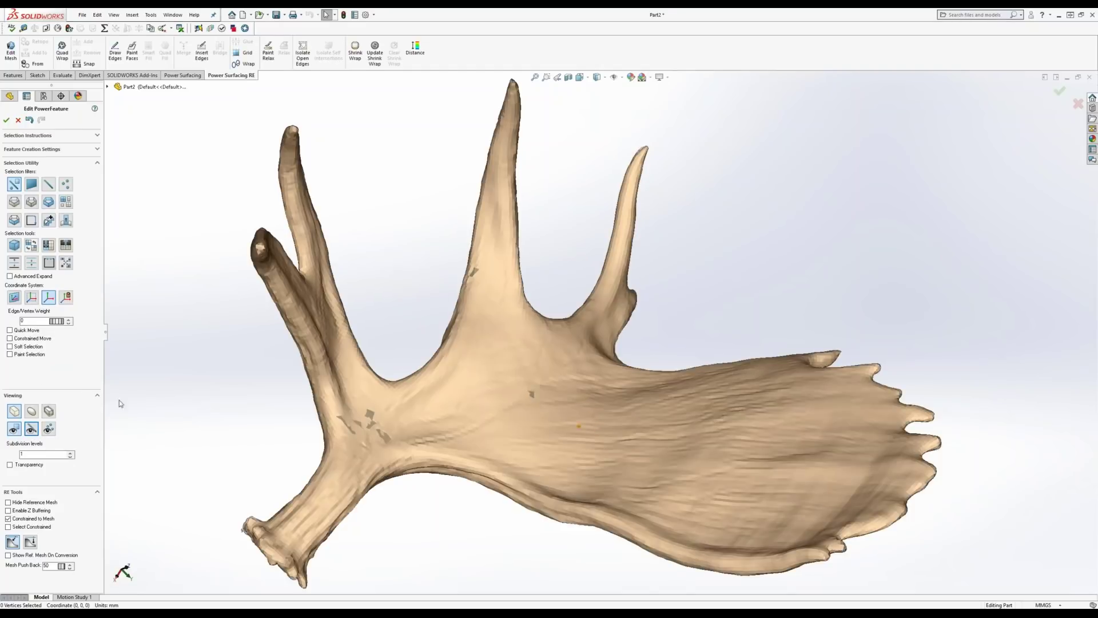
pyautogui.click(33, 416)
pyautogui.moveTo(583, 439); pyautogui.dragTo(549, 474, button='middle')
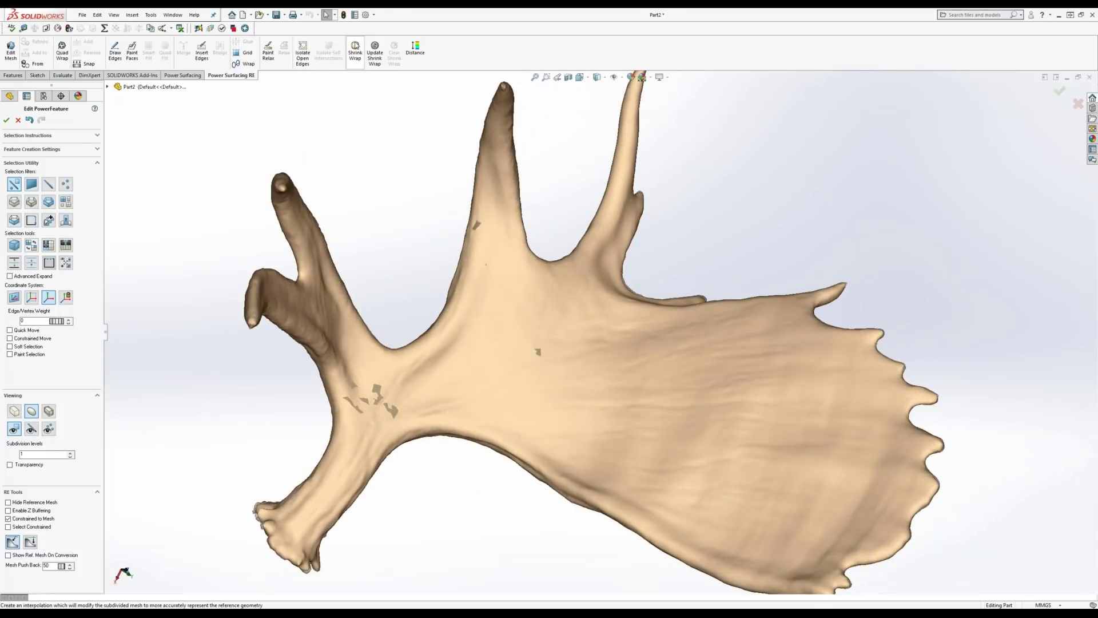
# Preview a Default Shrink Wrap on the antler at interpolation level 1, and set the displayed subdivision levels to 2.
pyautogui.click(355, 46)
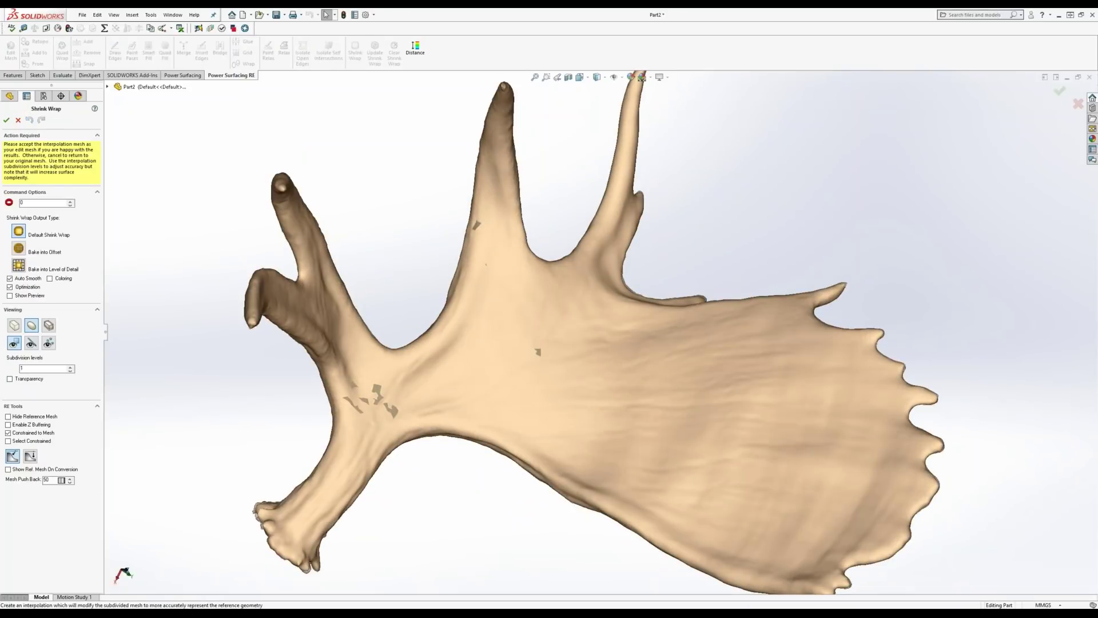
pyautogui.click(71, 202)
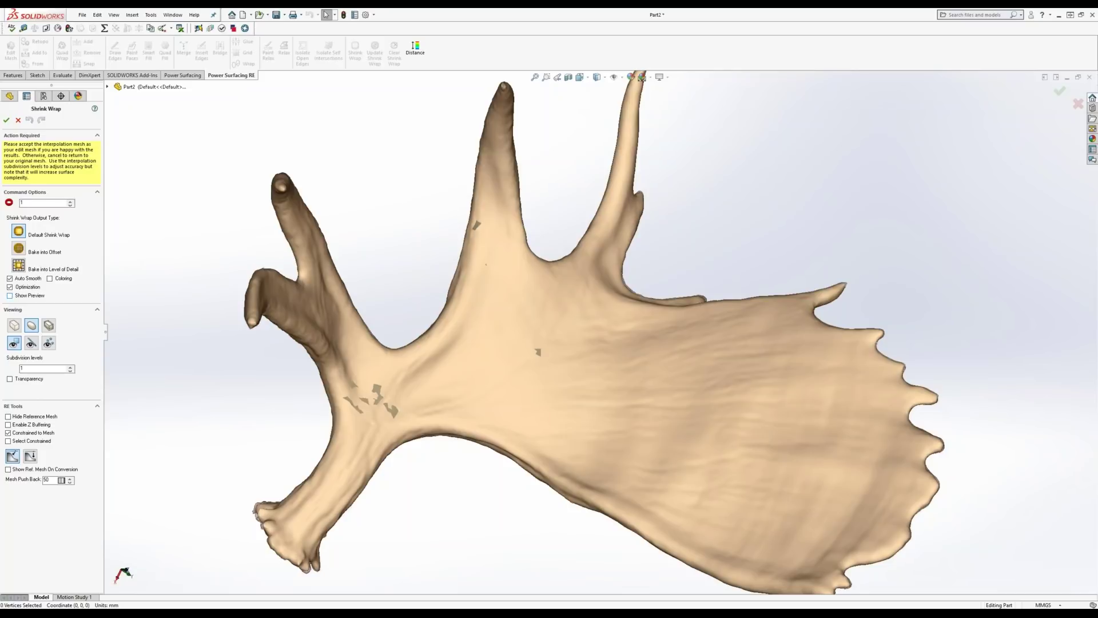
pyautogui.click(10, 295)
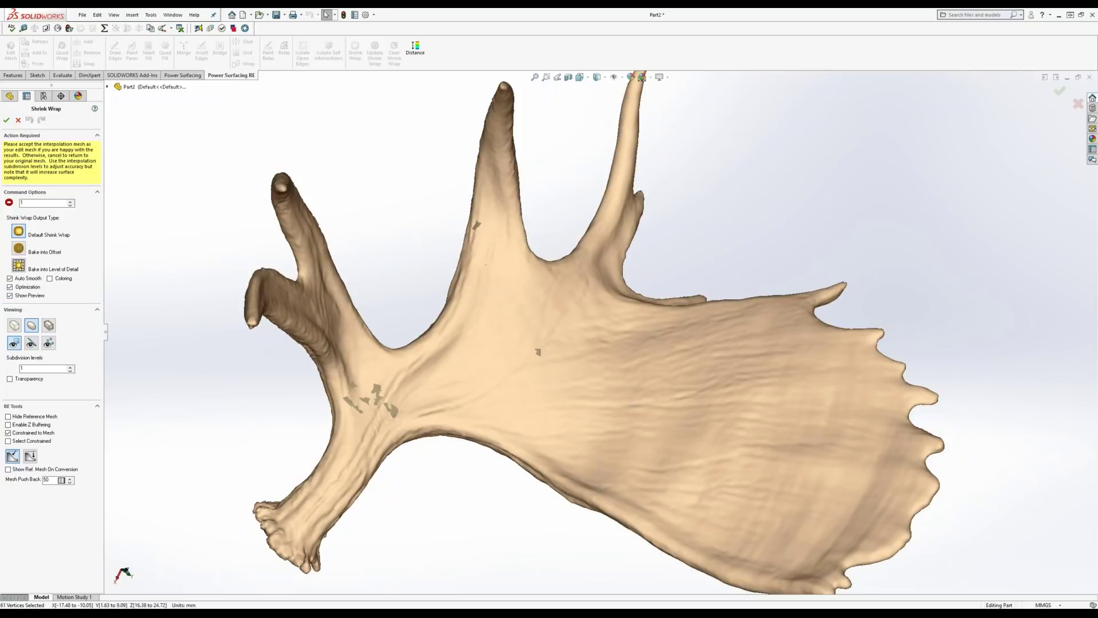
pyautogui.moveTo(652, 412); pyautogui.dragTo(631, 379, button='middle')
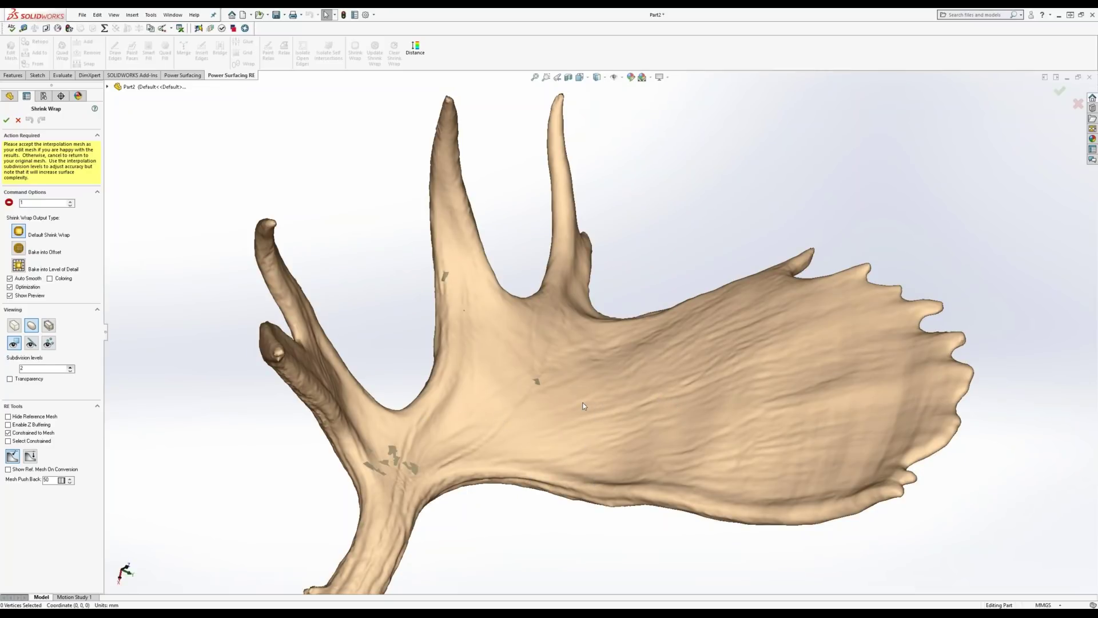
# Toggle the SubD face visibility to compare the shrink-wrapped palm's fine surface detail with the reference scan.
pyautogui.moveTo(608, 452); pyautogui.dragTo(524, 295, button='middle')
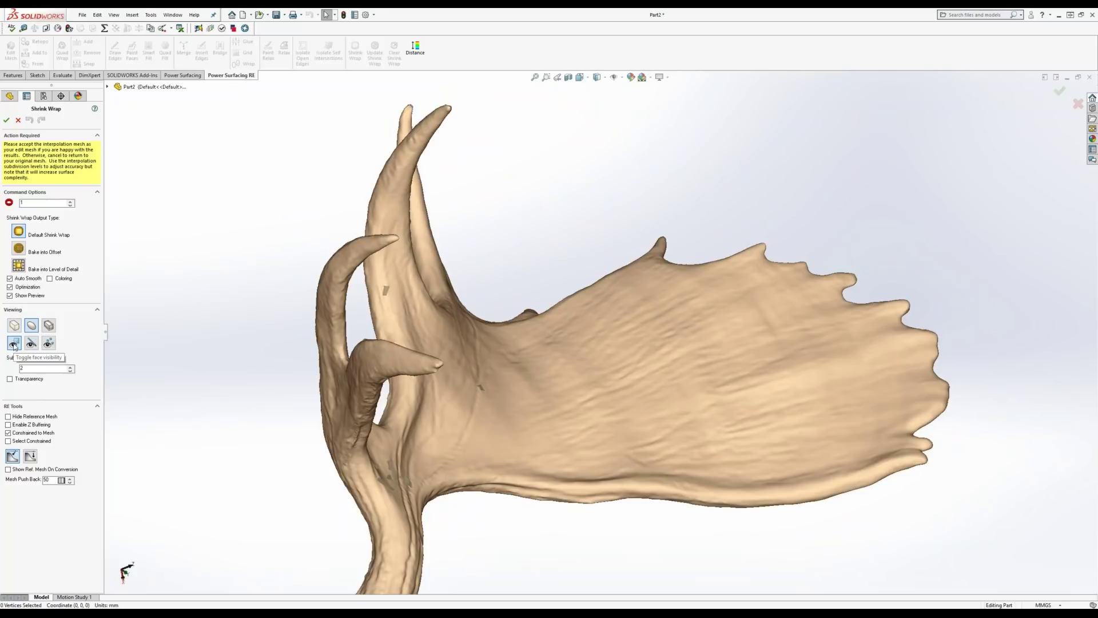
pyautogui.click(14, 343)
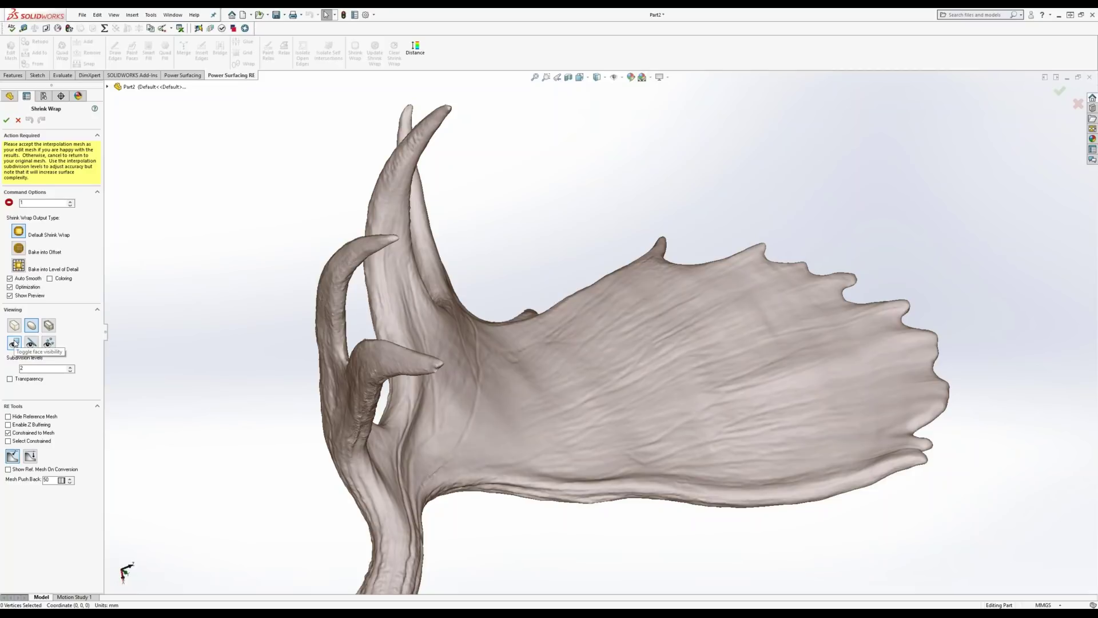
pyautogui.scroll(4, 654, 393)
pyautogui.scroll(-4, 648, 380)
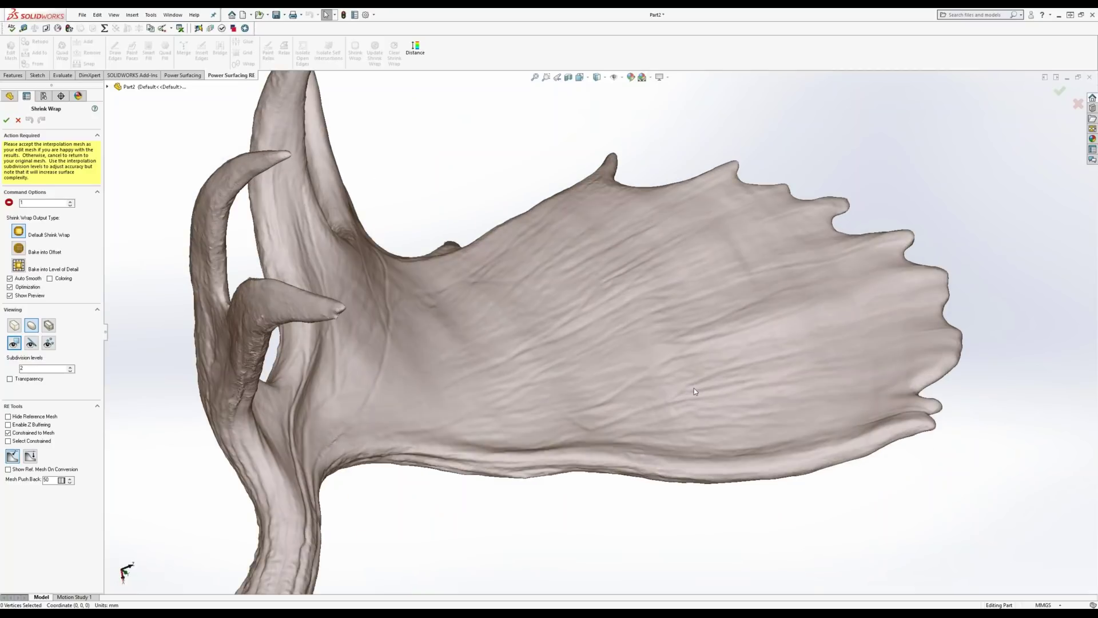
pyautogui.scroll(-3, 694, 388)
pyautogui.scroll(-2, 695, 391)
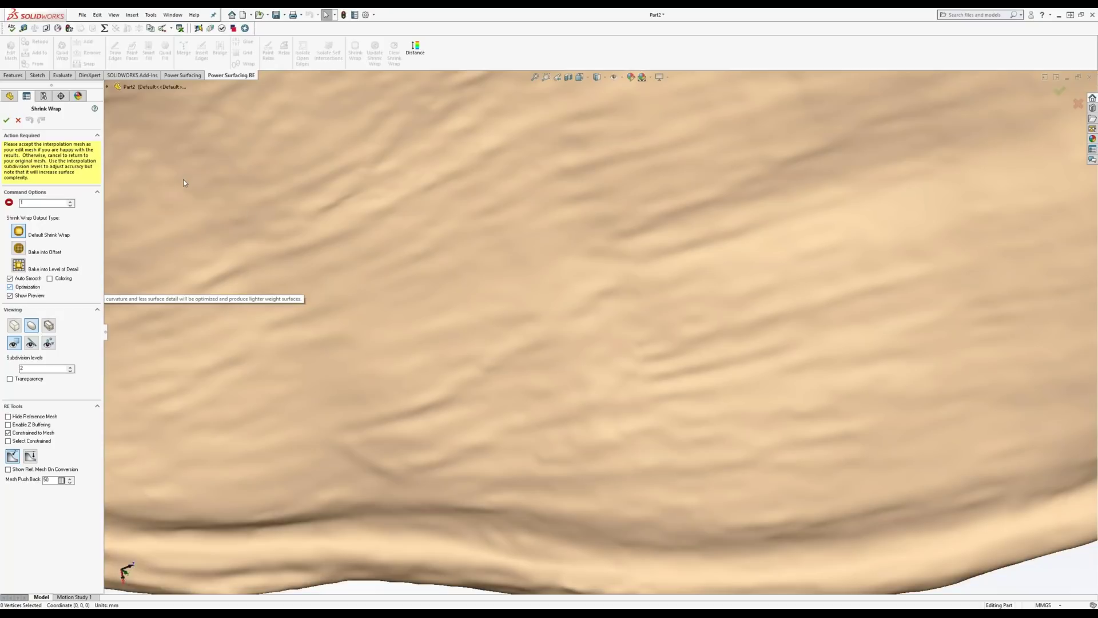
# Turn off the shrink wrap's Optimization and inspect the previewed surface detail on the antler's palm and base.
pyautogui.click(10, 286)
pyautogui.scroll(-2, 716, 290)
pyautogui.scroll(5, 716, 291)
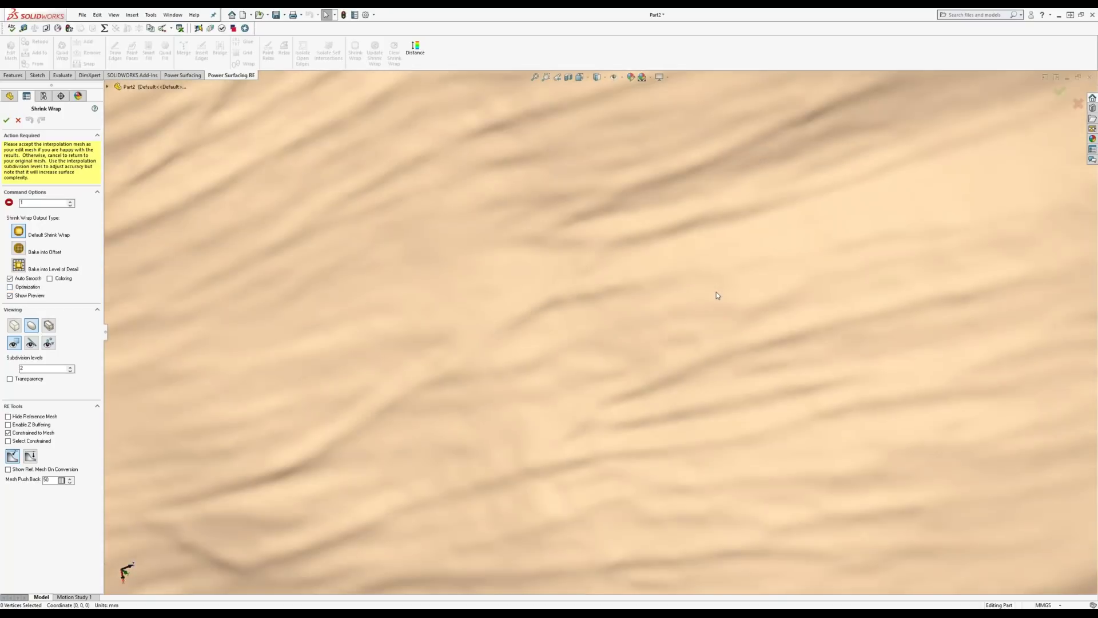
pyautogui.moveTo(638, 437); pyautogui.dragTo(625, 348, button='middle')
pyautogui.scroll(5, 624, 348)
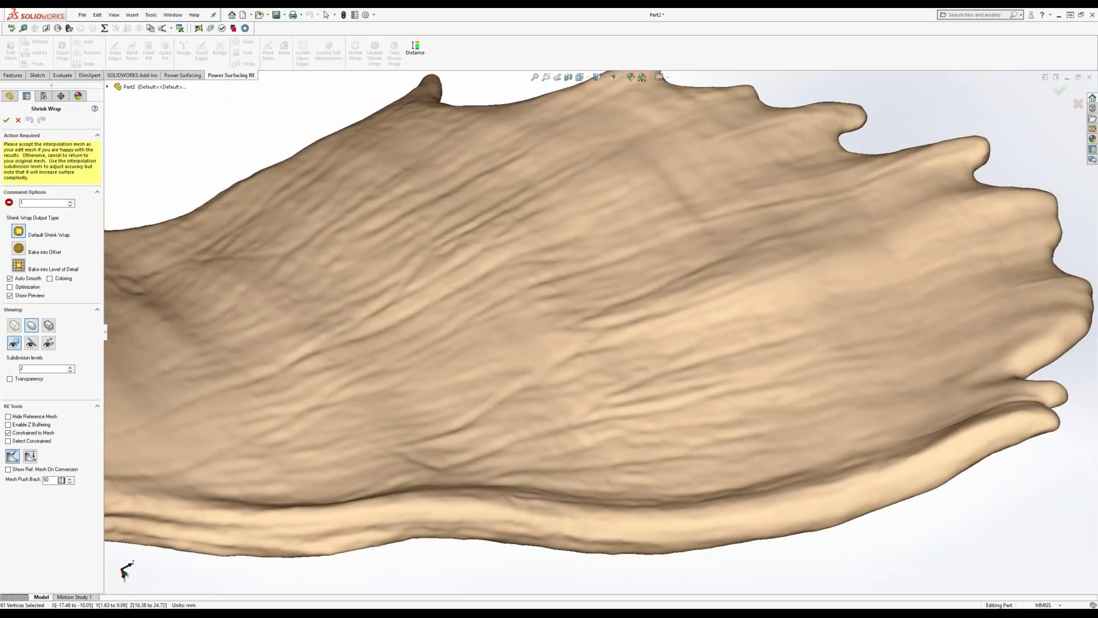
pyautogui.scroll(-6, 439, 463)
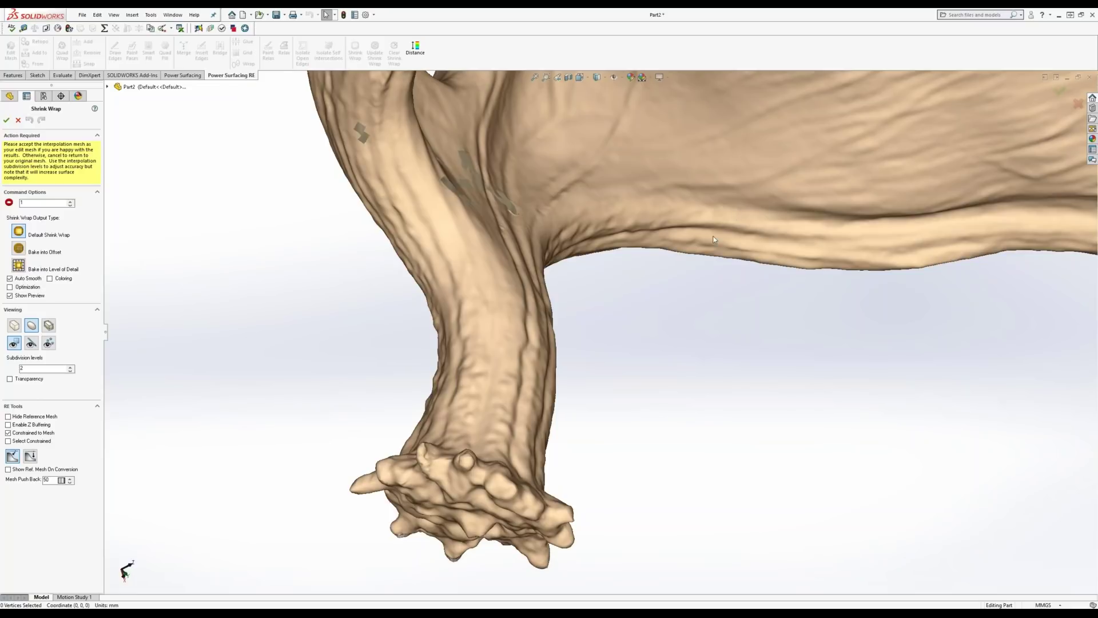
pyautogui.scroll(-4, 713, 237)
pyautogui.scroll(8, 713, 238)
pyautogui.moveTo(679, 373); pyautogui.dragTo(270, 547, button='middle')
pyautogui.scroll(-3, 634, 401)
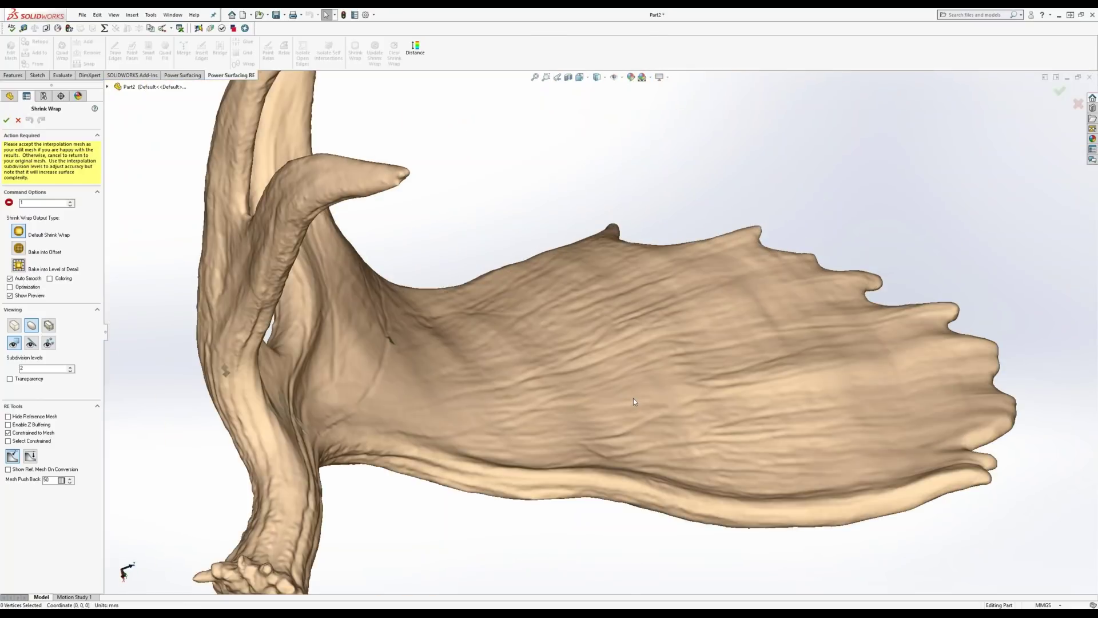